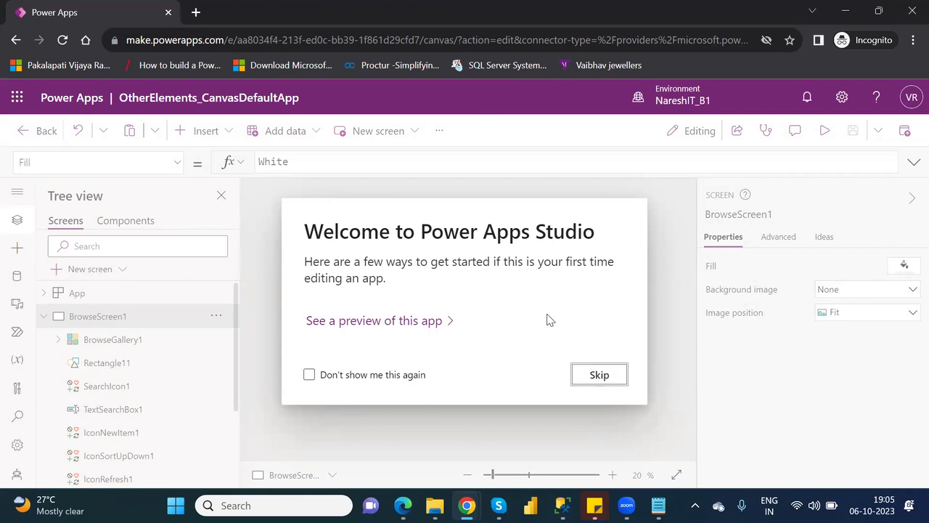
Dismiss the welcome message and open Screen1 on the canvas at an enlarged view.
click(599, 376)
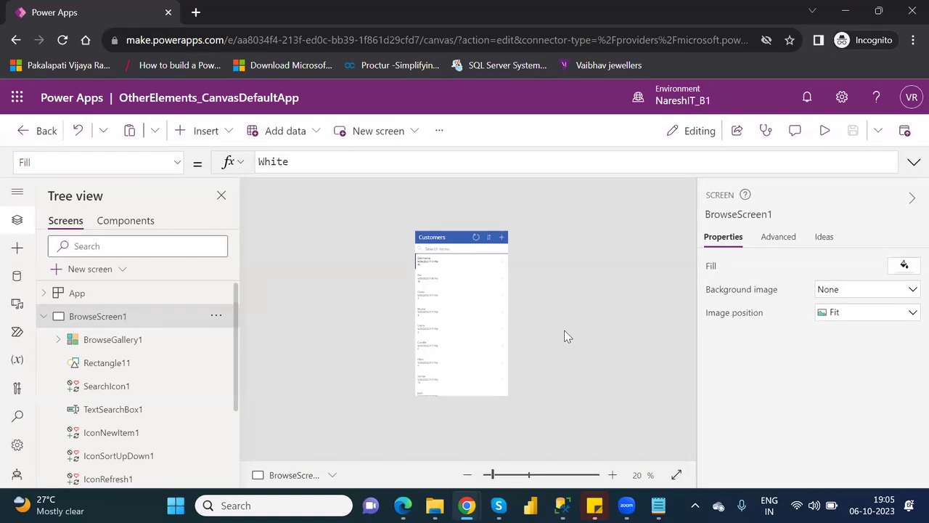
click(46, 317)
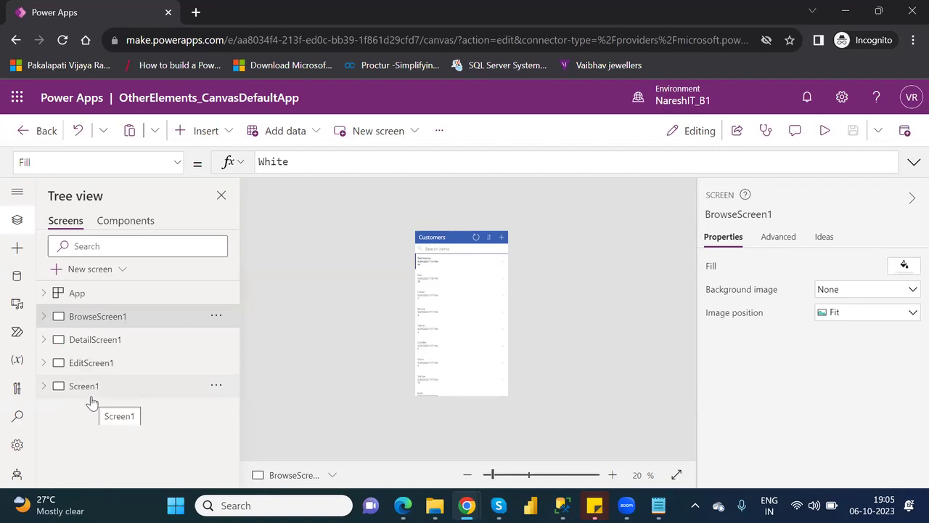
click(92, 398)
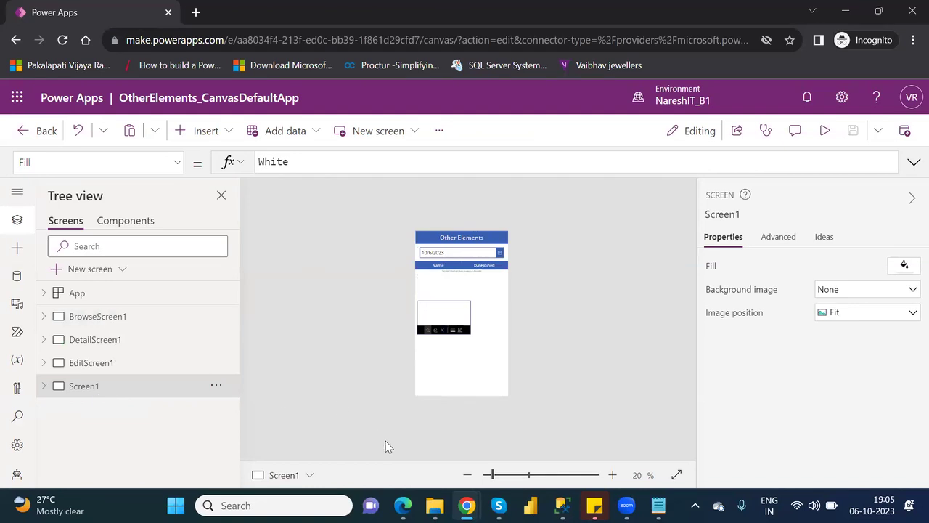
click(506, 475)
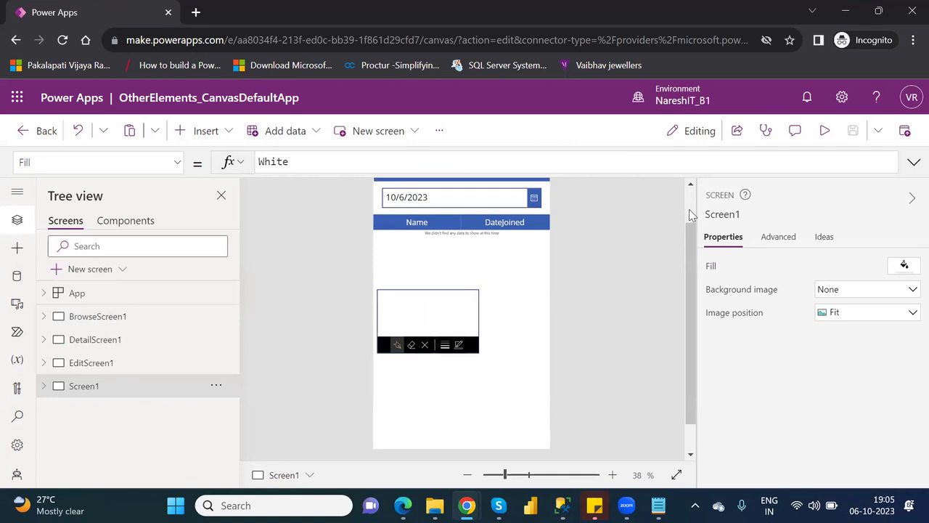
scroll(688, 214, up, 2)
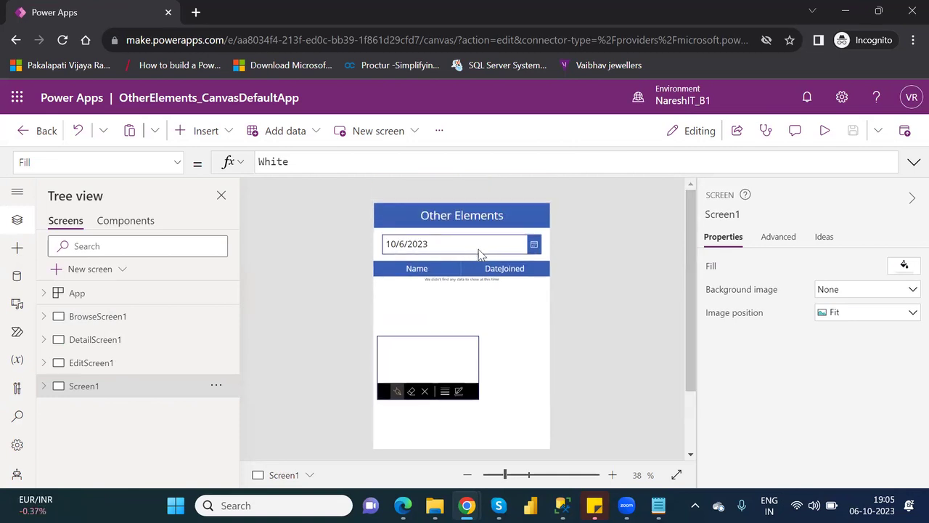
Preview the app and open the date picker's calendar, cancelling it without choosing a date.
click(534, 247)
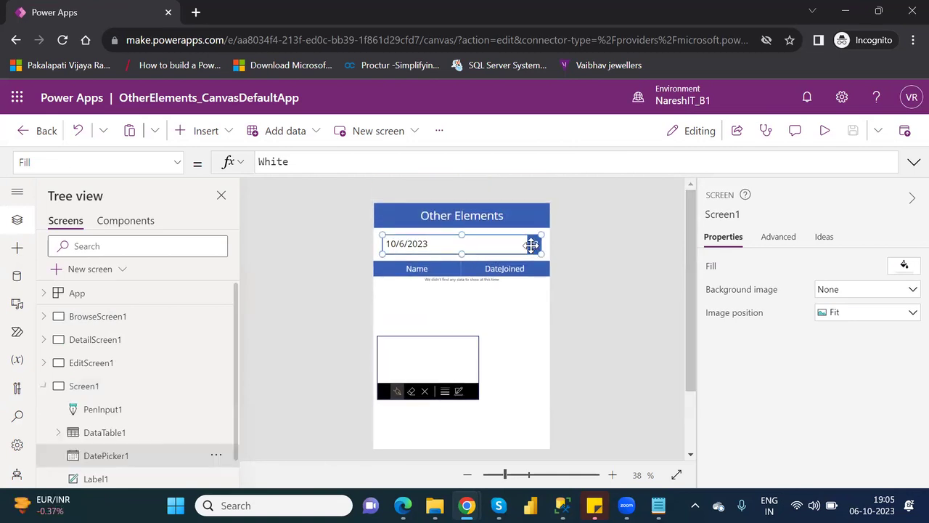
click(828, 131)
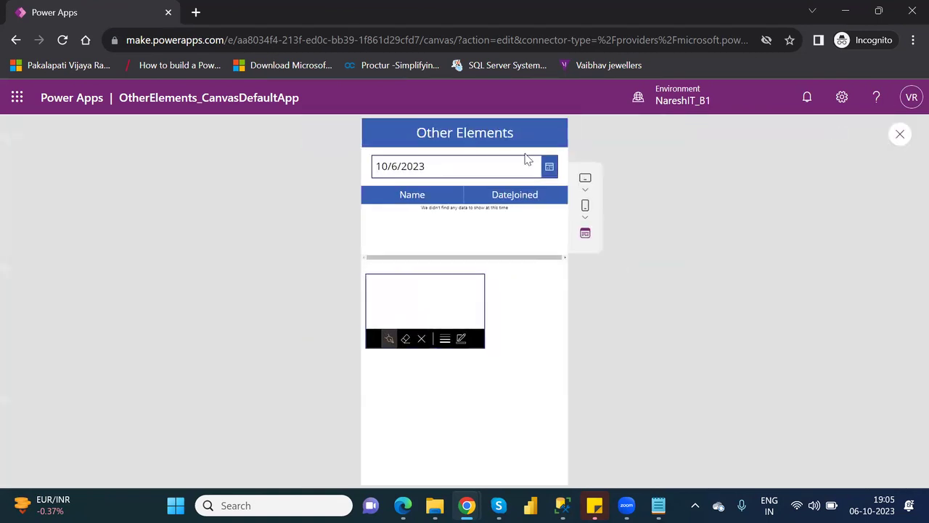
click(549, 168)
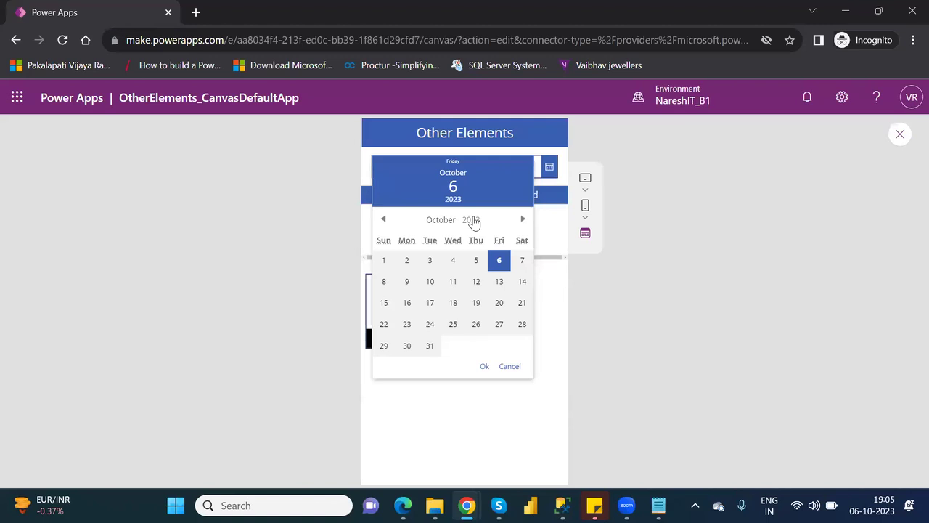
click(510, 367)
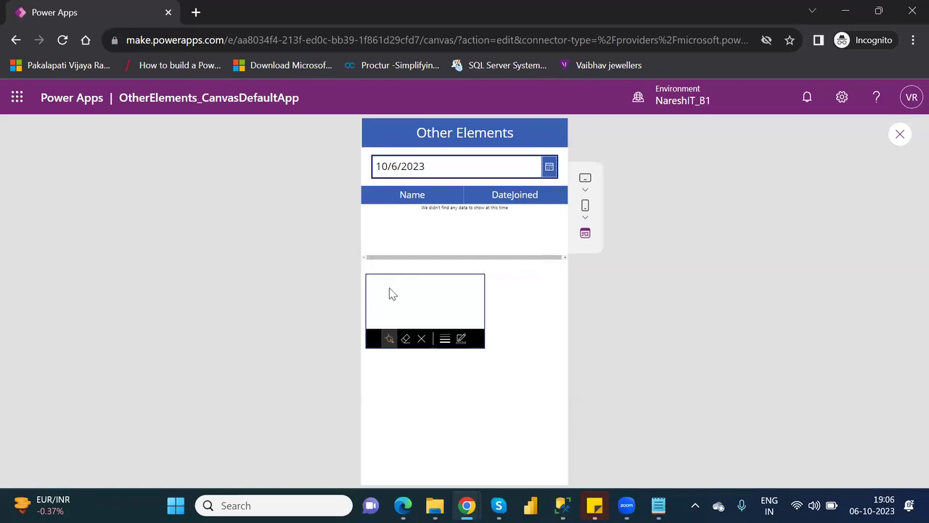
Scribble a freehand signature in the pen input, close the preview and dismiss the tip.
mouse_move(386, 288)
mouse_down()
mouse_move(435, 305)
mouse_move(402, 329)
mouse_up()
click(900, 136)
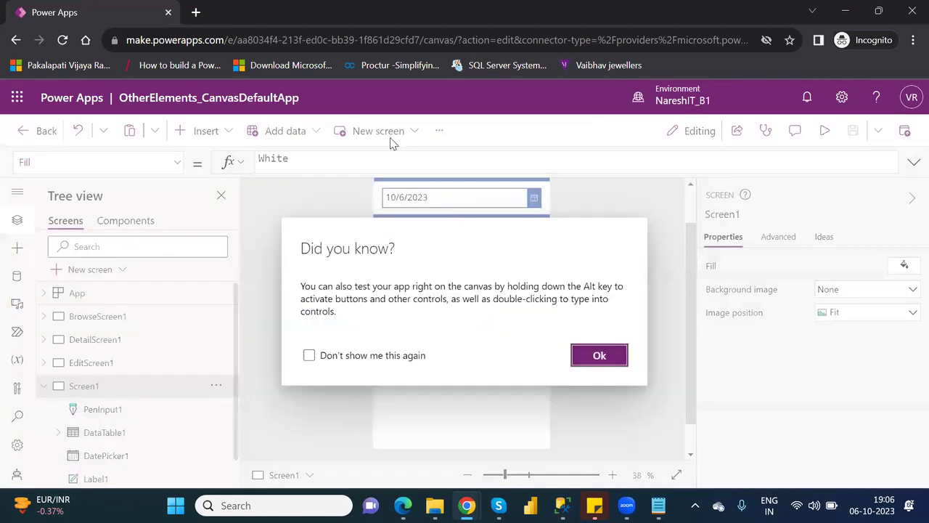
click(596, 354)
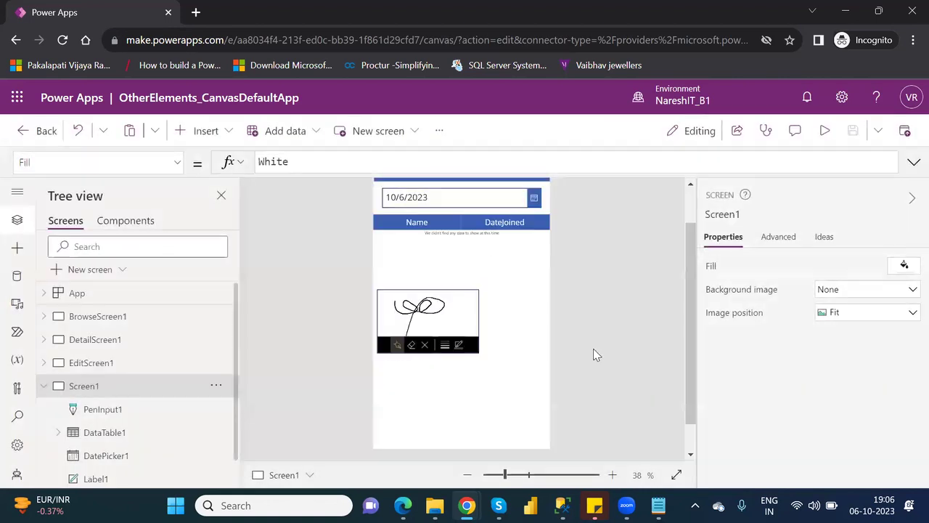
Insert a Drop down input control on Screen1.
click(205, 132)
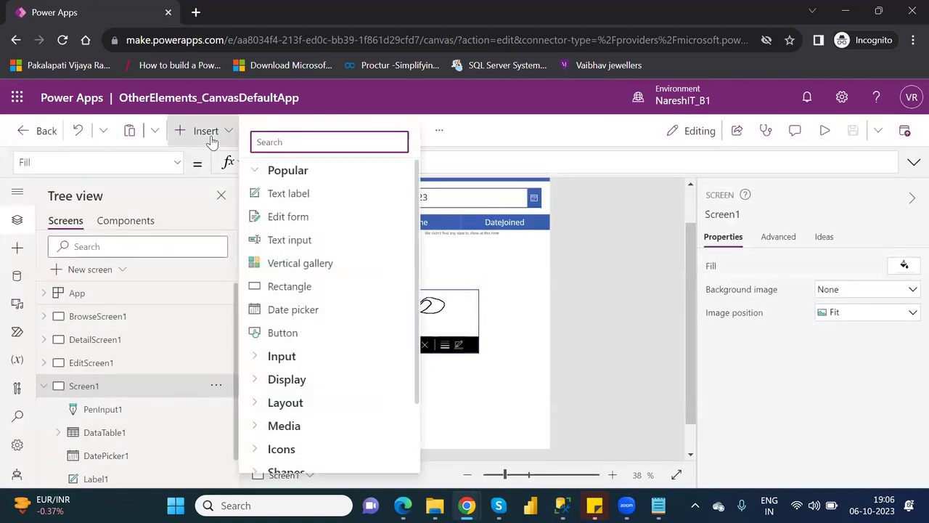
click(256, 171)
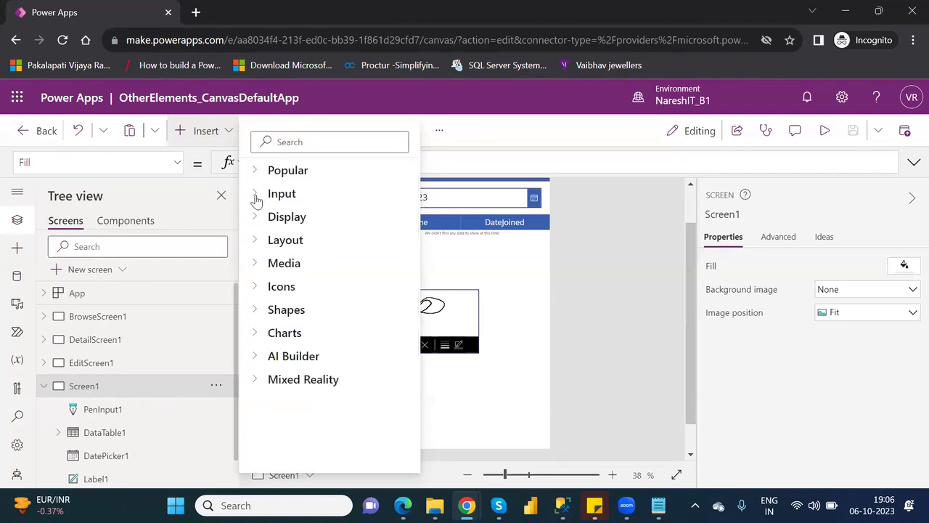
click(256, 198)
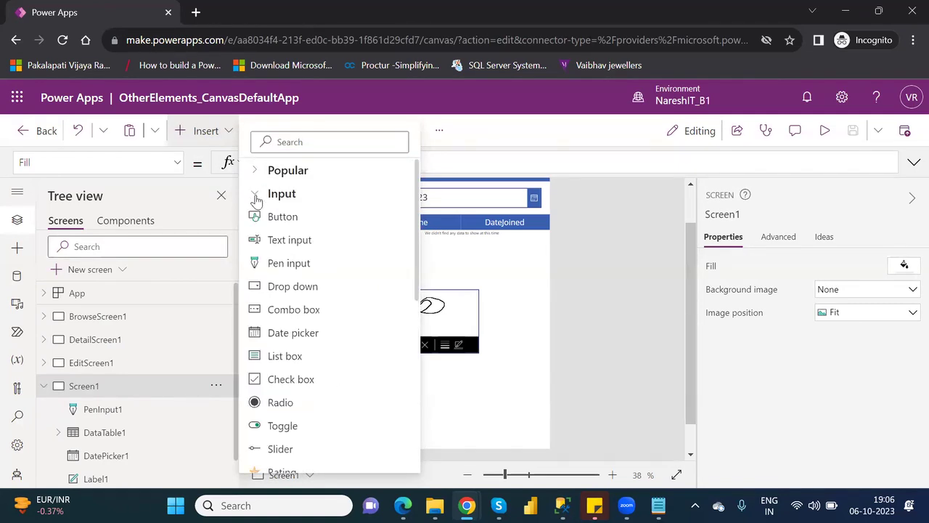
click(305, 286)
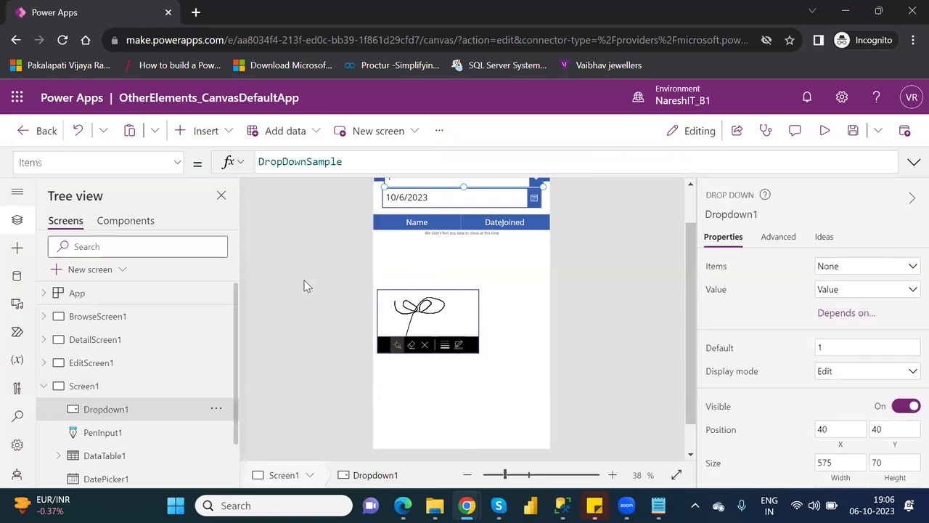
Move the drop down beside the pen input at about X 428, Y 426, and resize it to about 211 by 101.
click(690, 206)
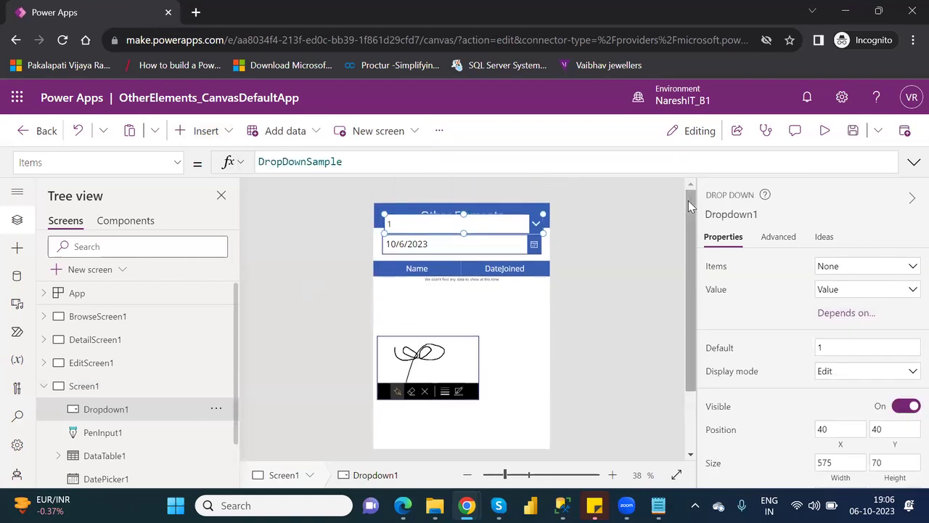
drag(516, 225, 531, 333)
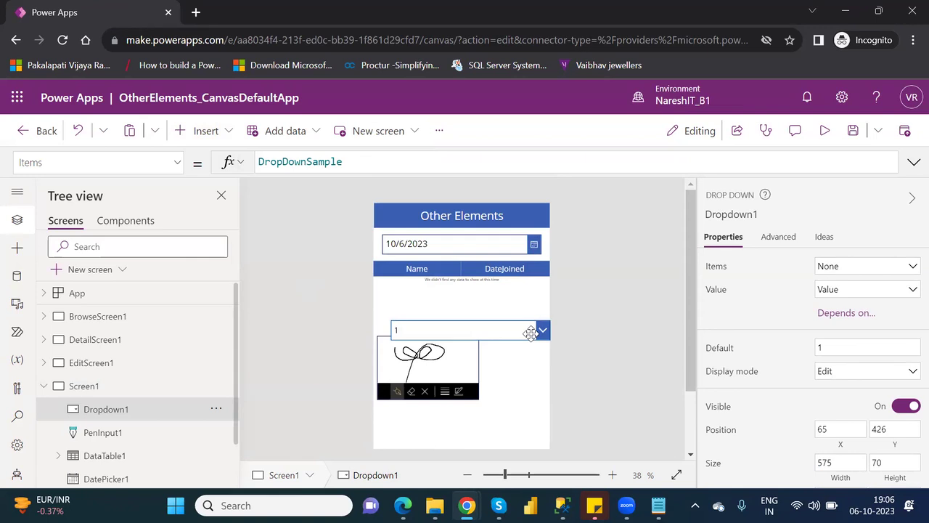
drag(392, 339, 491, 348)
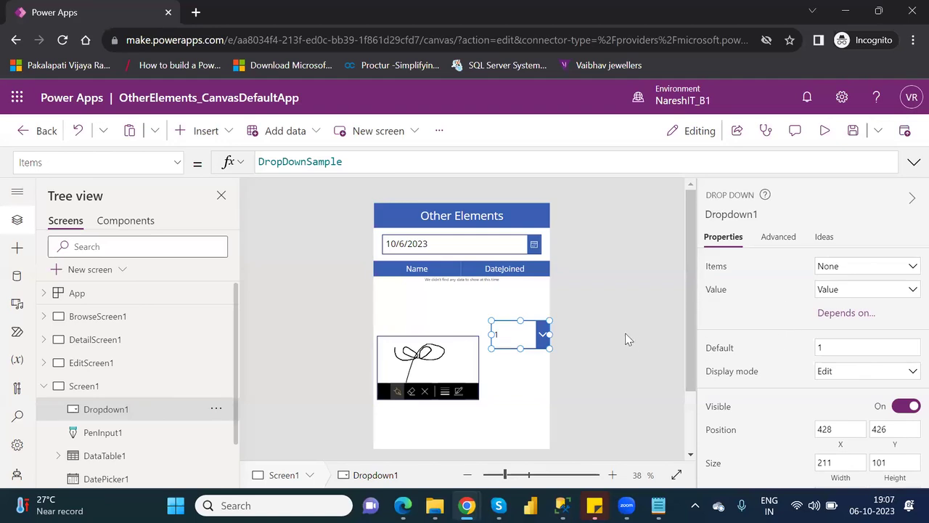
Preview the app to check the drop down's list of choices, and return to editing.
click(824, 131)
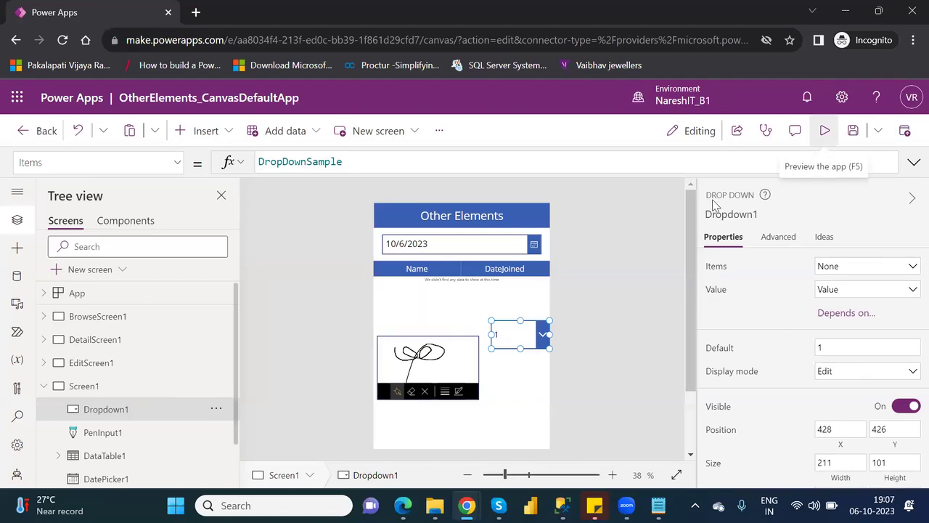
click(530, 273)
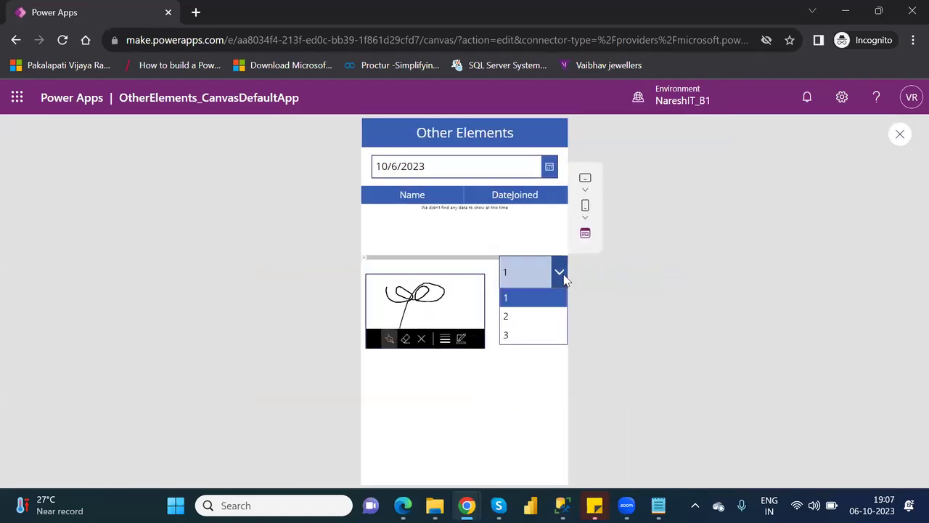
click(901, 135)
click(901, 136)
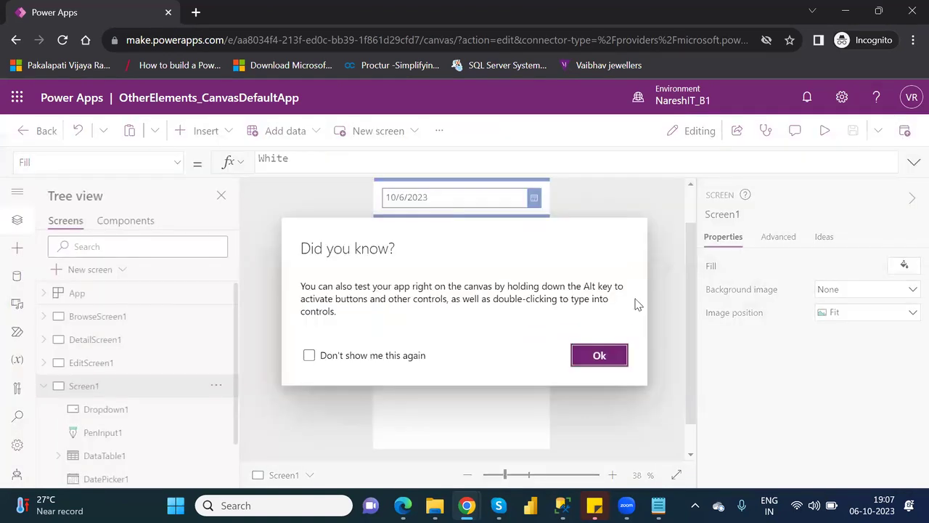
click(600, 355)
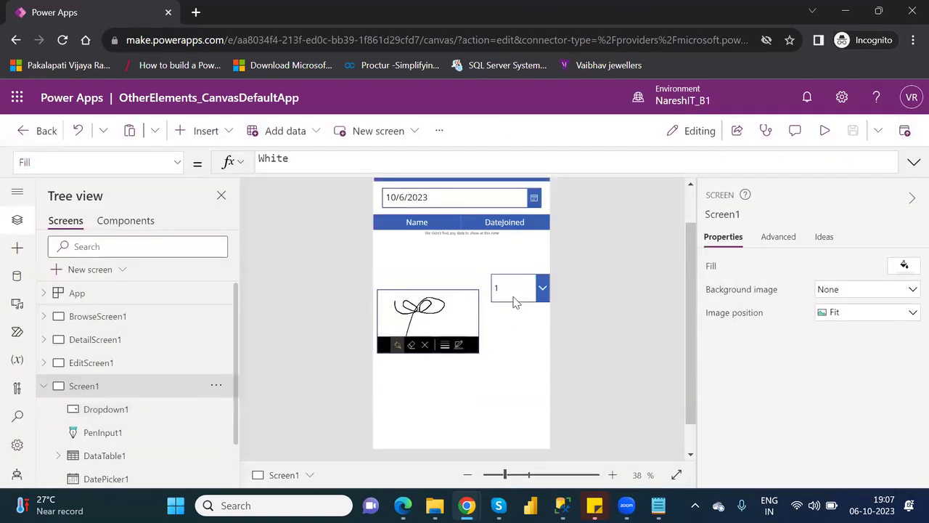
Examine the drop down's available properties and its full set of advanced action, data and design settings.
click(513, 295)
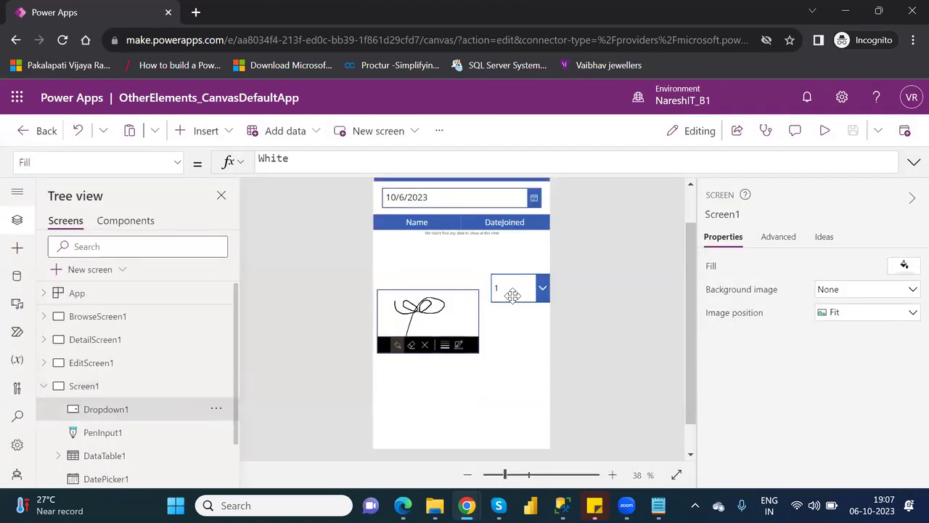
click(177, 163)
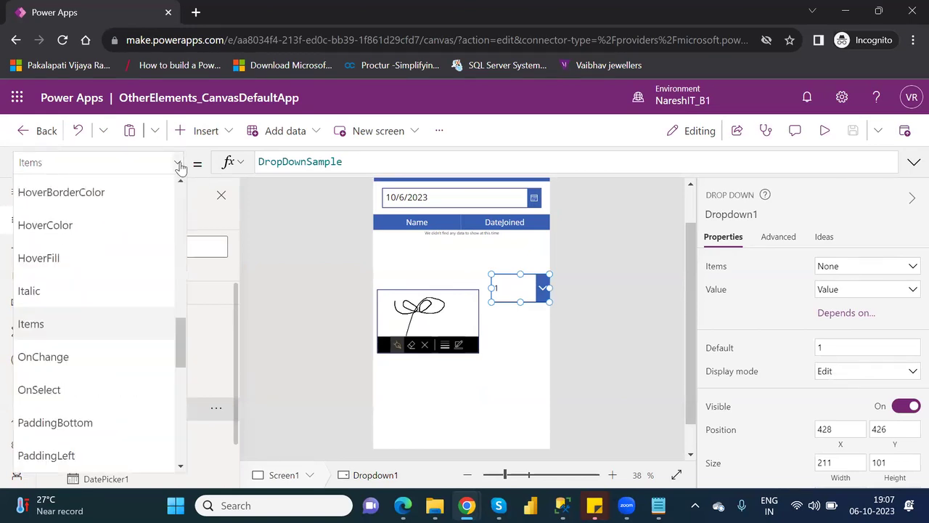
drag(178, 345, 191, 385)
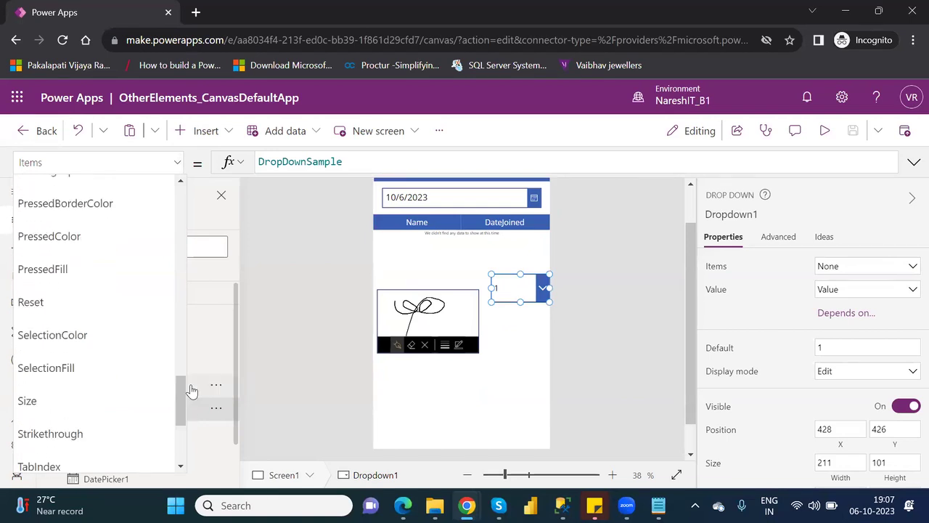
click(779, 240)
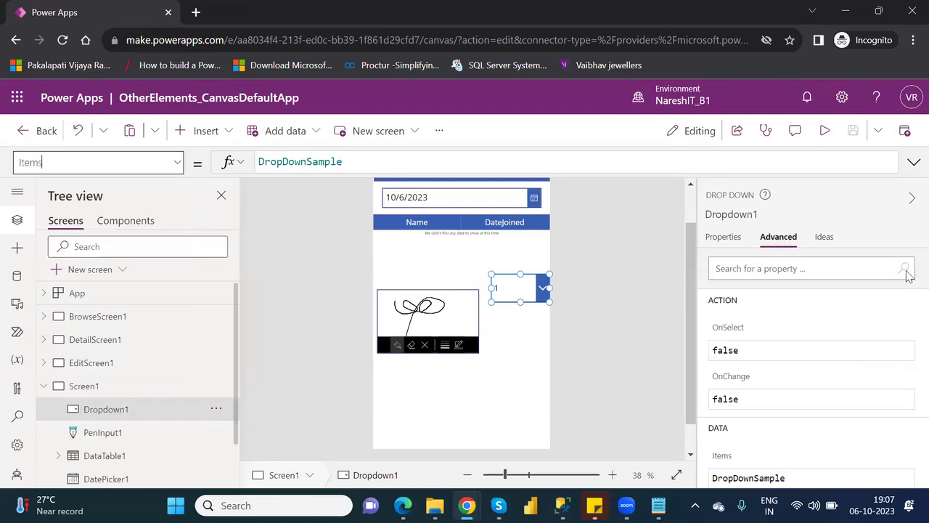
click(726, 238)
click(731, 240)
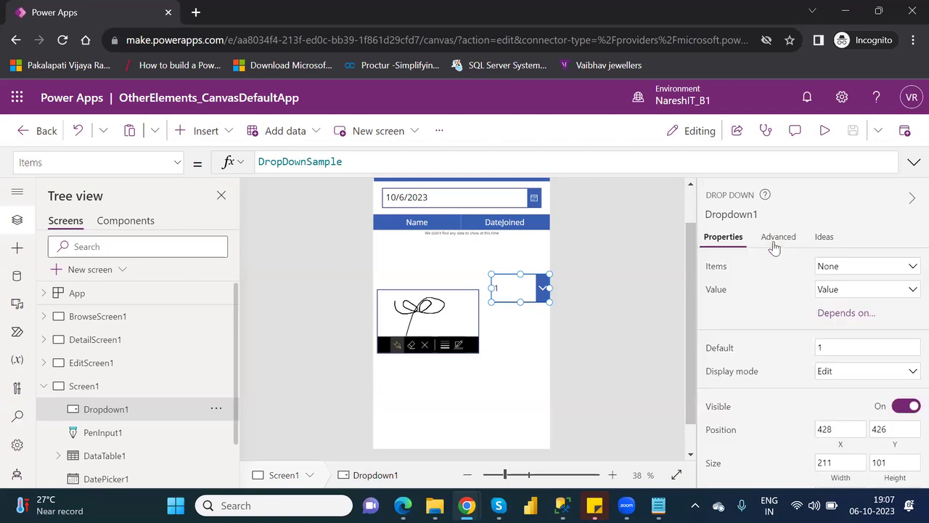
click(775, 245)
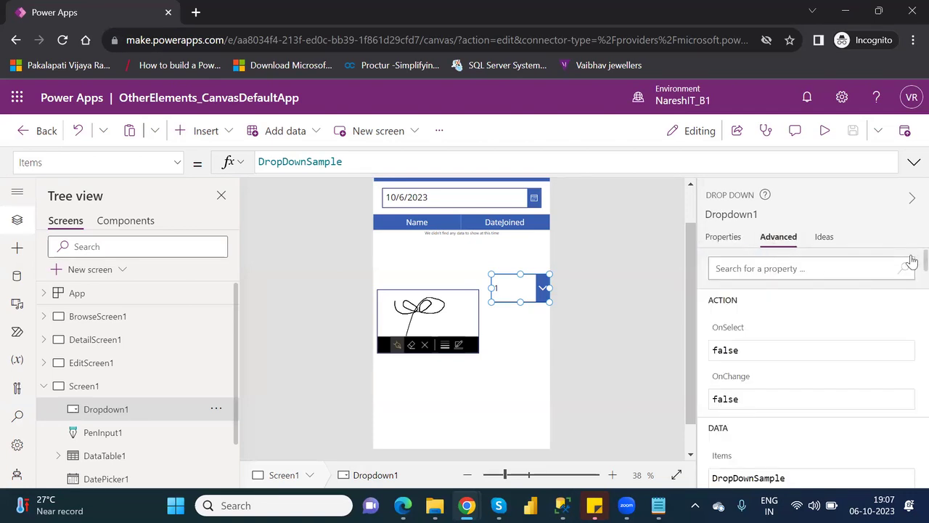
scroll(907, 265, down, 3)
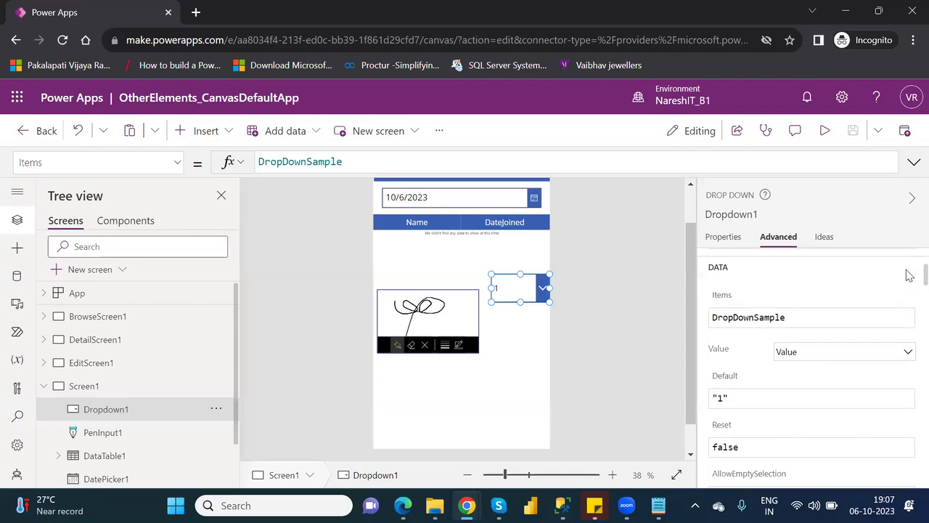
scroll(907, 283, down, 10)
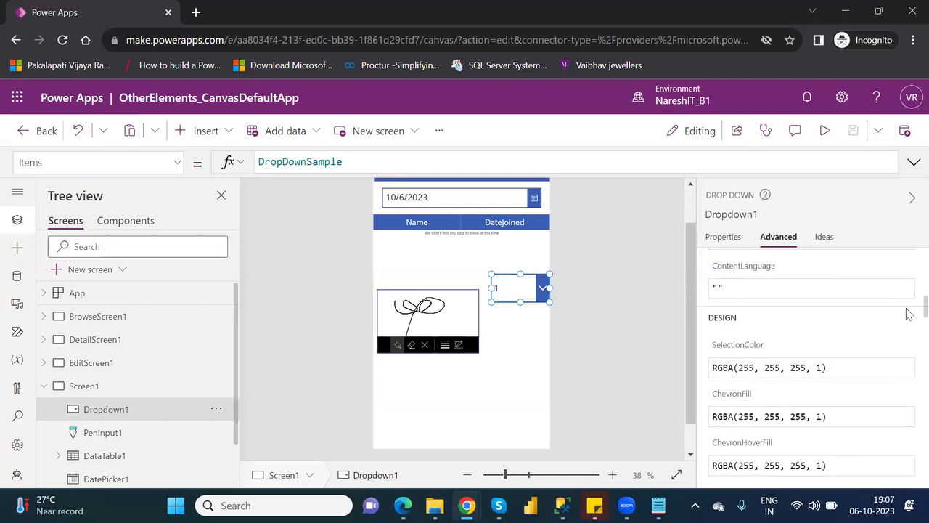
scroll(907, 323, down, 5)
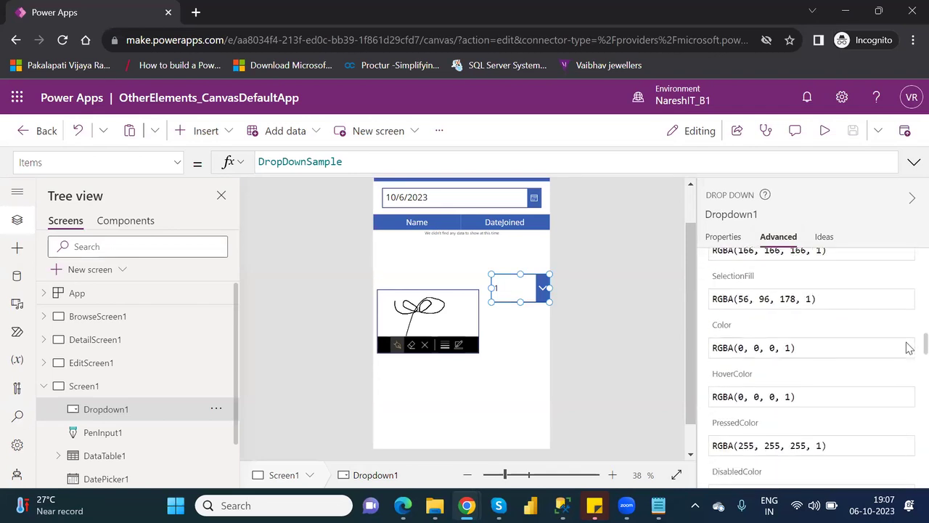
scroll(907, 363, down, 6)
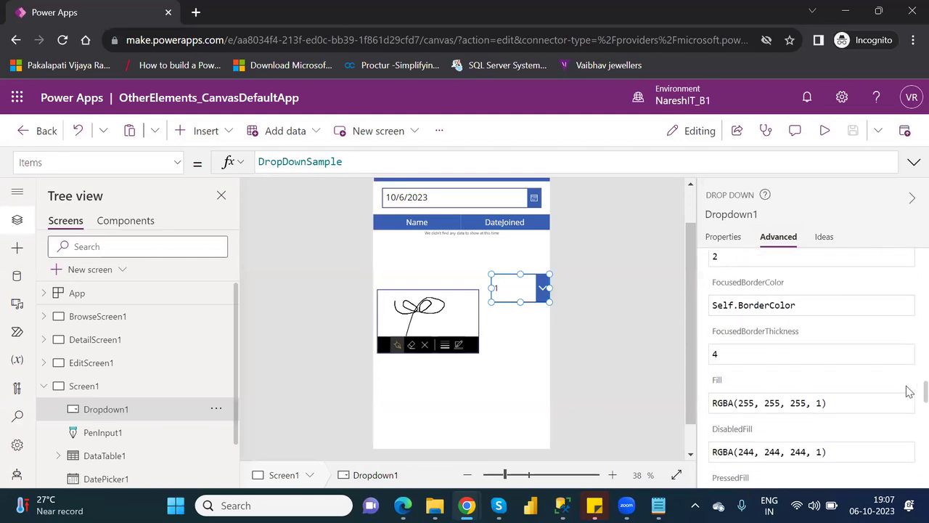
scroll(908, 404, down, 10)
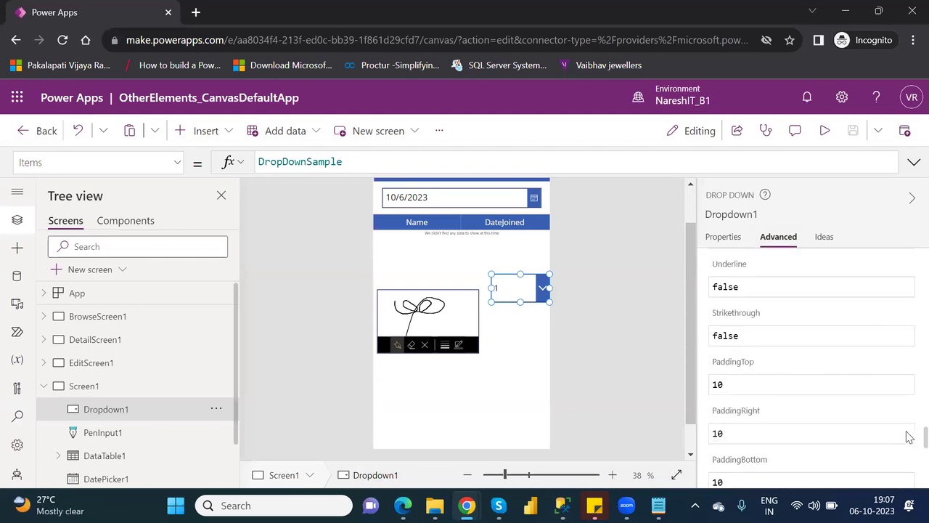
scroll(907, 450, down, 5)
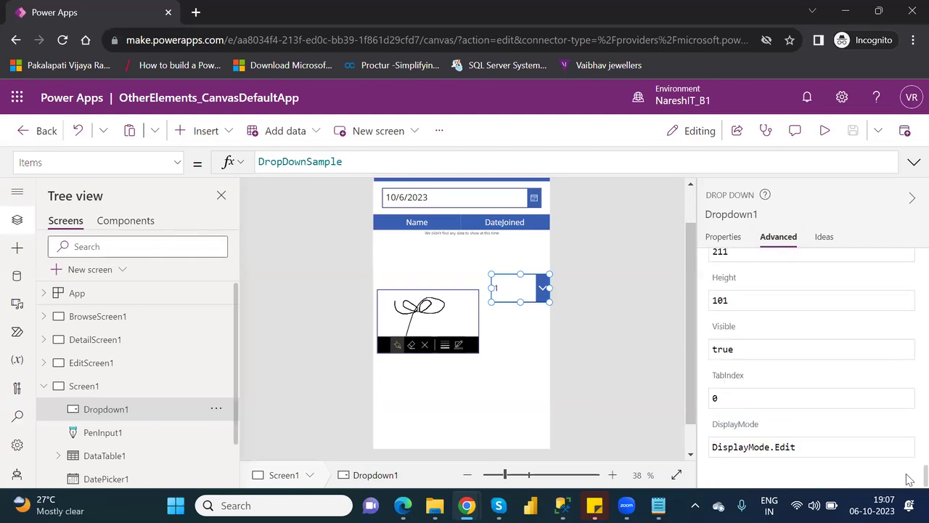
scroll(908, 363, up, 20)
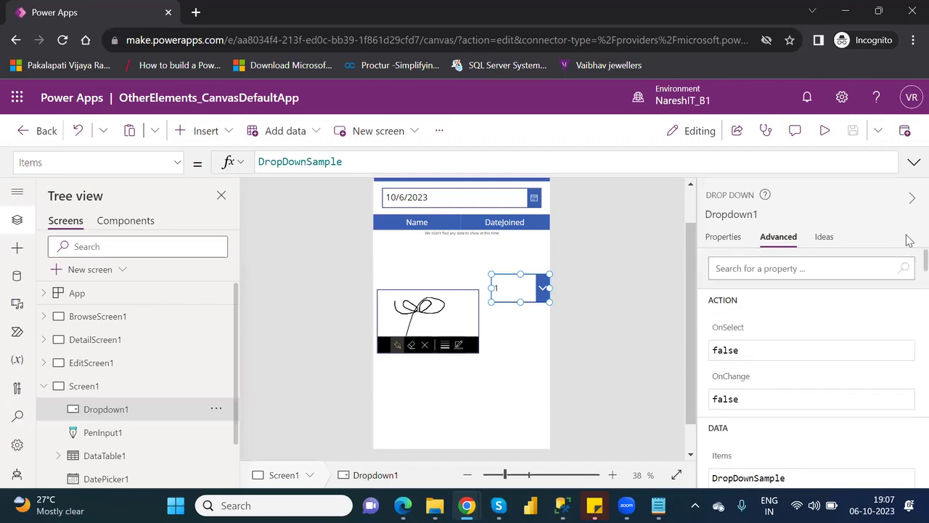
Try to use an existing OneDrive connection as the source of the drop down's items.
click(722, 240)
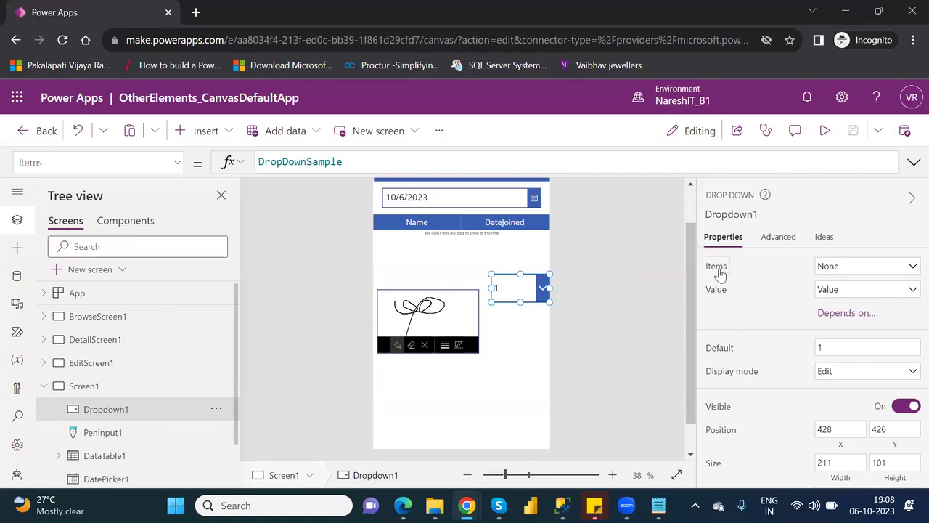
click(910, 269)
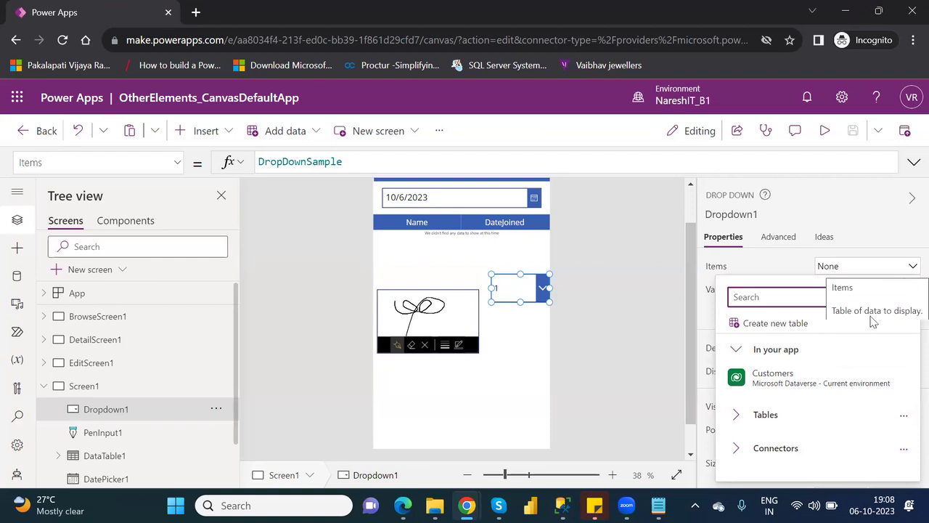
click(734, 448)
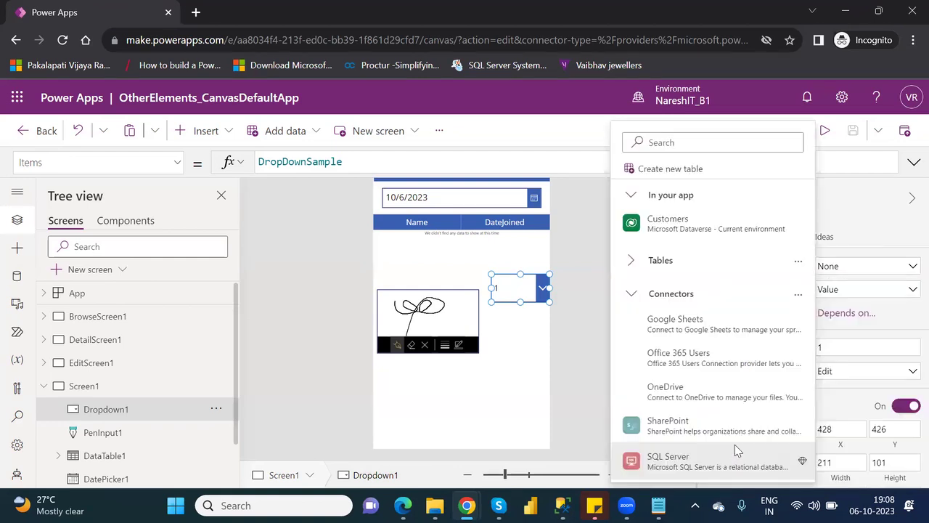
click(682, 393)
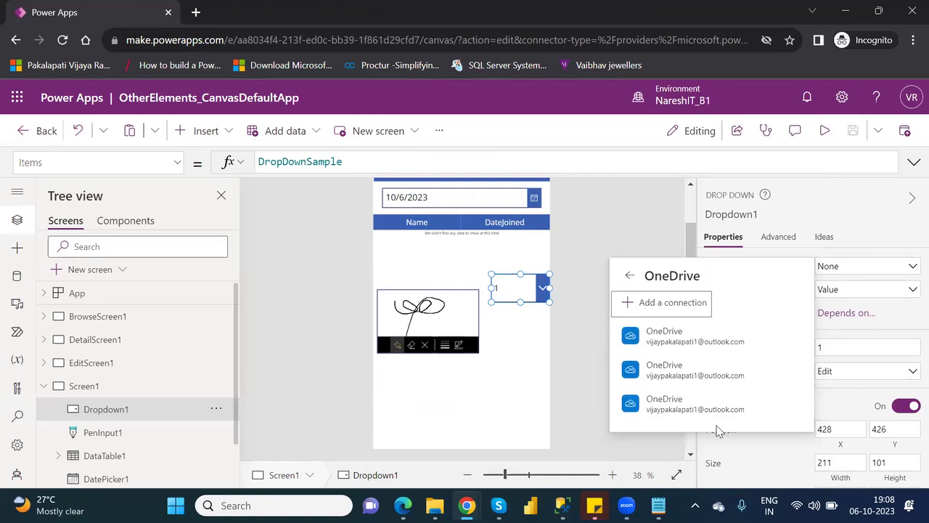
click(684, 330)
click(683, 331)
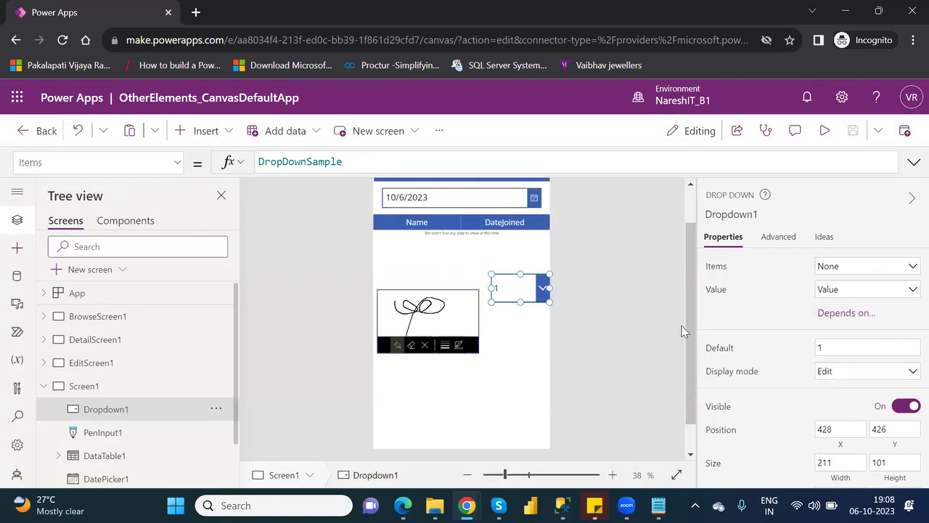
Connect the drop down's items to Table1 of Customers.xlsx through the first OneDrive connection, and set its value to Location.
click(879, 268)
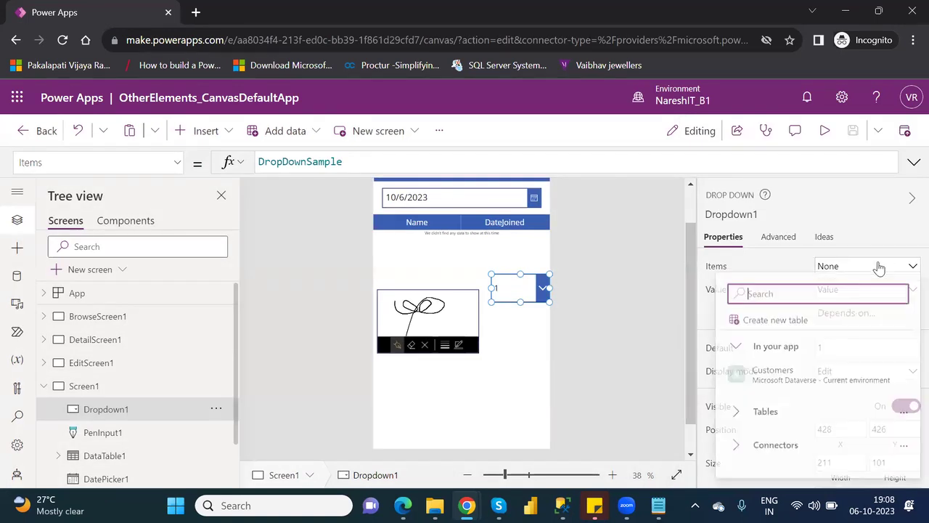
click(738, 451)
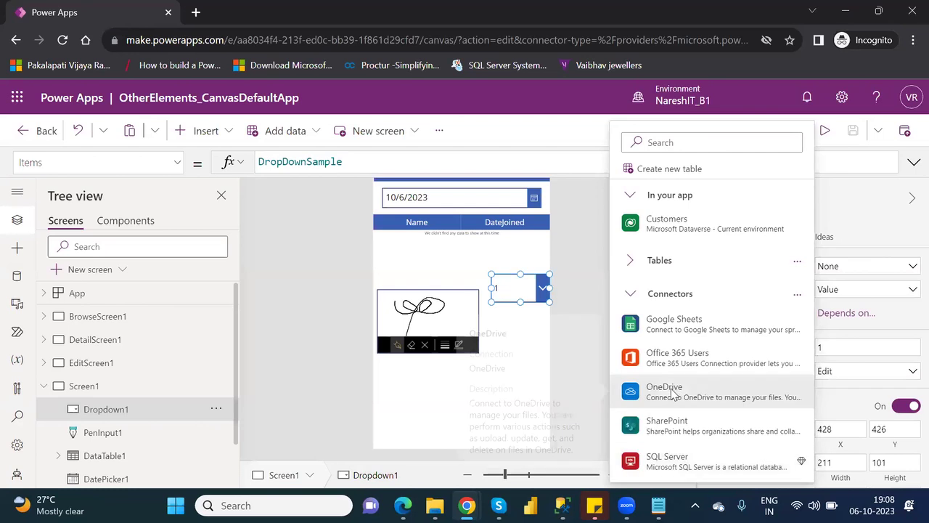
click(674, 393)
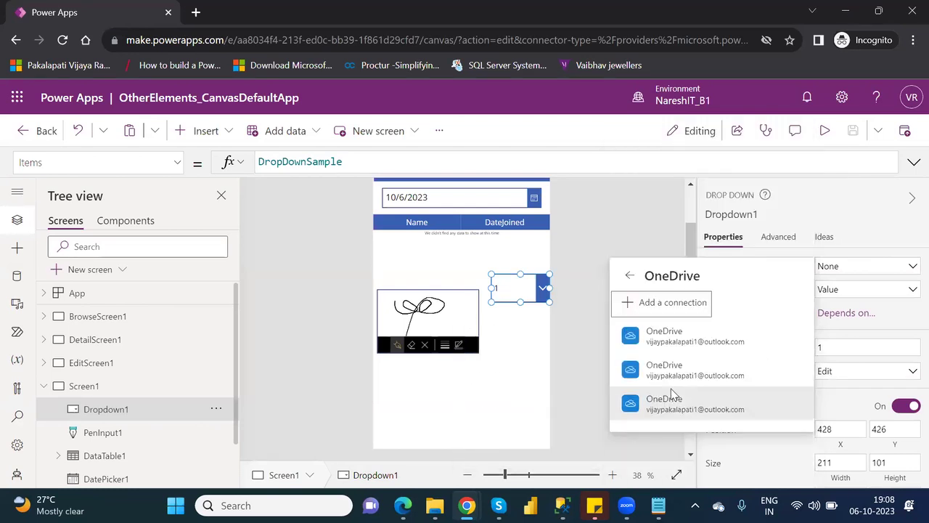
click(676, 338)
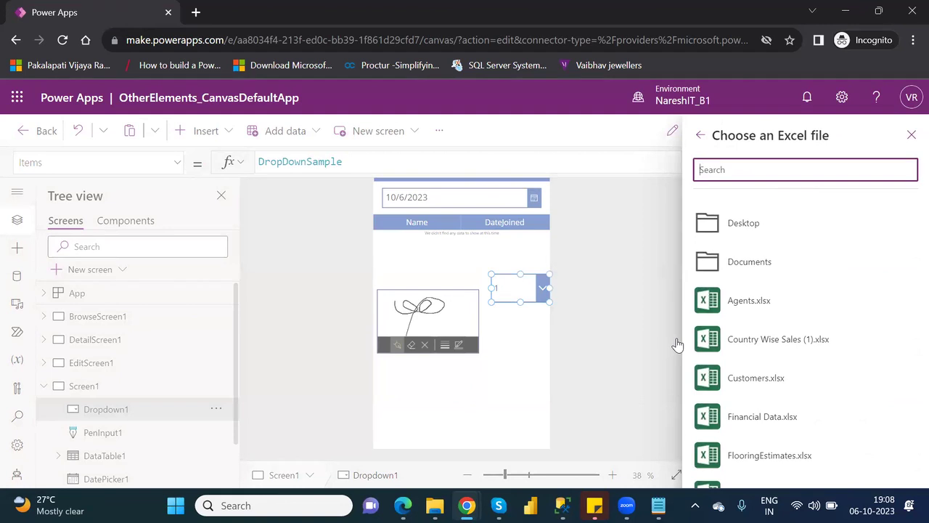
click(752, 381)
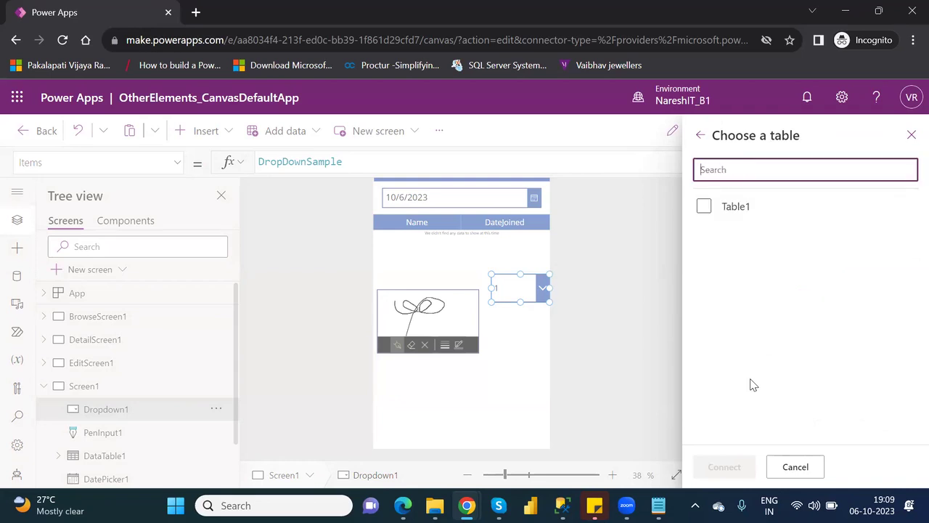
click(703, 208)
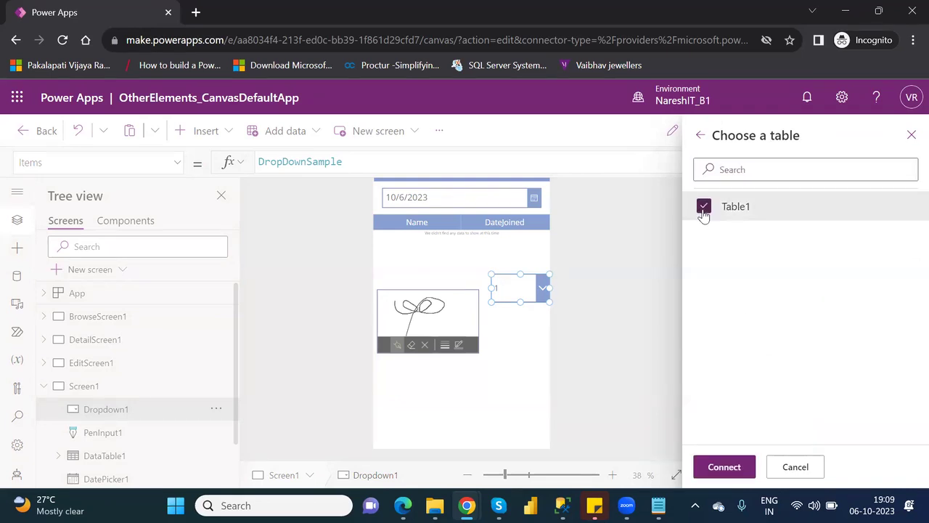
click(724, 469)
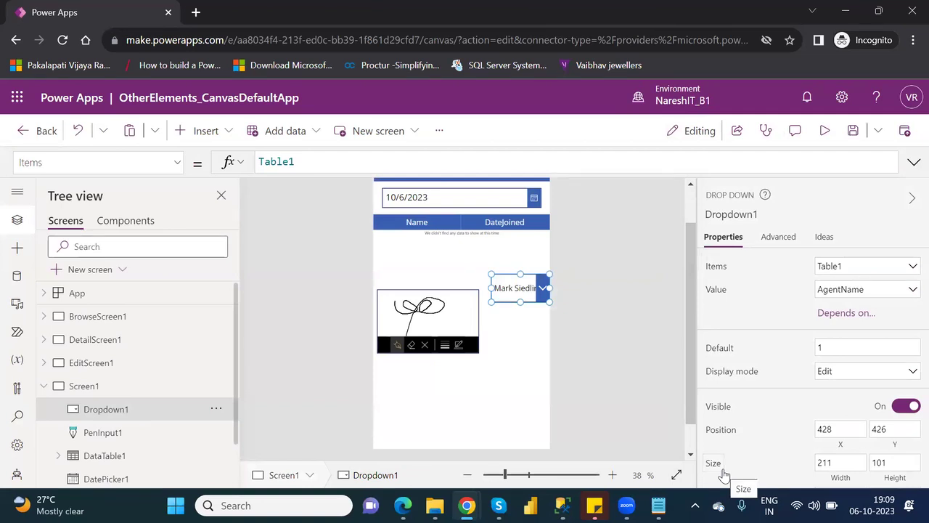
click(904, 294)
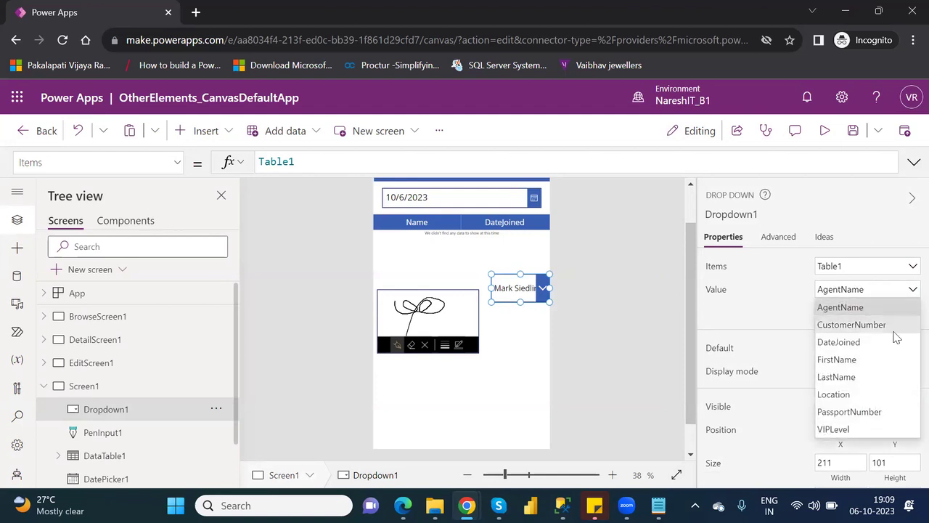
click(874, 392)
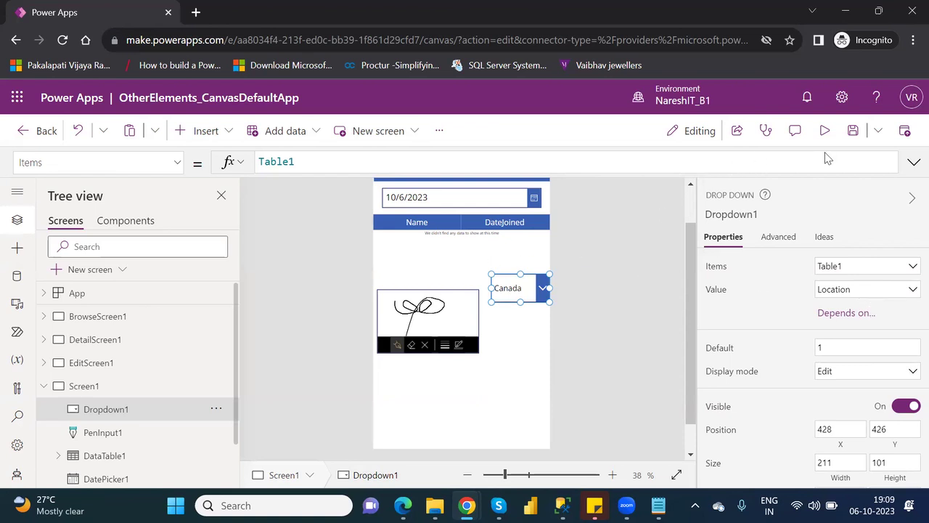
Preview the app to check the location choices in the drop down, and return to editing.
click(825, 130)
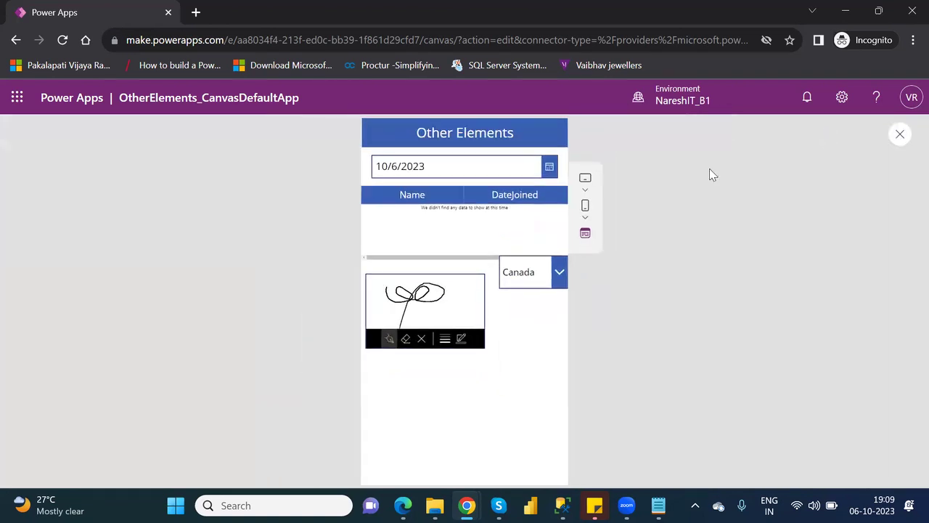
click(546, 272)
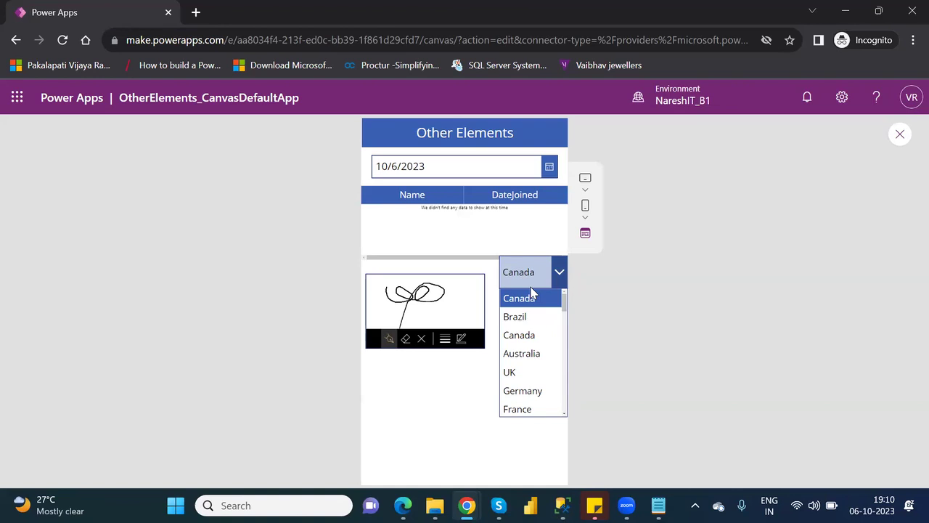
click(901, 135)
click(901, 135)
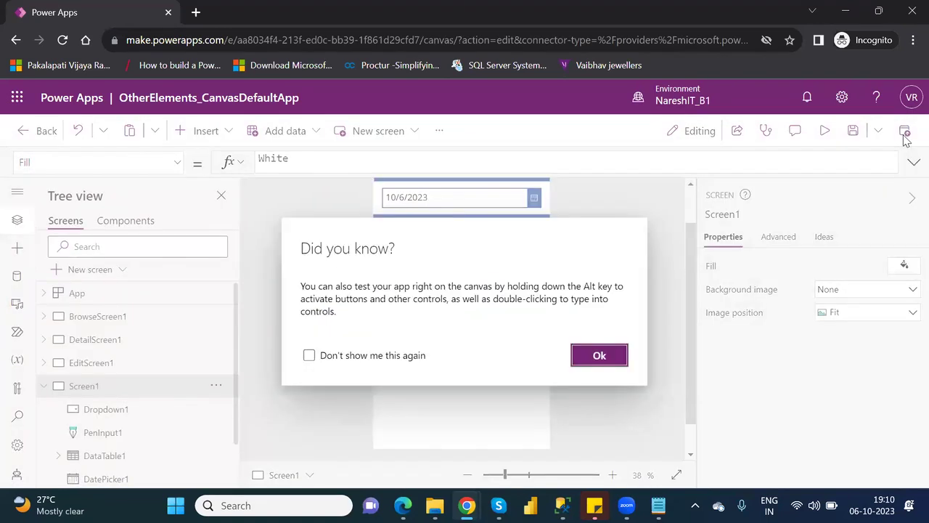
click(596, 356)
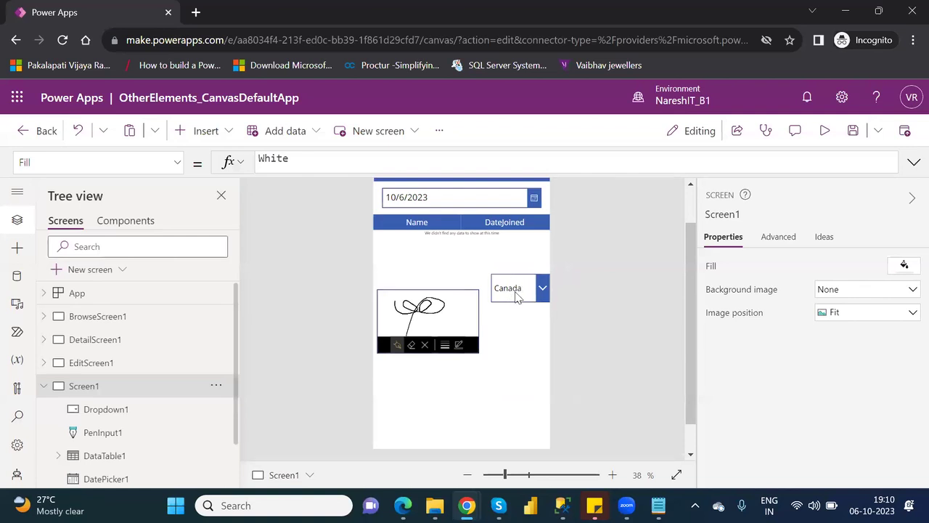
Insert a Combo box on Screen1 and move it below the pen input, at about X 33, Y 787.
click(207, 135)
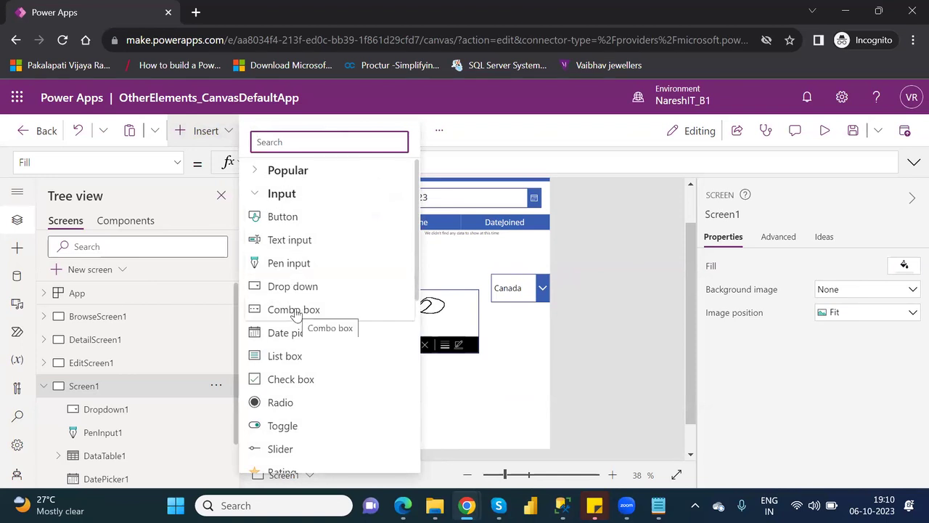
key(Escape)
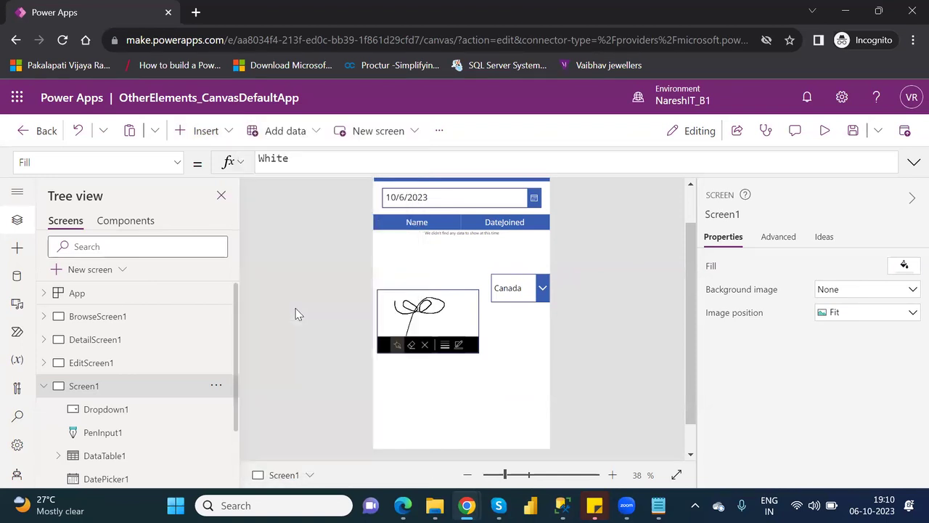
drag(481, 185, 481, 391)
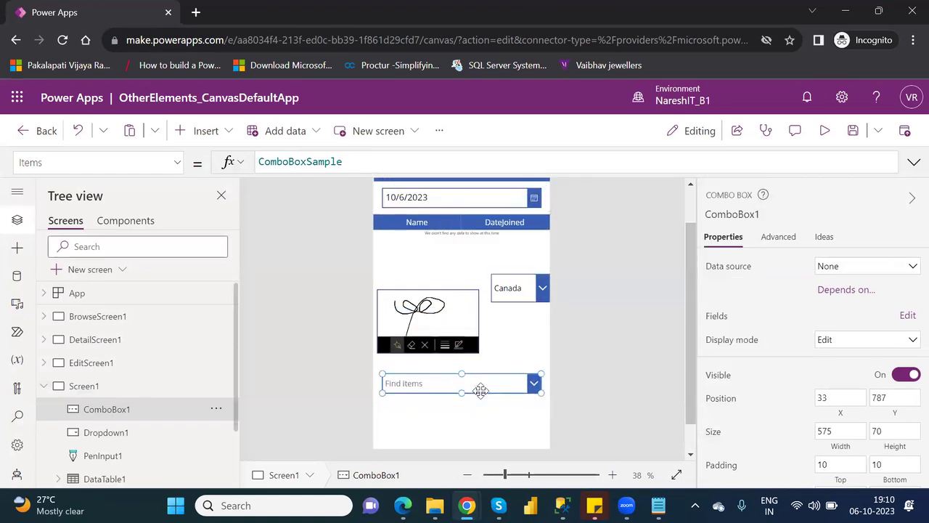
Set the combo box's data source to Table1, with Location as both its primary text and its search field.
click(896, 270)
click(714, 374)
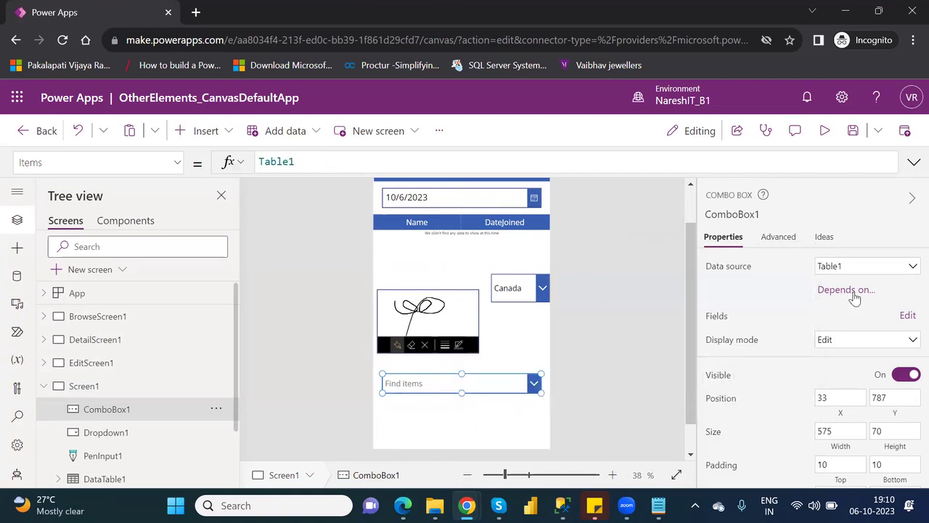
click(905, 316)
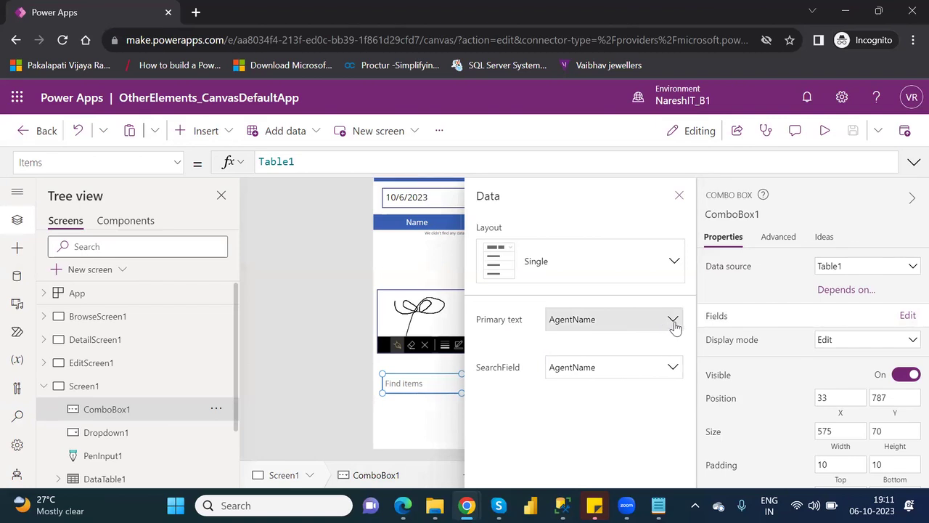
click(673, 323)
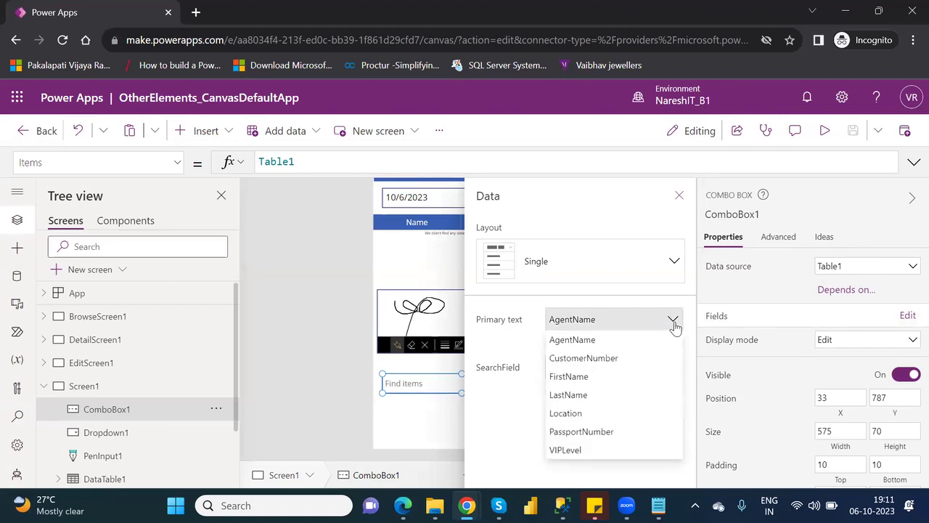
click(594, 415)
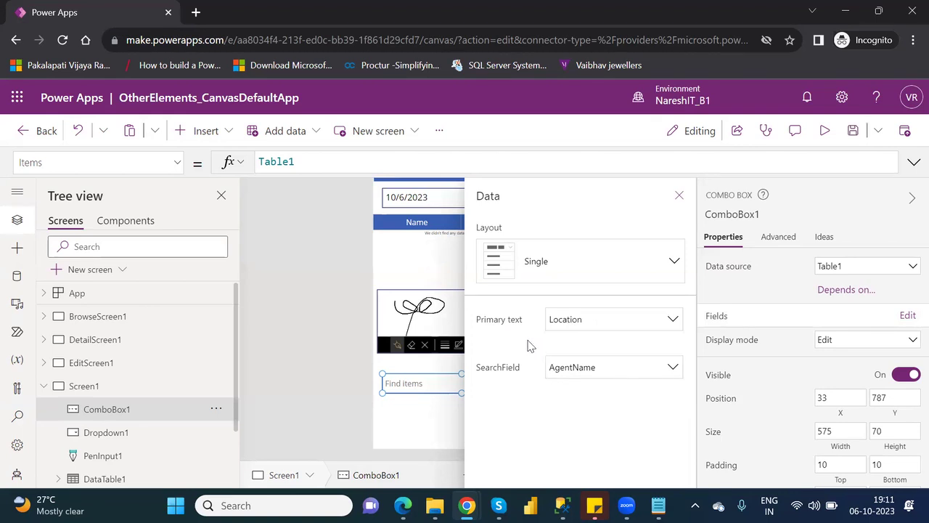
click(673, 367)
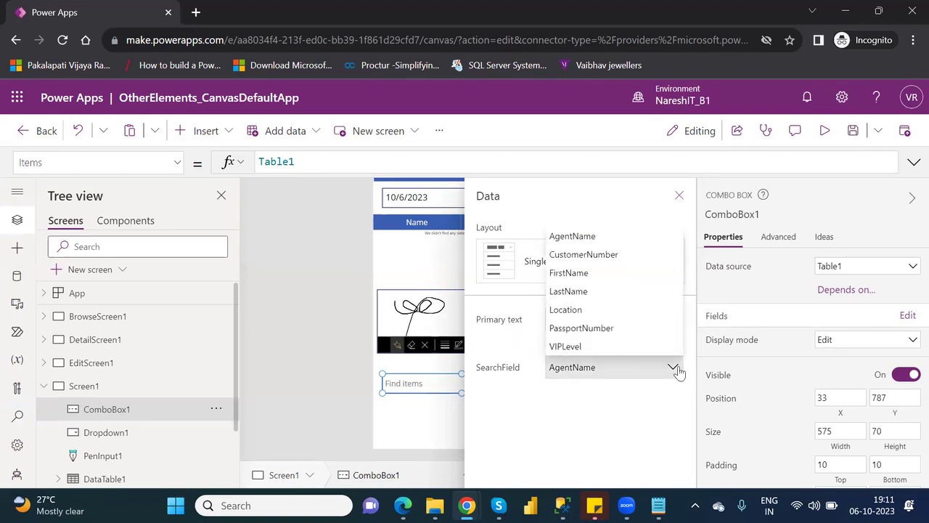
click(589, 310)
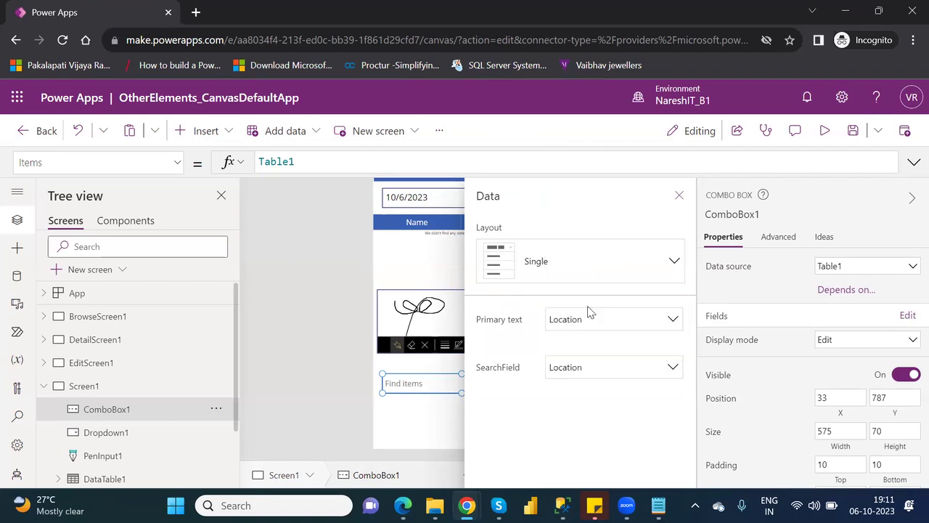
click(680, 197)
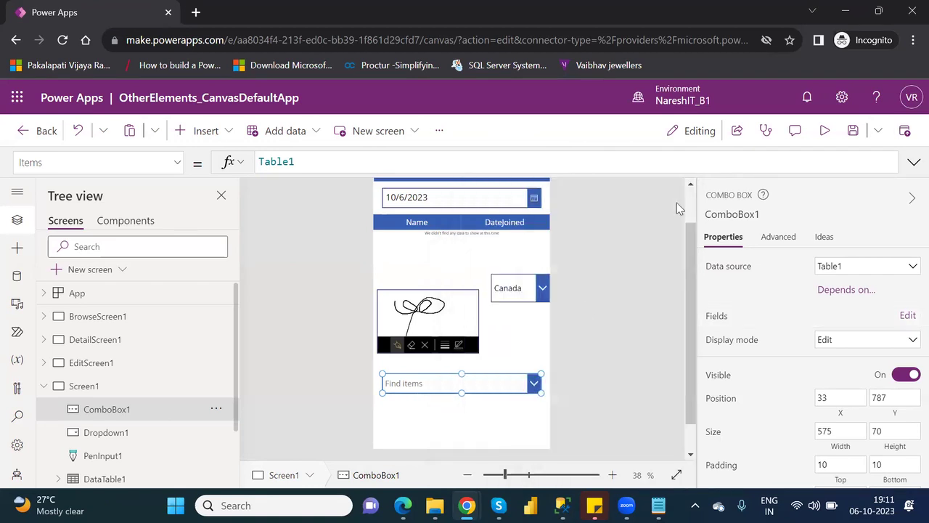
Preview the app and test single selection in the drop down by choosing Brazil and then Canada.
click(824, 130)
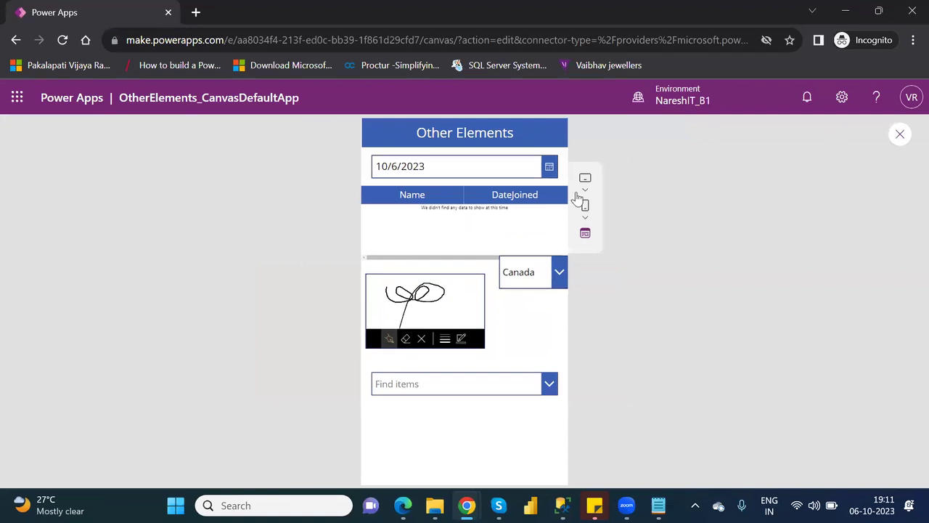
click(561, 275)
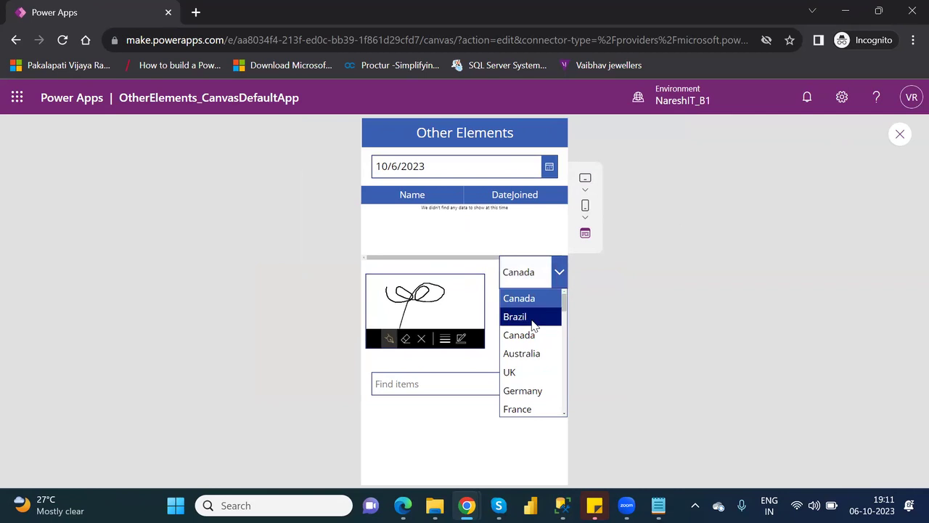
click(534, 323)
click(559, 271)
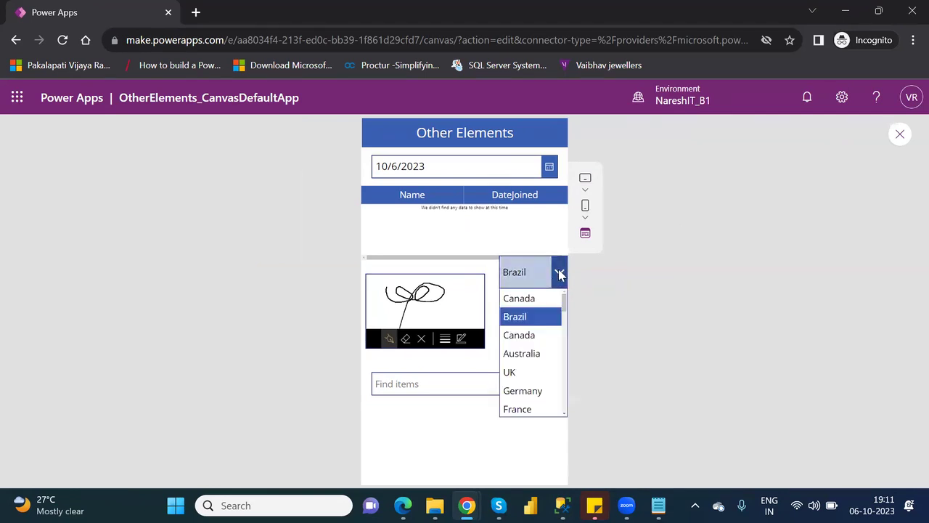
click(530, 339)
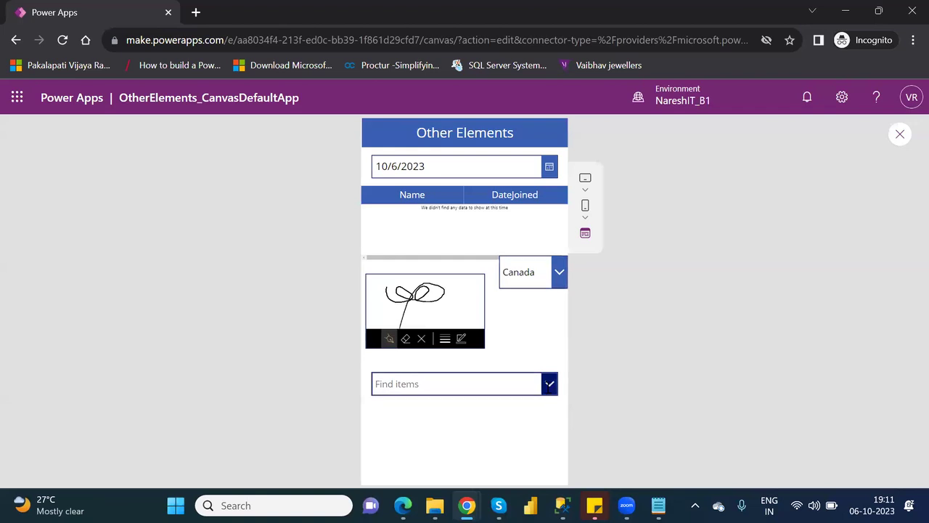
Search the combo box's items for "canad" in the preview and select the first Canada entry.
click(549, 386)
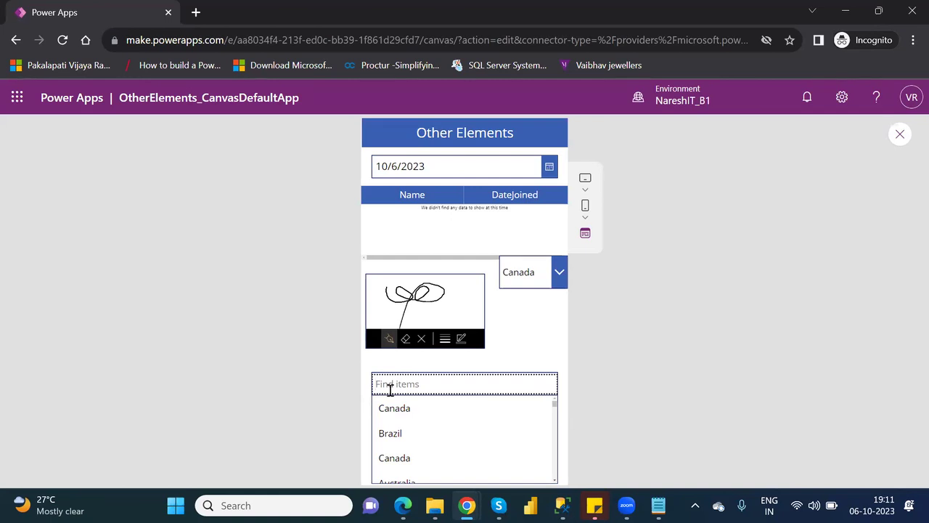
text(c)
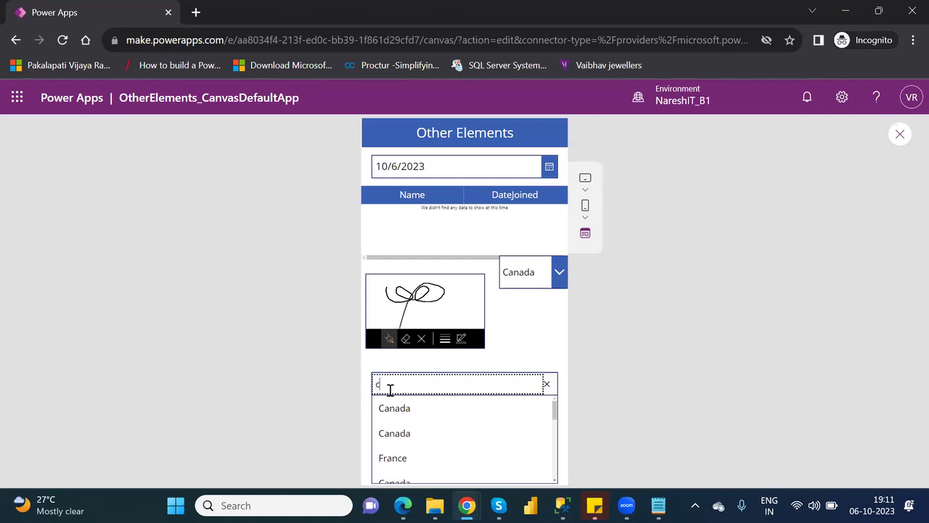
text(anad)
click(412, 408)
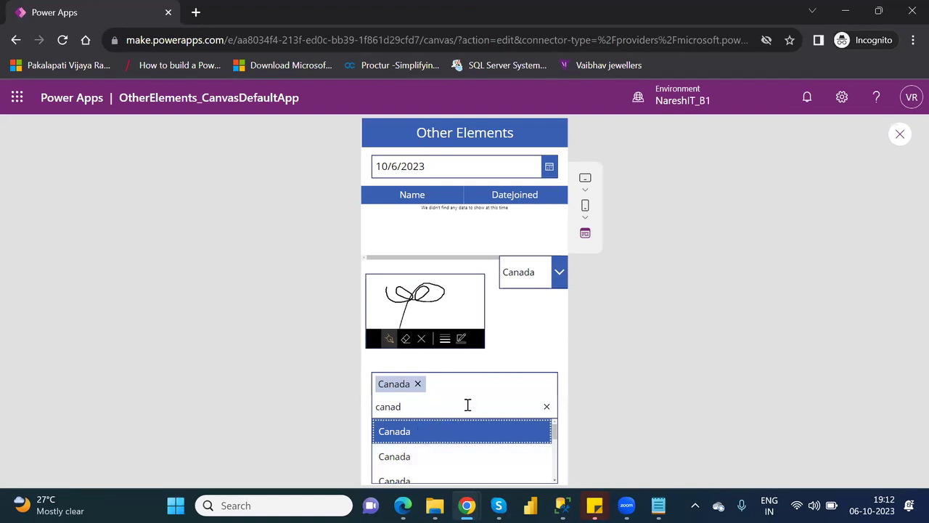
Clear the combo box's search in the preview and add Brazil to its selection, and choose Secunderabad in the drop down.
click(547, 409)
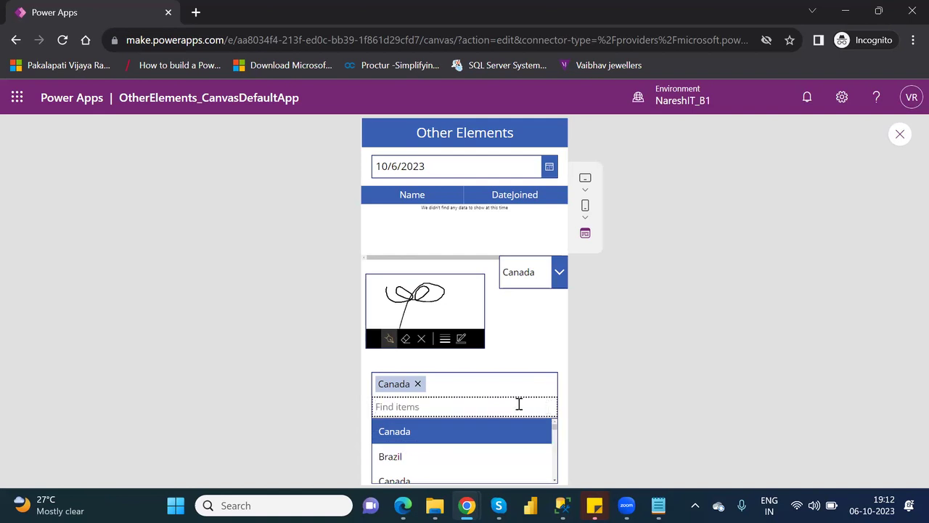
click(401, 459)
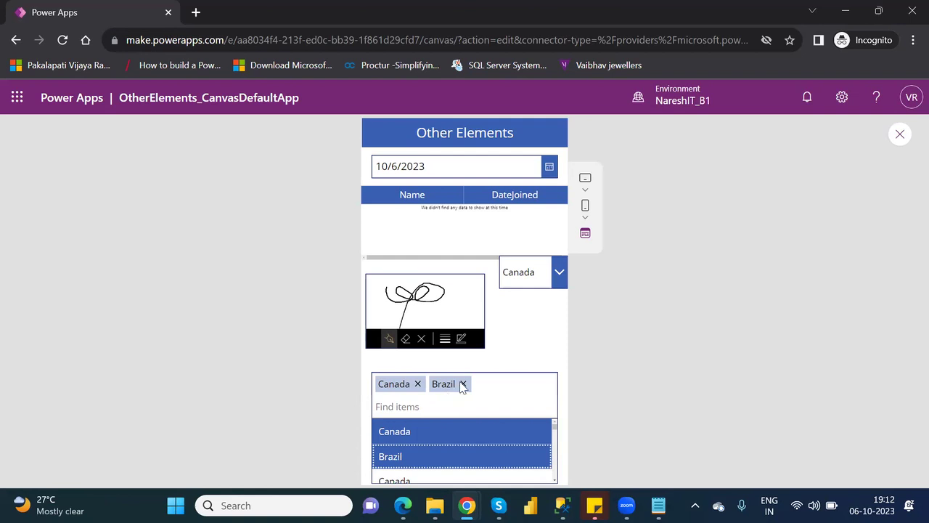
click(560, 272)
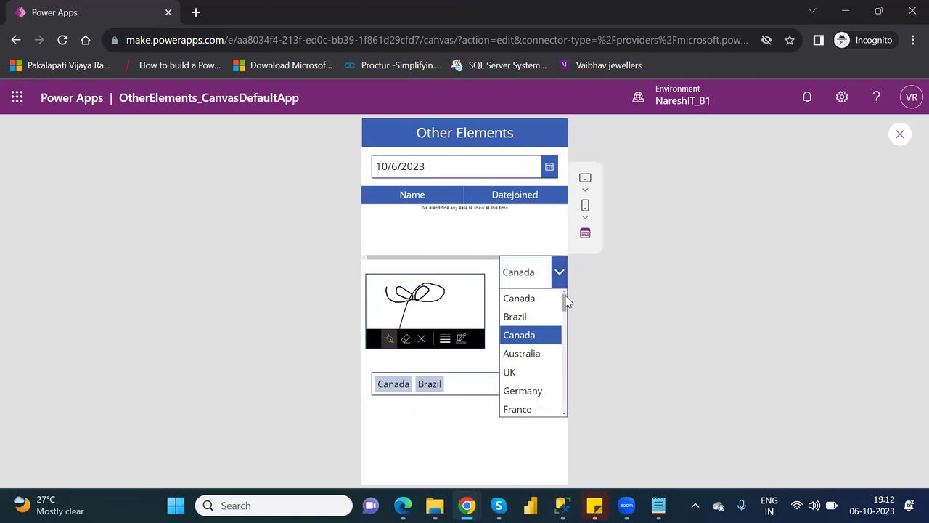
drag(566, 302, 575, 394)
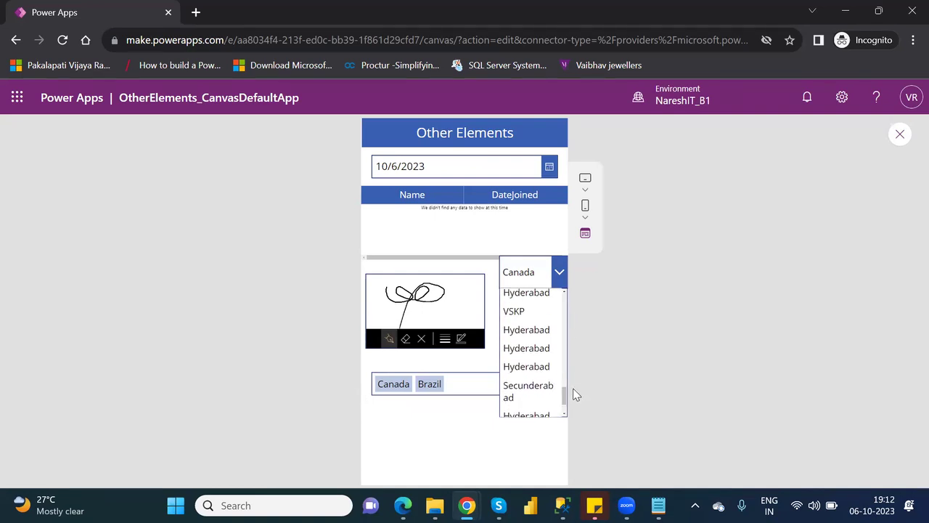
click(530, 391)
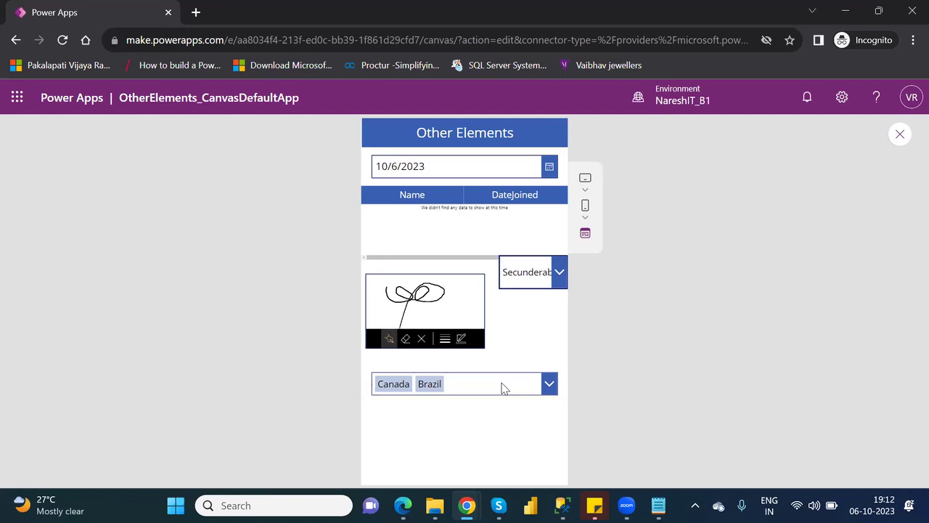
Test the drop down's single selection by choosing VSKP and then Hyderabad, compare it with the combo box's list, and close the preview.
click(549, 385)
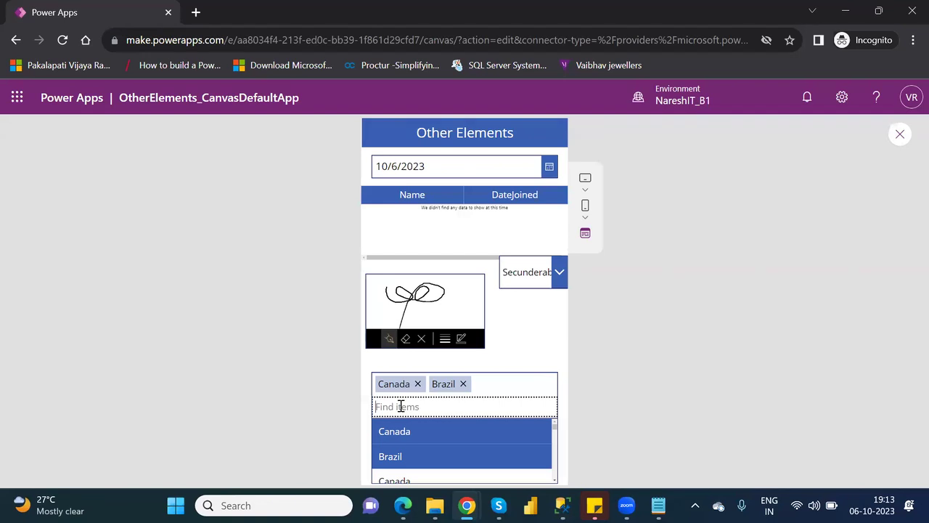
click(560, 275)
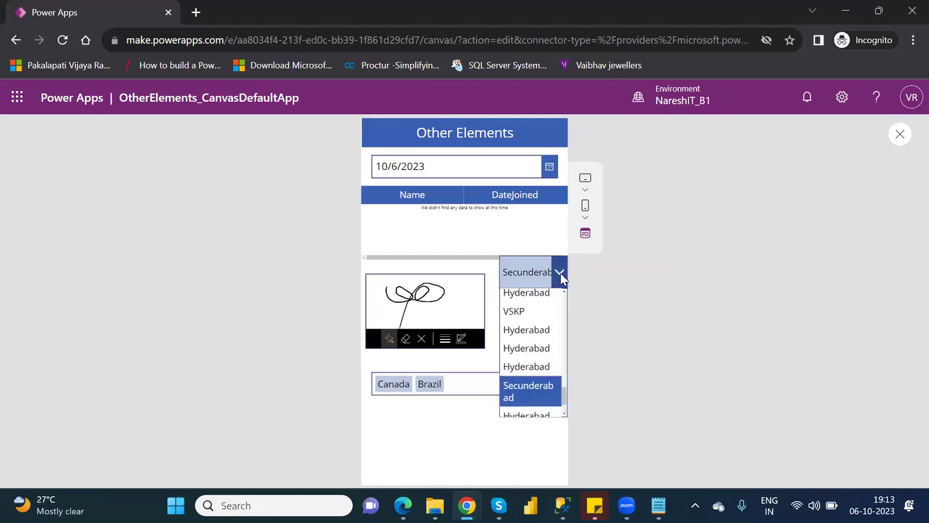
click(529, 312)
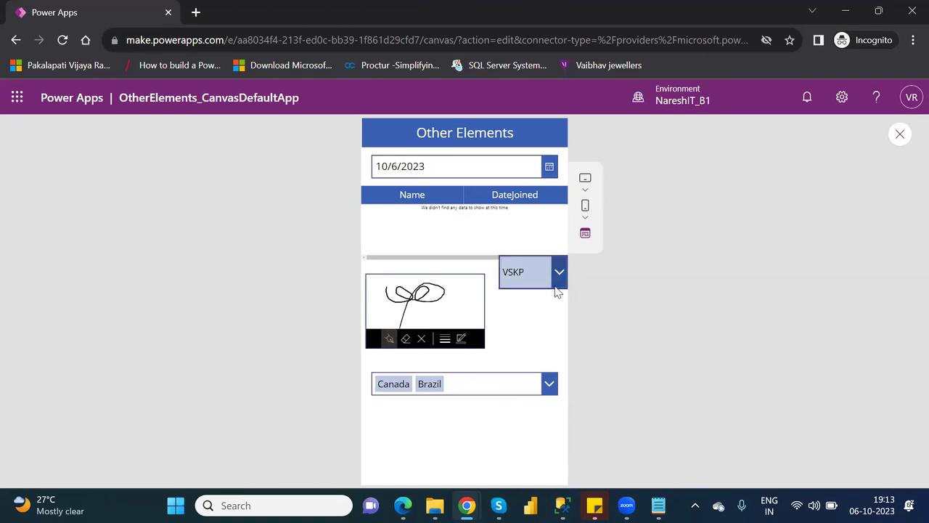
click(557, 290)
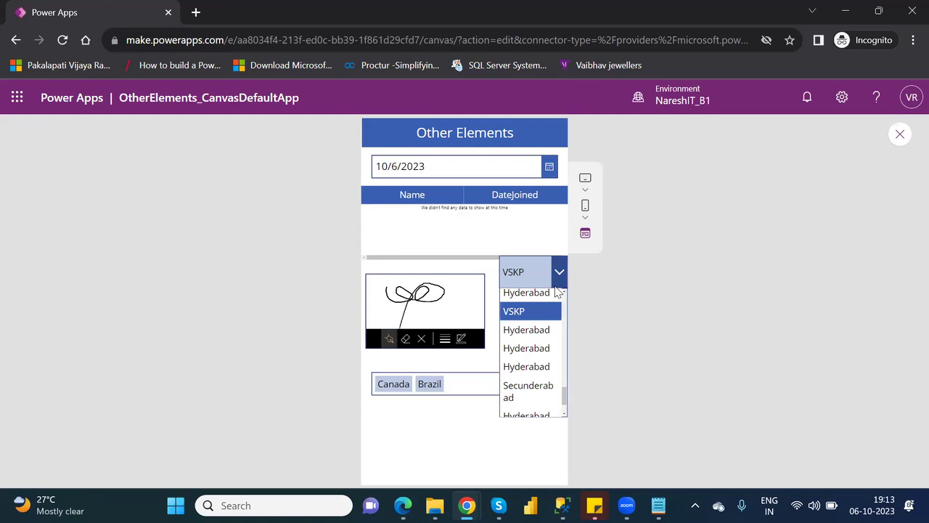
click(526, 333)
click(550, 385)
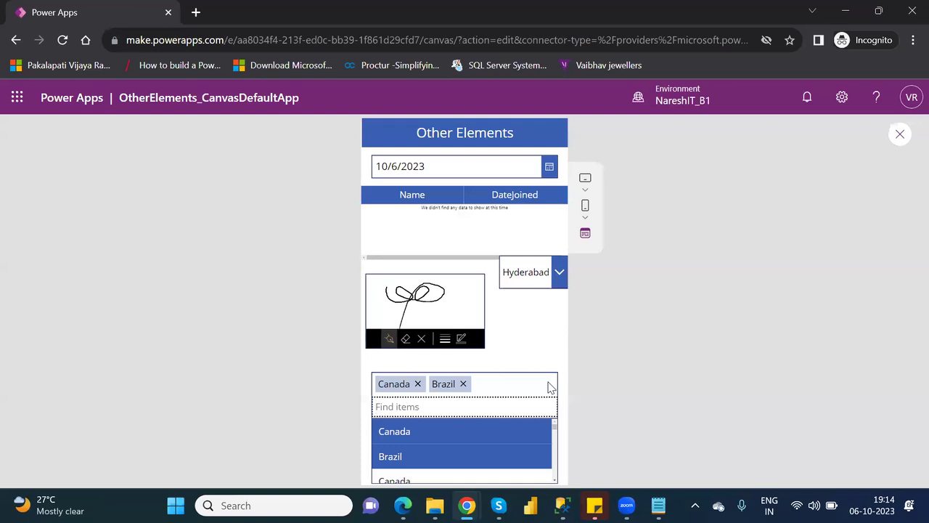
click(901, 143)
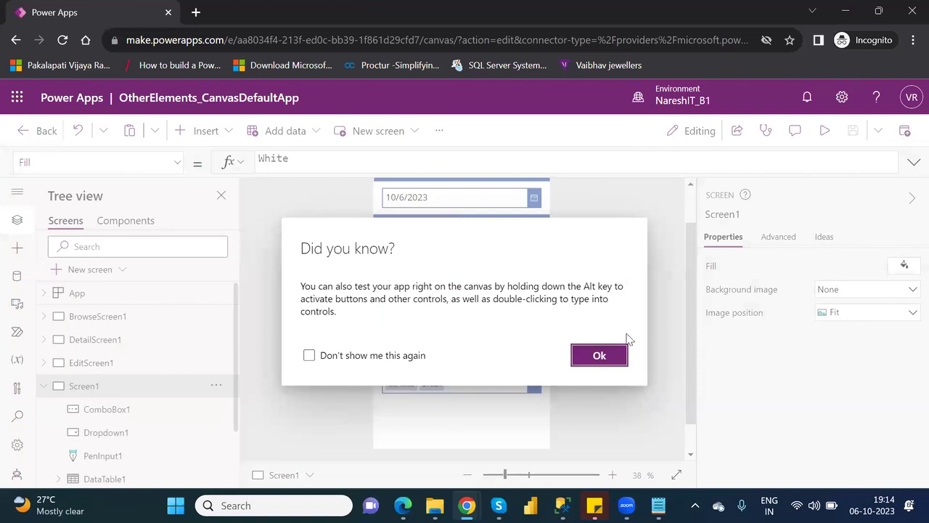
click(602, 356)
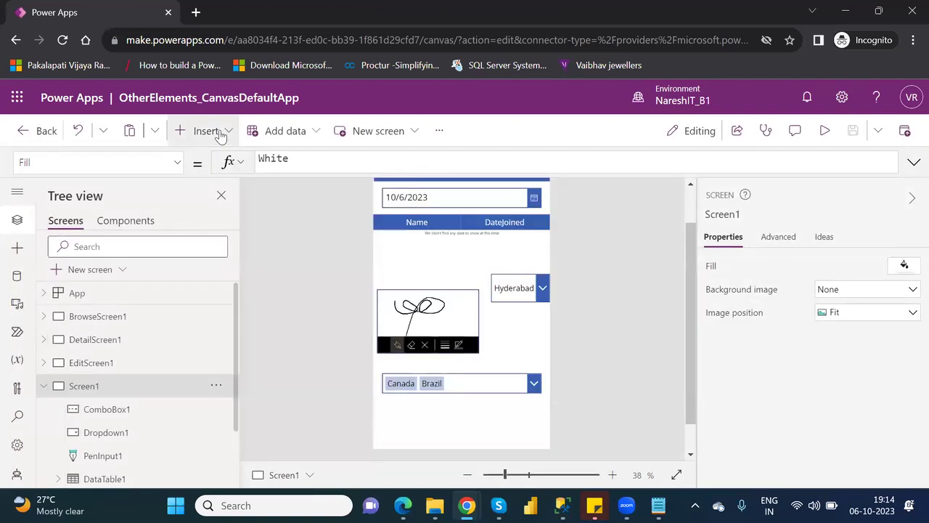
Insert a List box on Screen1, move it over the data table at X 14, Y 240, and make it narrower.
click(220, 133)
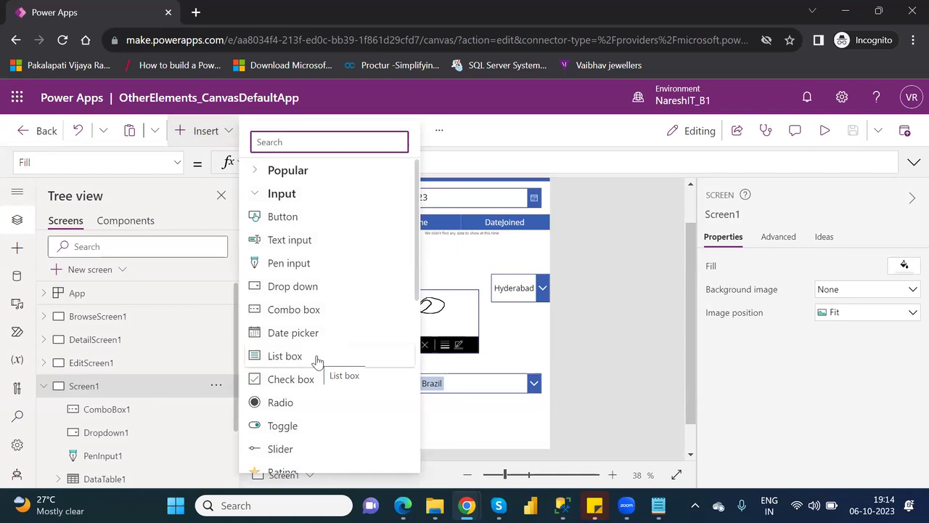
key(Escape)
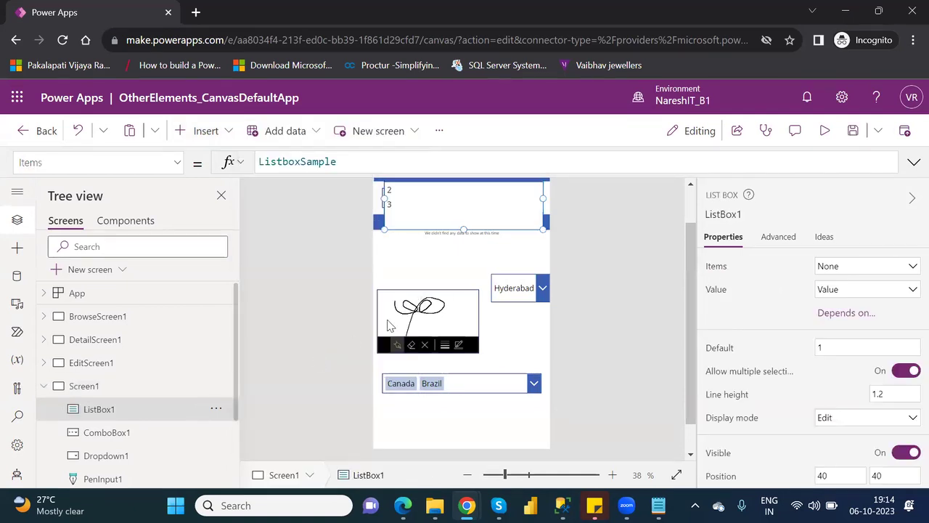
drag(453, 206, 449, 260)
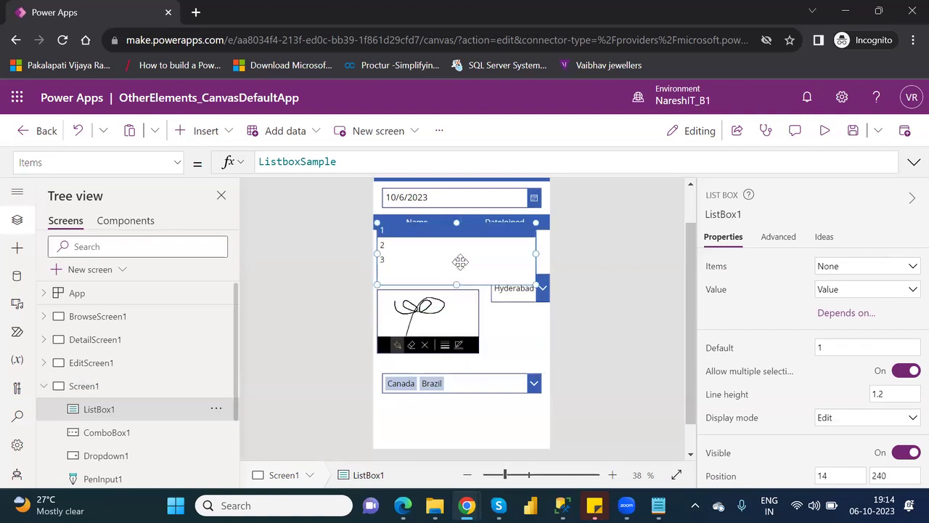
drag(534, 284, 471, 281)
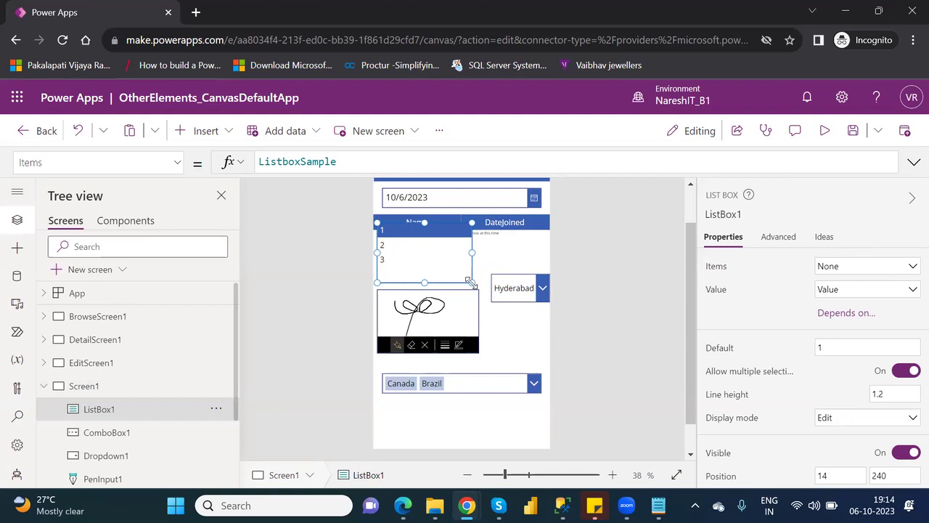
Set the list box's items to Table1 and its displayed value to Location.
click(887, 268)
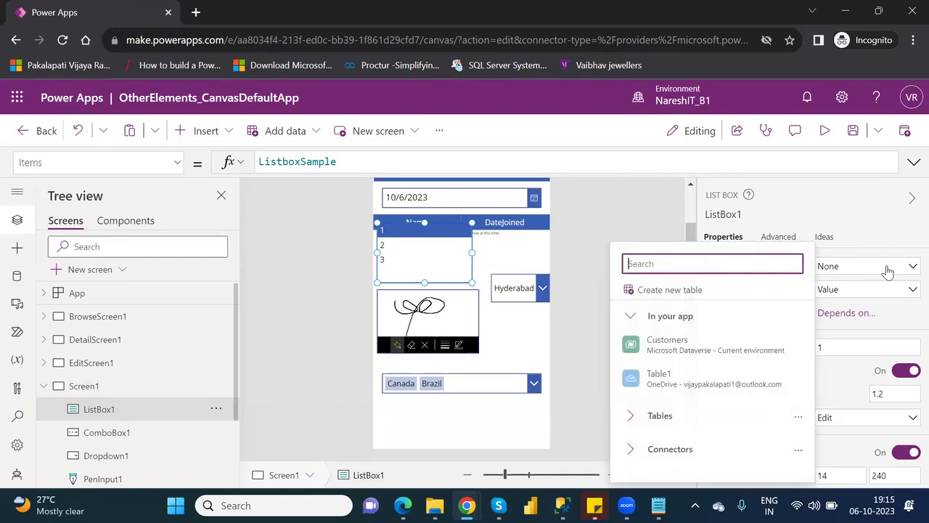
click(679, 379)
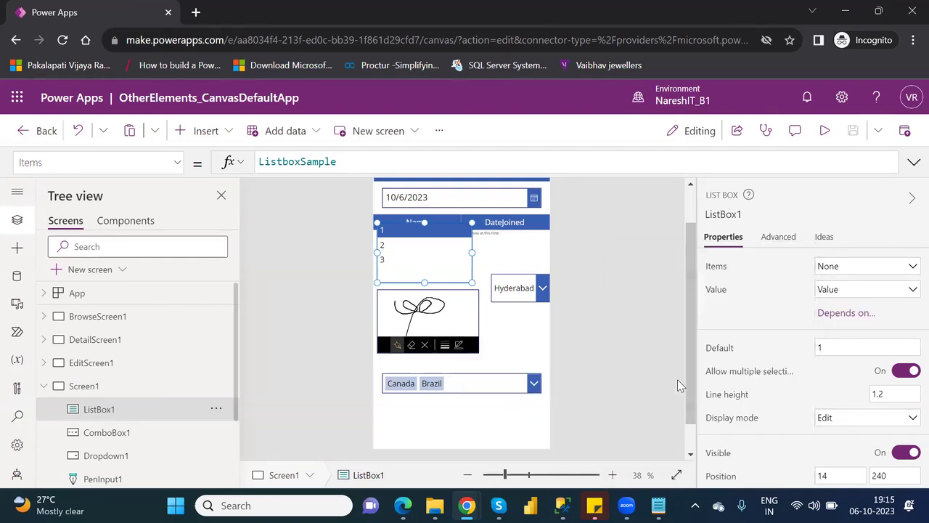
click(871, 290)
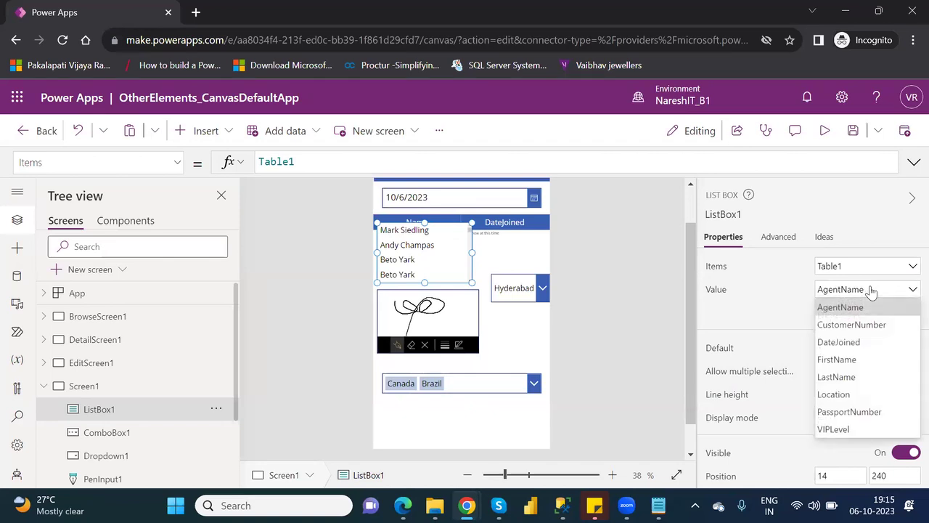
click(849, 396)
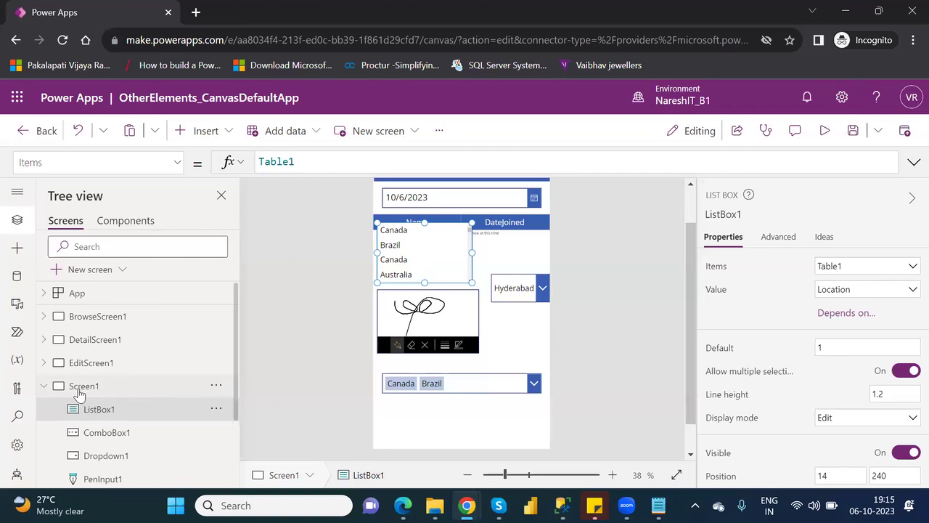
click(90, 268)
click(113, 400)
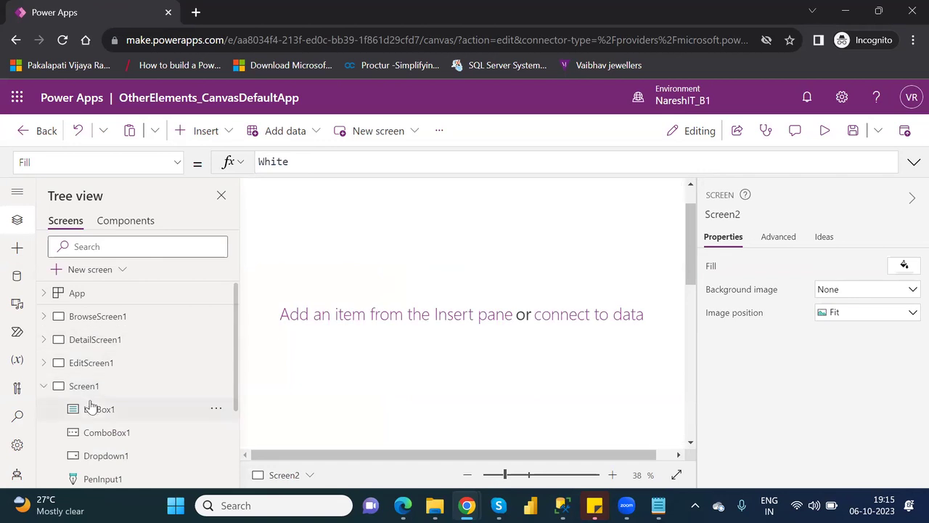
drag(236, 400, 234, 482)
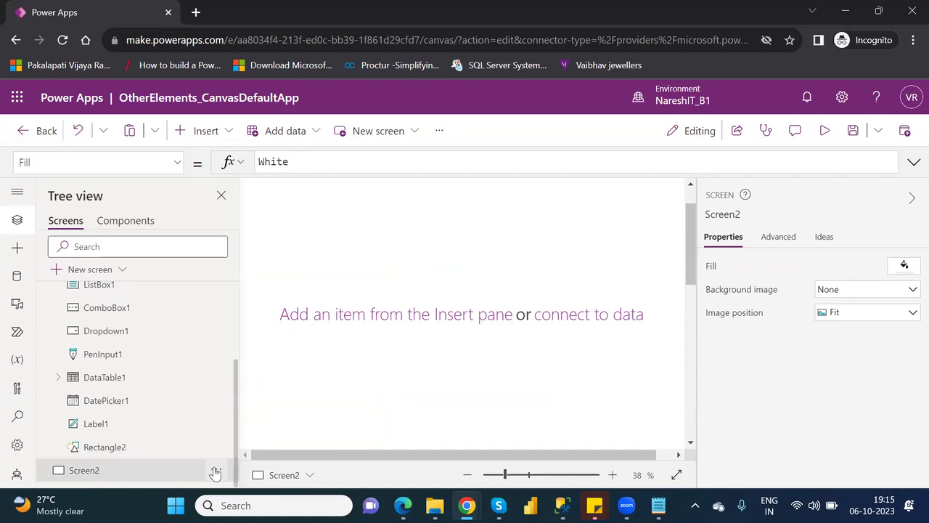
click(216, 472)
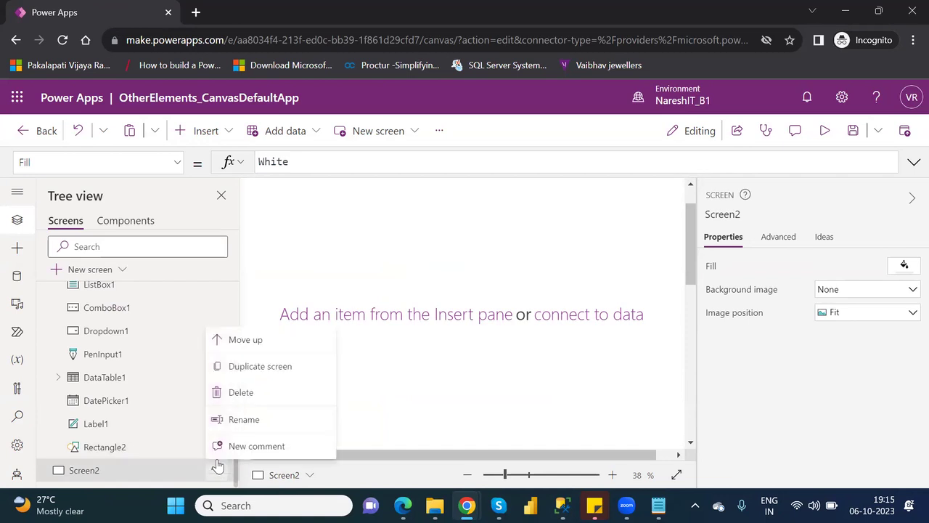
click(241, 393)
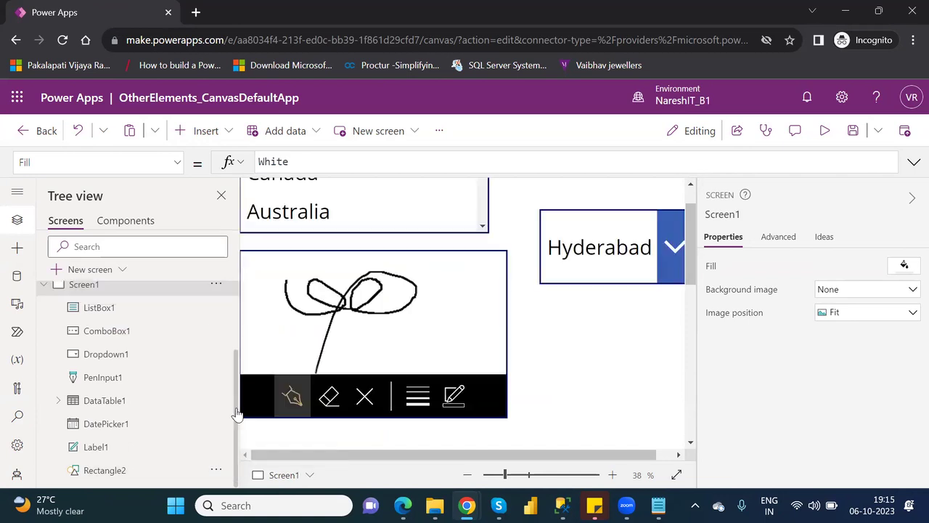
Duplicate Screen1, collapse the original in the tree, and select the duplicated screen.
scroll(236, 378, up, 1)
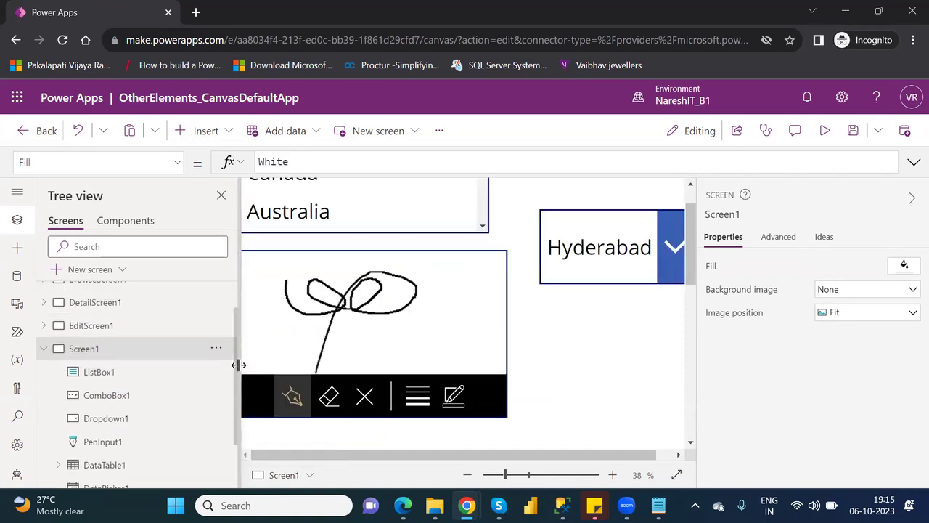
right_click(169, 351)
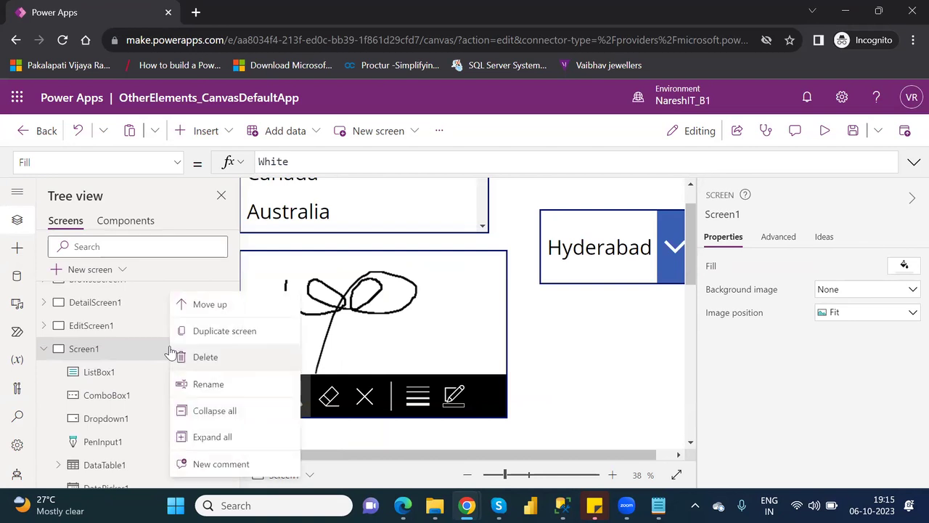
click(221, 330)
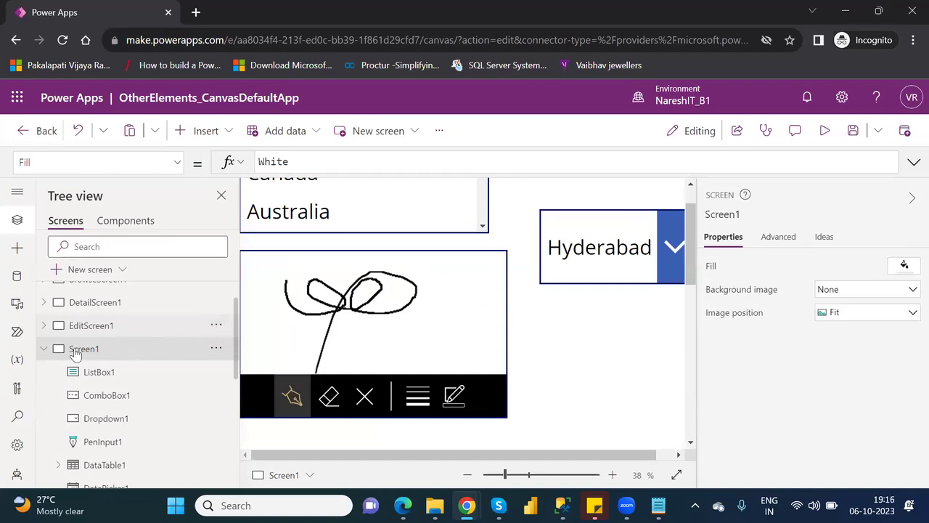
click(44, 351)
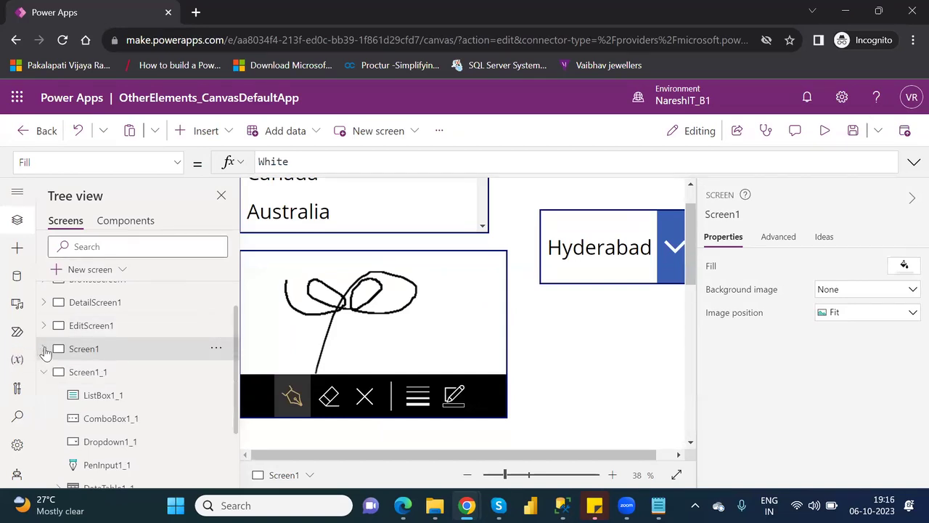
click(114, 373)
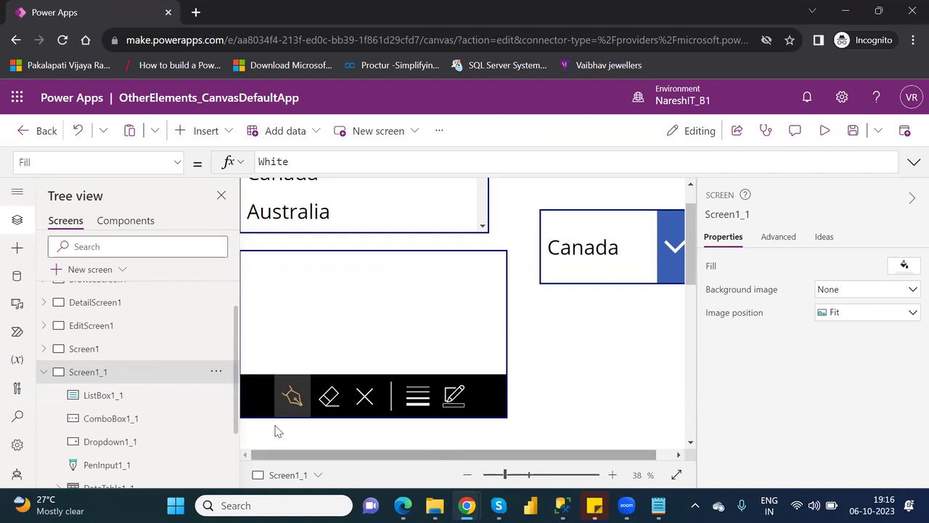
Delete the list box, drop down, pen input, combo box and date picker from Screen1_1.
click(179, 401)
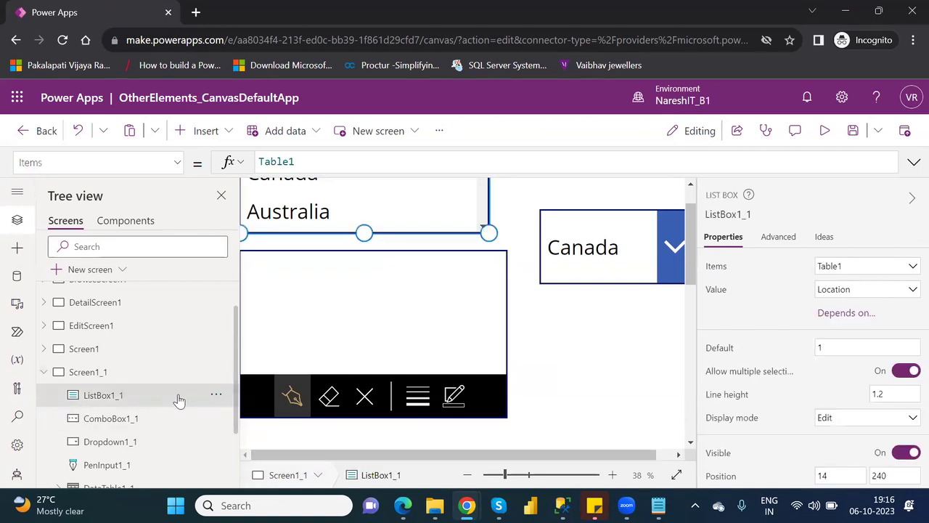
drag(692, 244, 697, 212)
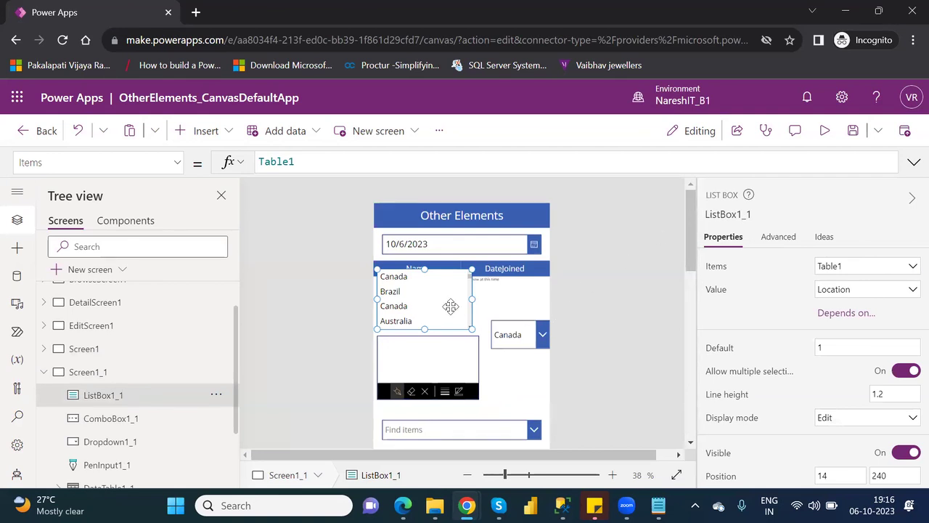
key(Delete)
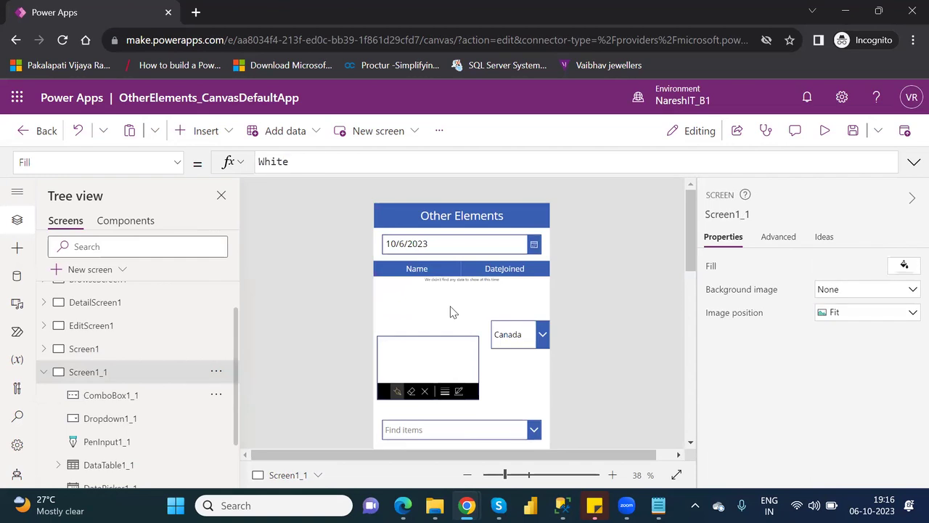
click(467, 346)
click(523, 331)
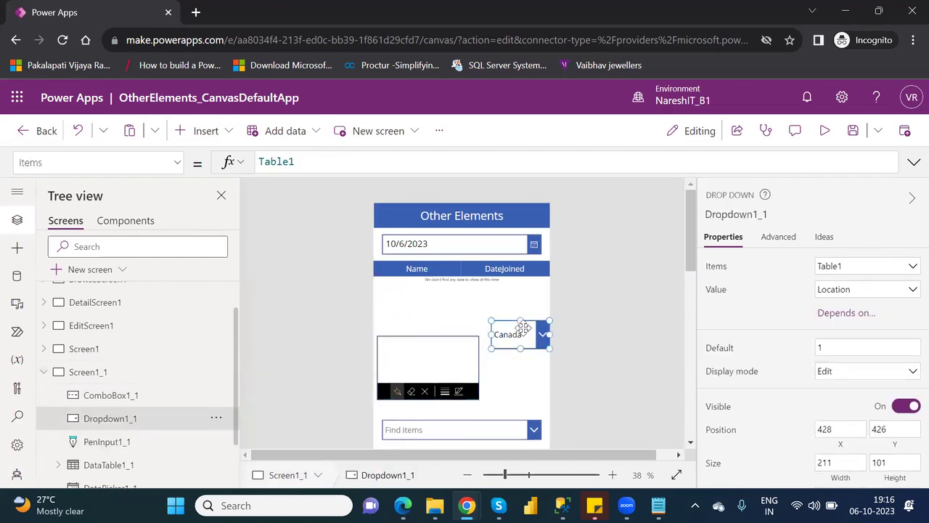
key(Delete)
click(470, 358)
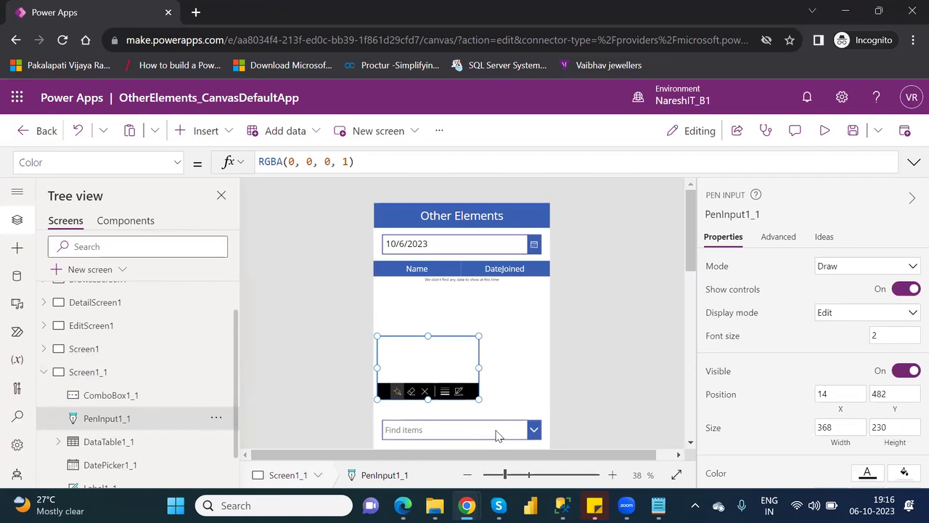
key(Delete)
click(495, 430)
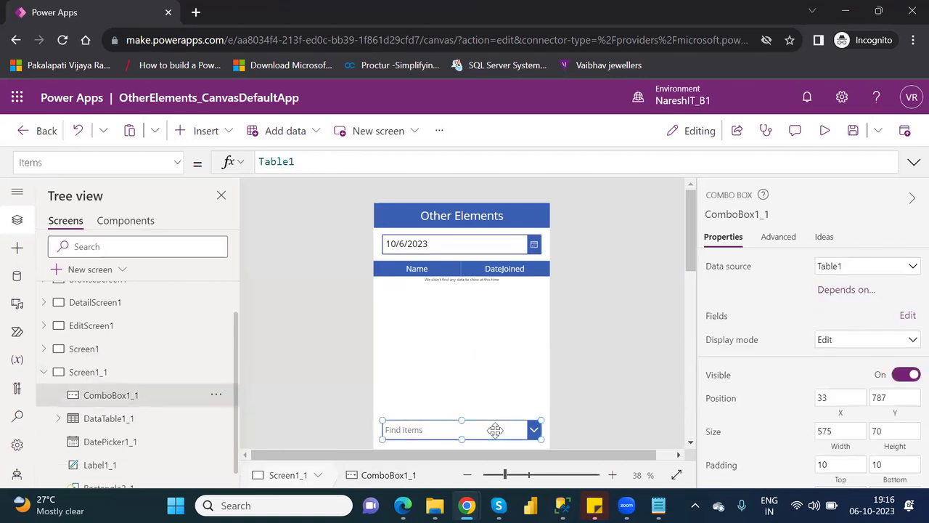
key(Delete)
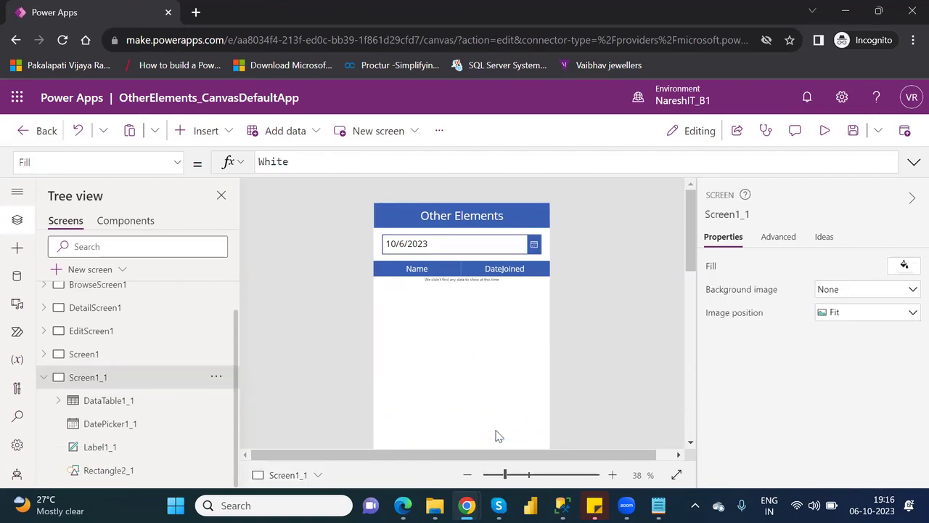
click(466, 247)
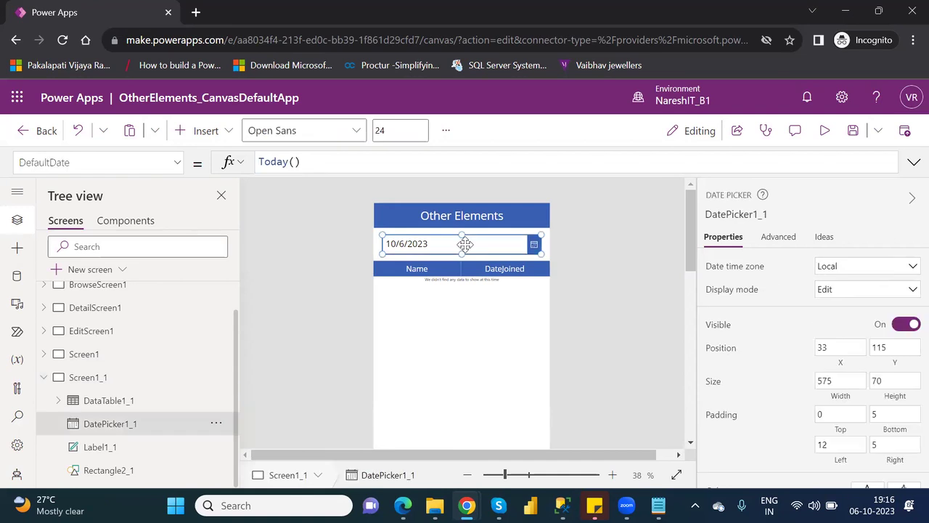
key(Delete)
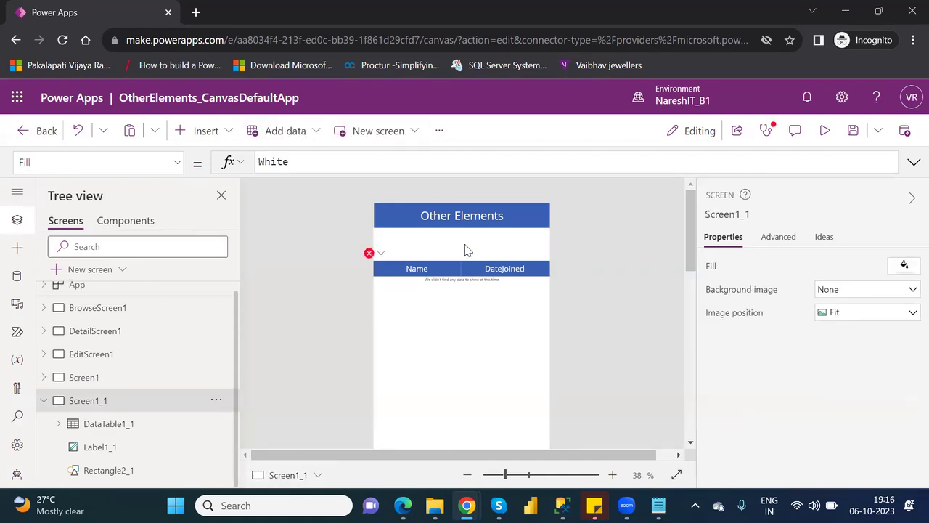
Remove the date filter from the data table on Screen1_1 so its Items formula is just Customers.
click(381, 255)
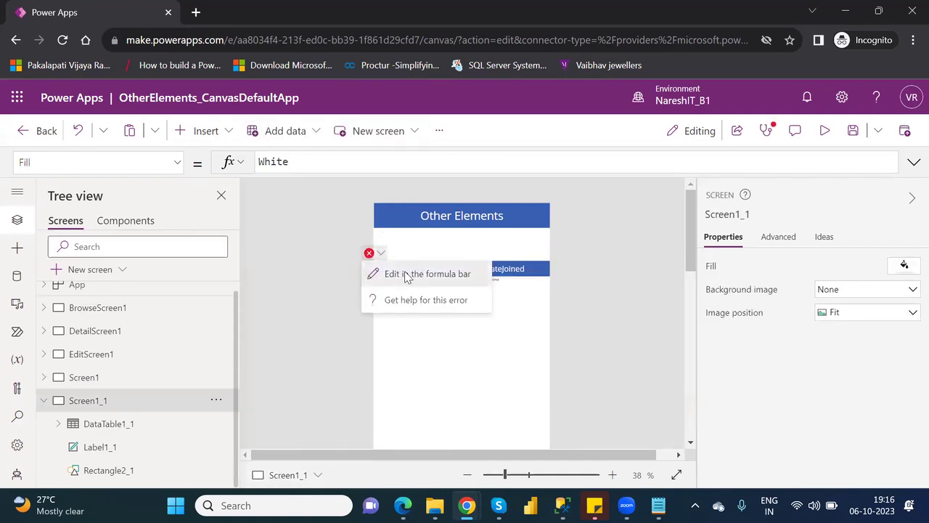
click(377, 272)
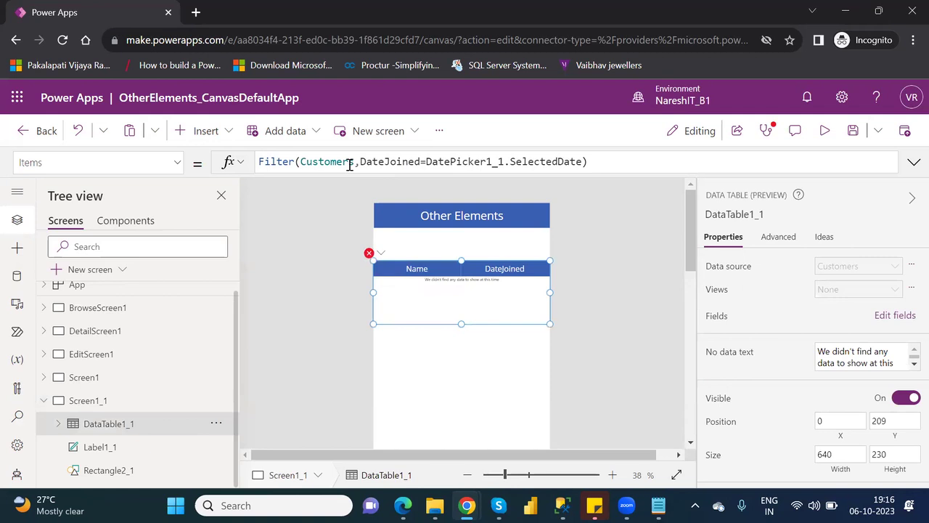
drag(357, 161, 596, 160)
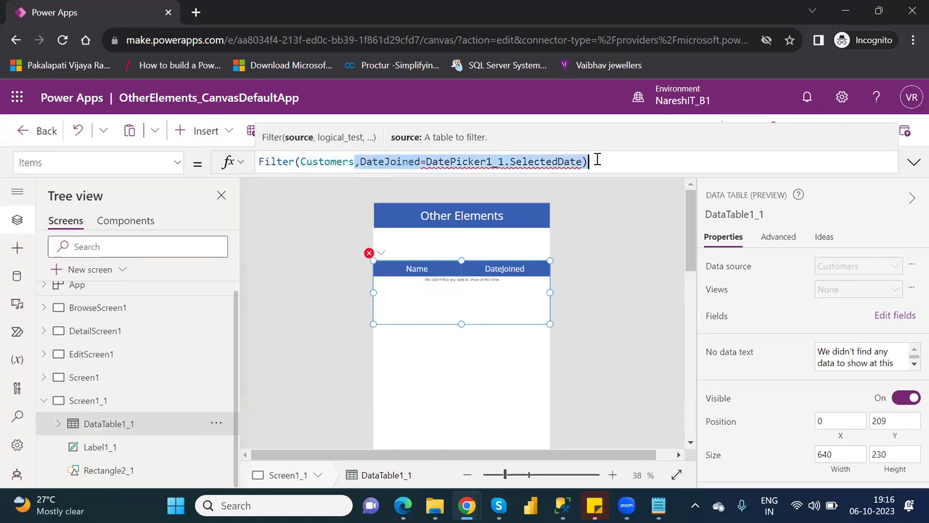
key(BackSpace)
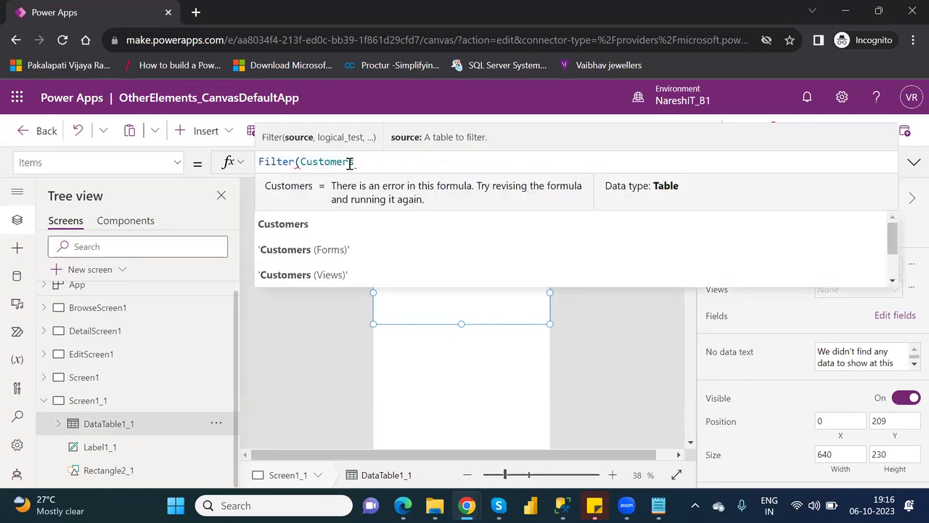
drag(300, 162, 262, 162)
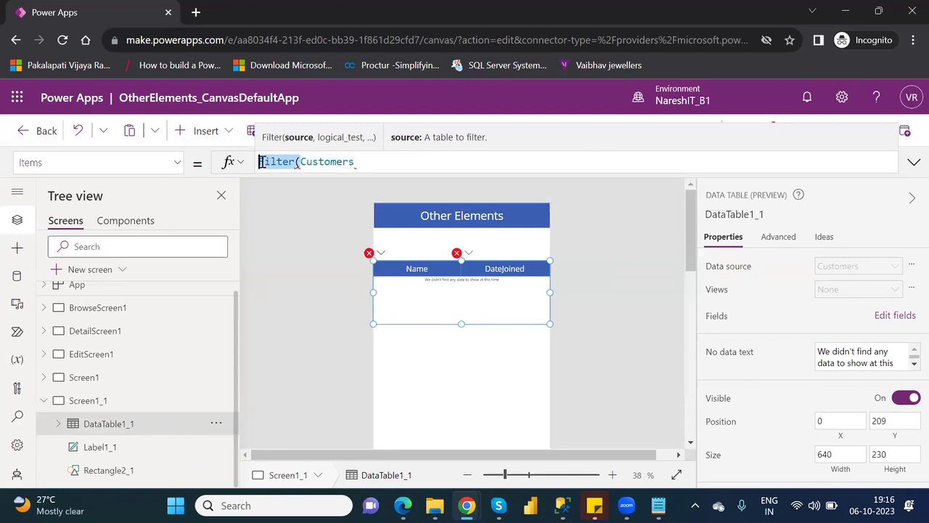
key(BackSpace)
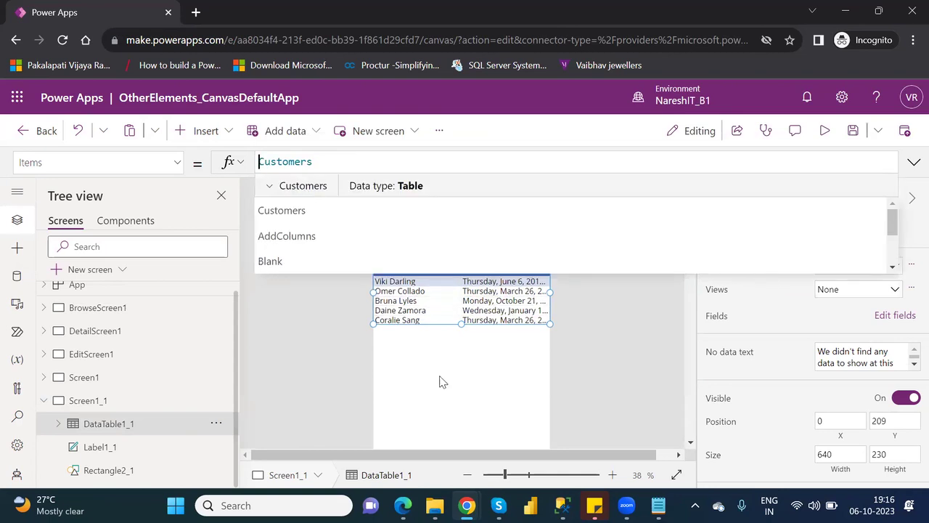
click(469, 408)
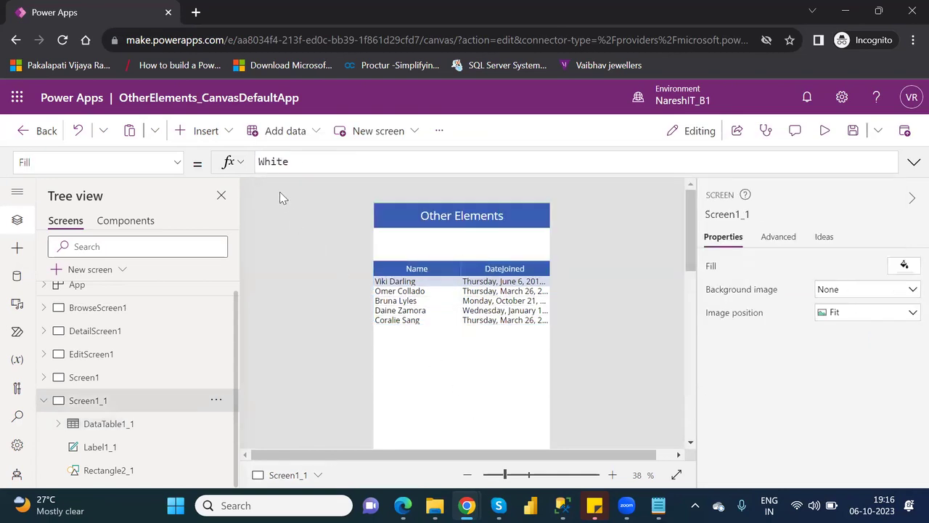
click(220, 138)
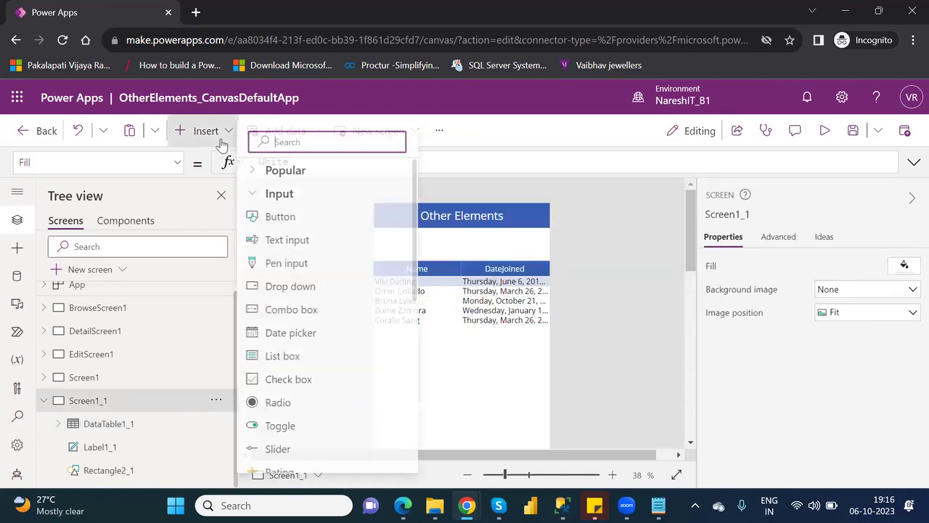
click(308, 290)
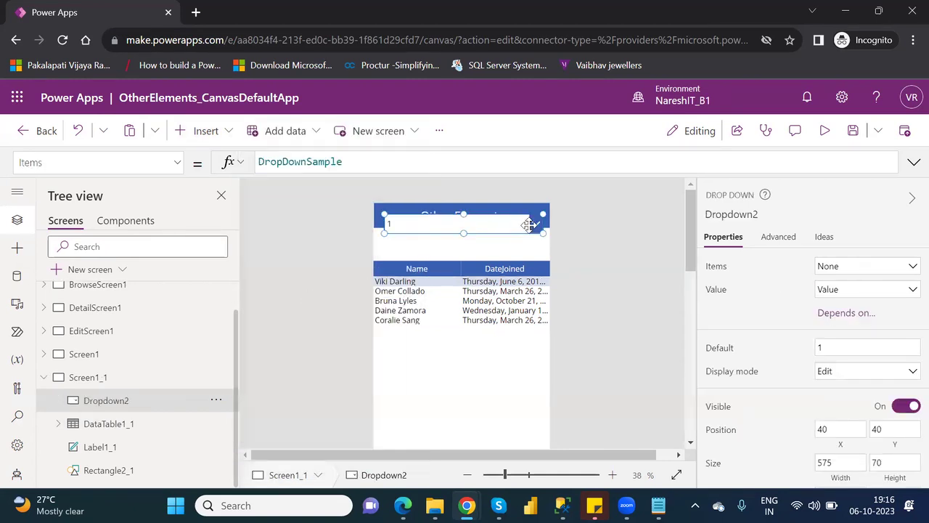
key(Delete)
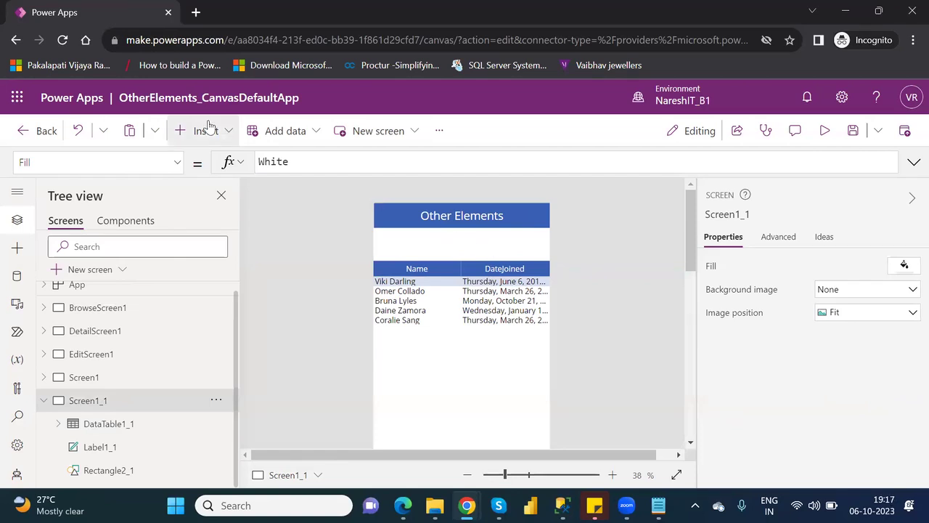
Insert a Combo box on Screen1_1 with Table1 as its data source.
click(208, 129)
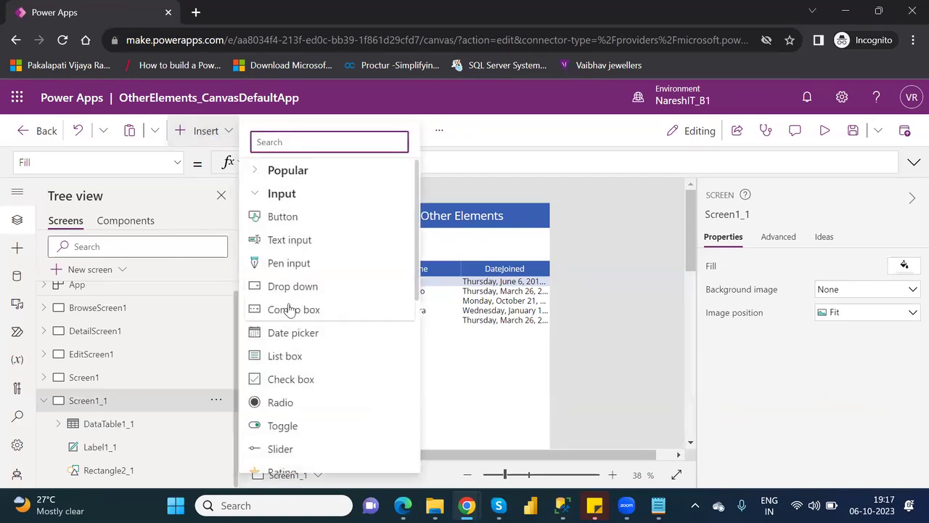
click(288, 308)
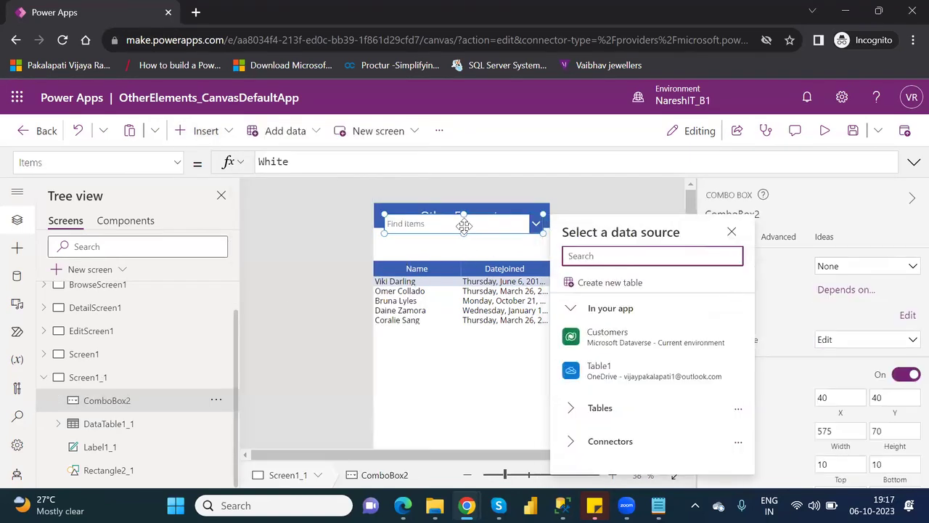
click(648, 375)
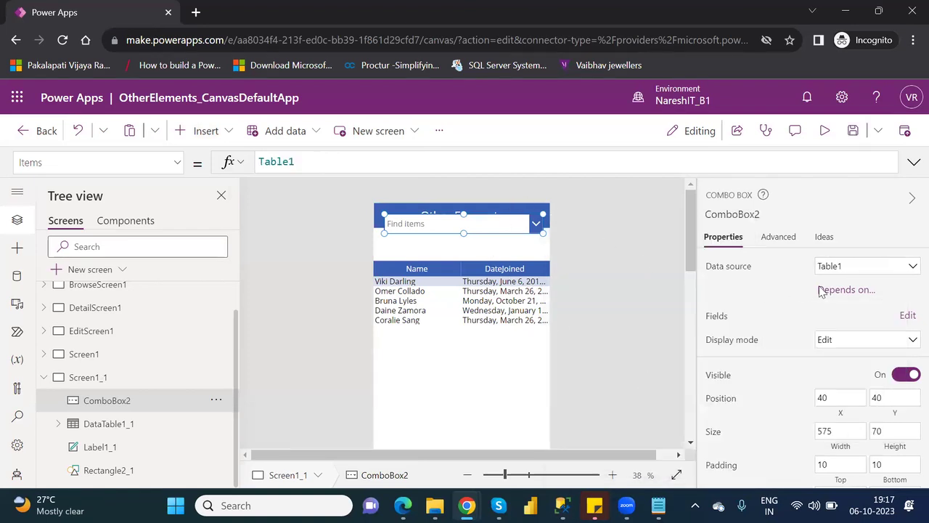
Set both the primary text and the search field of the new combo box to Location.
click(907, 316)
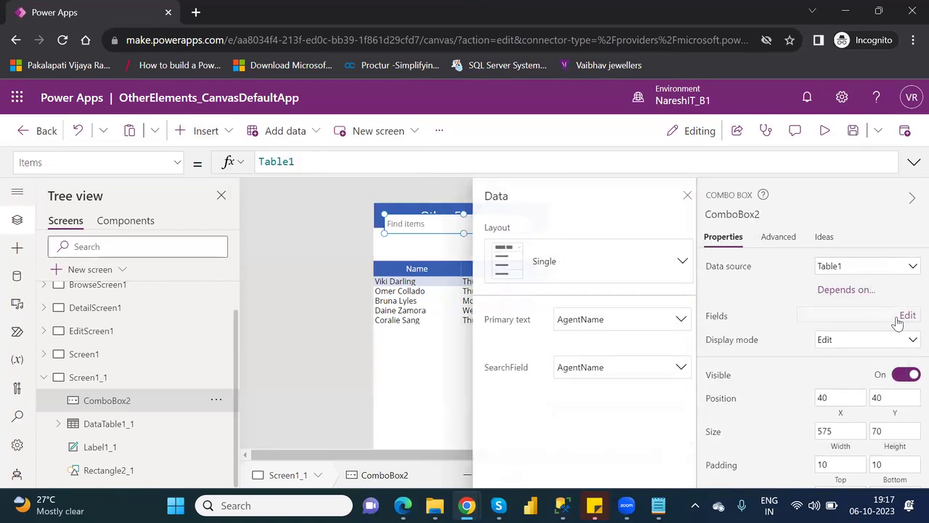
click(624, 327)
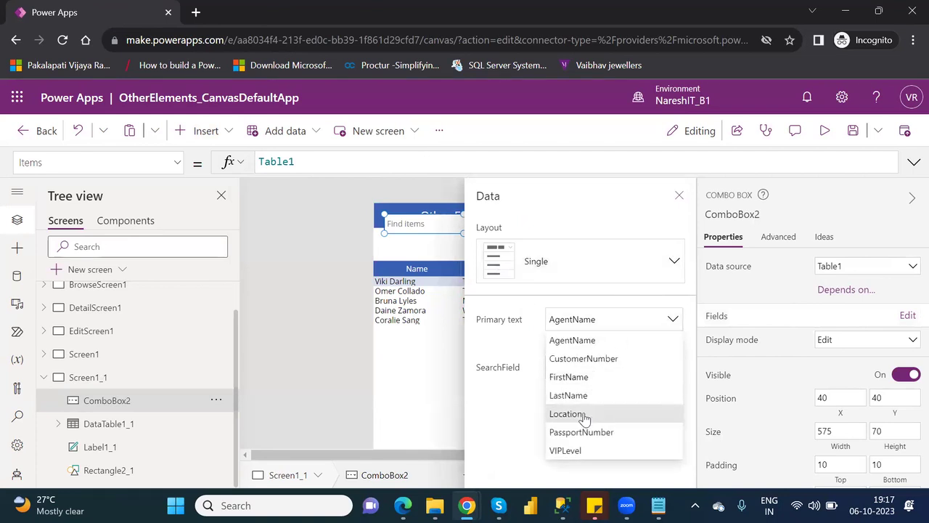
click(585, 417)
click(604, 369)
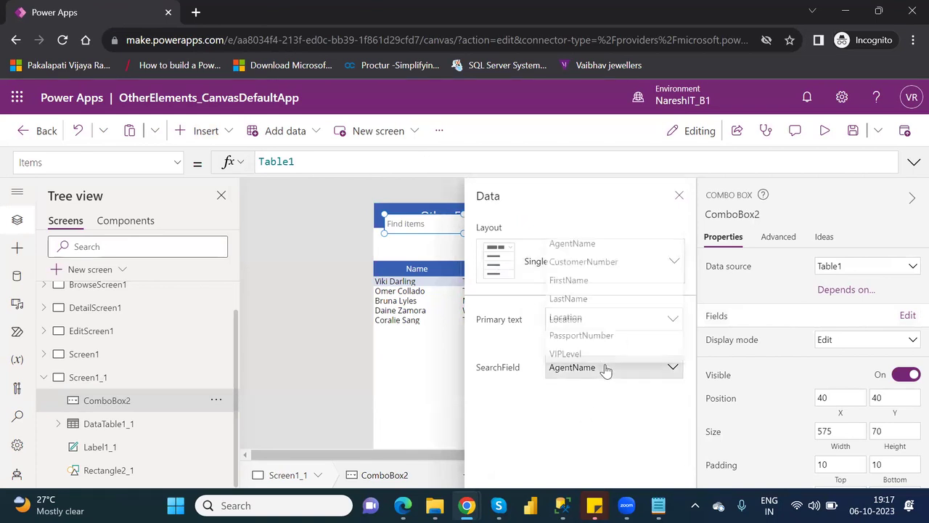
click(565, 313)
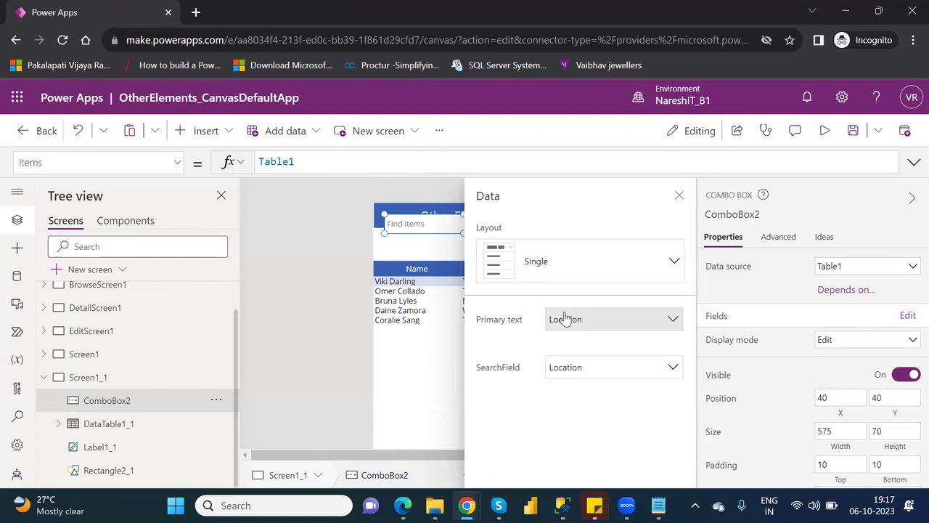
click(679, 196)
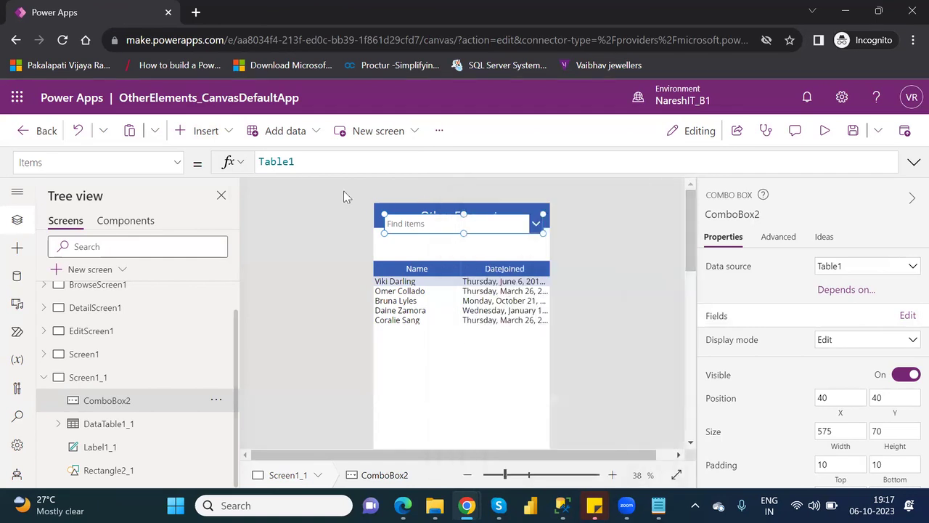
Change the combo box's Items formula to Distinct(Table1,Location).
click(259, 161)
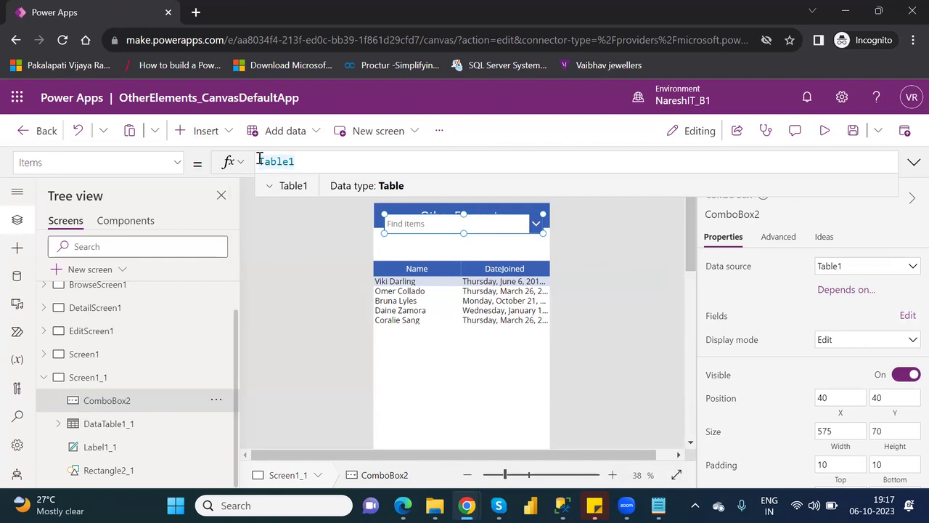
text(Distin)
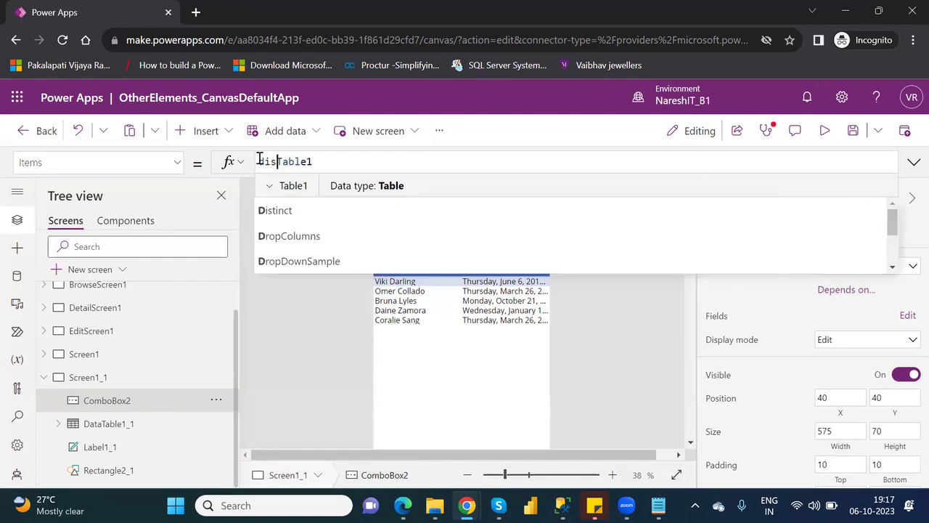
text(ct)
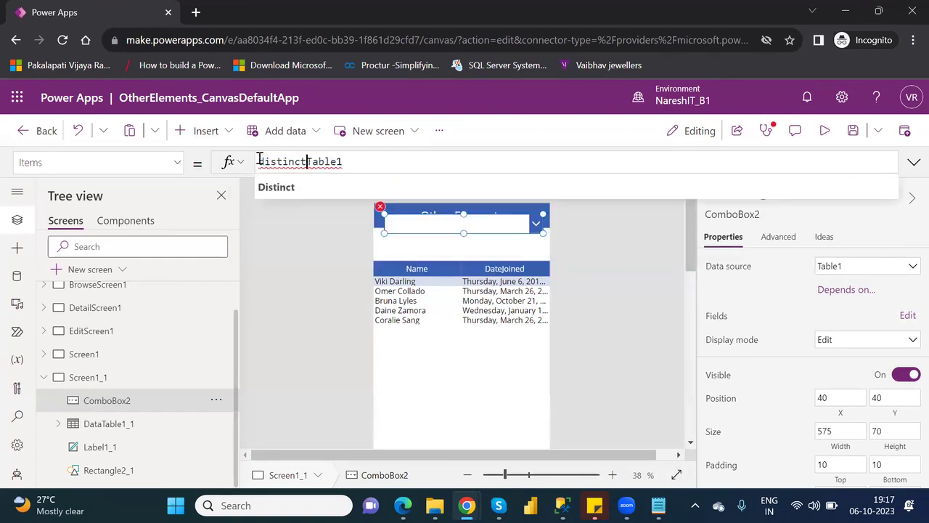
text(()
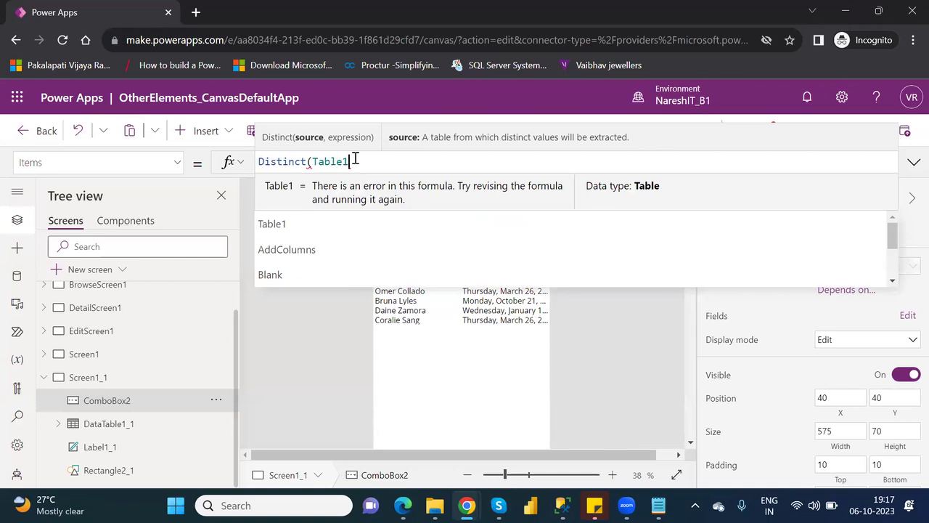
click(356, 160)
text(,)
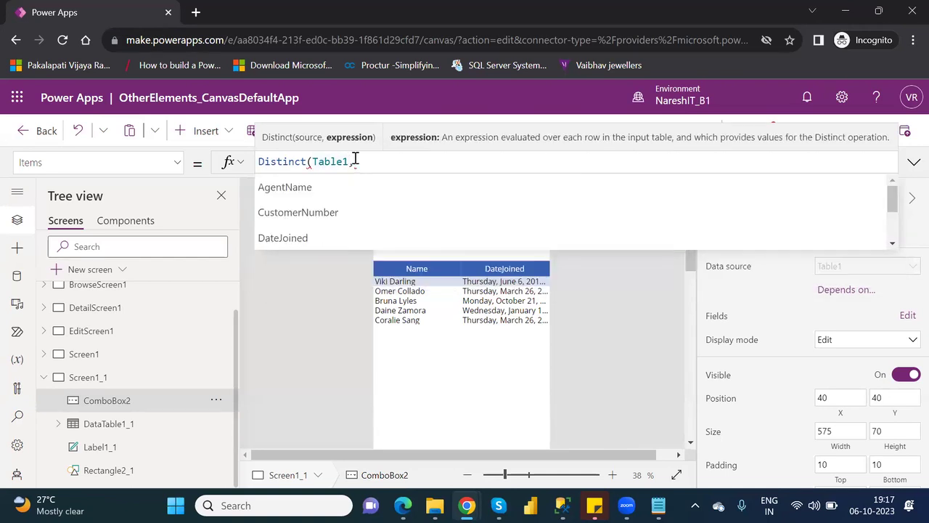
key(Down)
key(Down)
key(Down)
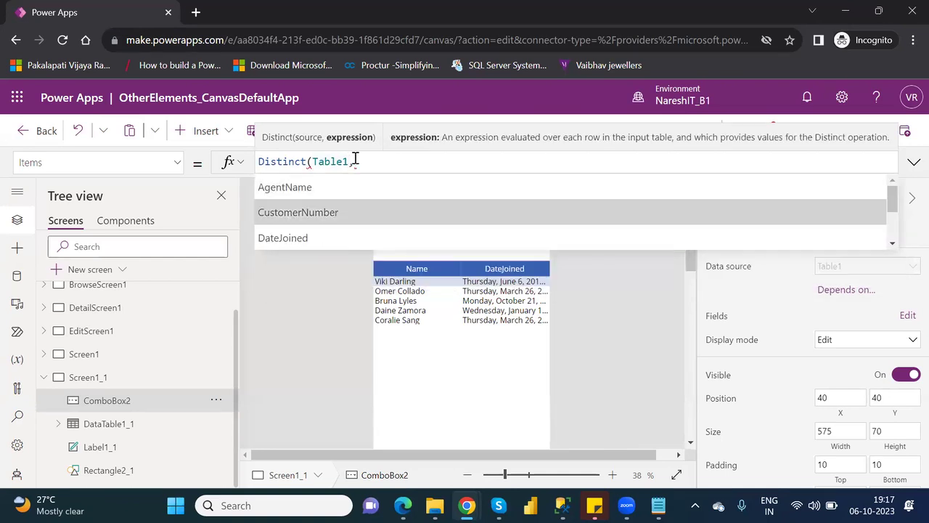
key(Down)
key(Down)
key(Down)
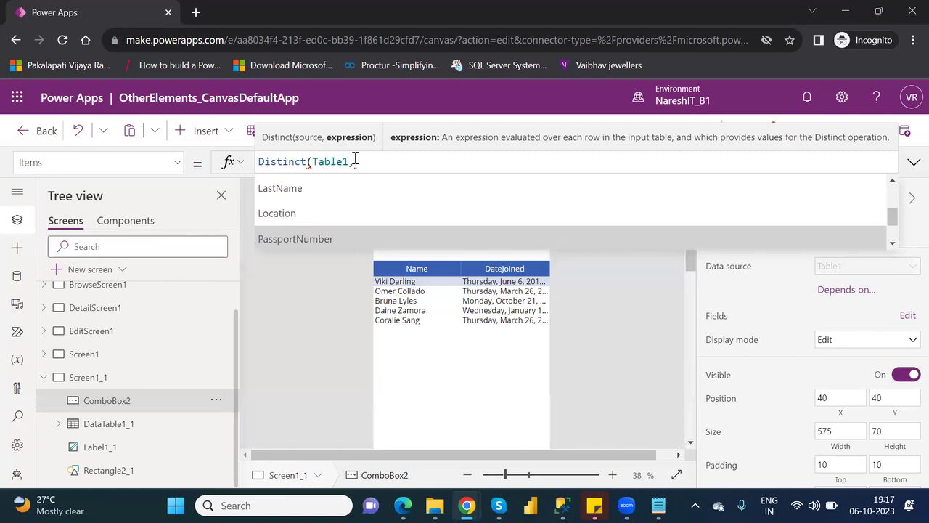
key(Up)
key(Tab)
text())
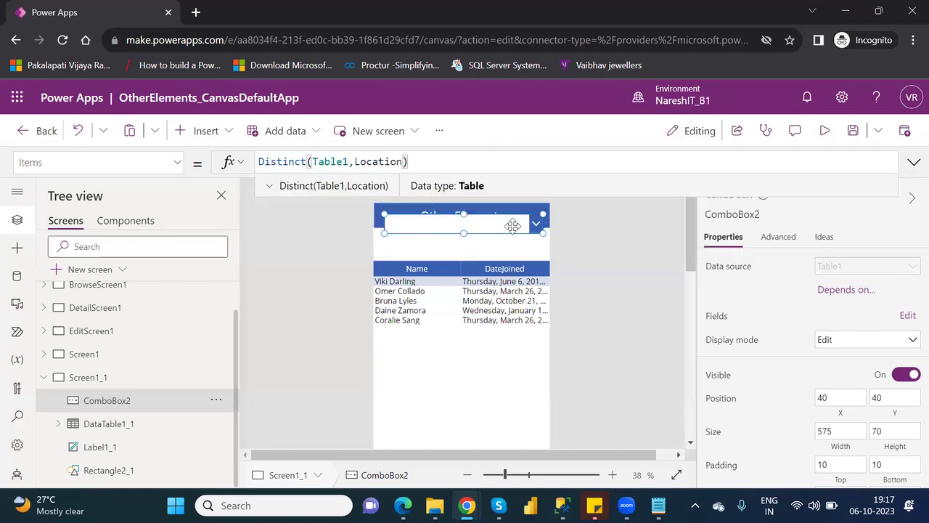
Move the combo box between the title banner and the data table, at about X 18, Y 114.
click(512, 227)
drag(513, 227, 506, 249)
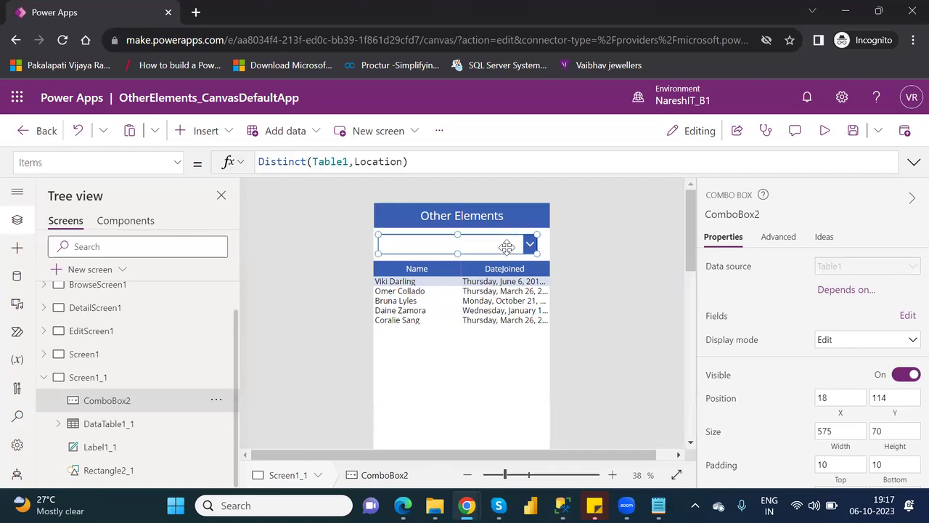
Preview the app and check the location choices offered by the combo box, closing the preview when finished.
click(832, 136)
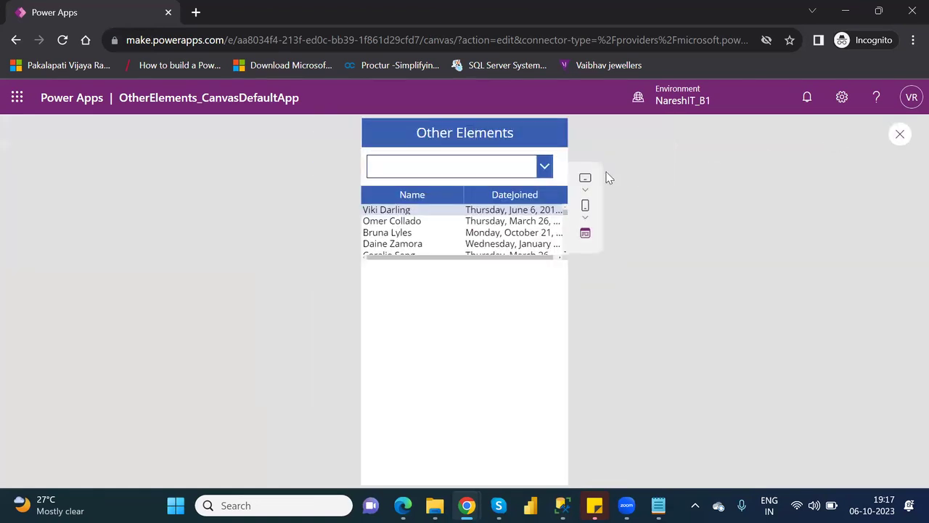
click(549, 166)
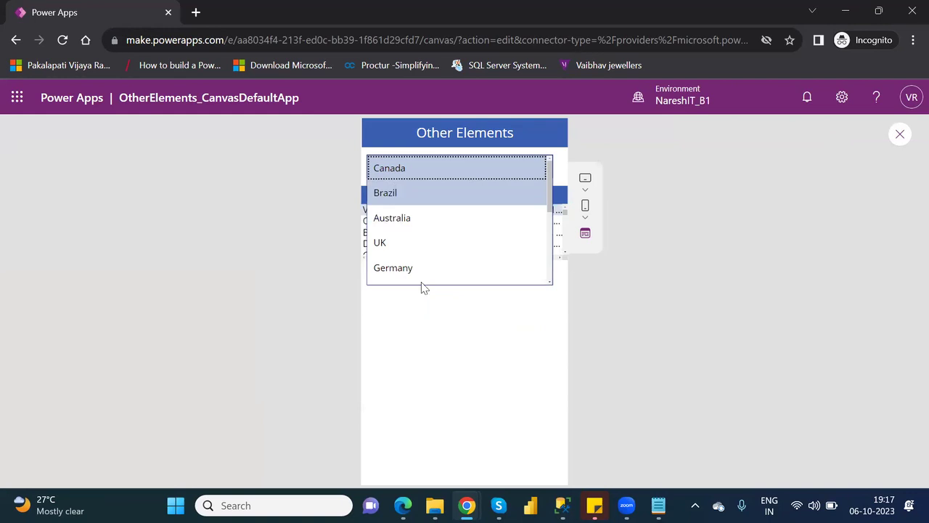
click(624, 283)
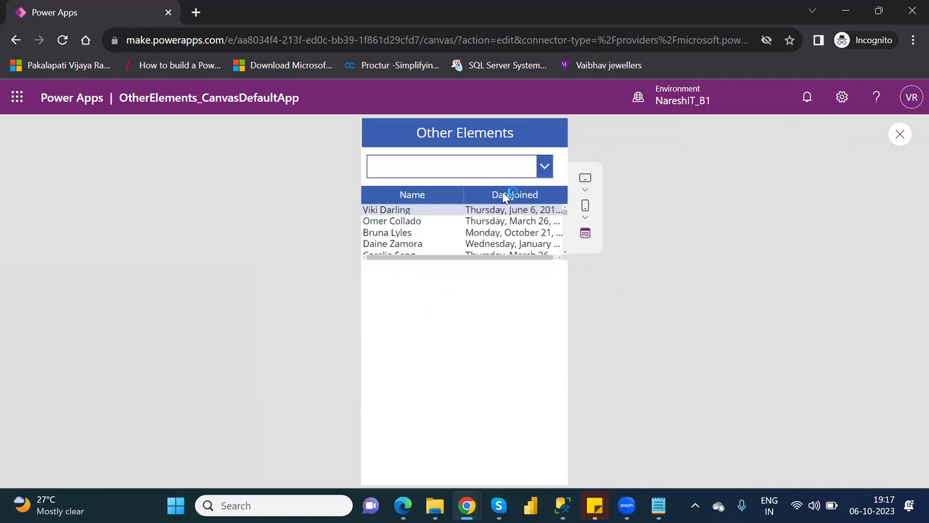
click(898, 137)
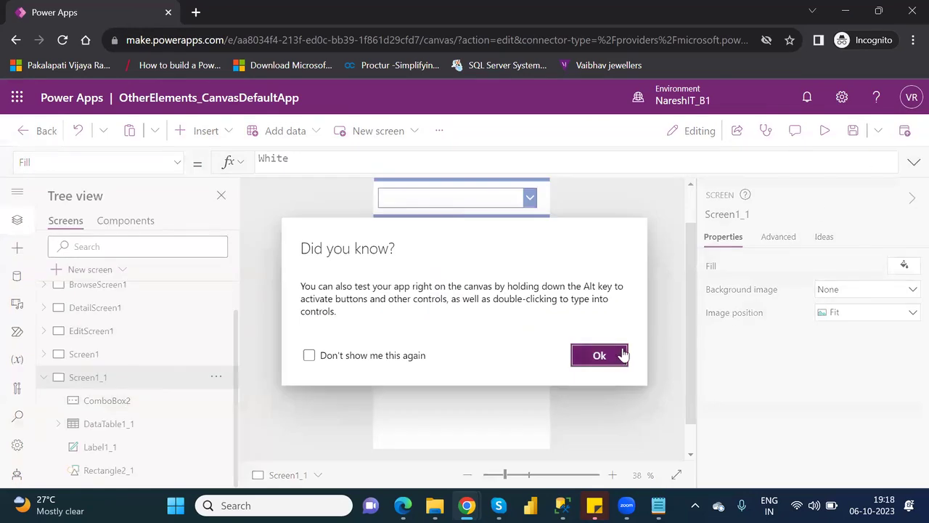
click(622, 355)
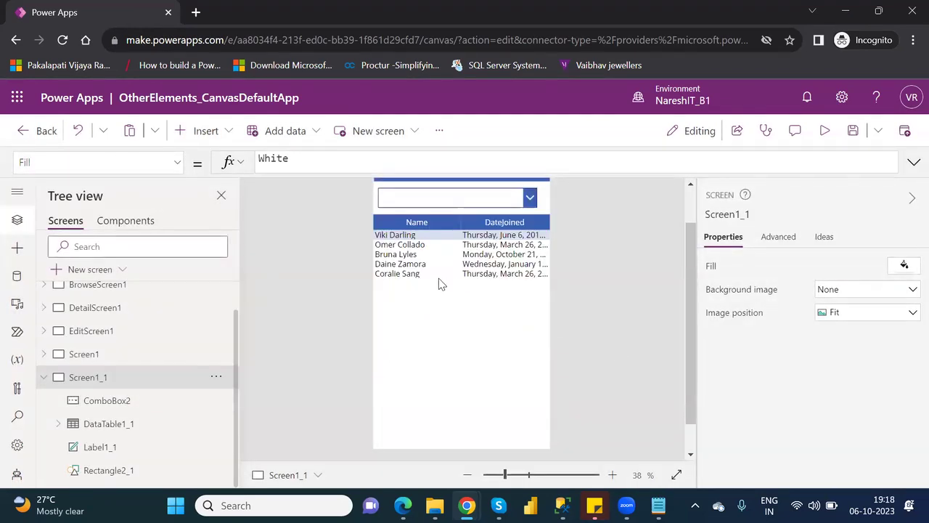
Add the Location field as a column to the data table on Screen1_1.
click(445, 219)
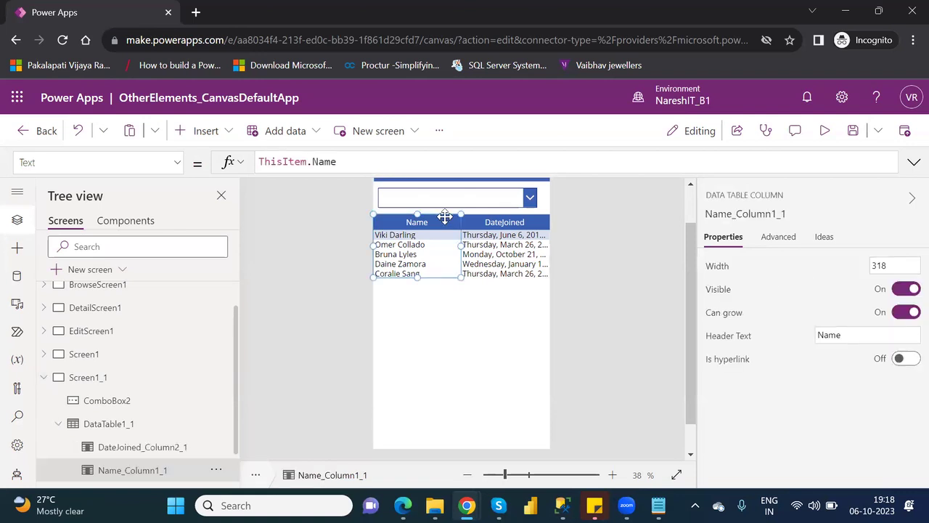
click(122, 423)
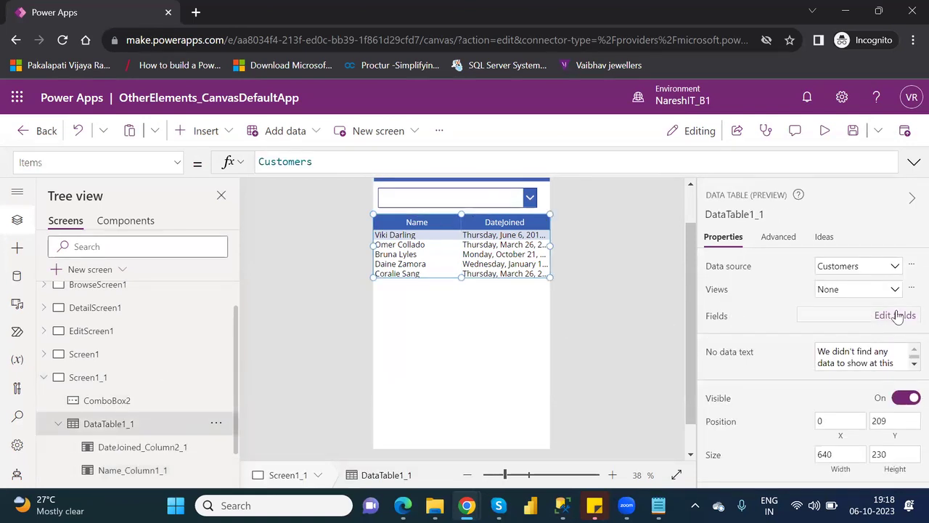
click(898, 315)
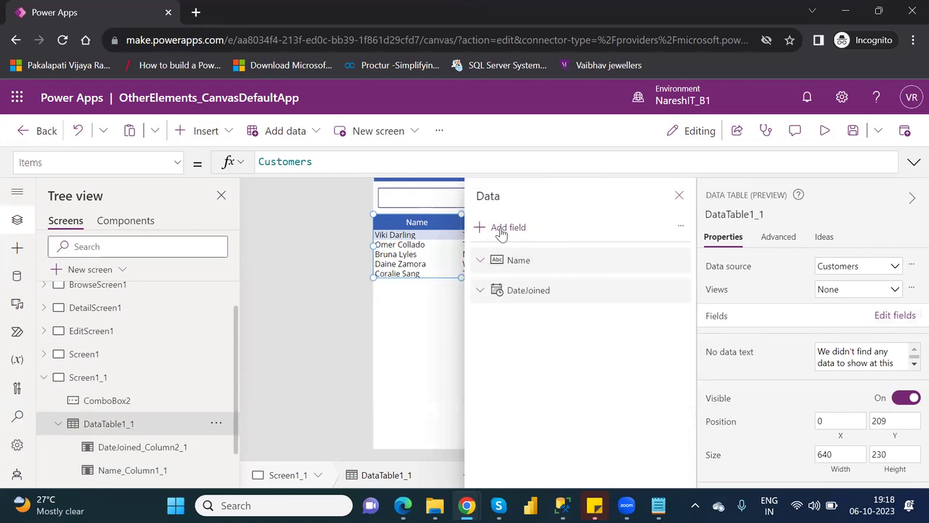
click(501, 229)
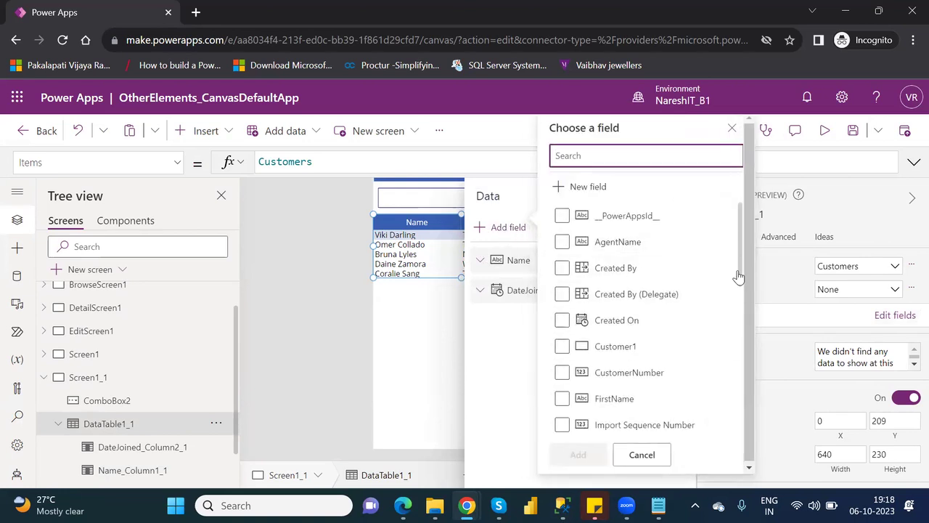
scroll(738, 276, down, 4)
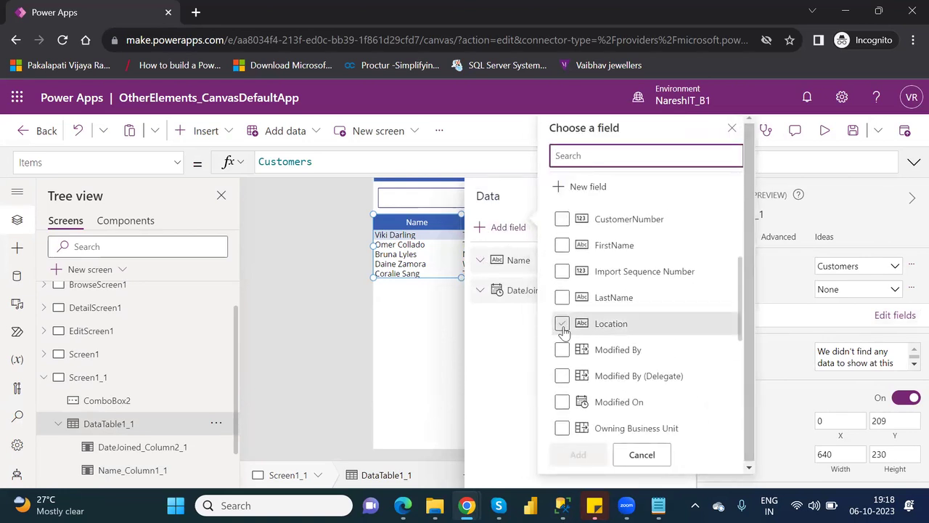
click(563, 326)
click(578, 455)
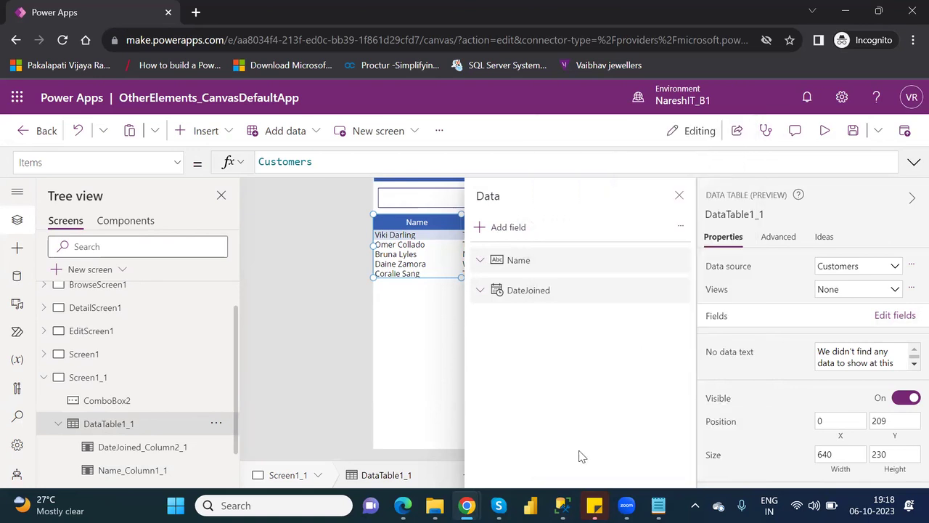
click(676, 198)
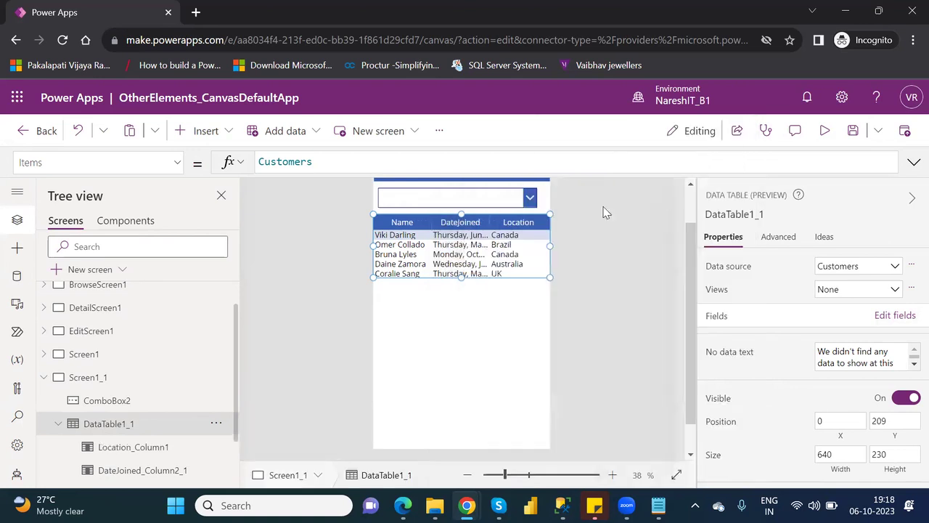
Begin a filter in the data table's Items formula with Filter(Customers,Location=.
click(504, 200)
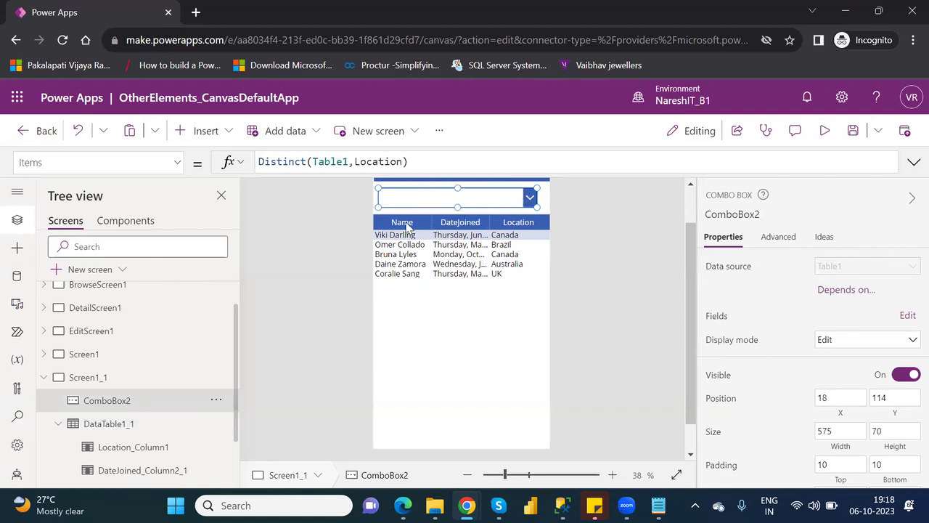
click(105, 426)
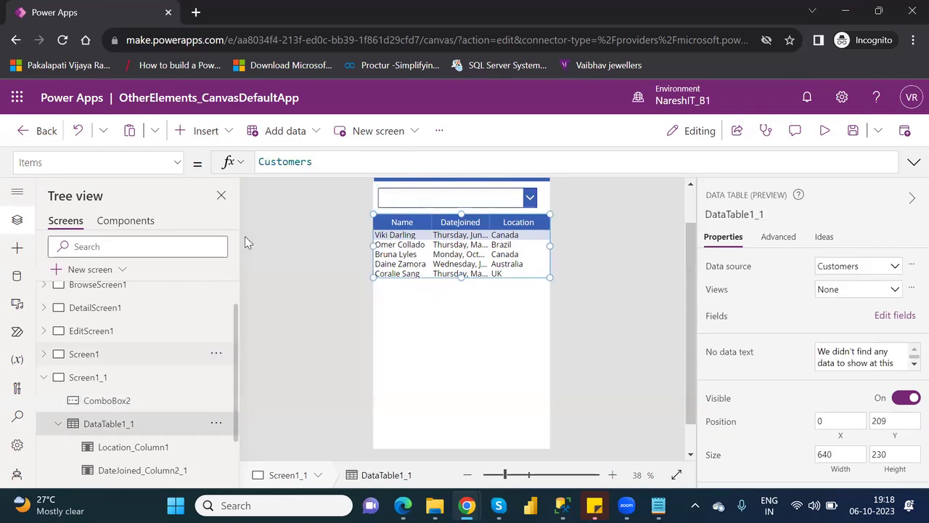
click(259, 161)
text(Filte)
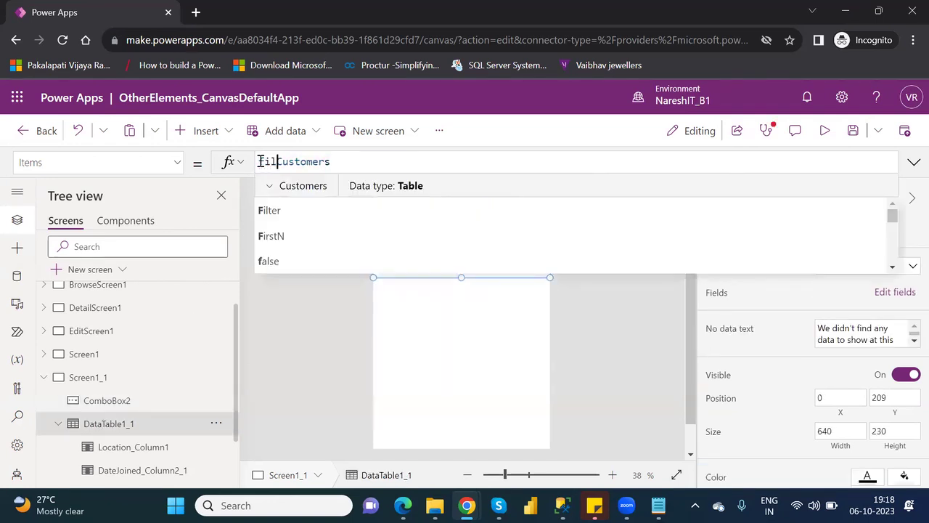
text(r()
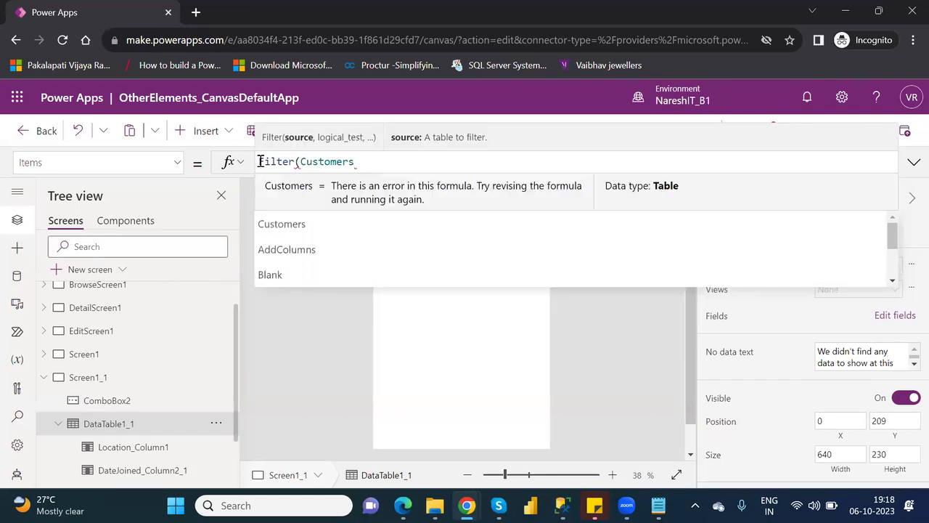
click(366, 167)
text(,)
key(Down)
key(Down)
key(Down)
key(Down)
key(Down)
key(Down)
key(Down)
key(Down)
key(Down)
text(Loc)
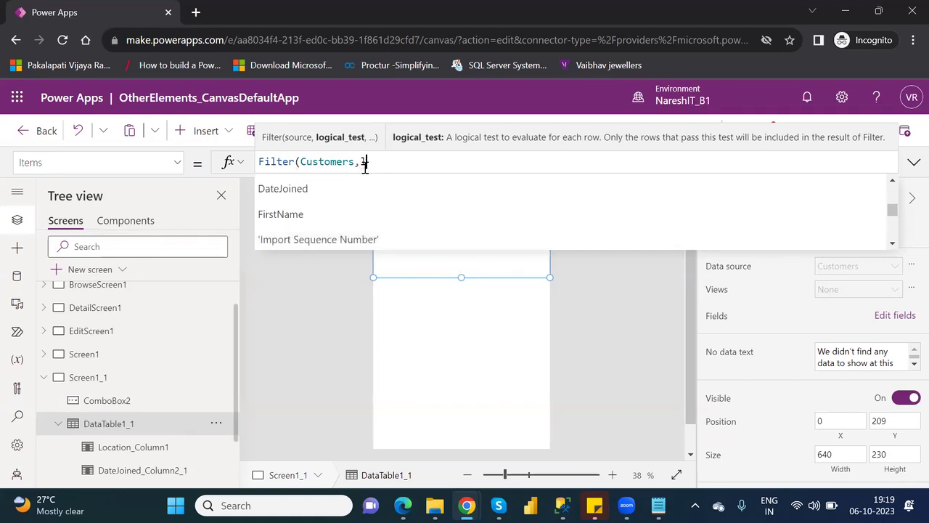
text(a)
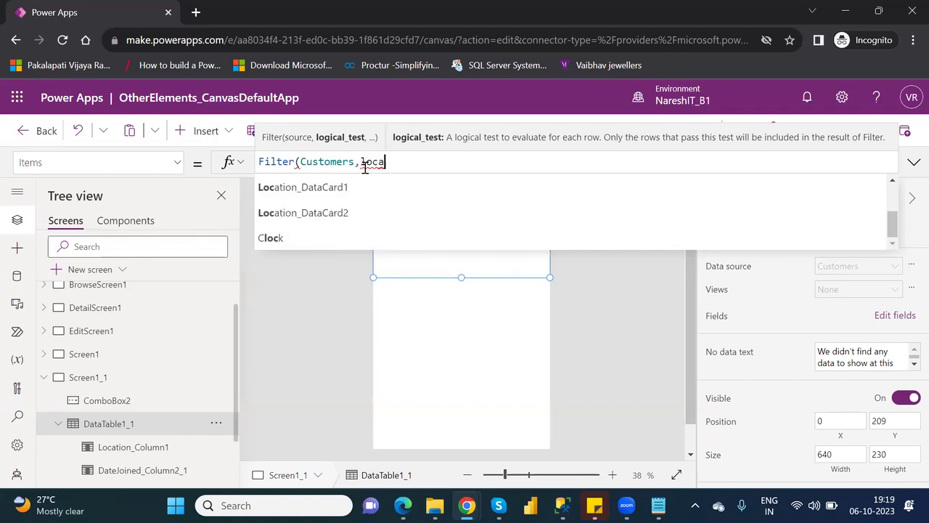
text(tion)
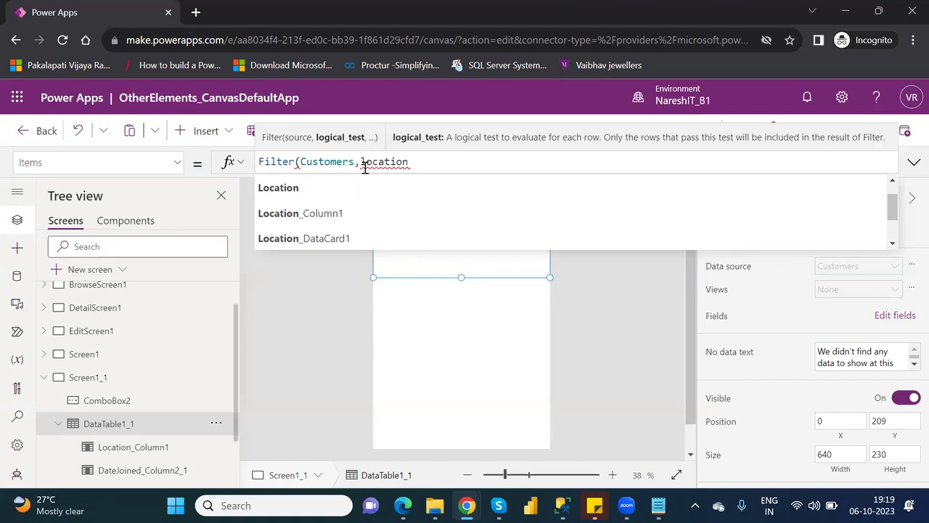
click(300, 187)
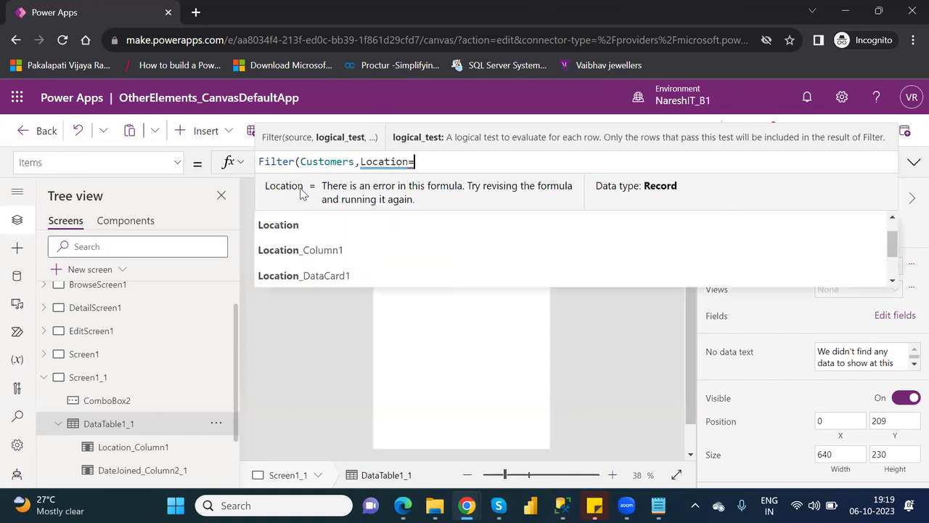
text(=)
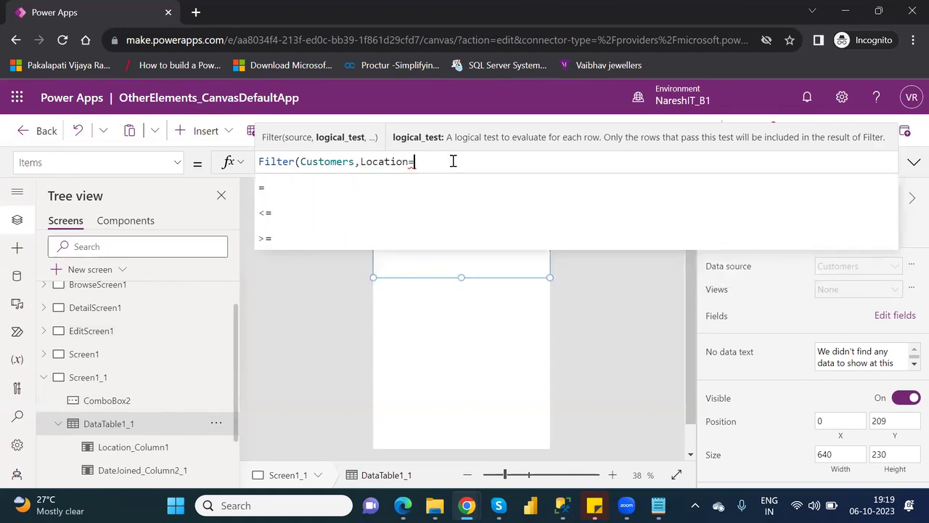
Complete the data table's filter condition with ComboBox2.SelectedItems and a closing parenthesis.
text(com)
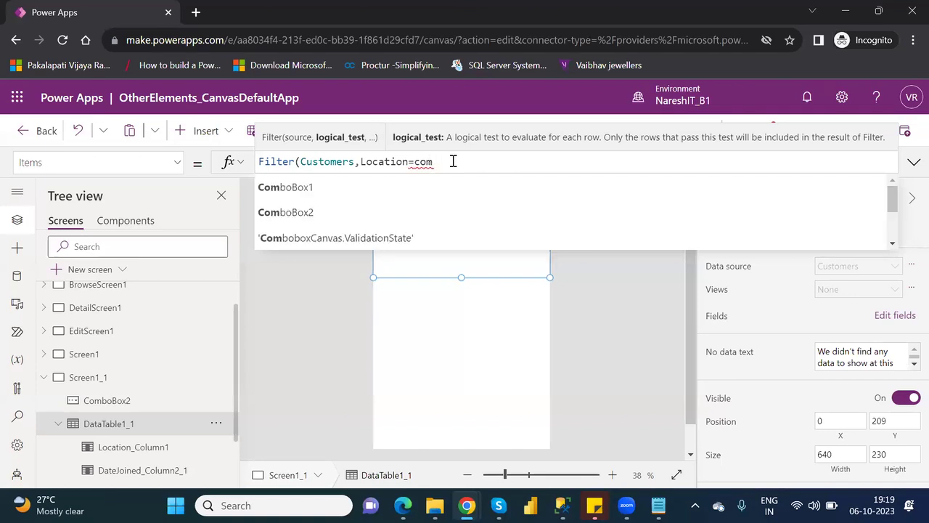
text(bo)
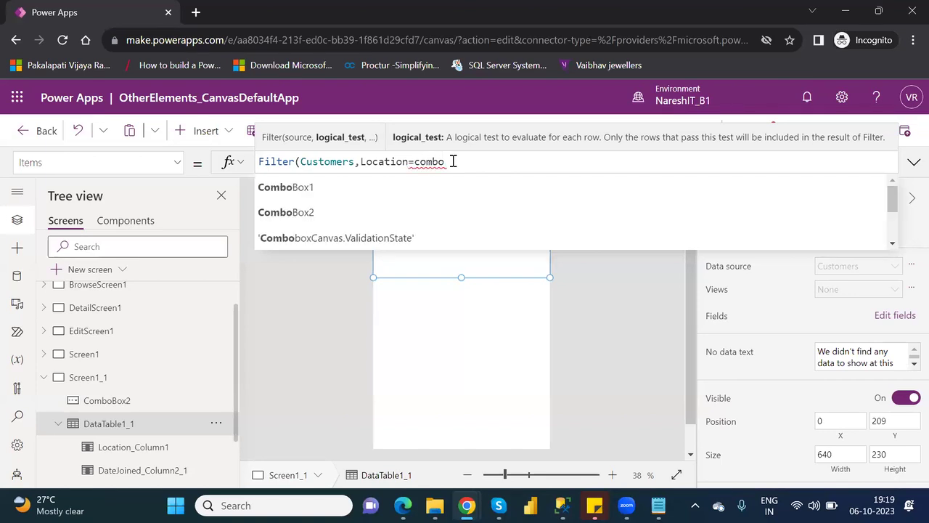
key(Down)
key(Down)
key(Tab)
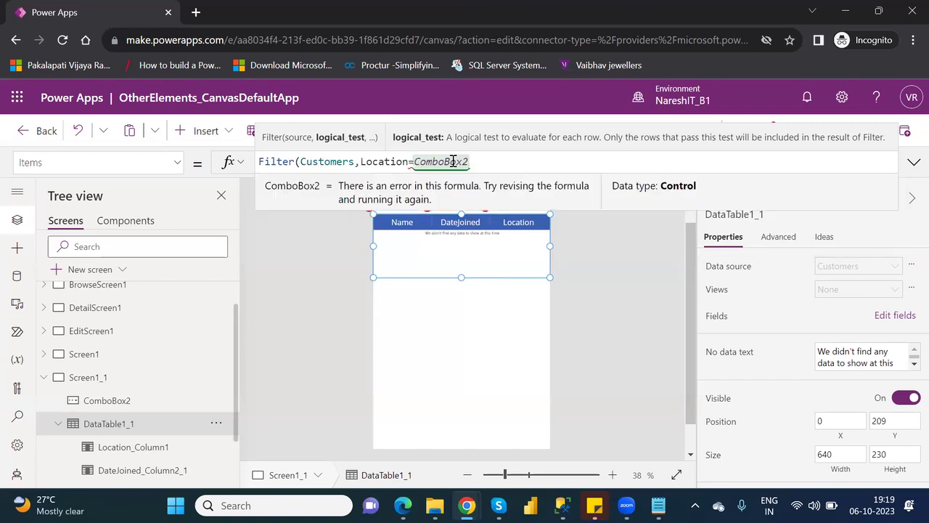
text(.)
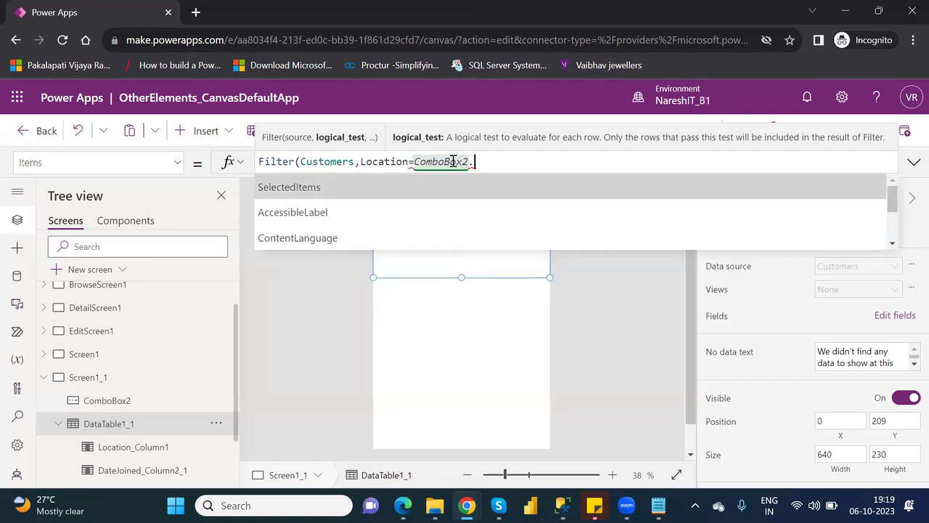
key(Tab)
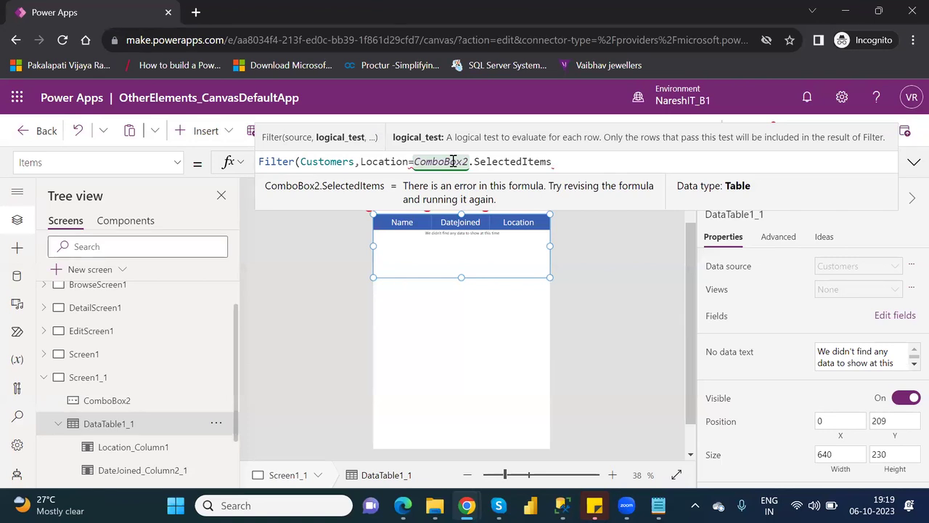
text())
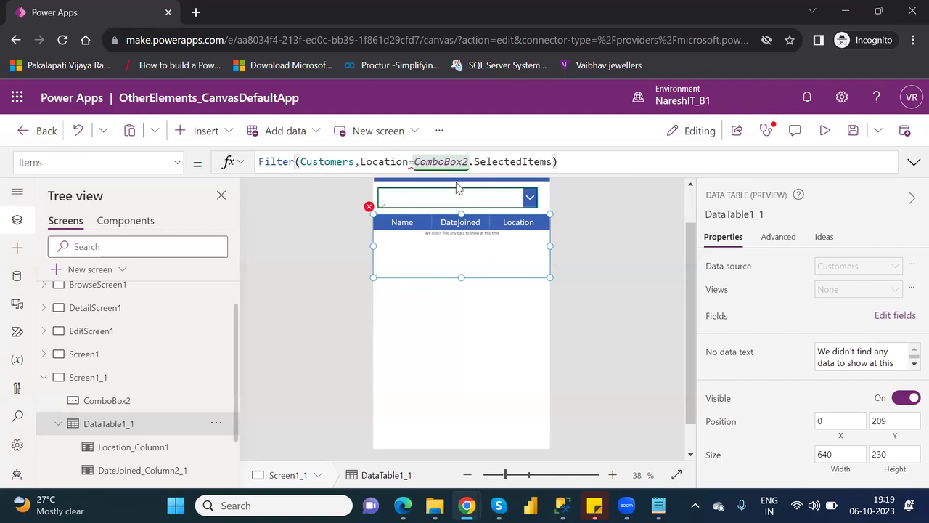
Re-enter the equals sign between Location and ComboBox2 and look through the suggested comparison operators.
click(412, 165)
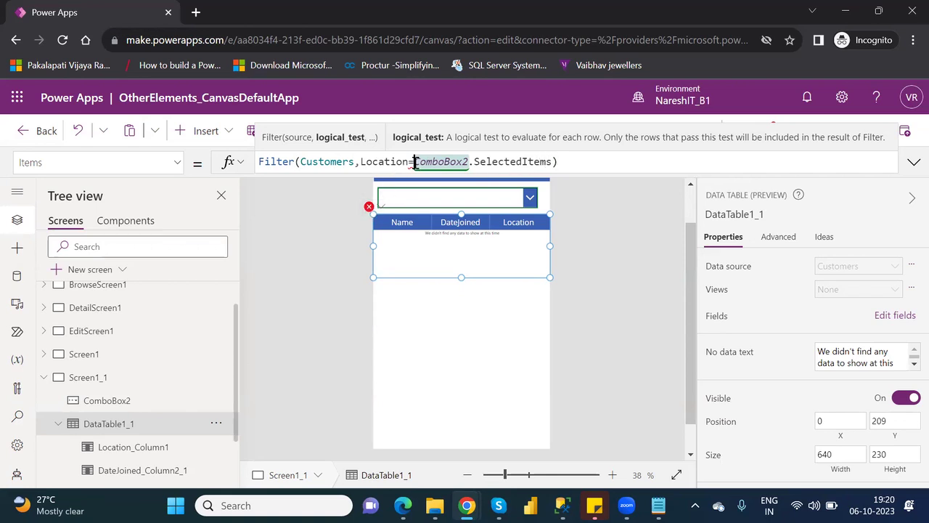
key(BackSpace)
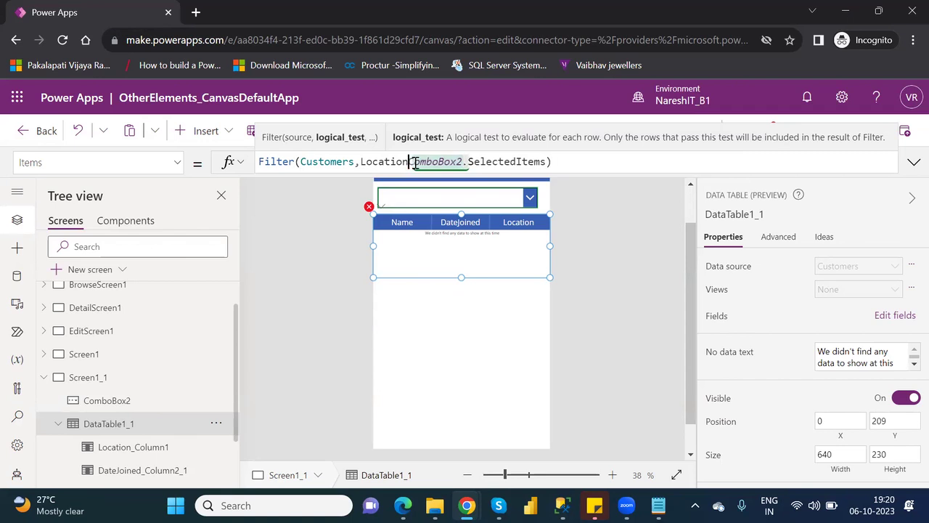
text(=)
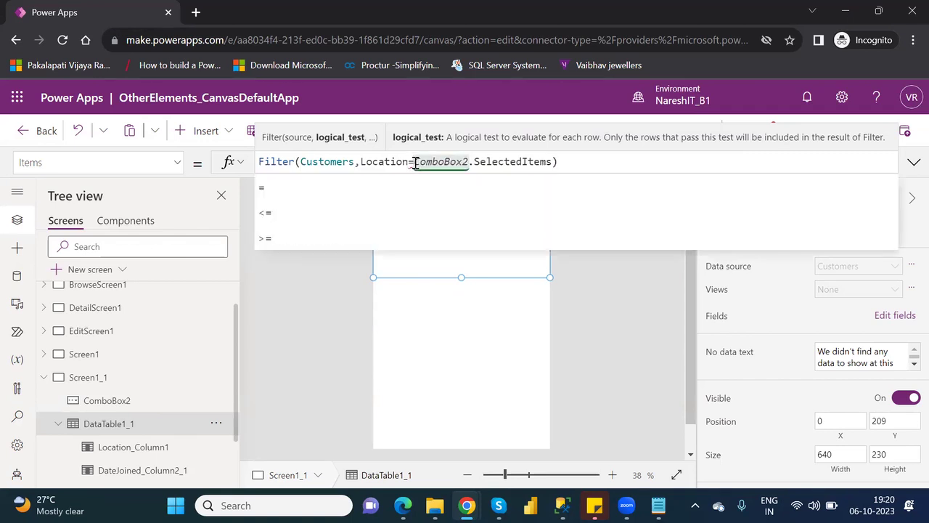
key(Down)
key(Down)
key(Down)
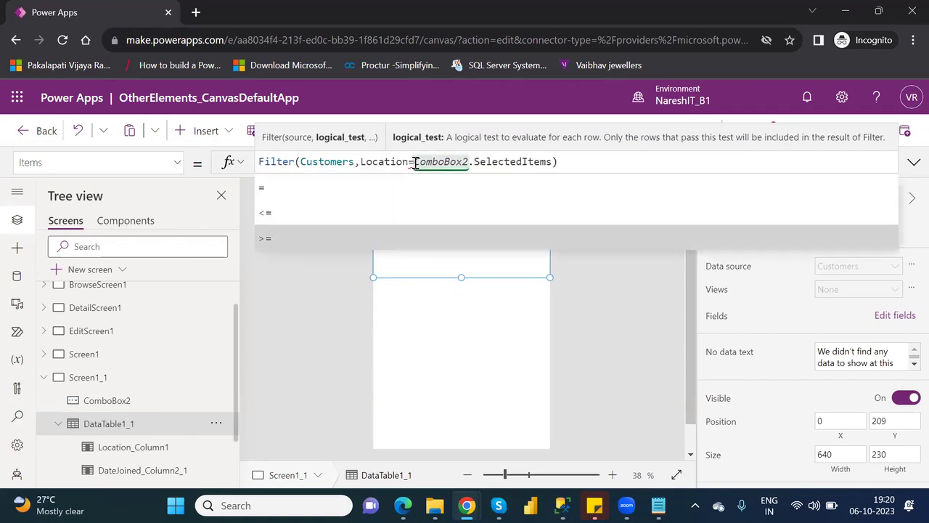
key(Up)
key(Up)
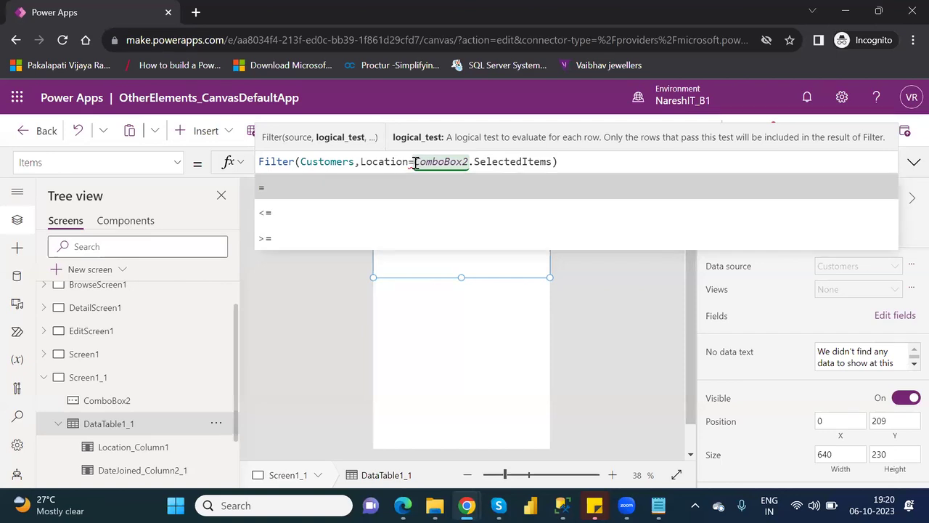
Replace ComboBox2.SelectedItems in the data table's filter condition with the text "Canada".
click(415, 162)
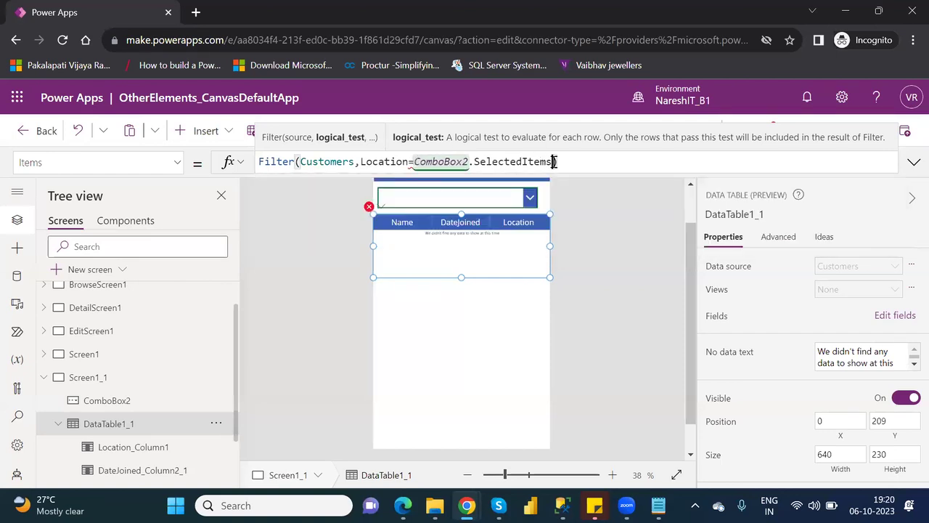
drag(554, 161, 415, 161)
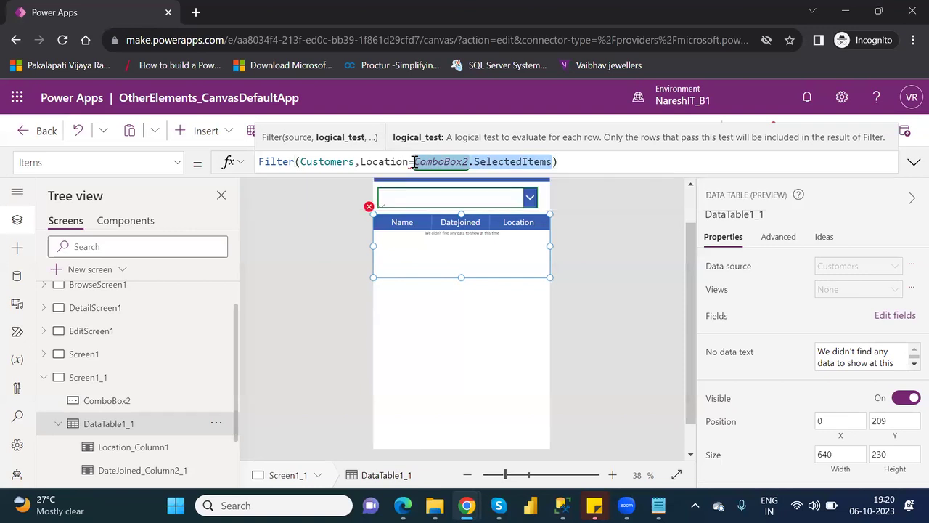
key(BackSpace)
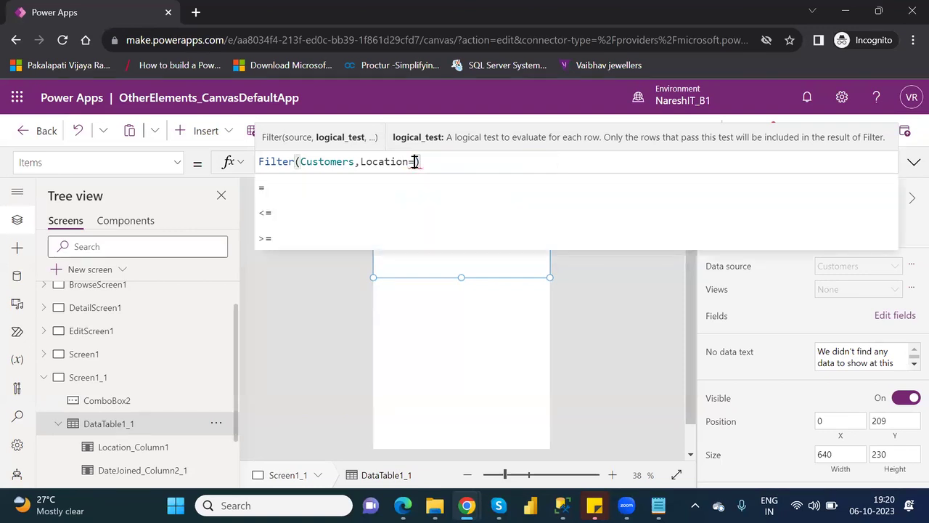
text("")
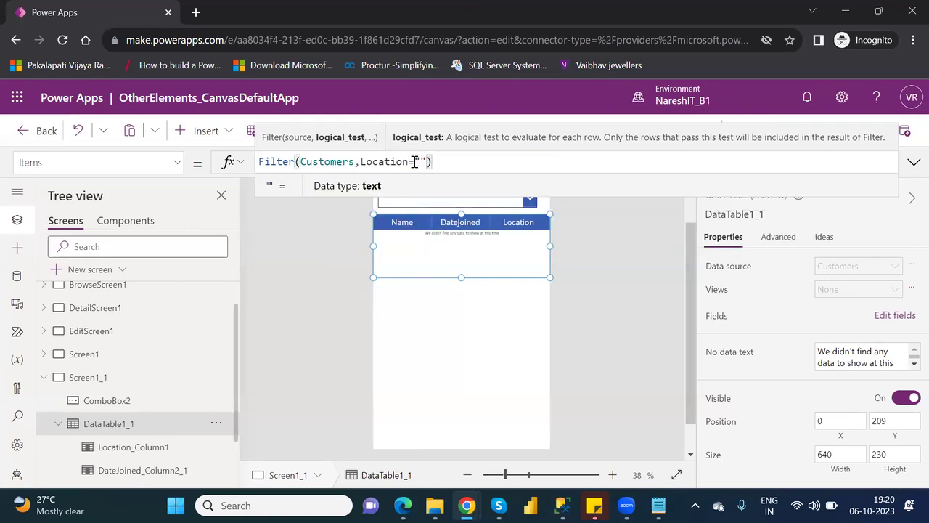
text(Canada)
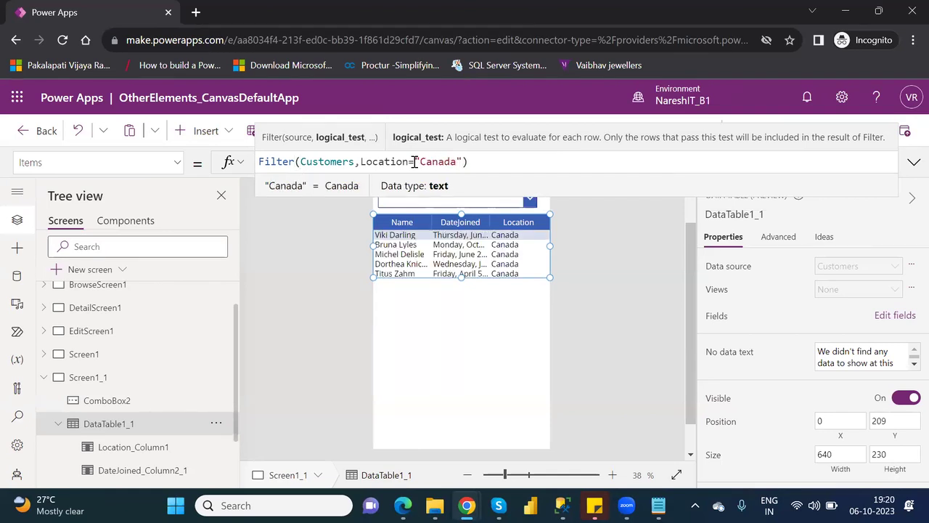
Replace "Canada" in the data table's filter condition with a reference to ComboBox2.
key(Delete)
key(BackSpace)
key(BackSpace)
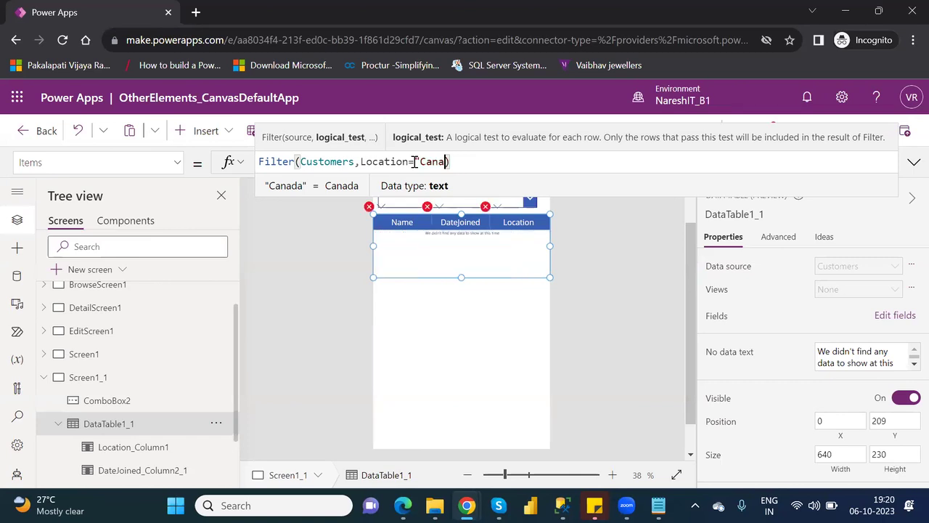
key(BackSpace)
key(BackSpace)
key(BackSpace)
key(BackSpace)
key(BackSpace)
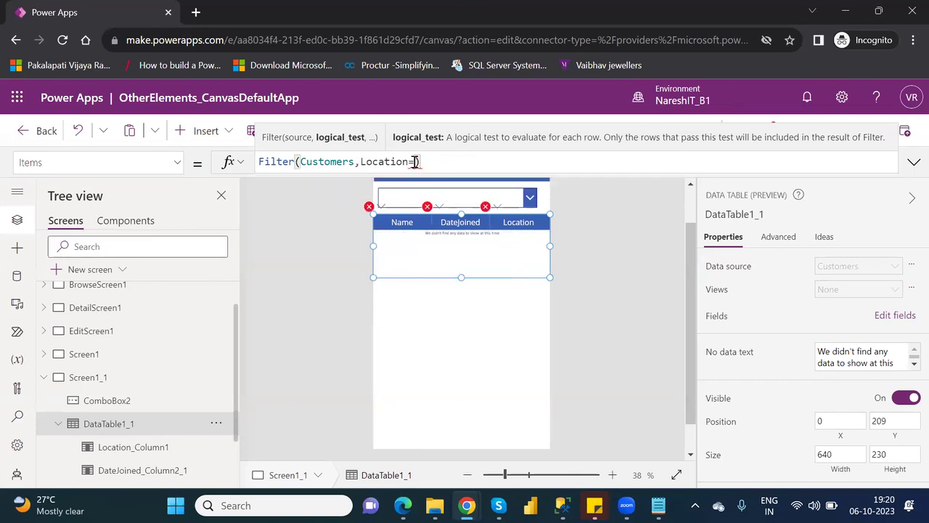
text(Com)
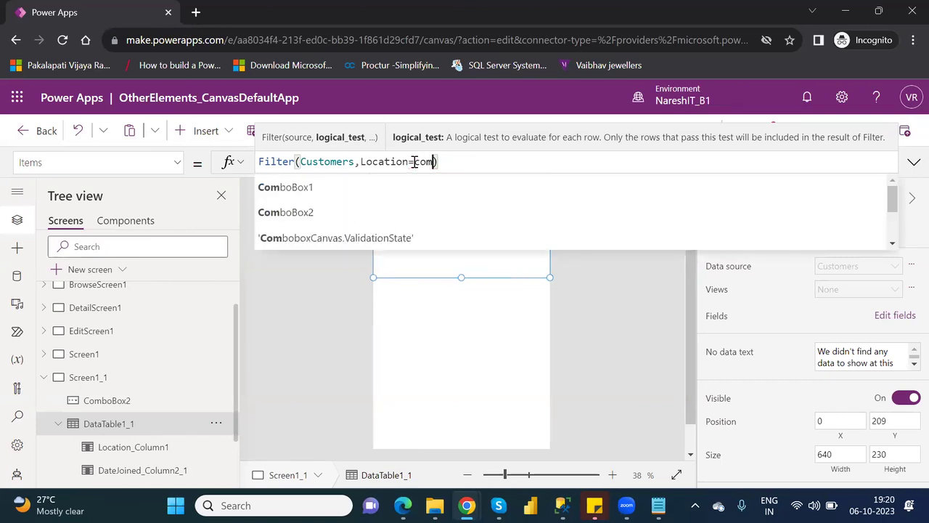
text(bi)
key(BackSpace)
key(Down)
key(Return)
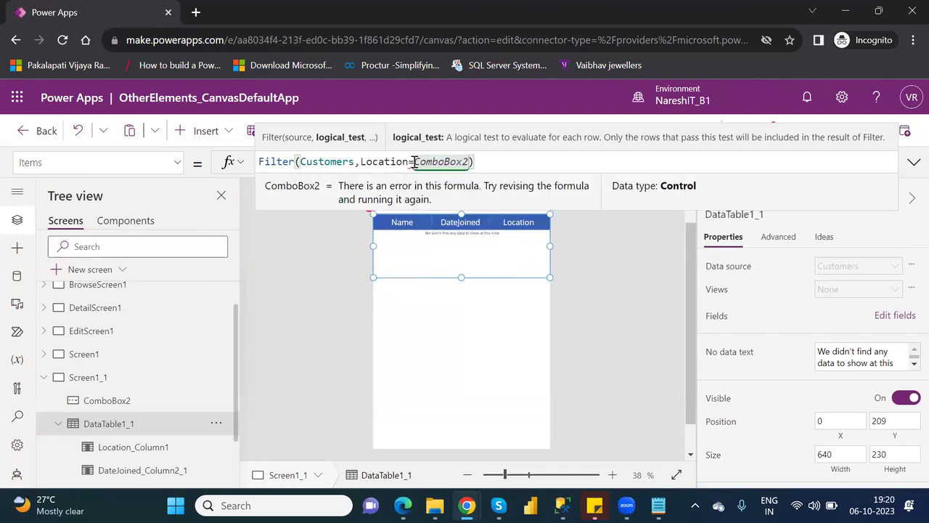
Try adding the SelectedItems property and a further dot after ComboBox2 in the filter condition.
text(.)
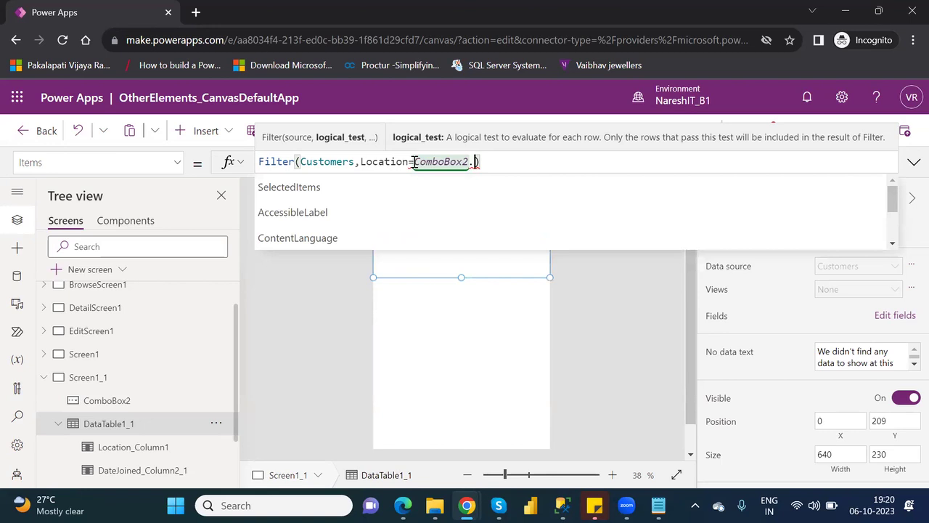
key(Down)
key(Down)
key(Up)
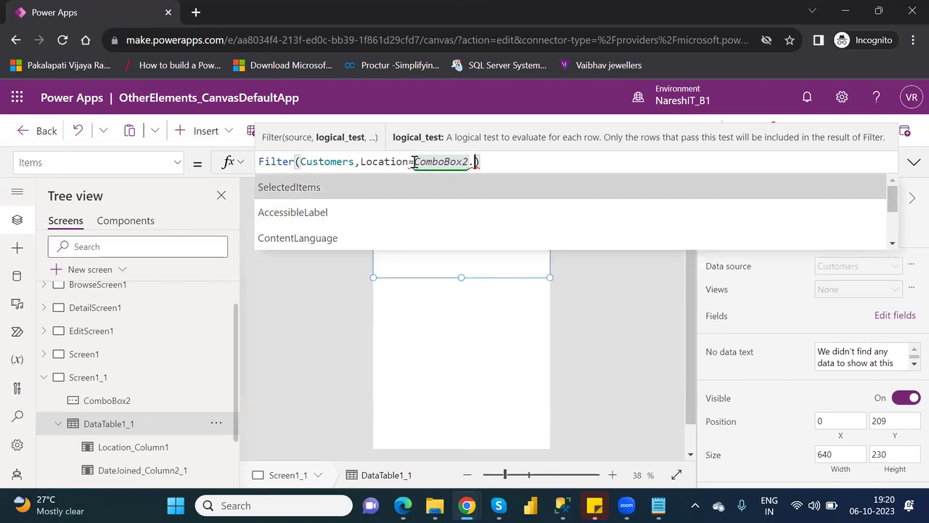
key(Tab)
text(.)
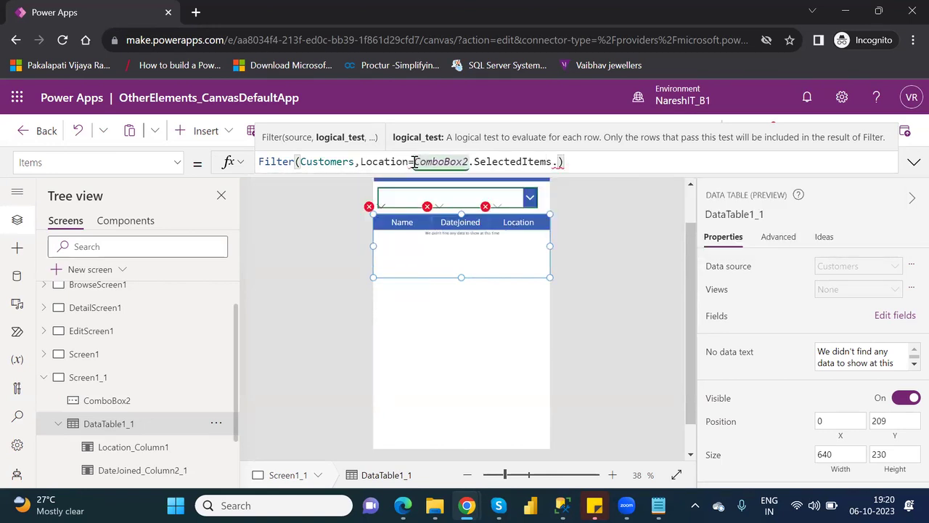
Remove the SelectedItems property that follows ComboBox2 in the filter condition.
key(BackSpace)
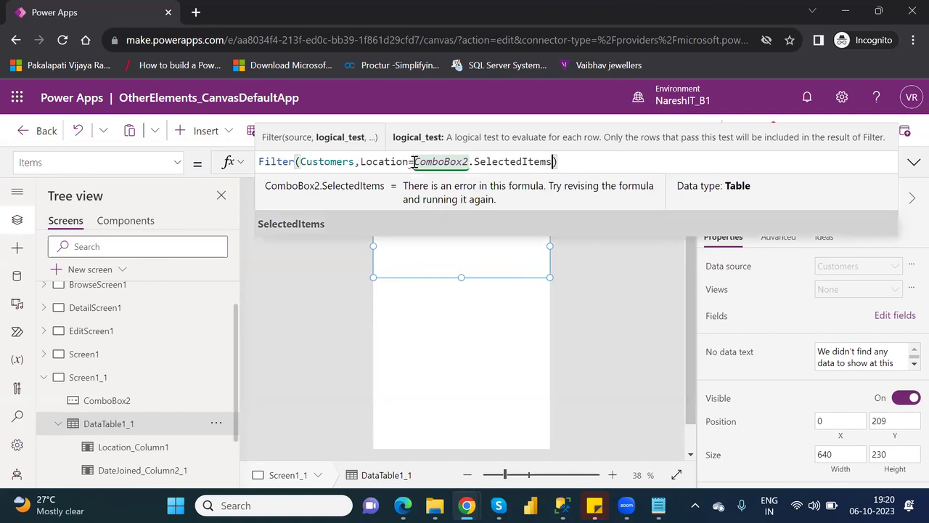
key(BackSpace)
key(BackSpace)
key(BackSpace)
key(BackSpace)
key(BackSpace)
key(BackSpace)
key(BackSpace)
key(BackSpace)
key(BackSpace)
key(BackSpace)
key(BackSpace)
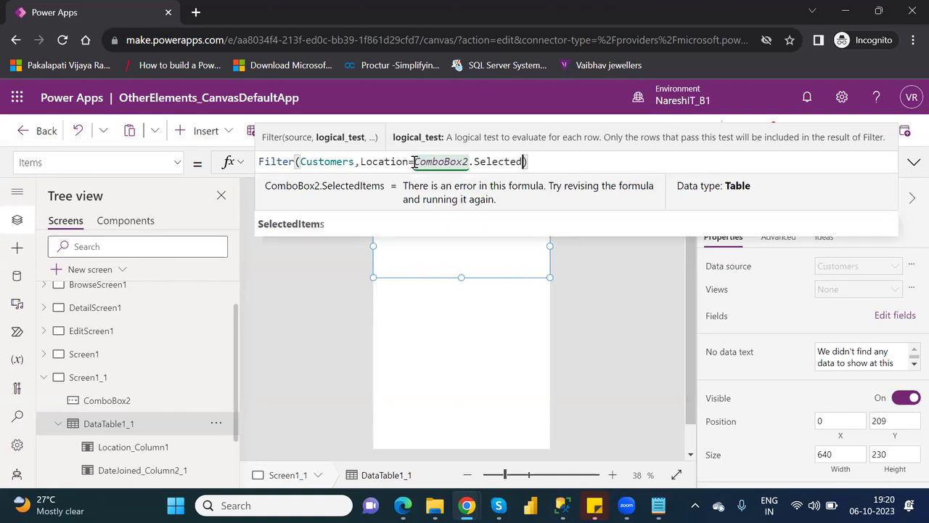
key(BackSpace)
key(BackSpace)
key(BackSpace)
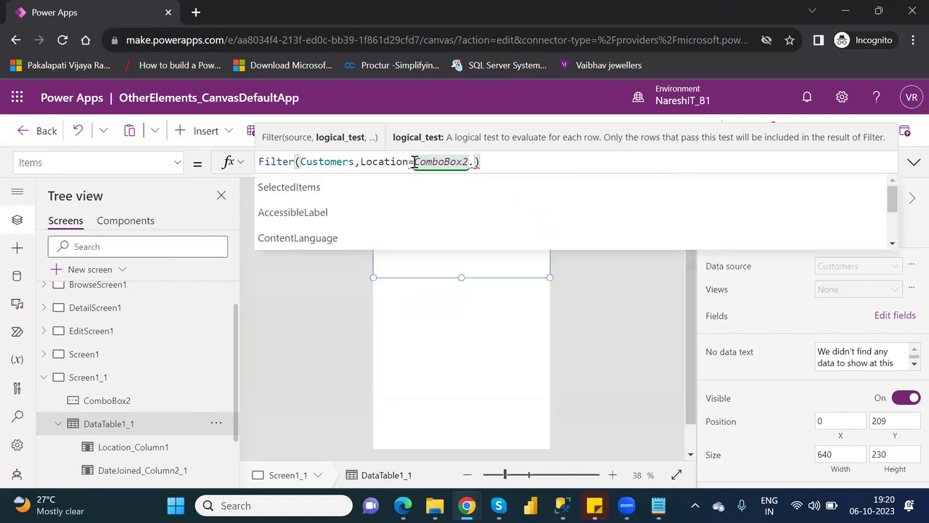
Look through the suggested ComboBox2 properties for one that returns the chosen item.
text(.)
key(Down)
key(Down)
key(Down)
key(Down)
key(Down)
key(Down)
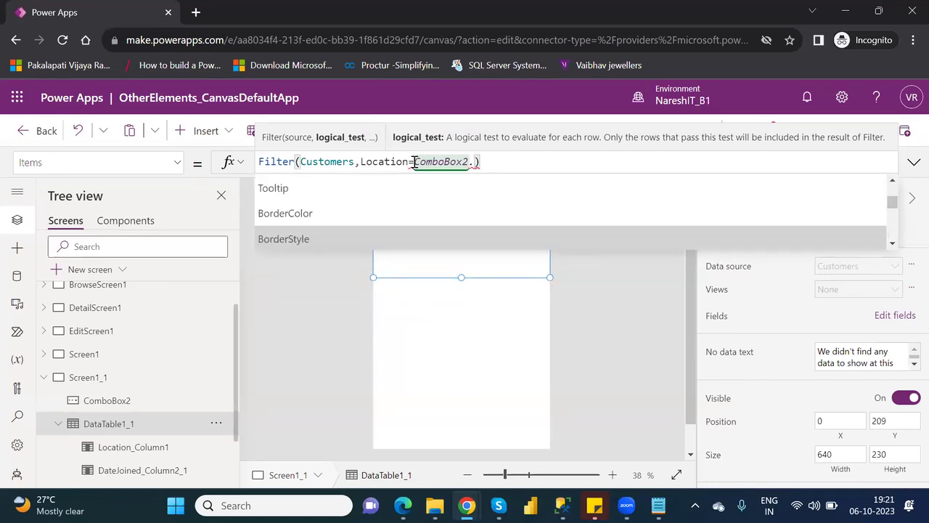
key(Up)
key(Up)
key(Up)
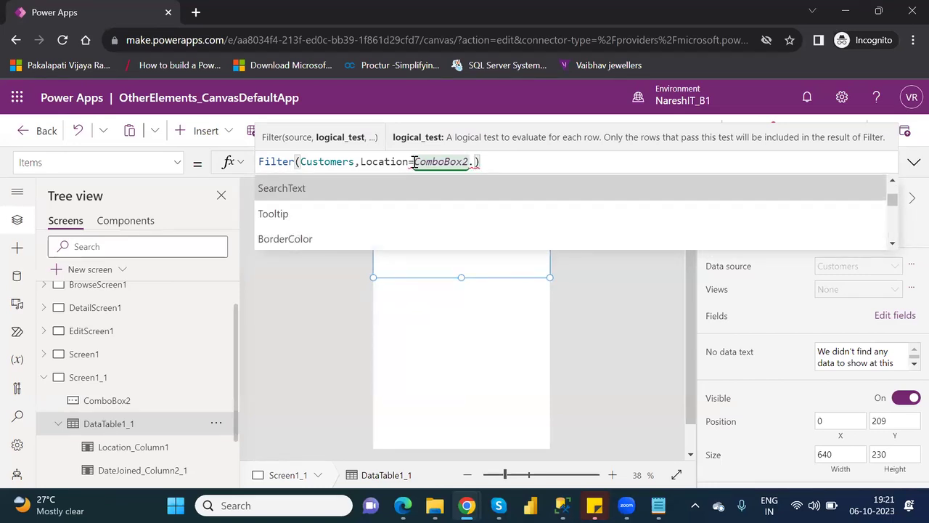
key(Down)
key(Down)
key(Down)
key(Down)
key(Down)
key(Down)
key(Down)
key(Down)
key(Down)
key(Down)
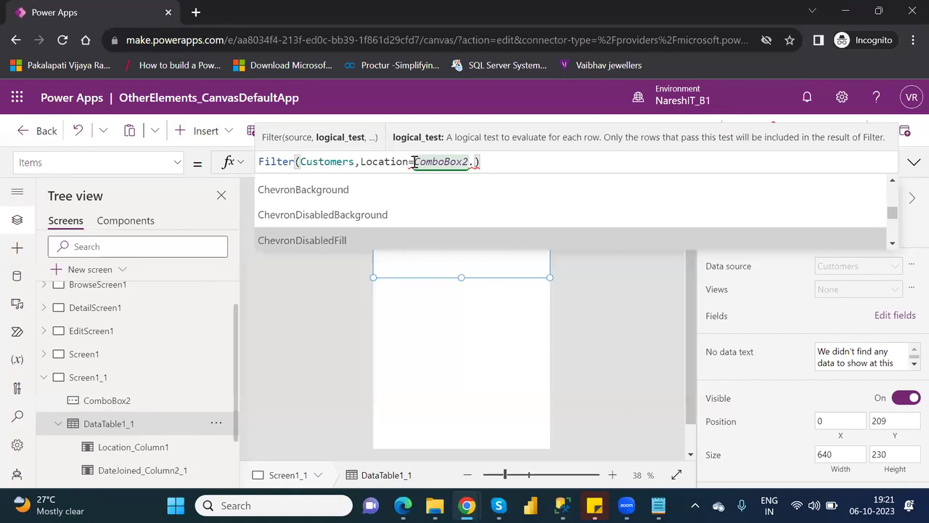
key(Down)
key(Down)
key(Down)
key(Down)
key(Down)
key(Down)
key(Down)
key(Down)
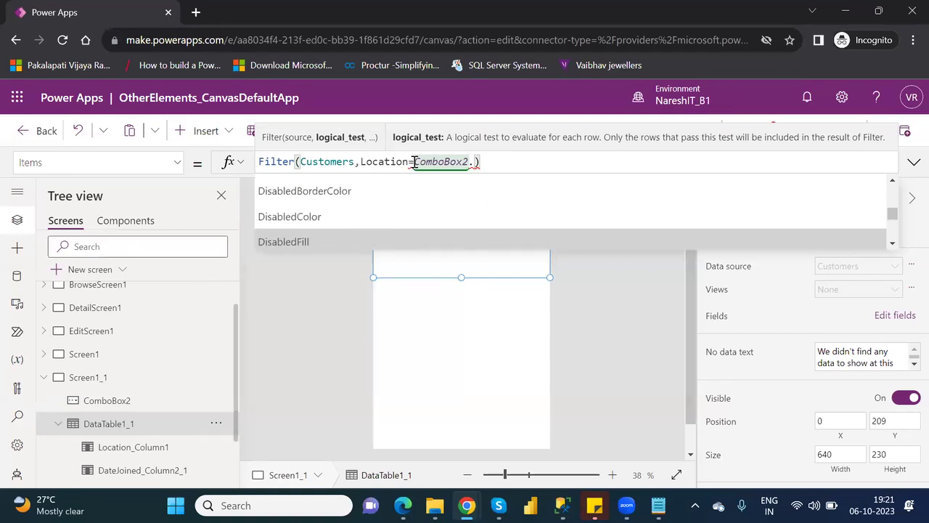
key(Down)
key(Down)
key(Down)
key(Down)
key(Down)
key(Down)
key(Down)
key(Down)
key(Down)
key(Down)
key(Down)
key(Down)
key(Down)
key(Down)
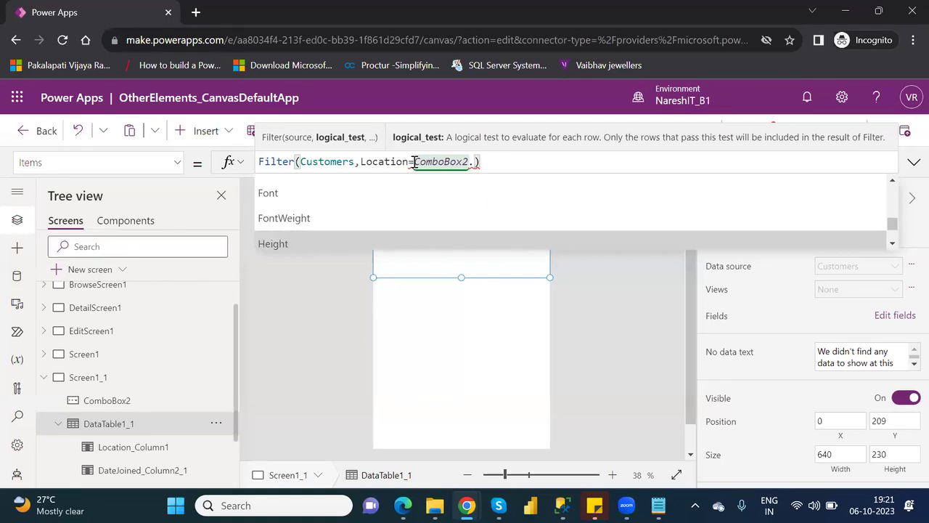
key(Down)
key(Down)
key(Down)
key(Down)
key(Down)
key(Down)
key(Down)
key(Down)
key(Down)
key(Down)
key(Down)
key(Down)
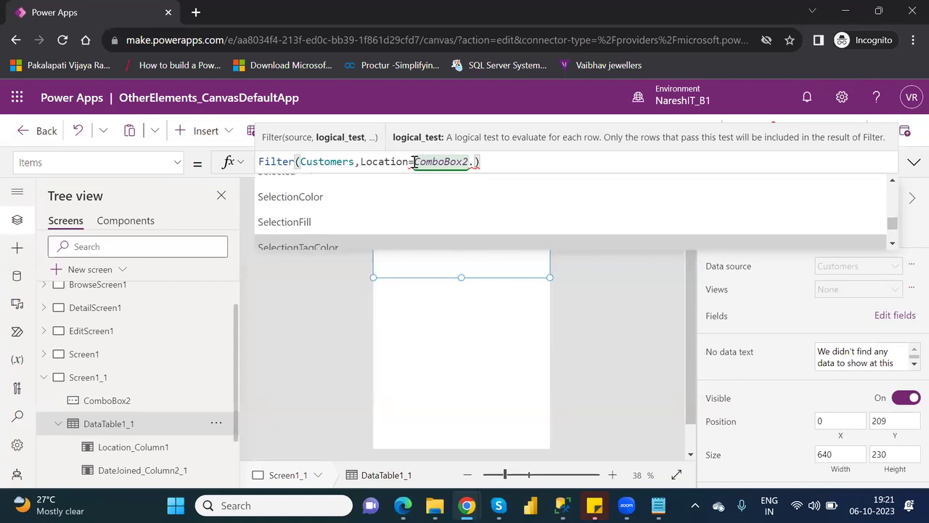
Complete the data table's filter condition with the Selected property of ComboBox2 and leave the formula.
key(Up)
key(Up)
key(Up)
key(Up)
key(Up)
key(Up)
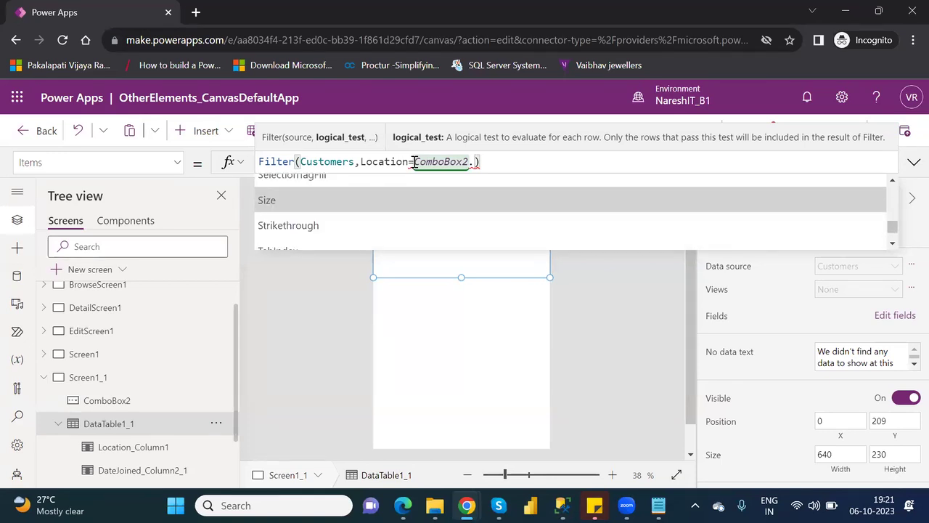
key(Up)
key(Up)
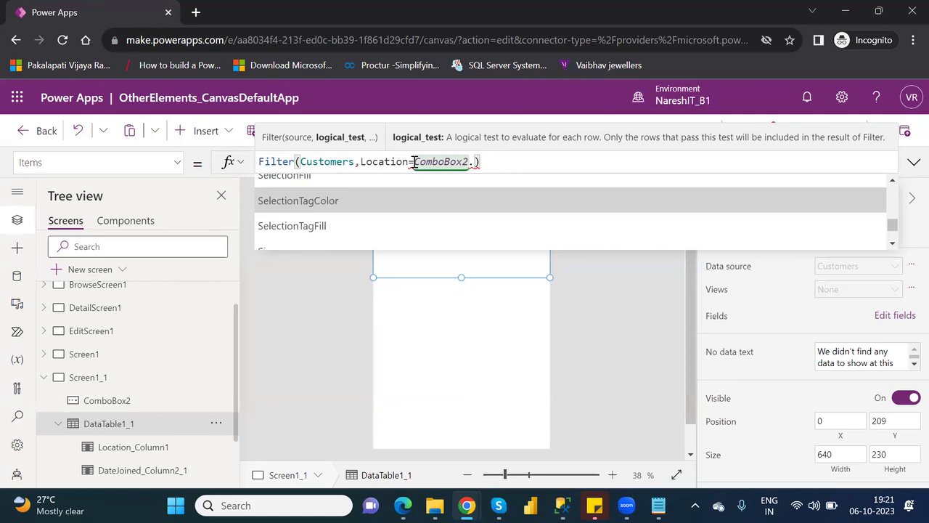
key(Up)
key(Up)
key(Up)
key(Tab)
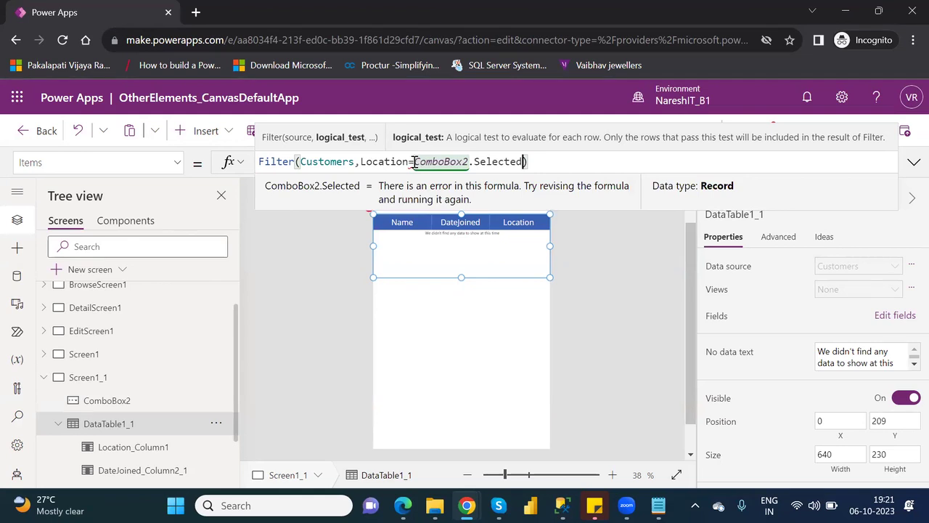
click(472, 336)
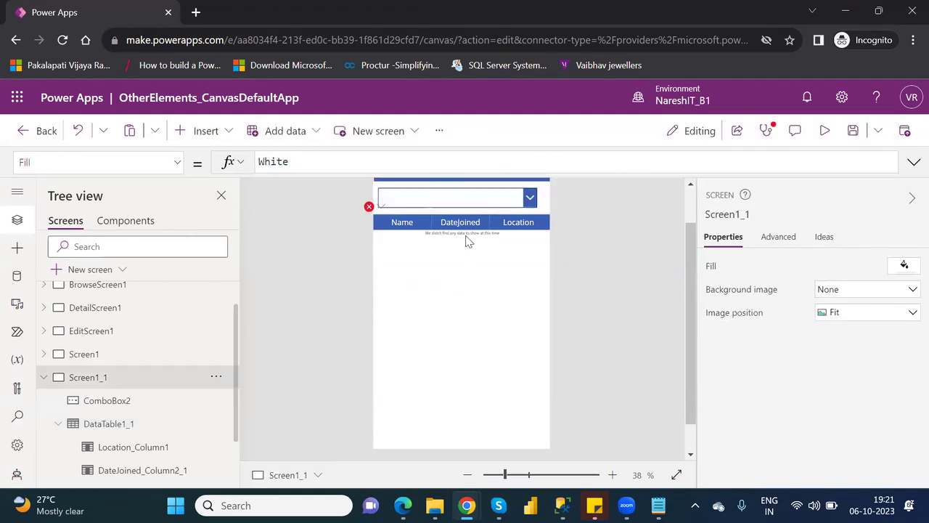
Replace the combo box on Screen1_1 with a drop down placed directly above the data table.
click(503, 196)
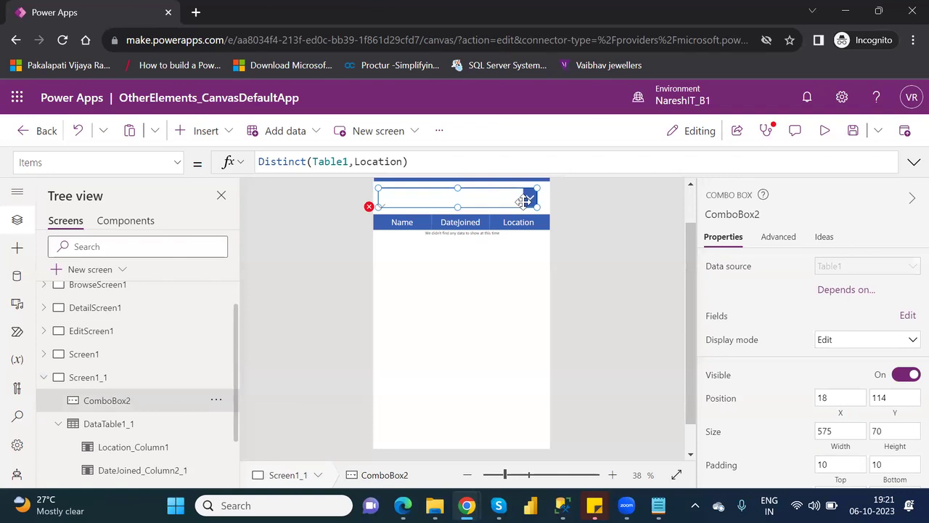
key(Delete)
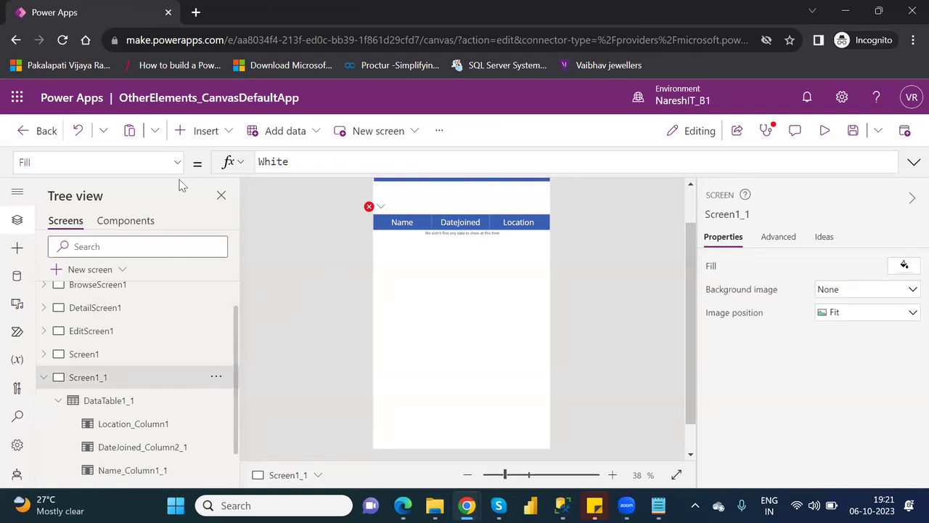
click(214, 129)
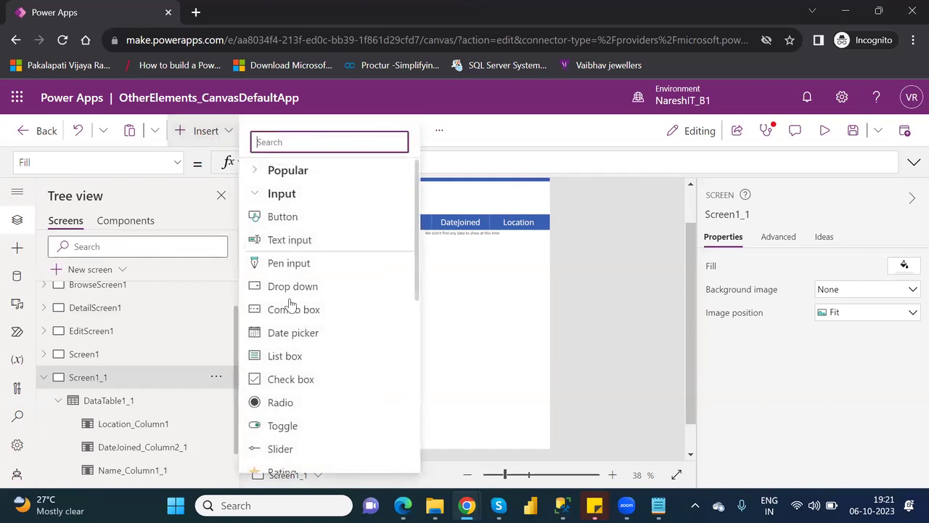
click(308, 296)
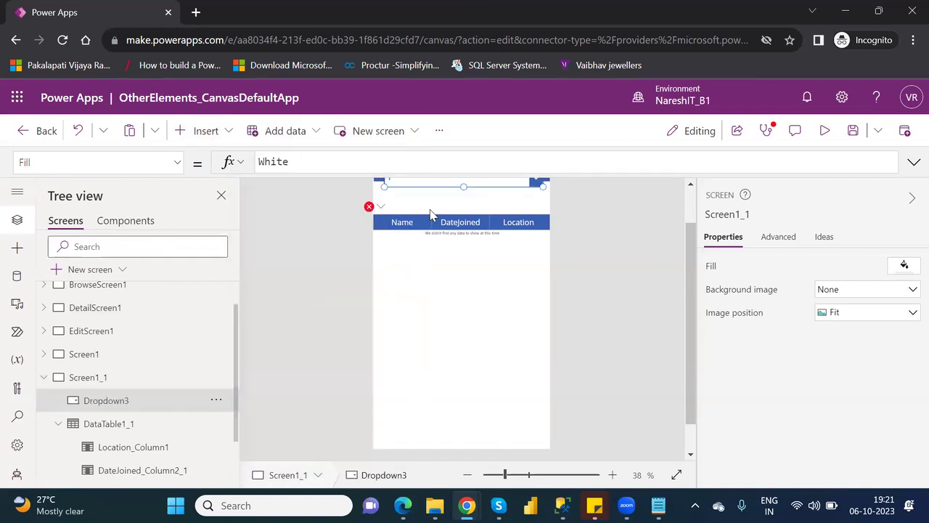
drag(470, 177, 460, 196)
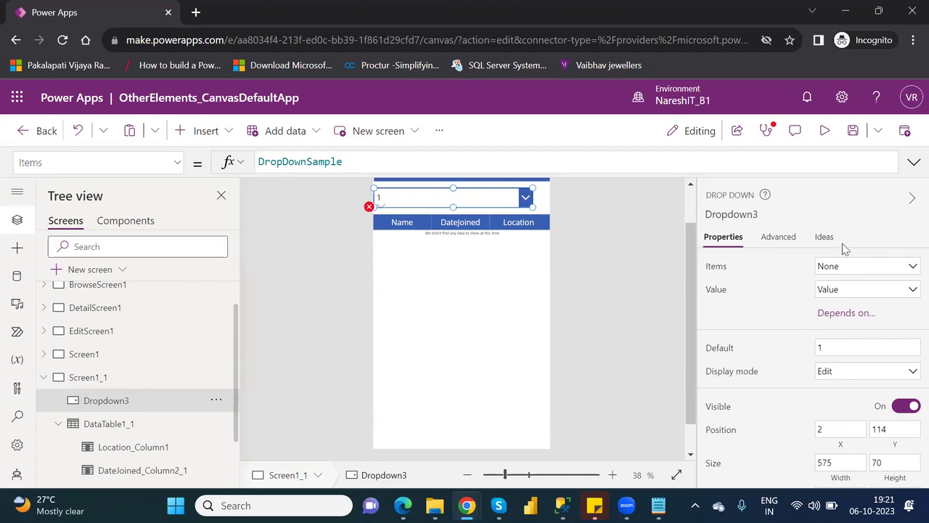
Set the new drop down's Items to Table1 and its Value to Location.
click(871, 267)
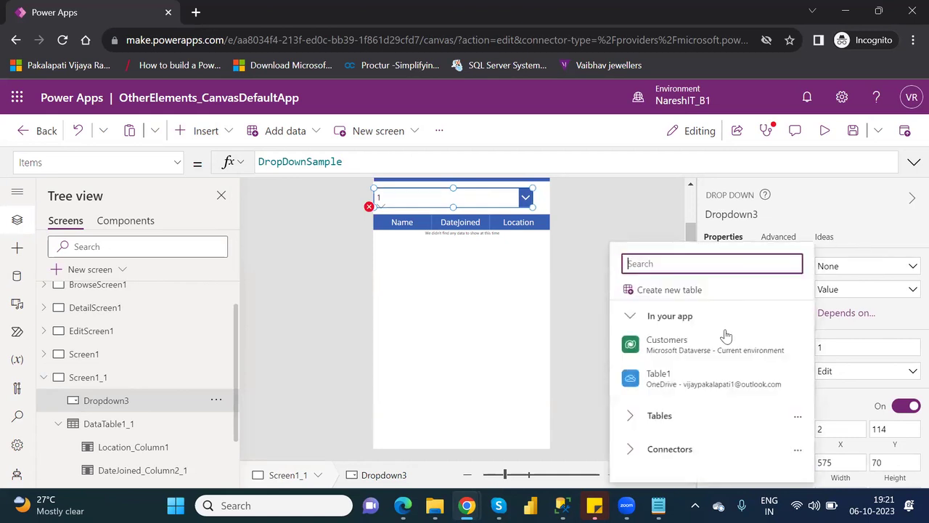
click(699, 380)
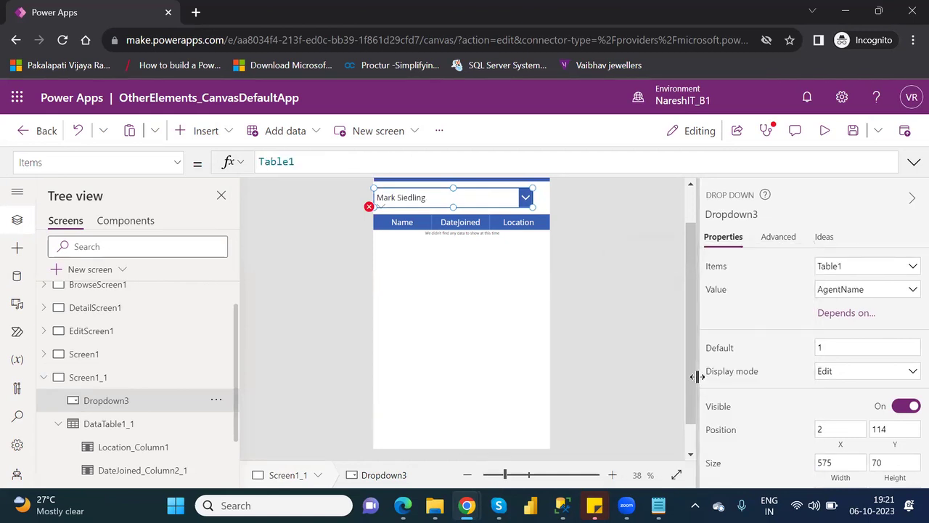
click(879, 290)
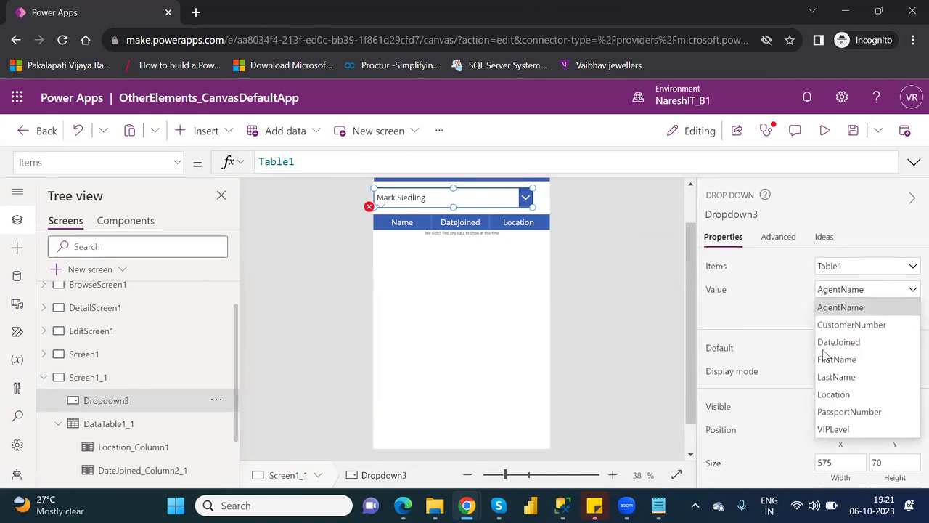
click(851, 396)
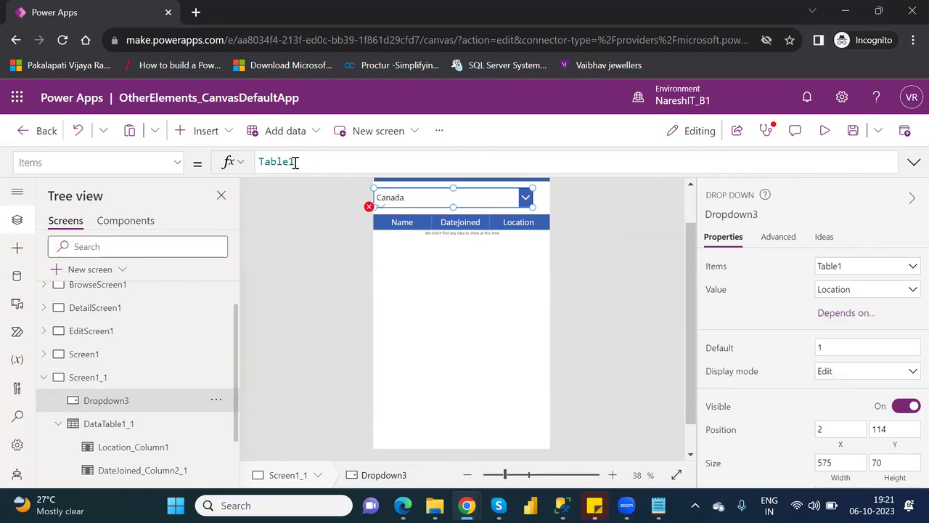
Set the drop down's Items formula to Distinct(Table1,Location).
click(259, 162)
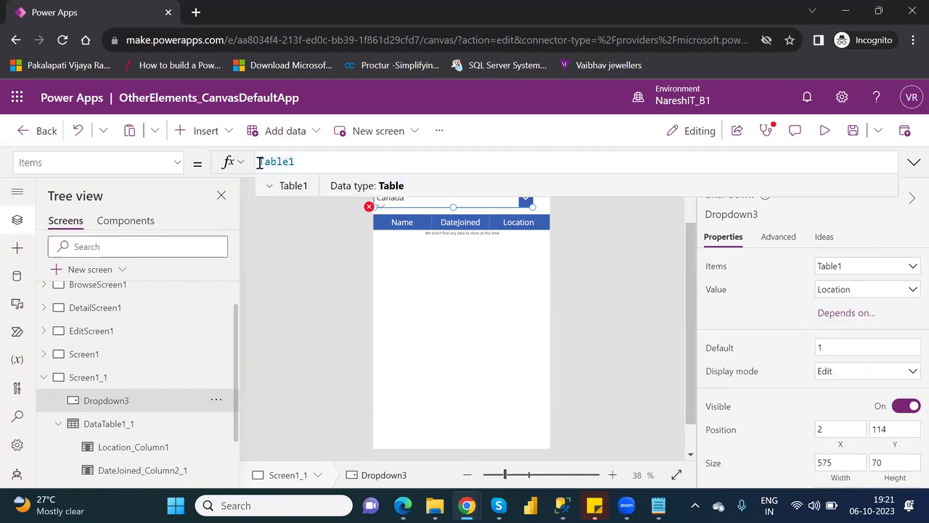
text(Distinct)
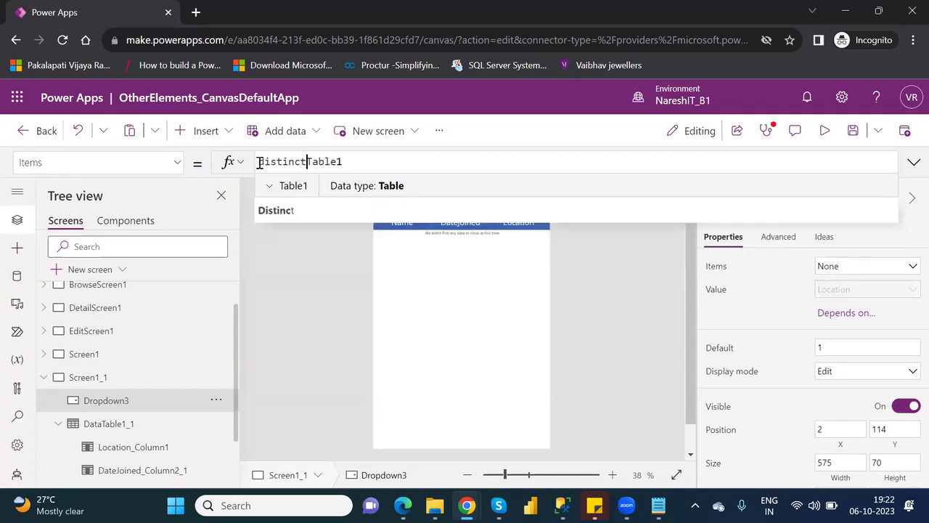
text(()
click(368, 160)
text(,)
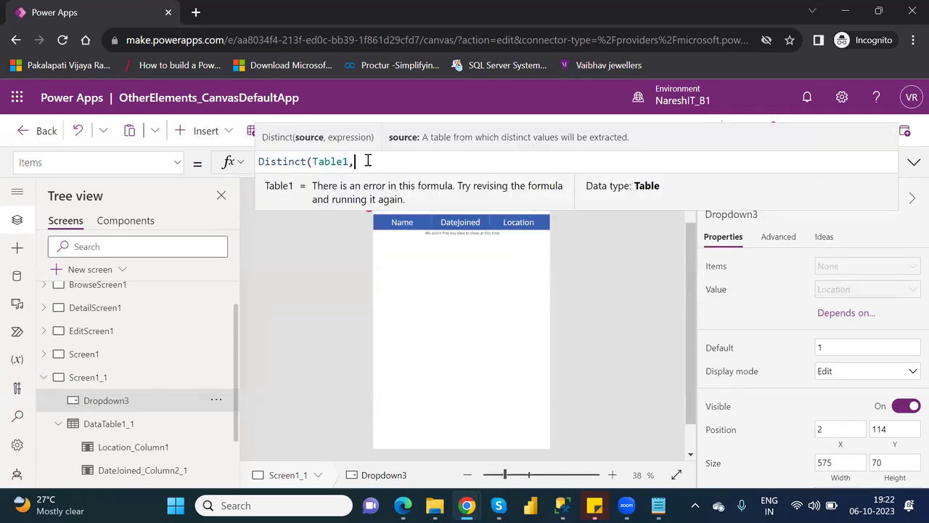
text(lo)
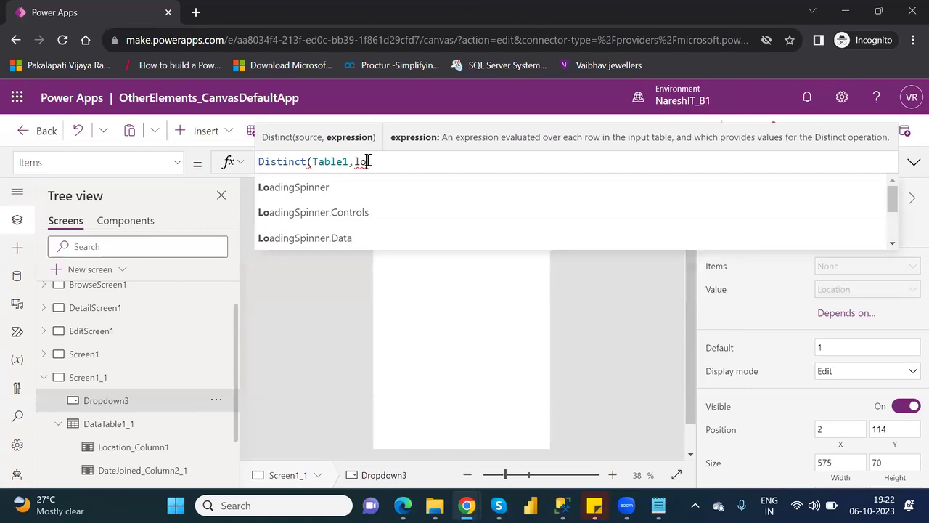
text(ca)
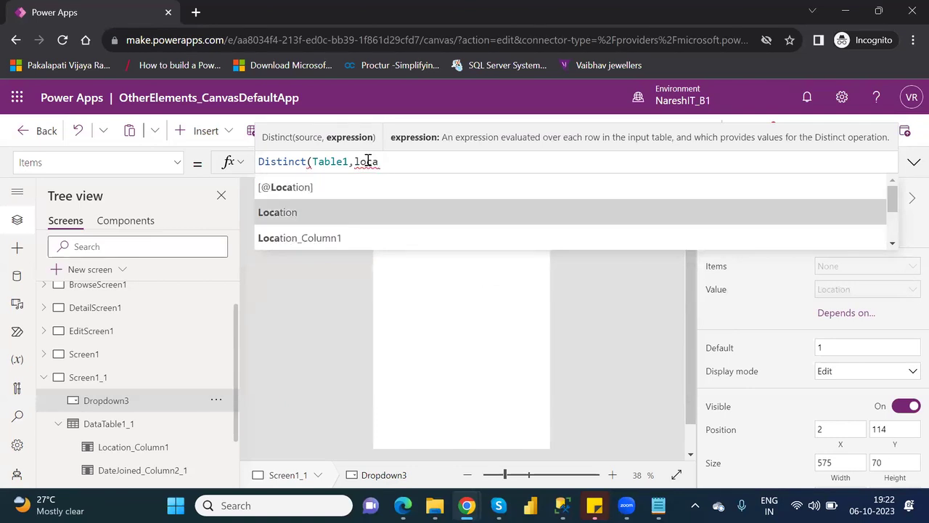
key(Tab)
text())
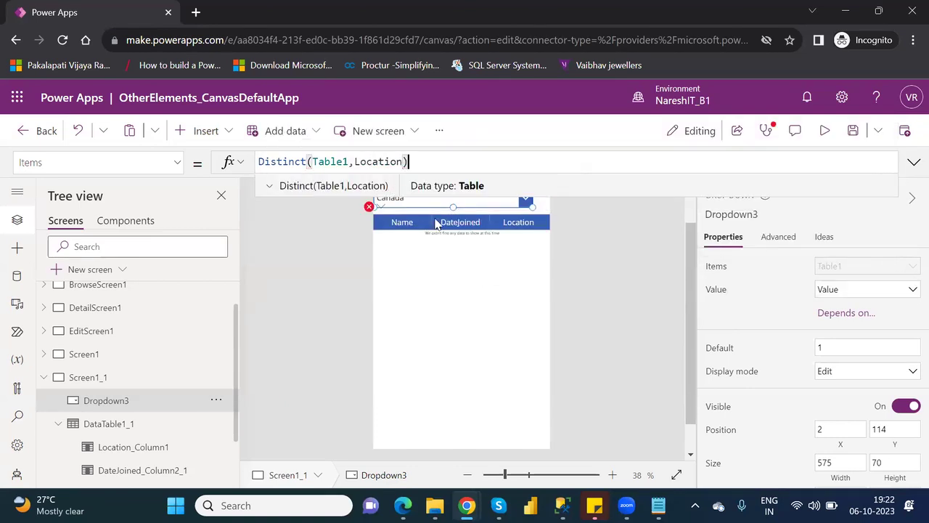
Replace the ComboBox2 reference in DataTable1_1's Items filter so the condition reads Location=Dropdown3.SelectedText.
click(530, 251)
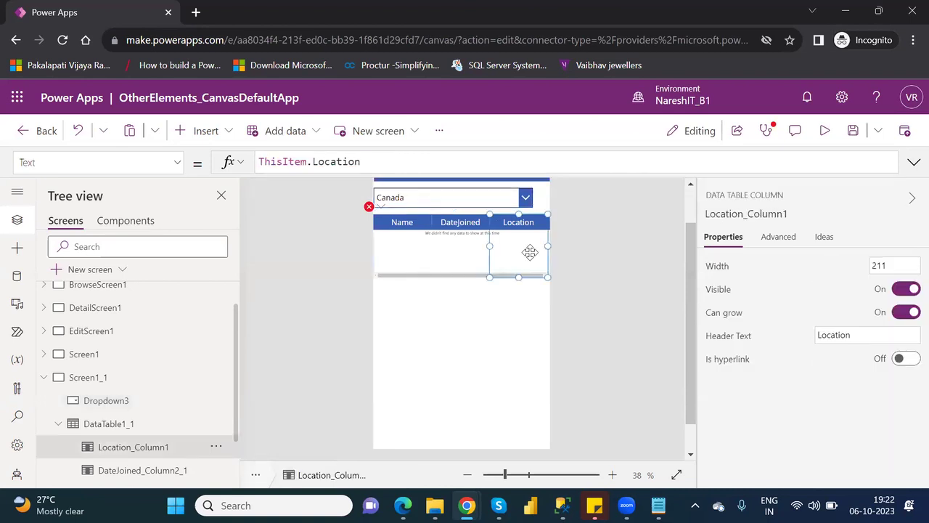
click(123, 426)
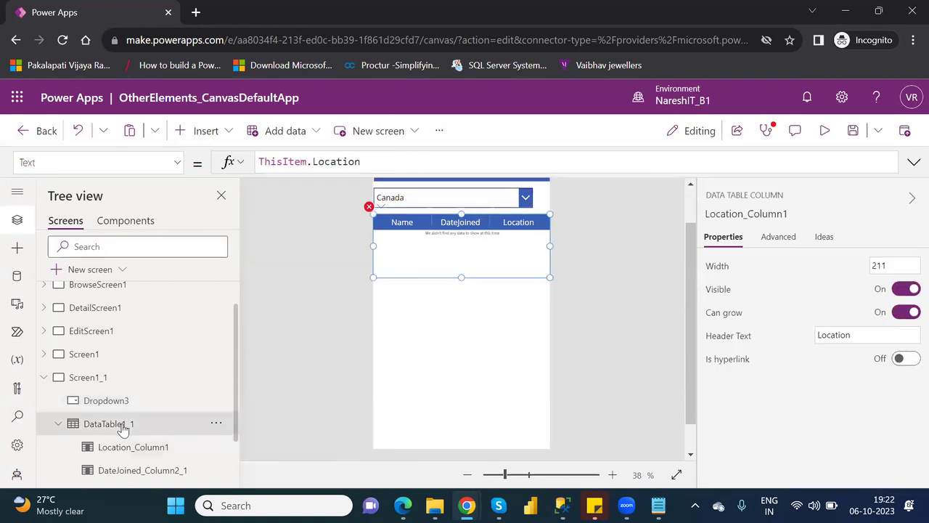
click(526, 162)
key(BackSpace)
key(BackSpace)
key(BackSpace)
key(BackSpace)
key(BackSpace)
key(BackSpace)
key(BackSpace)
key(BackSpace)
key(BackSpace)
key(BackSpace)
key(BackSpace)
key(BackSpace)
key(BackSpace)
key(BackSpace)
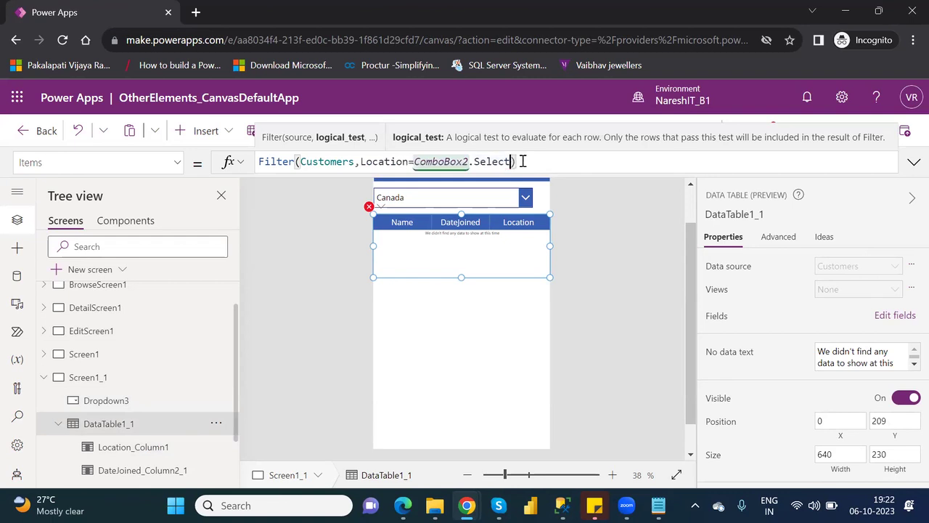
key(BackSpace)
key(BackSpace)
key(BackSpace)
key(BackSpace)
text(drop)
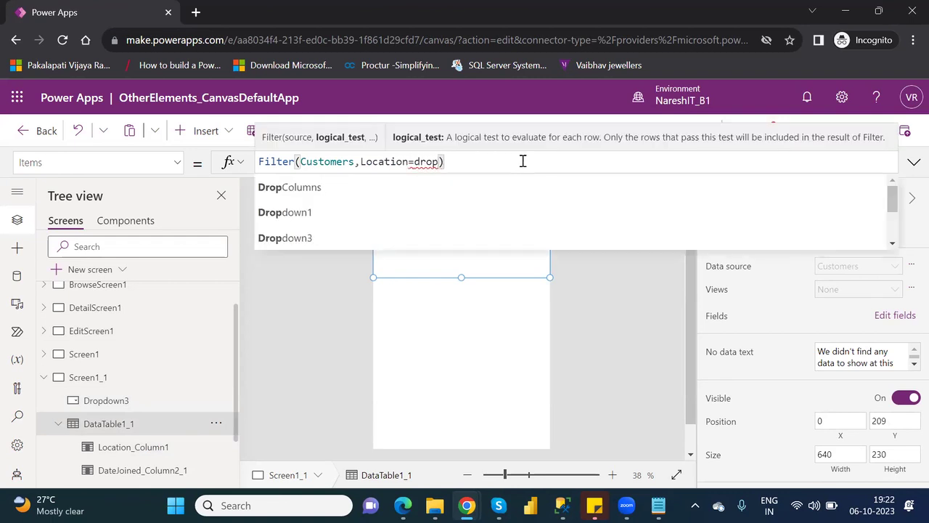
key(Down)
key(Down)
key(Down)
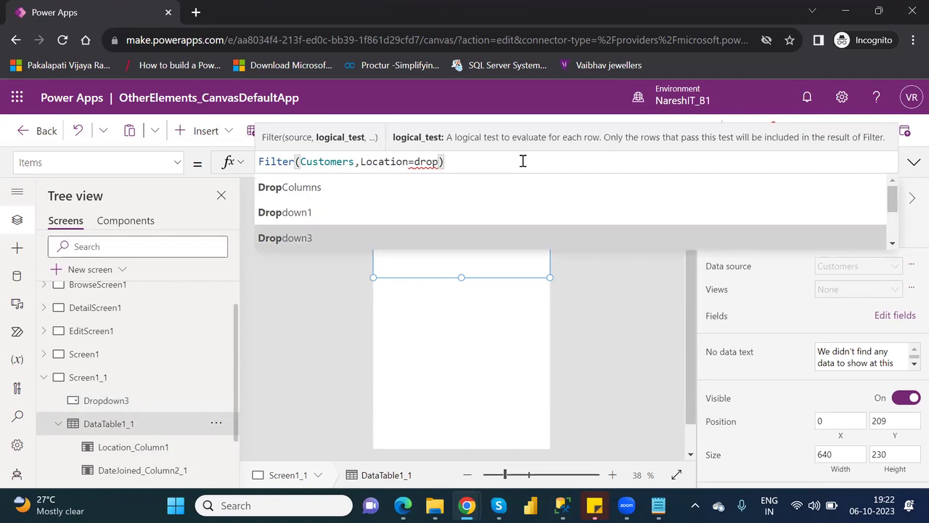
key(Tab)
text(.)
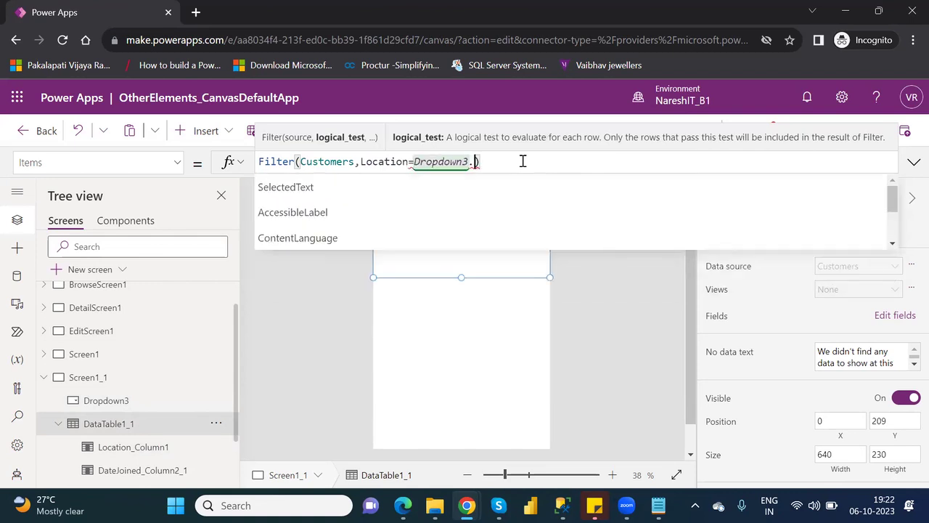
key(Tab)
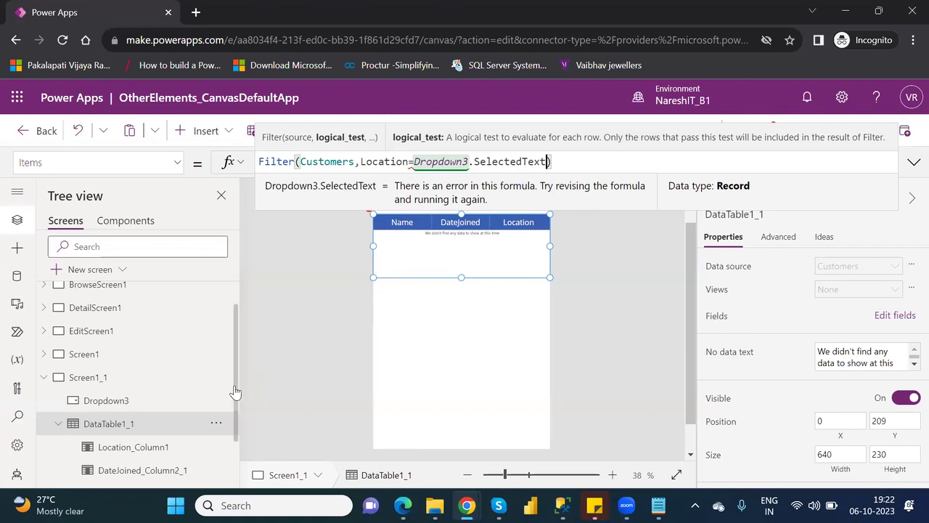
Try to replace DataTable1_1's Filter formula with a Search function over Customers.
scroll(244, 424, down, 1)
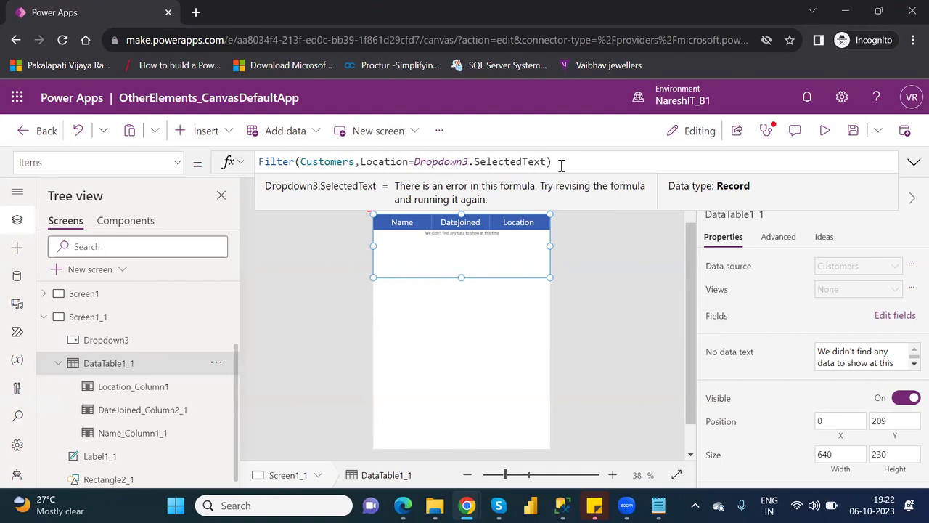
drag(552, 162, 259, 165)
shift+click(260, 162)
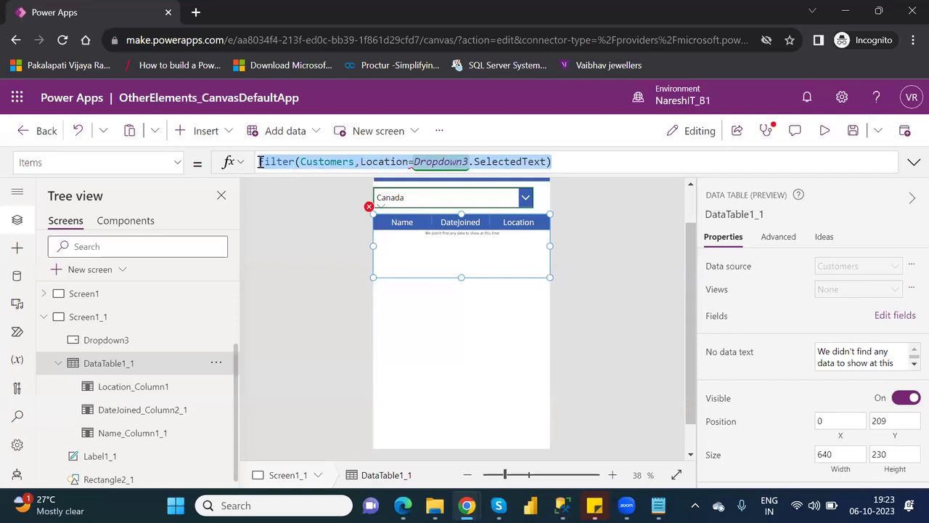
key(BackSpace)
text(Sear)
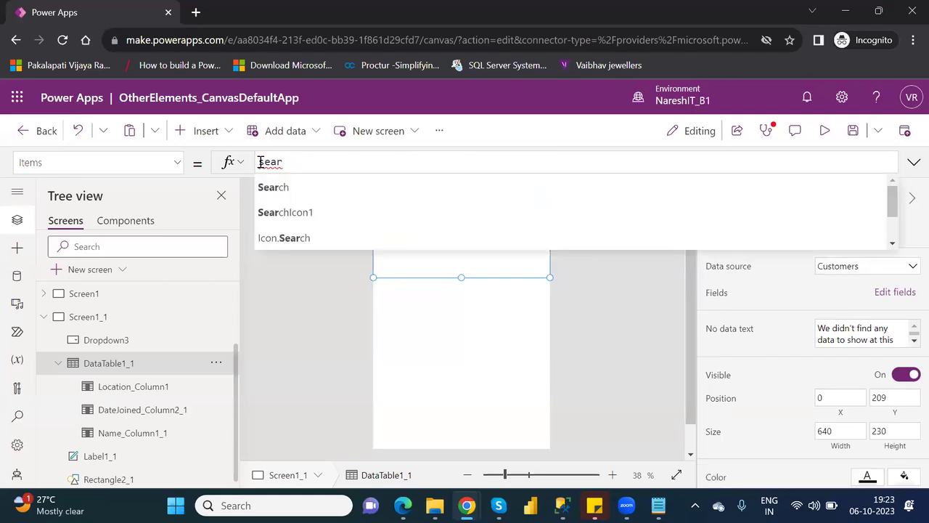
text(ch()
key(Down)
key(Down)
key(Tab)
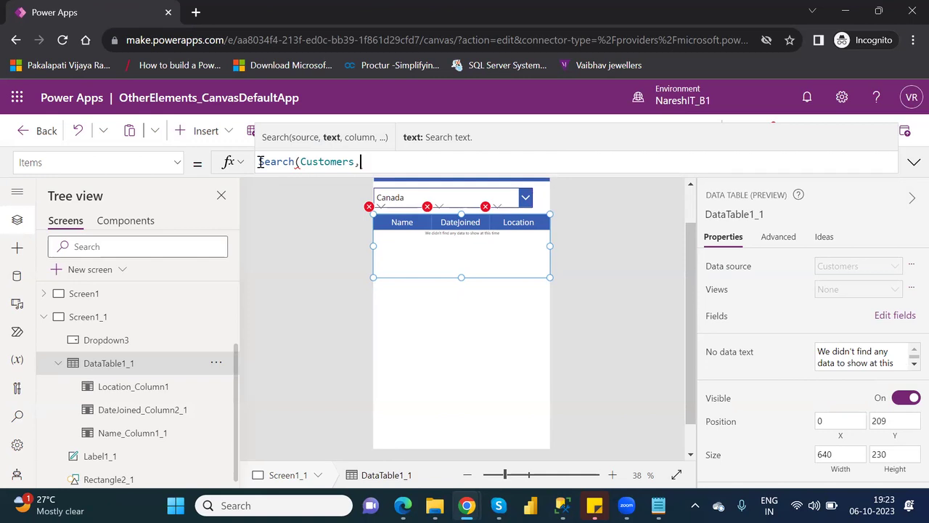
Clear Dropdown3's Items formula, choose Customers as its items source and set its Value to Location.
click(443, 196)
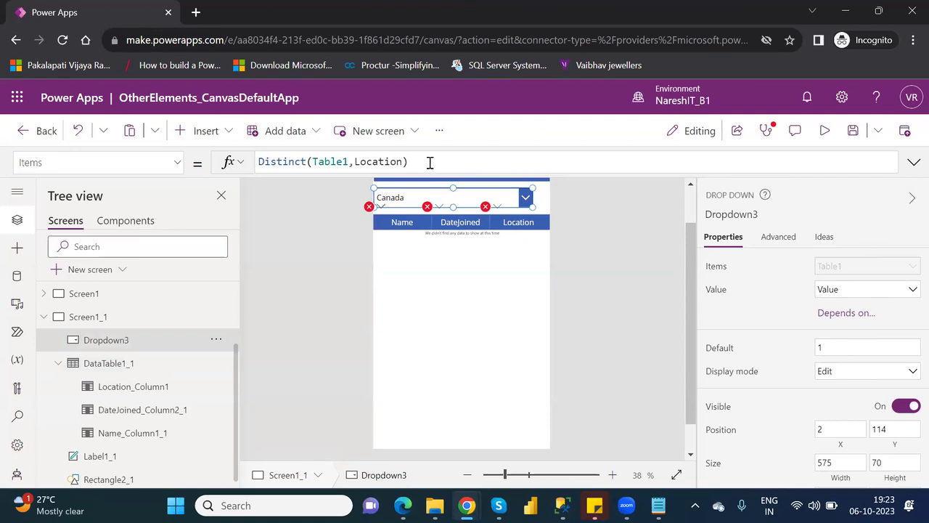
drag(409, 161, 259, 159)
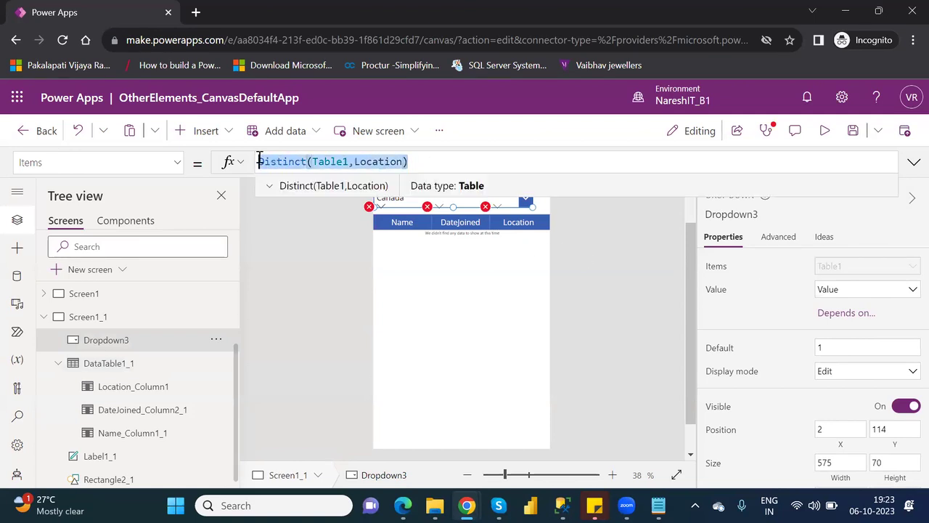
key(Delete)
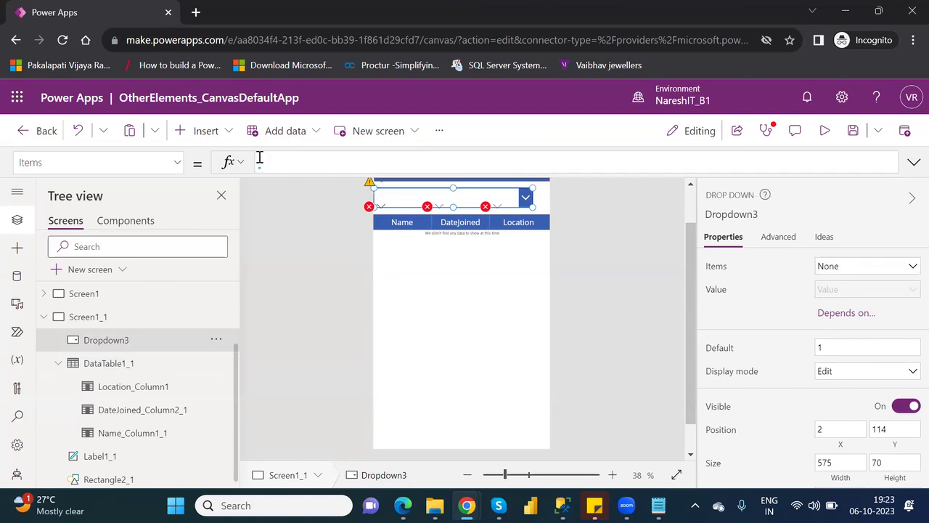
click(868, 270)
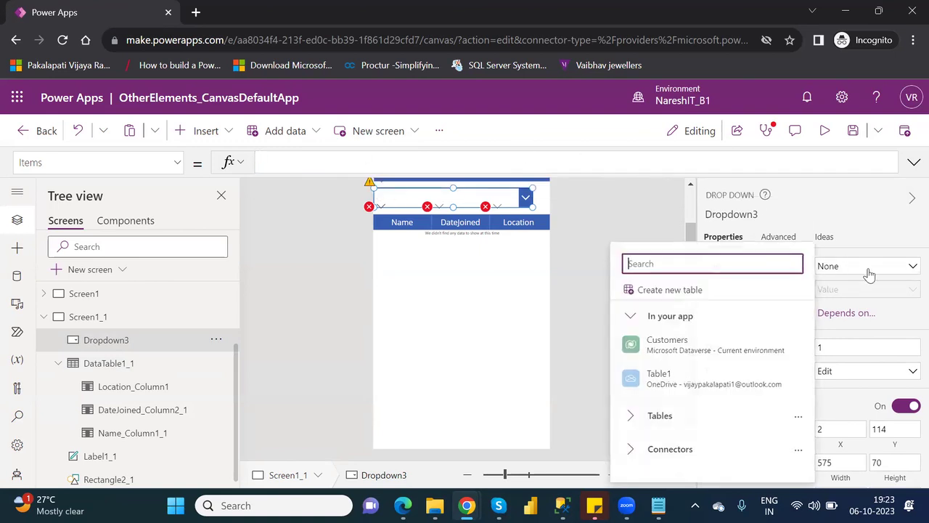
click(678, 340)
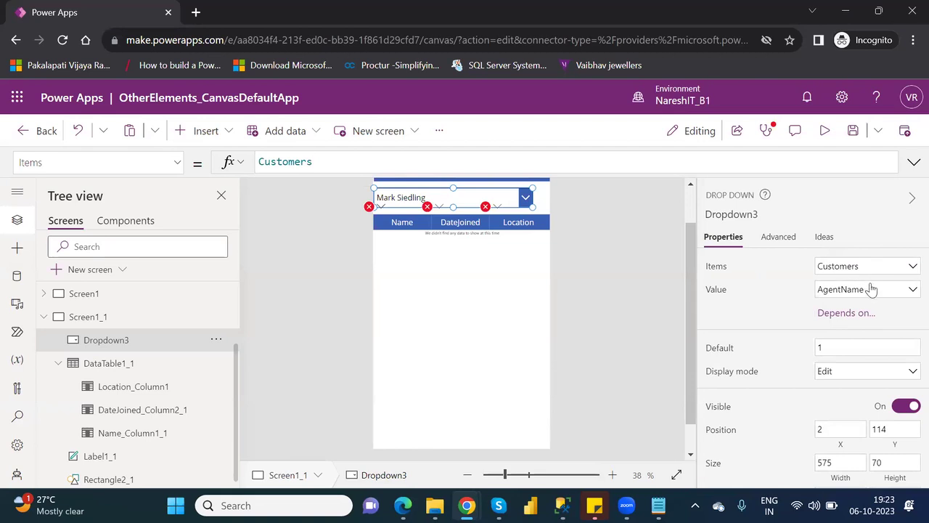
click(872, 289)
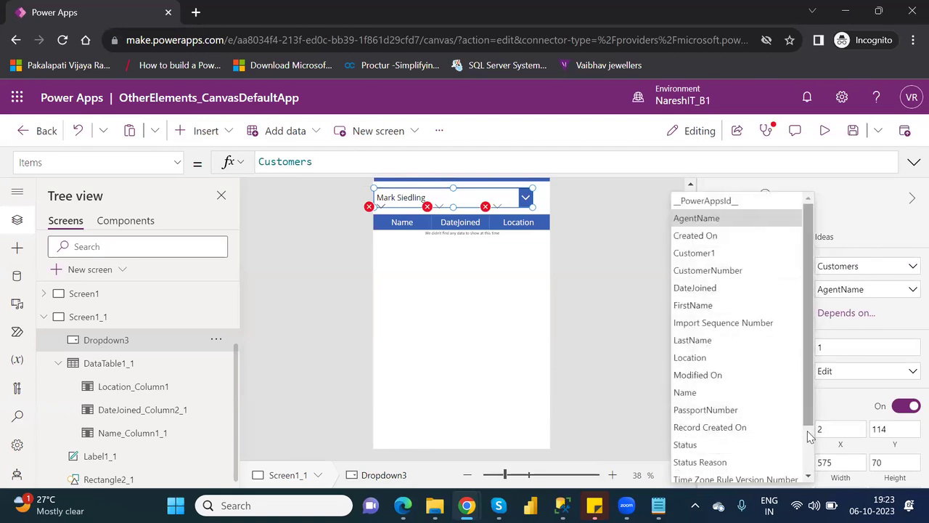
scroll(813, 445, down, 2)
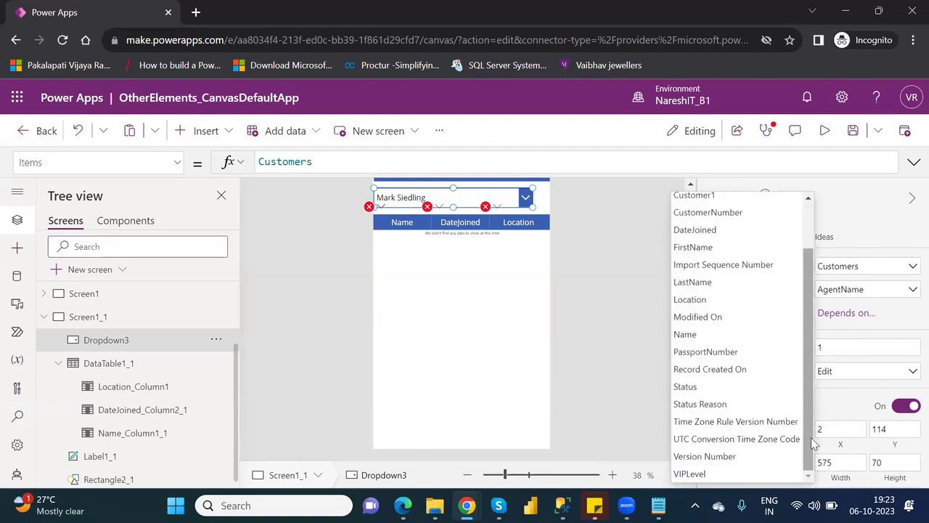
click(687, 299)
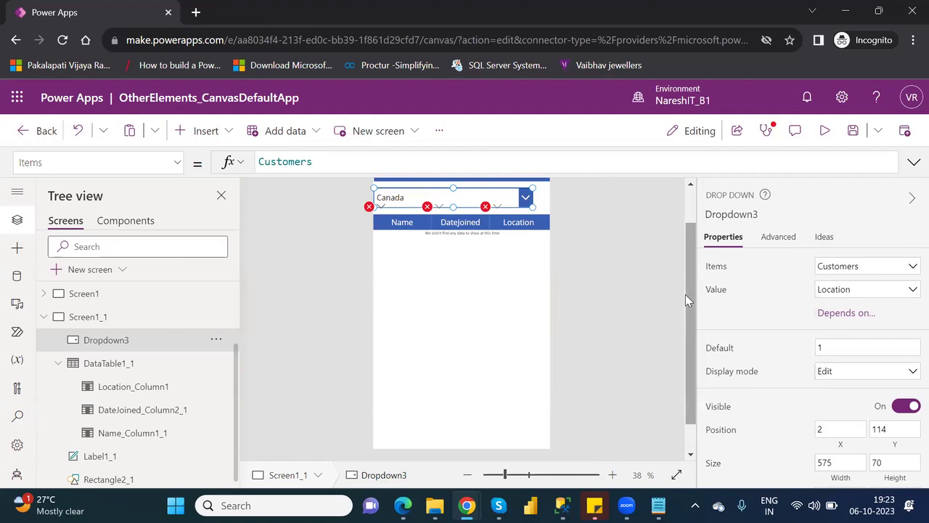
Wrap Dropdown3's Items in a Distinct function so the formula reads Distinct(Customers,Location).
click(260, 162)
text(Distinct)
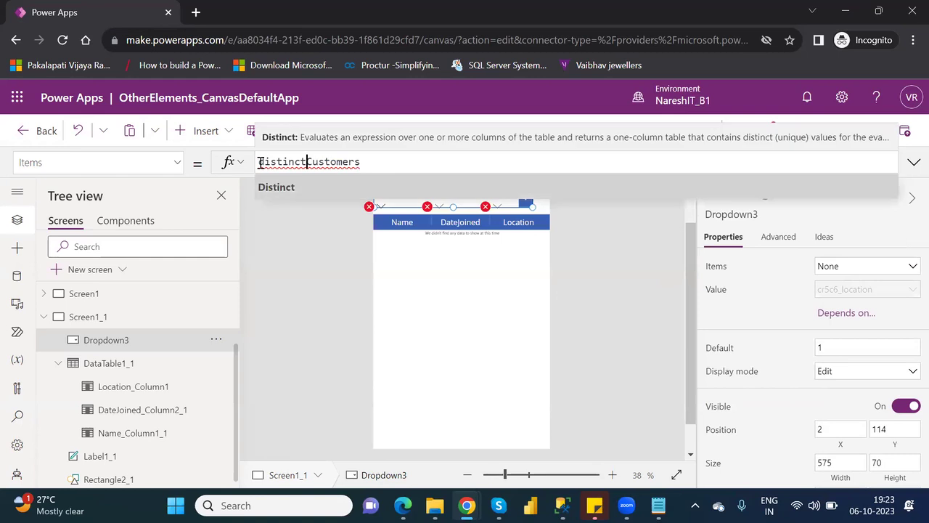
text(()
click(379, 163)
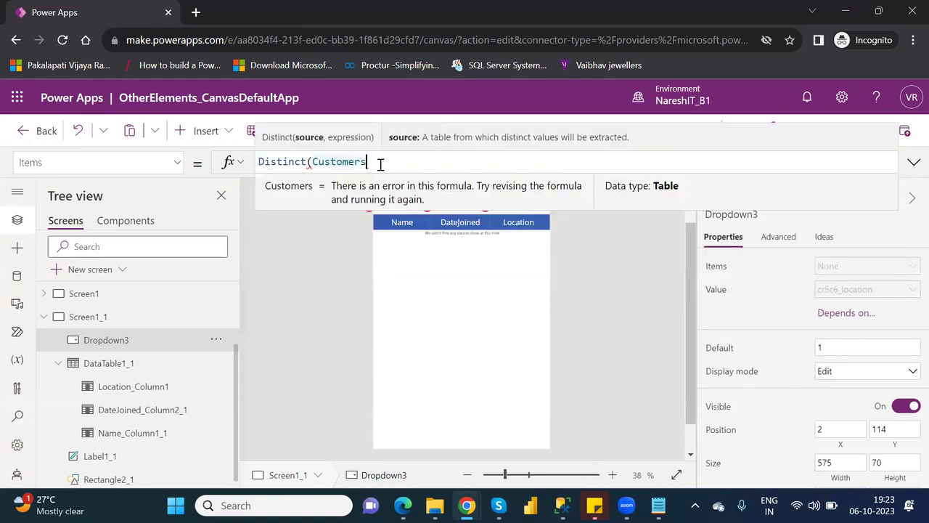
text(,lo)
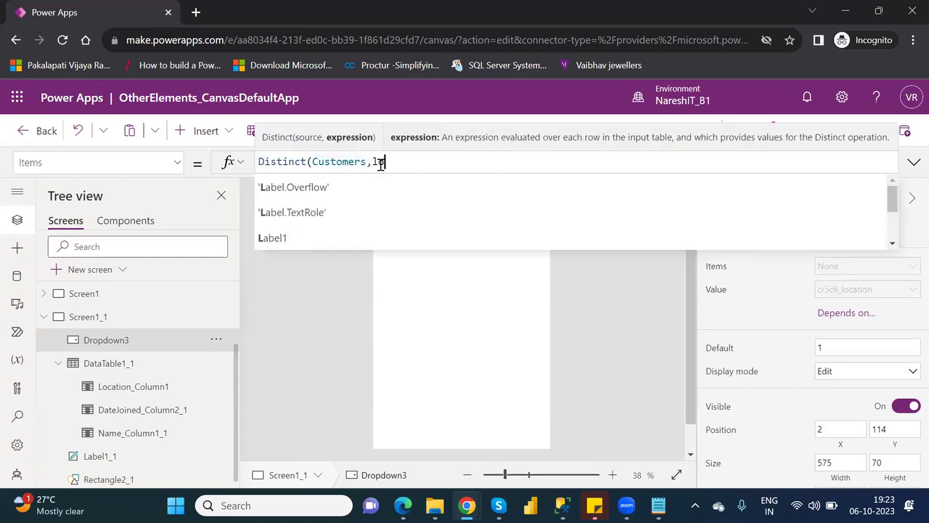
text(catio)
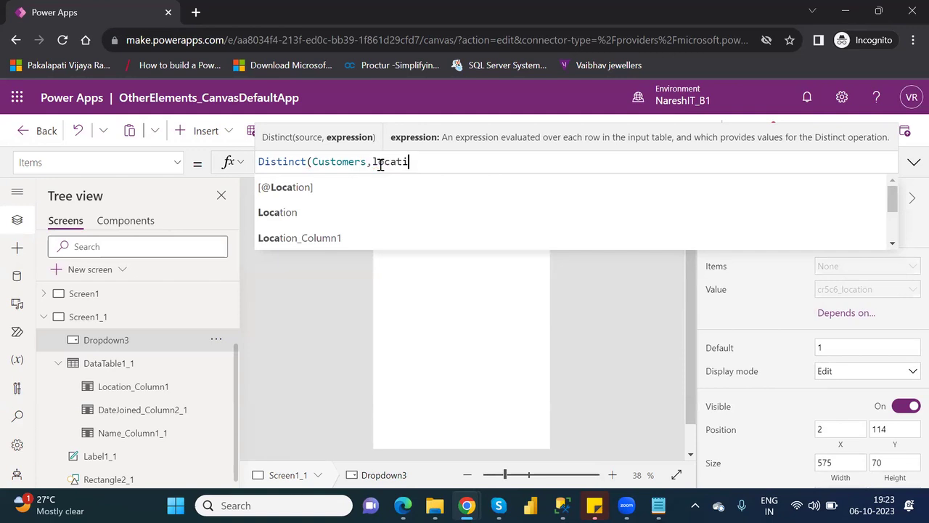
click(309, 212)
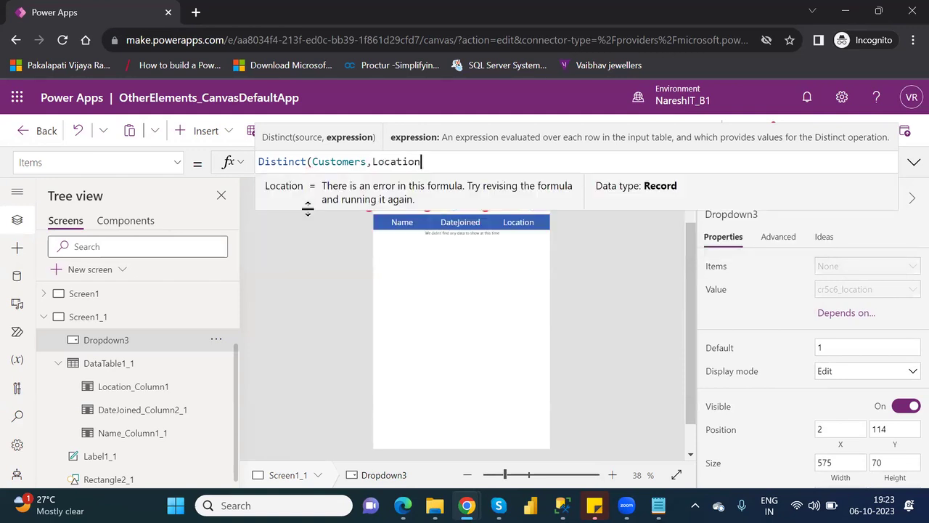
text())
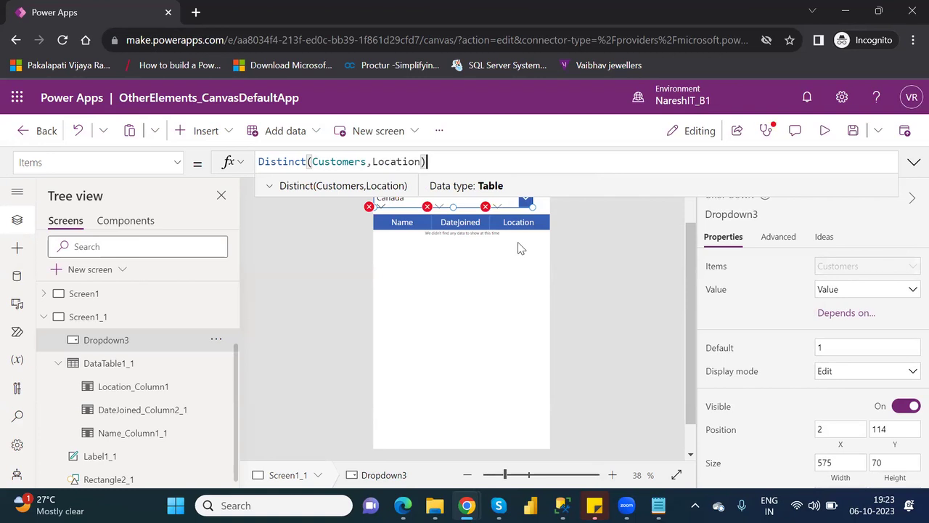
Clear the unfinished Search formula from DataTable1_1 and set its data source to Customers.
click(132, 367)
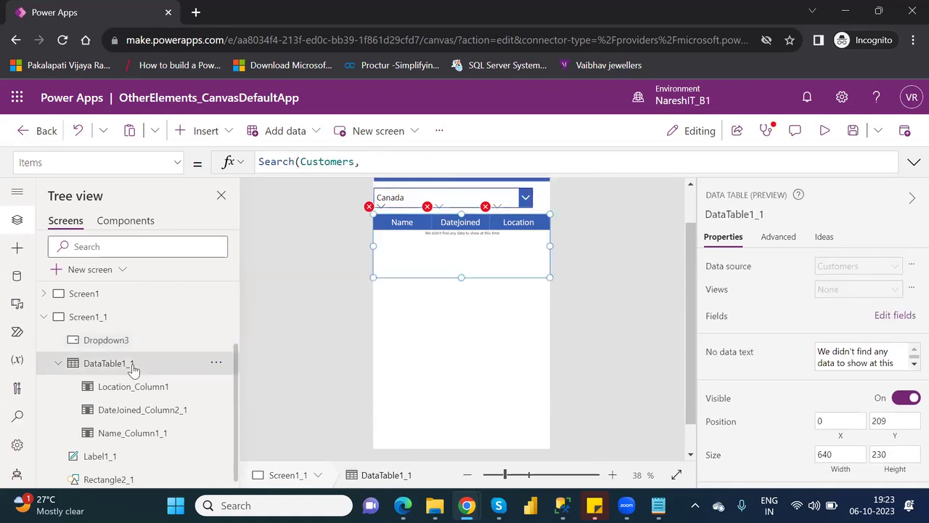
drag(361, 162, 258, 162)
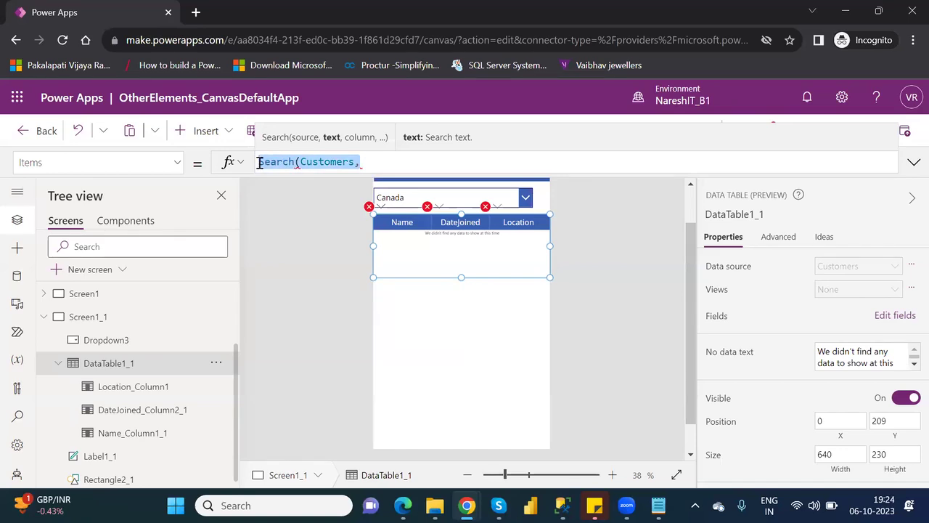
key(BackSpace)
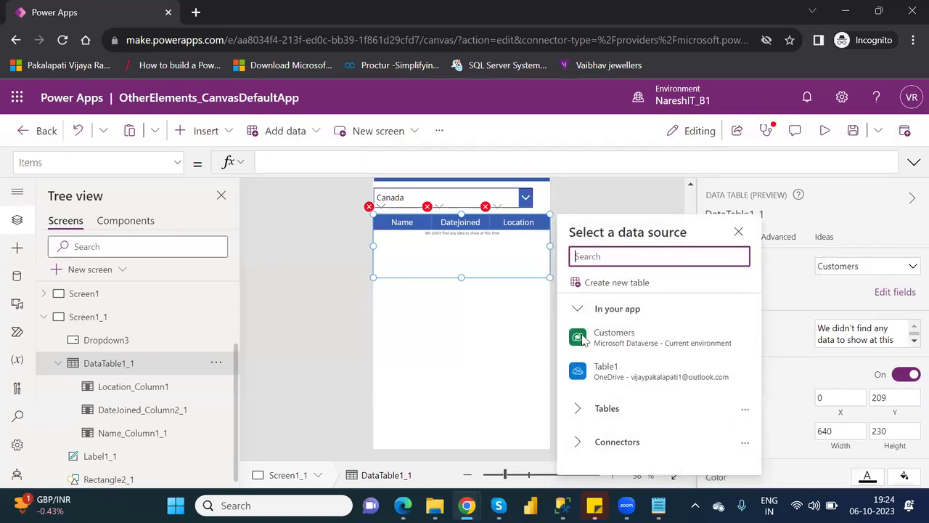
click(633, 339)
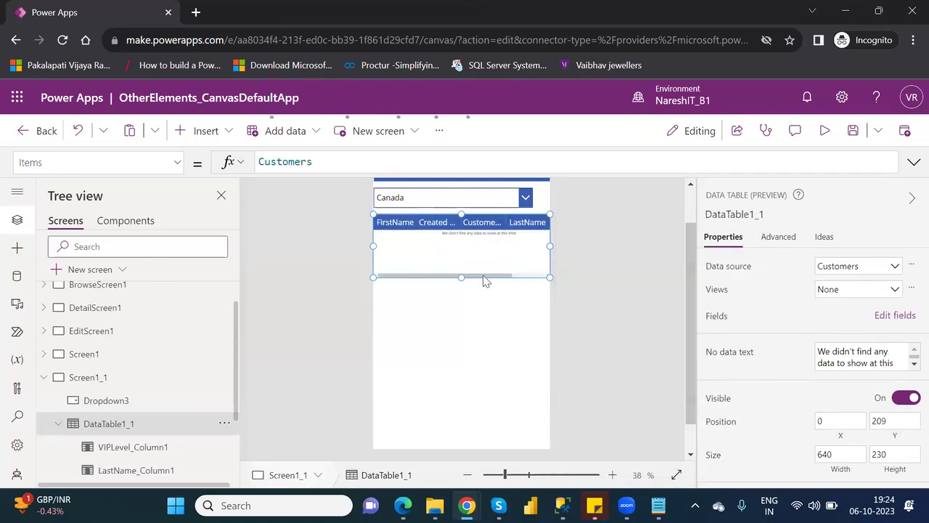
Remove the FirstName, Created On, CustomerNumber, LastName, VIPLevel and DateJoined fields from DataTable1_1.
click(896, 315)
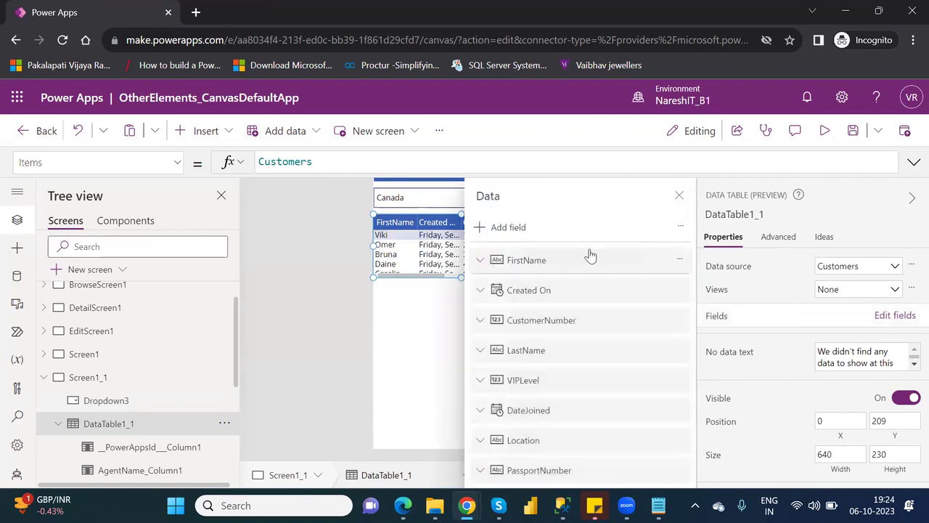
click(607, 264)
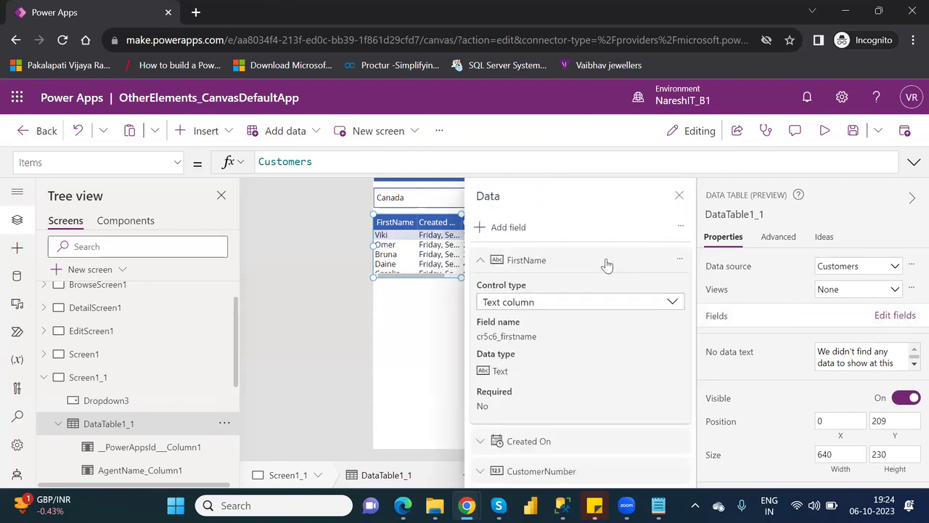
key(Delete)
key(Delete)
key(Delete)
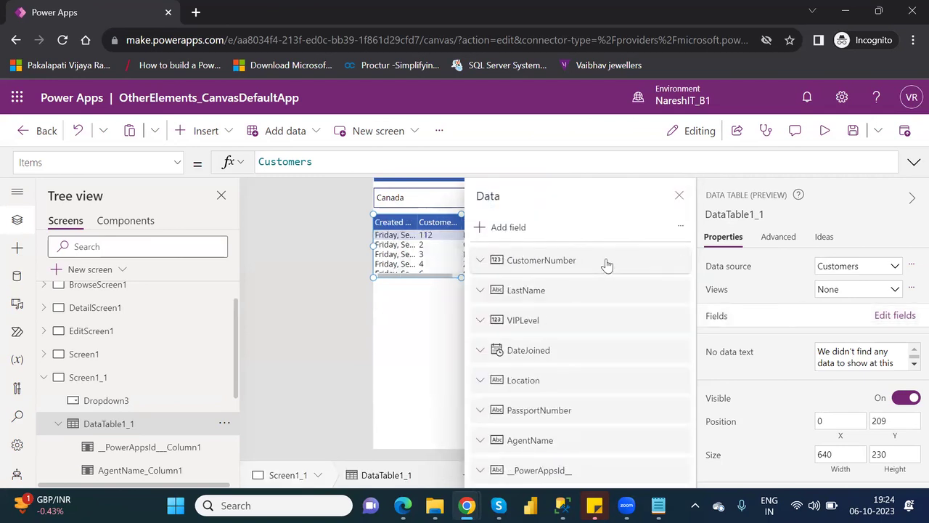
key(Delete)
key(Delete)
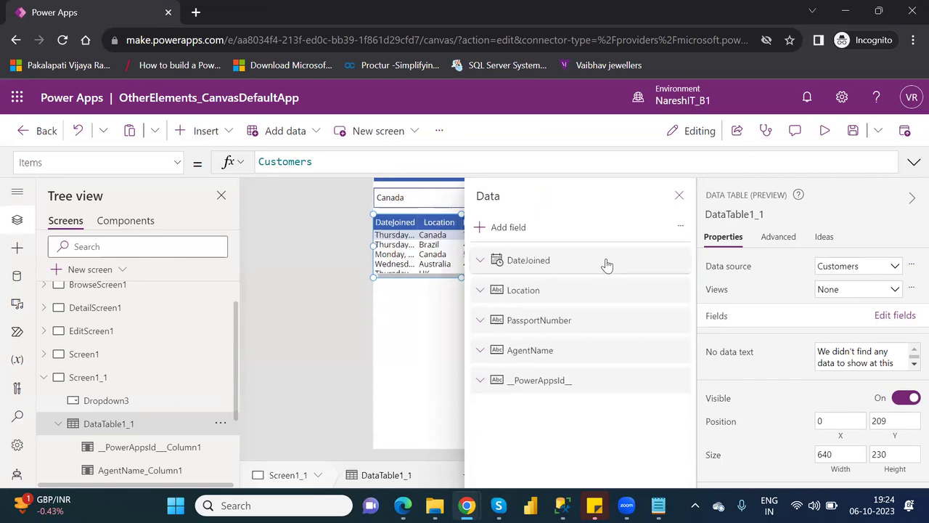
key(Delete)
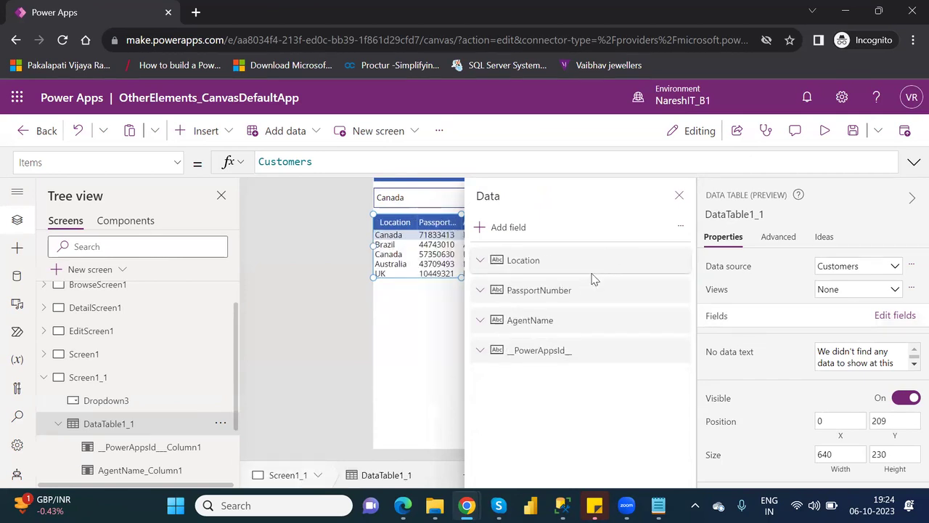
Remove the PassportNumber and __PowerAppsId__ fields from DataTable1_1 and close its field list.
click(583, 290)
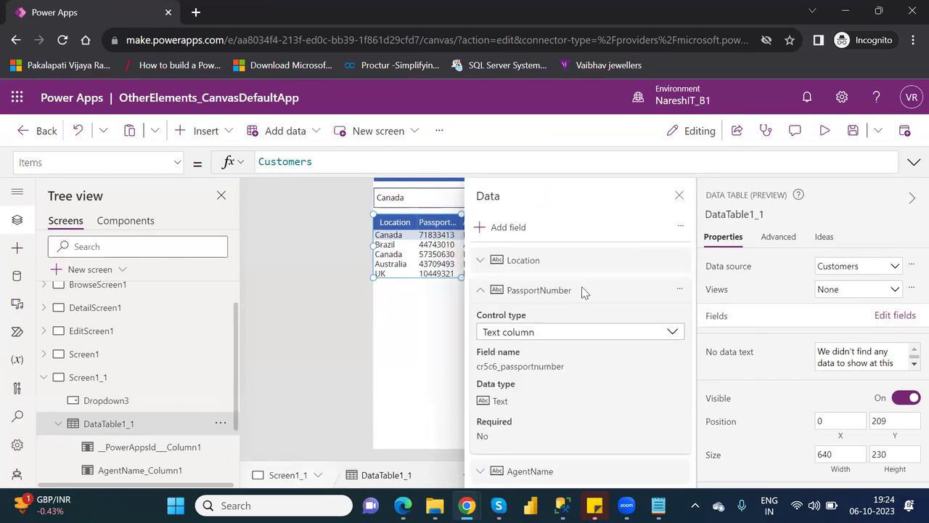
key(Delete)
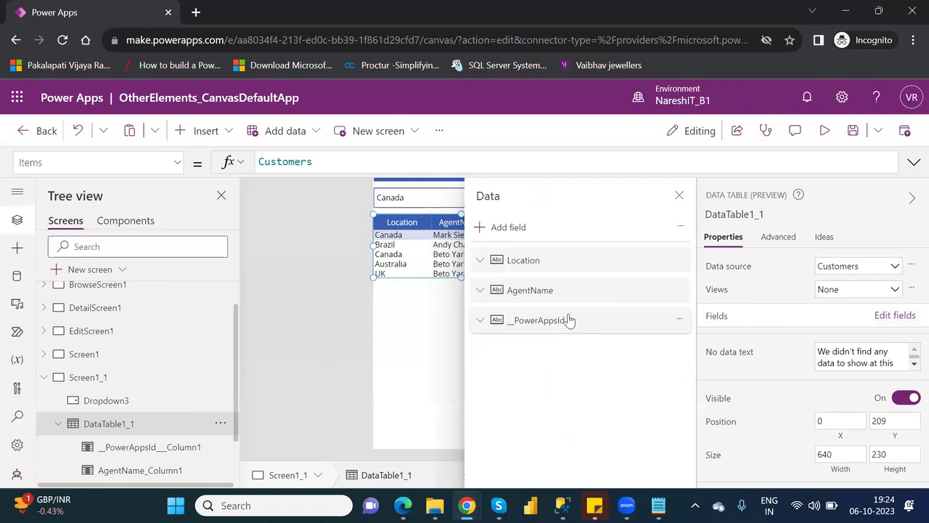
click(569, 320)
key(Delete)
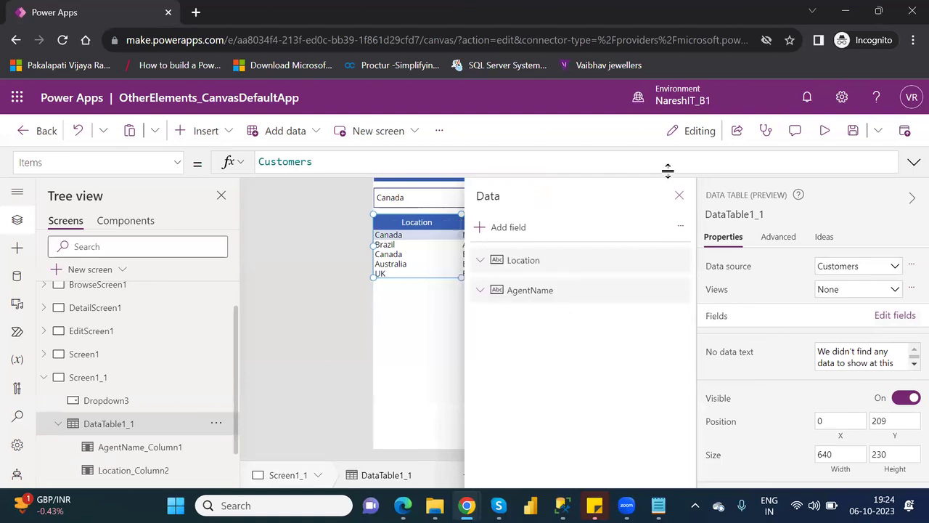
click(680, 196)
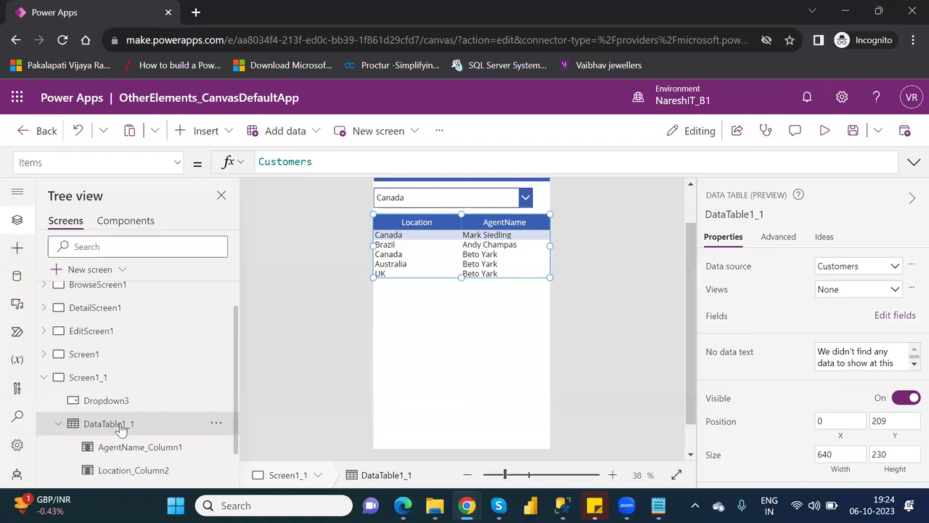
Try wrapping DataTable1_1's Items source in a Filter function over Customers with Location as the tested column.
click(260, 161)
text(Filte)
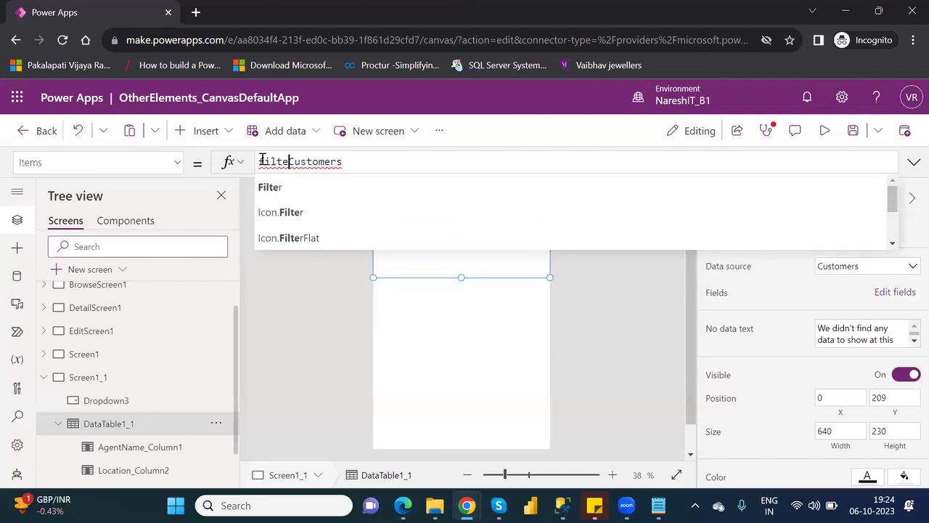
text(r()
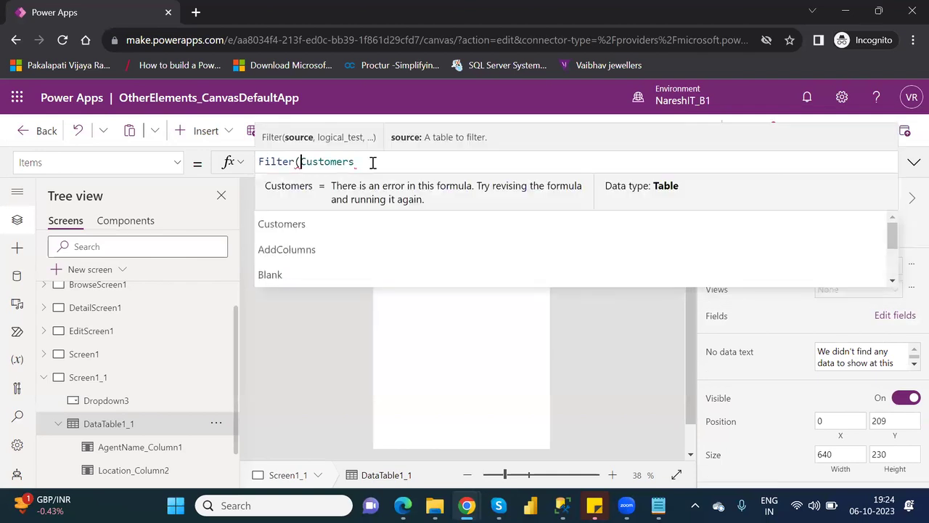
click(372, 163)
text(,location)
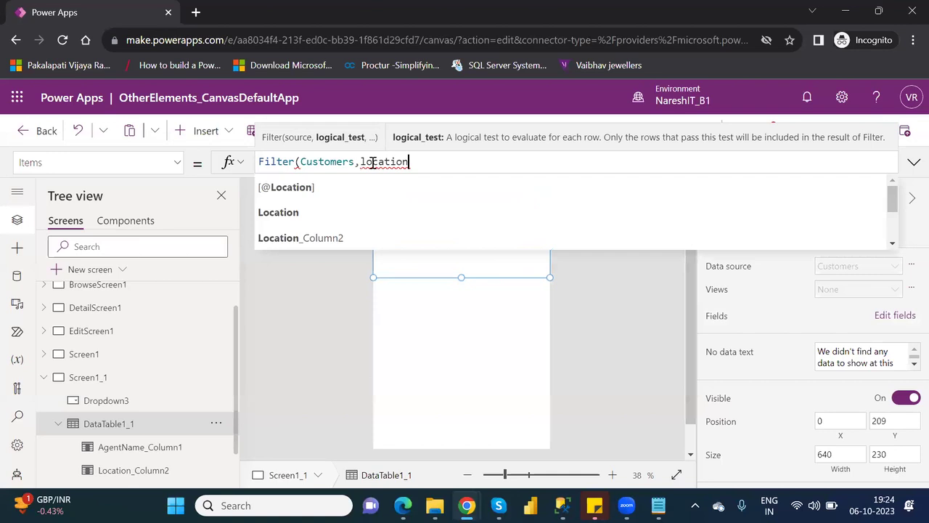
key(Down)
key(Down)
key(Tab)
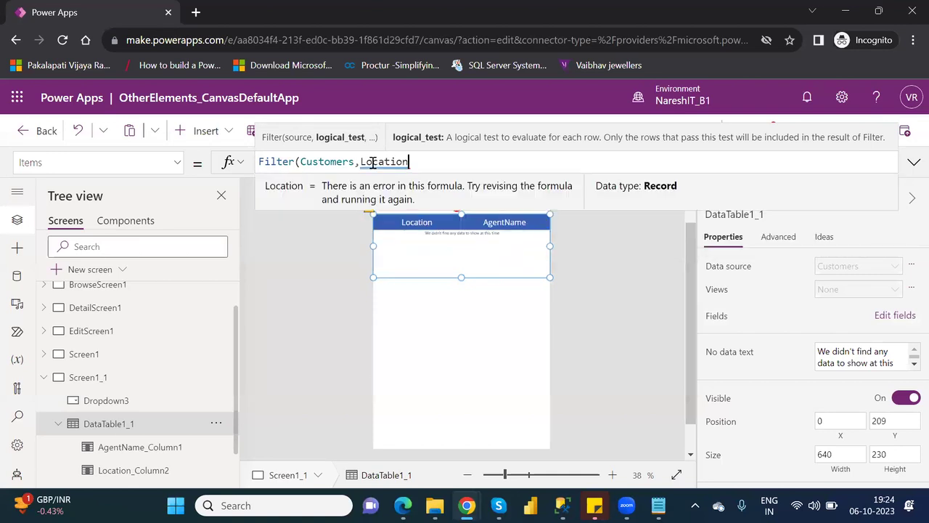
Try completing the filter condition so the formula reads Filter(Customers,Location=Dropdown3.SelectedText).
text(=)
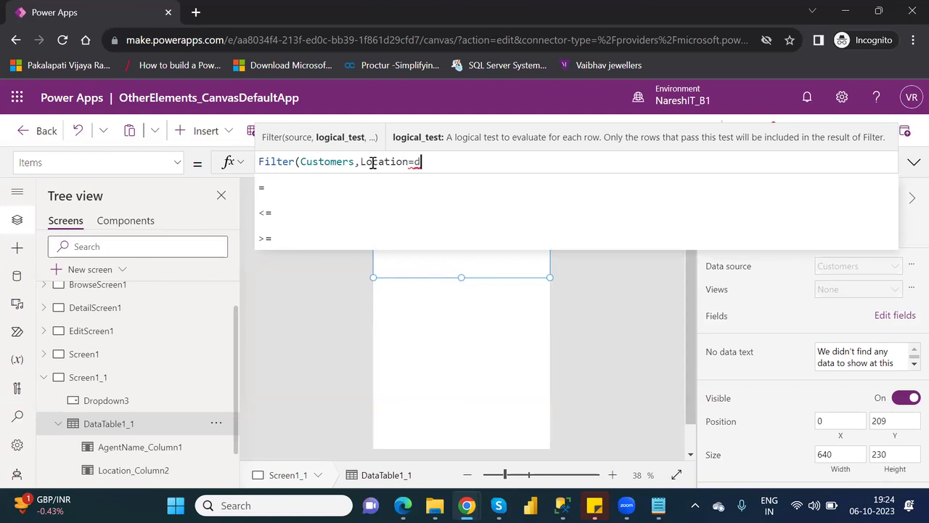
text(drop)
key(Down)
key(Down)
key(Down)
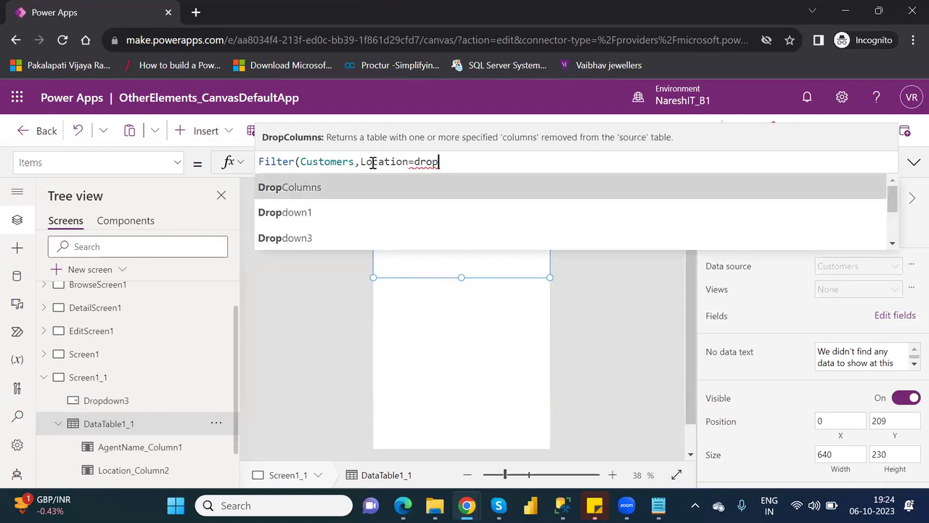
key(Tab)
text(.)
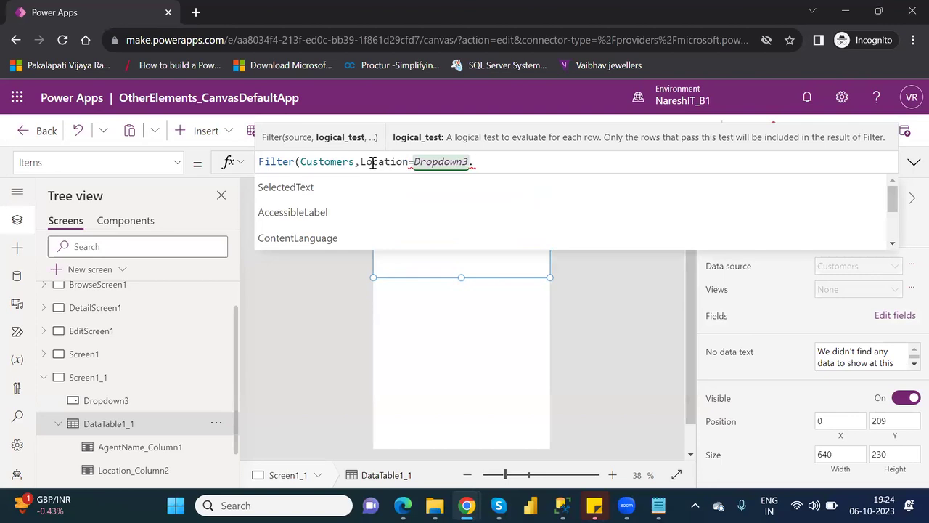
key(Down)
key(Tab)
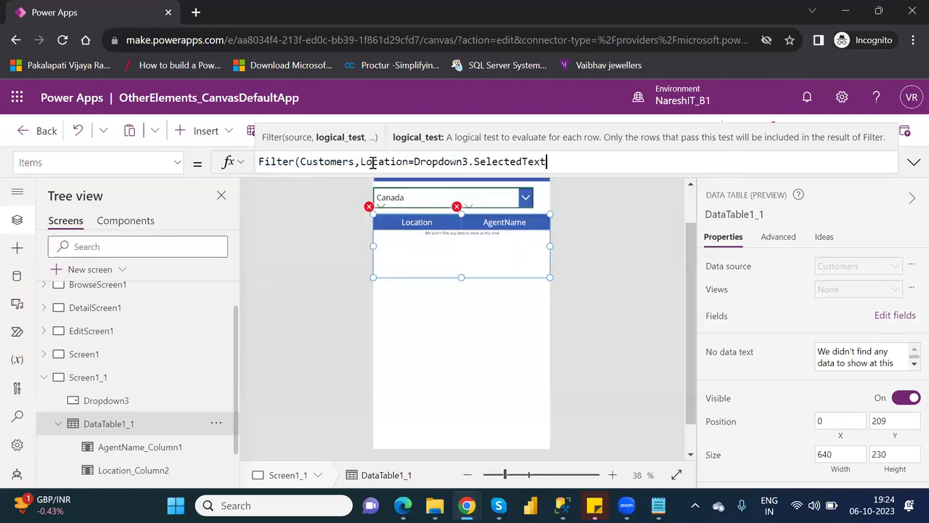
text())
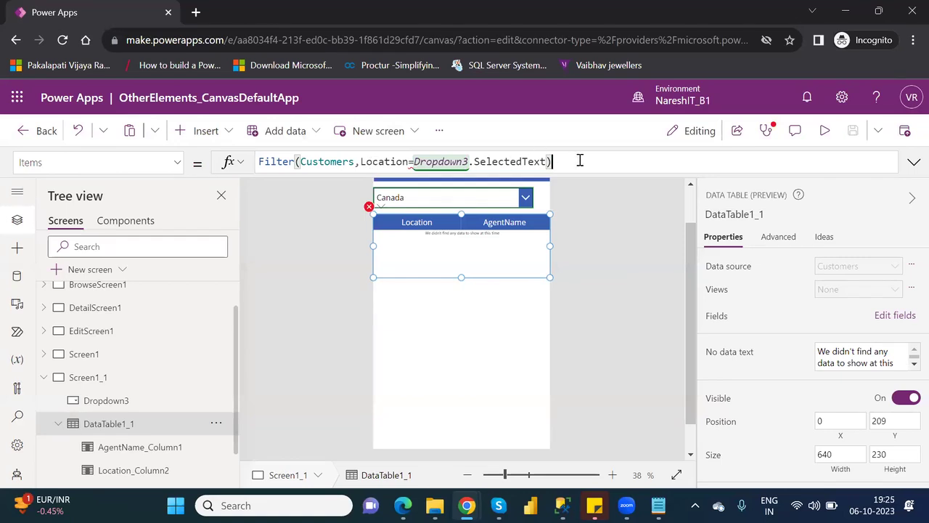
Replace DataTable1_1's Filter formula with a Search function that uses Customers as its source.
drag(580, 160, 260, 161)
text(S)
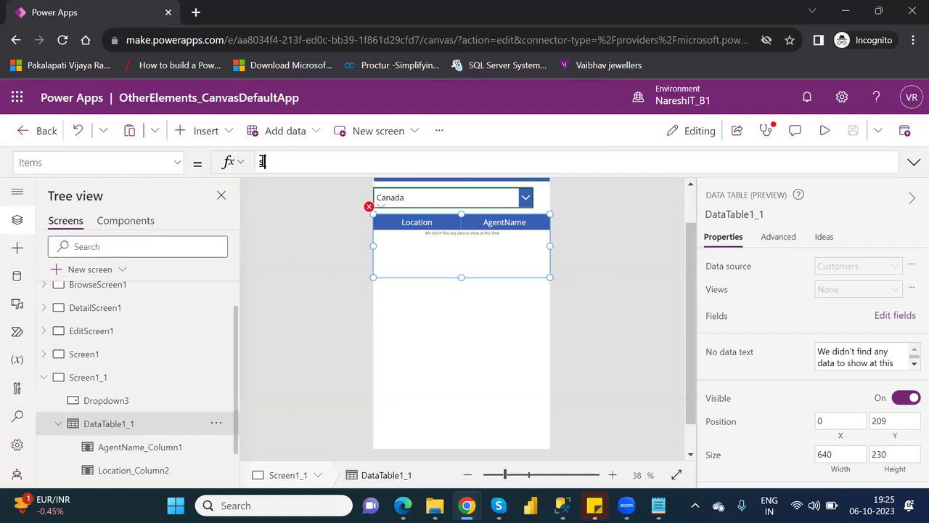
text(earch()
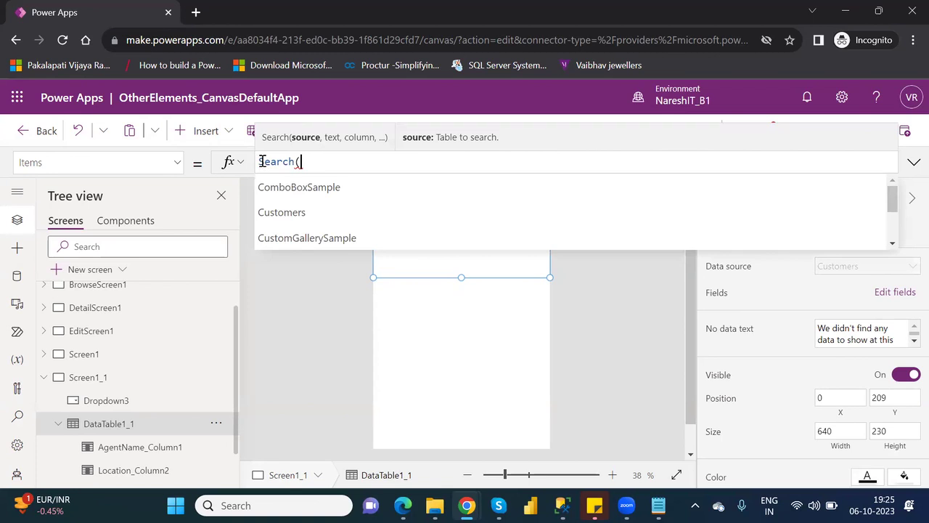
key(Down)
key(Down)
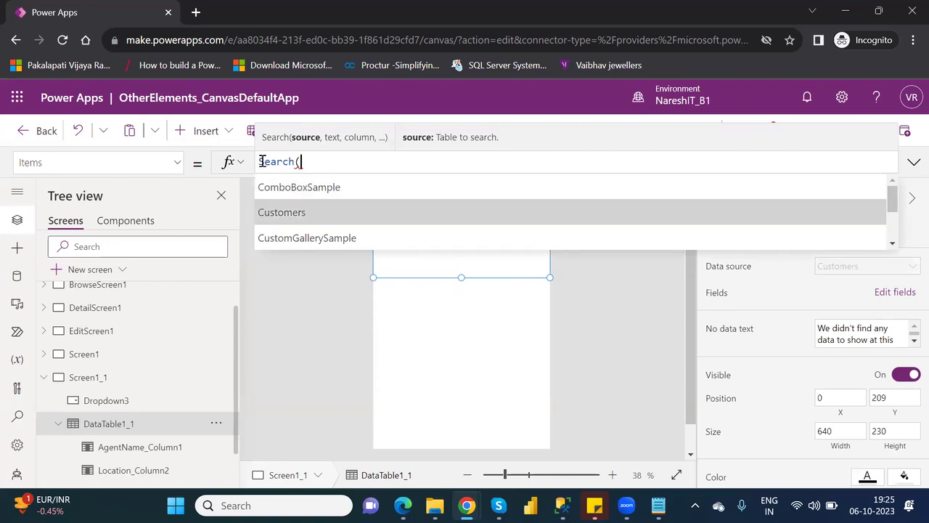
key(Tab)
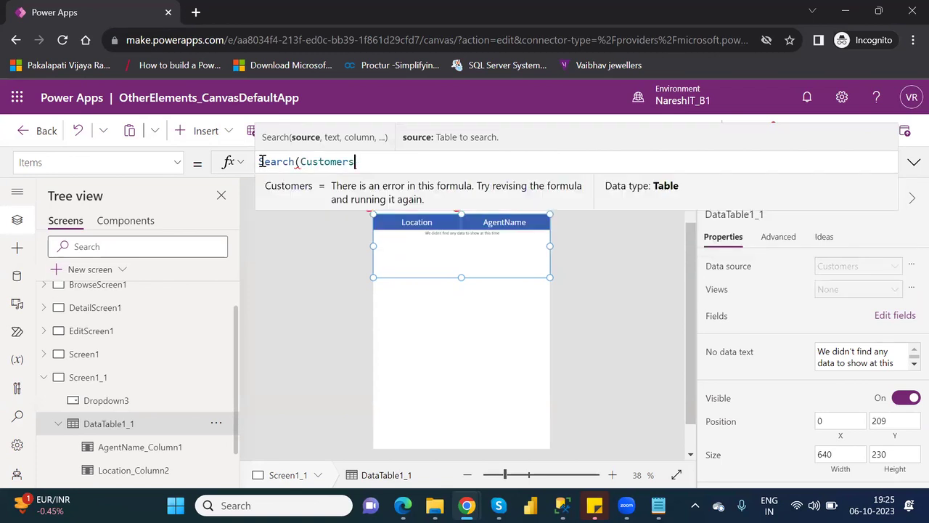
Add Dropdown3.SelectedText as the search text in DataTable1_1's Search formula.
text(,)
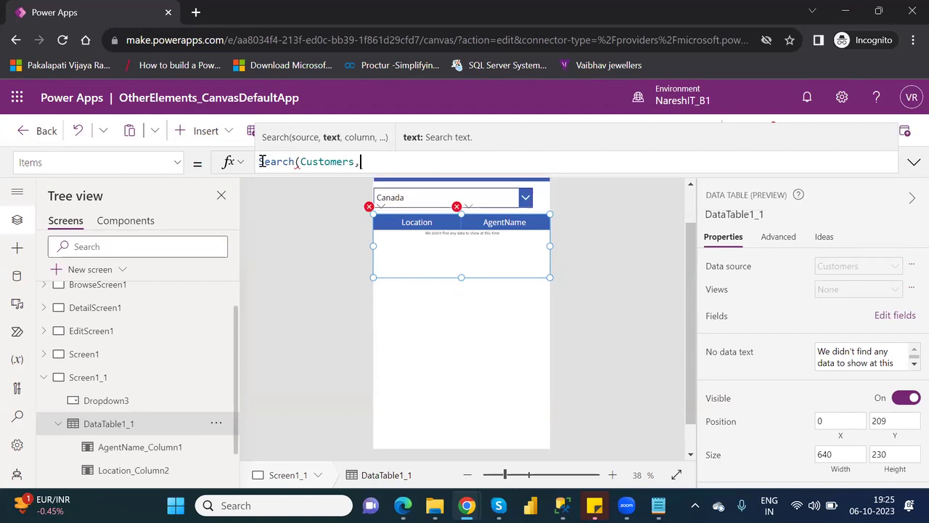
text(drop)
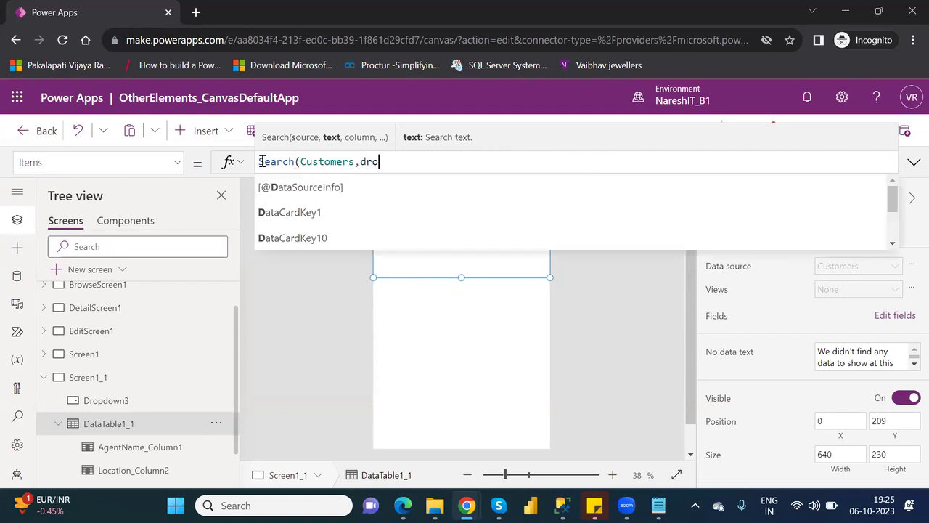
key(Down)
key(Down)
key(Down)
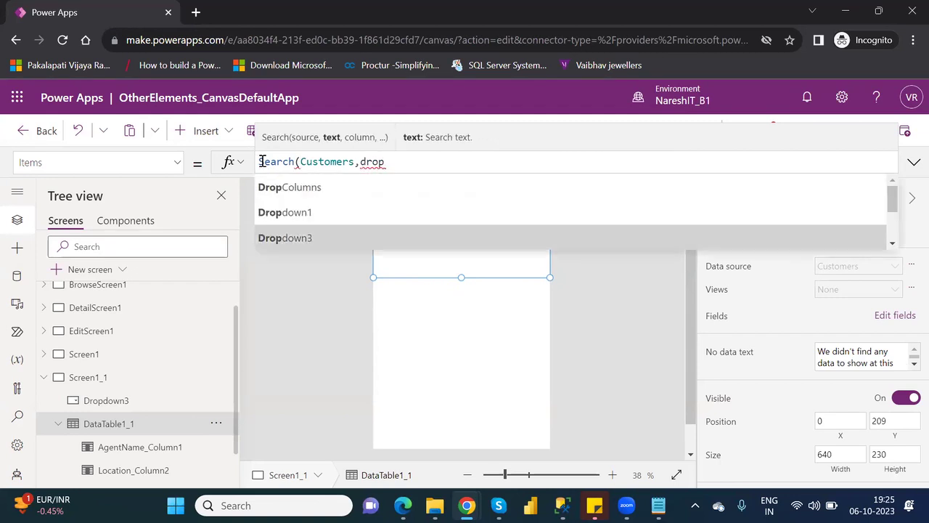
key(Tab)
text(.)
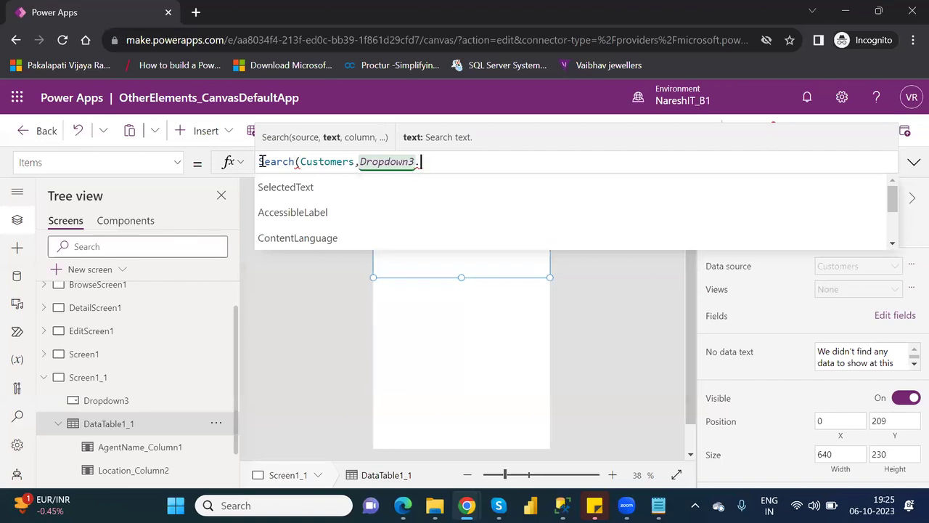
key(Tab)
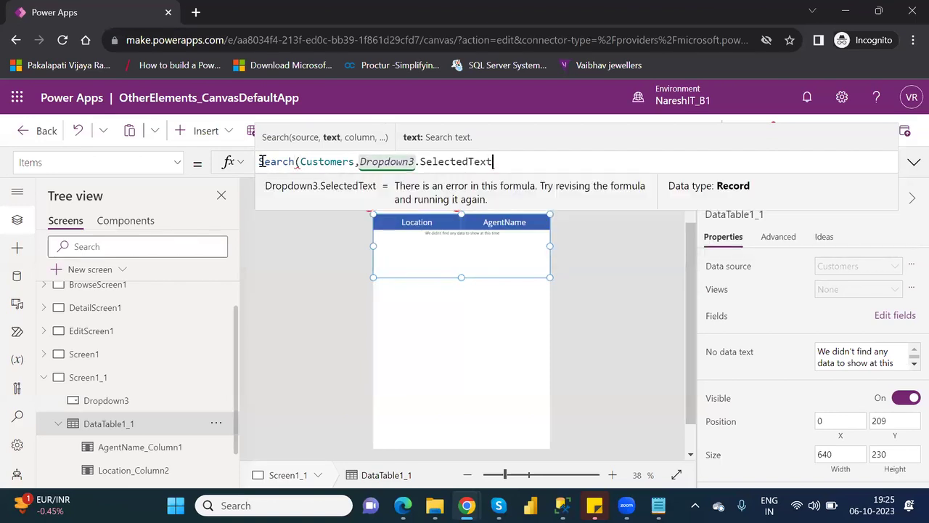
Try completing DataTable1_1's Search formula with "cr5c6_location" as the column to search.
text(,)
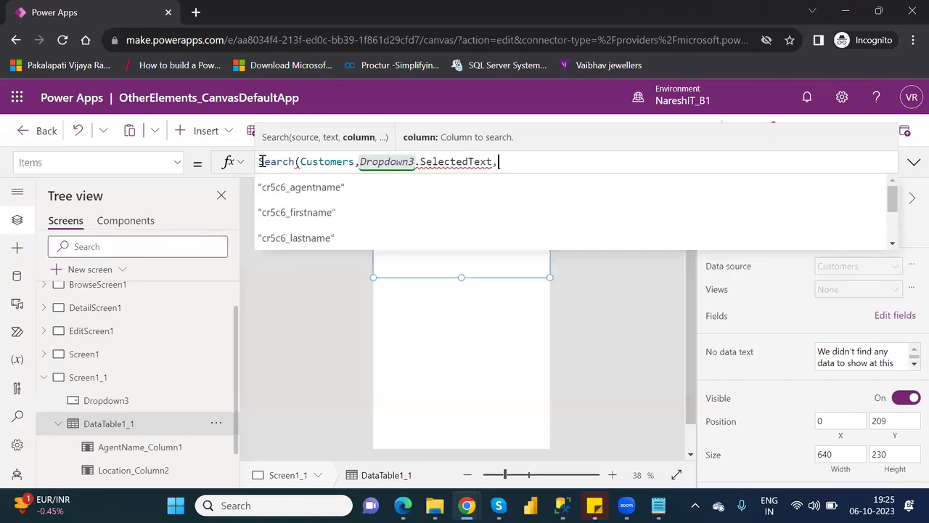
key(Down)
key(Down)
key(Down)
key(Down)
key(Down)
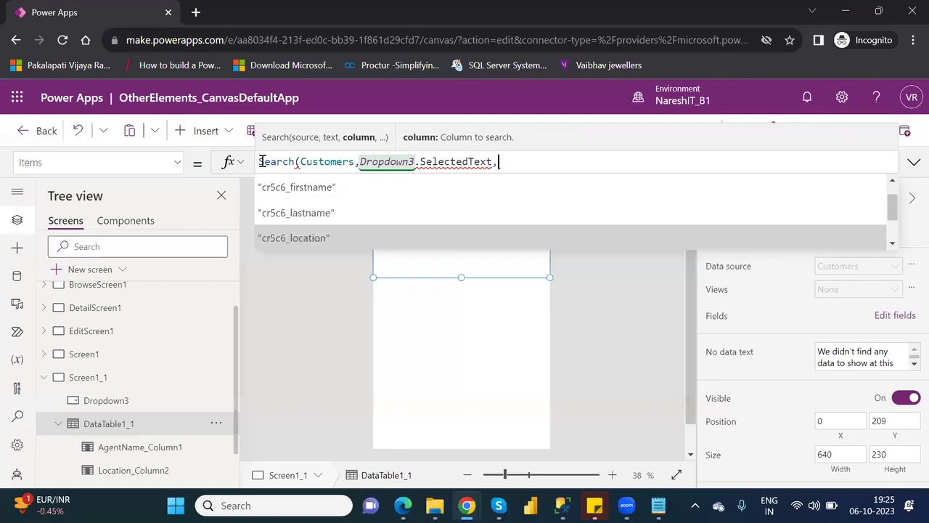
key(Down)
key(Down)
key(Down)
key(Down)
key(Down)
key(Down)
key(Down)
key(Down)
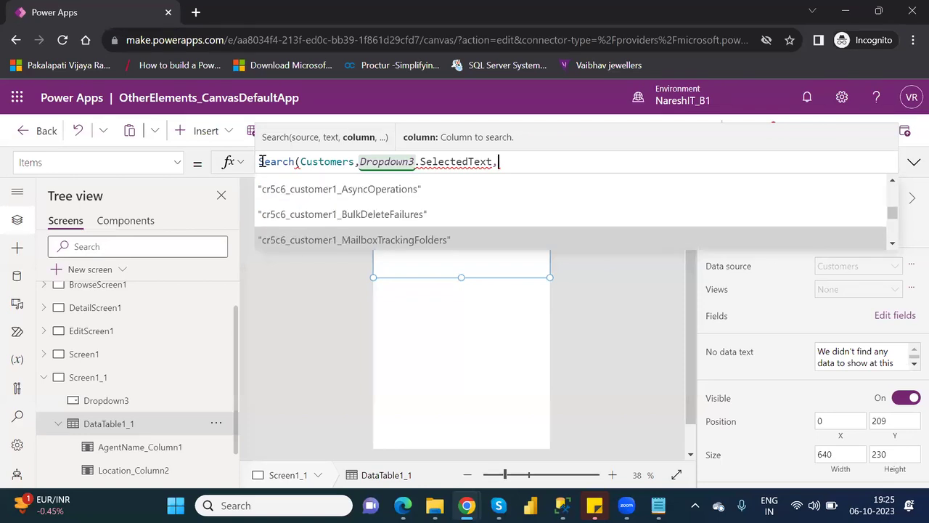
key(Down)
key(Down)
key(Down)
key(Down)
key(Down)
key(Down)
key(Down)
key(Down)
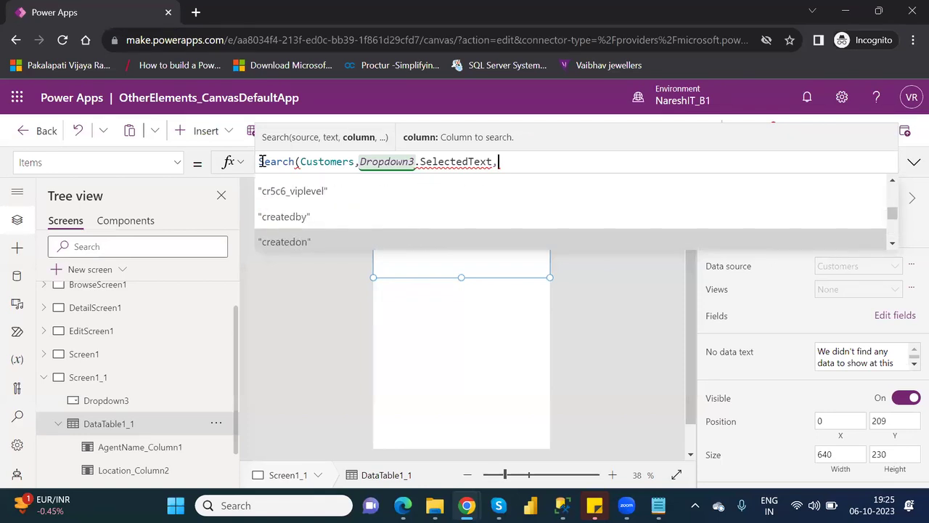
key(Down)
key(Down)
key(Down)
key(Down)
key(Down)
key(Down)
key(Down)
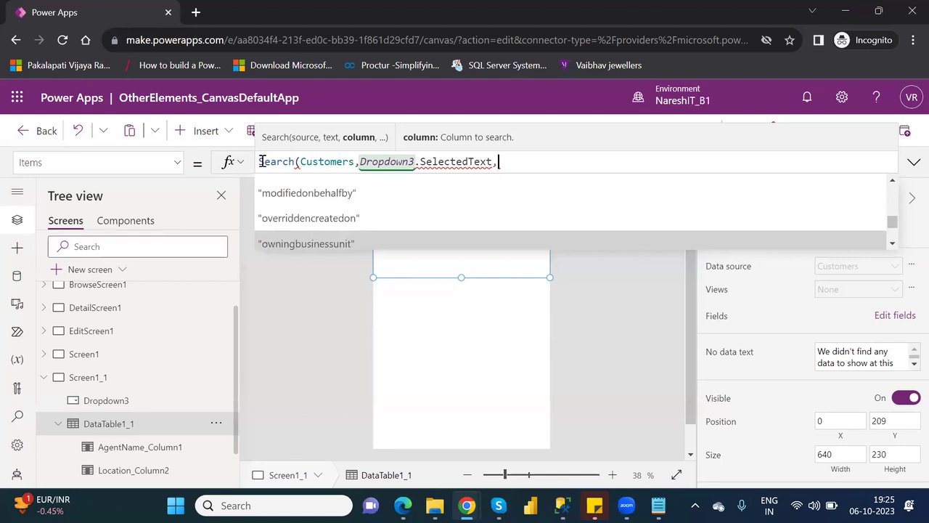
key(Down)
key(Down)
key(Down)
key(Down)
key(Down)
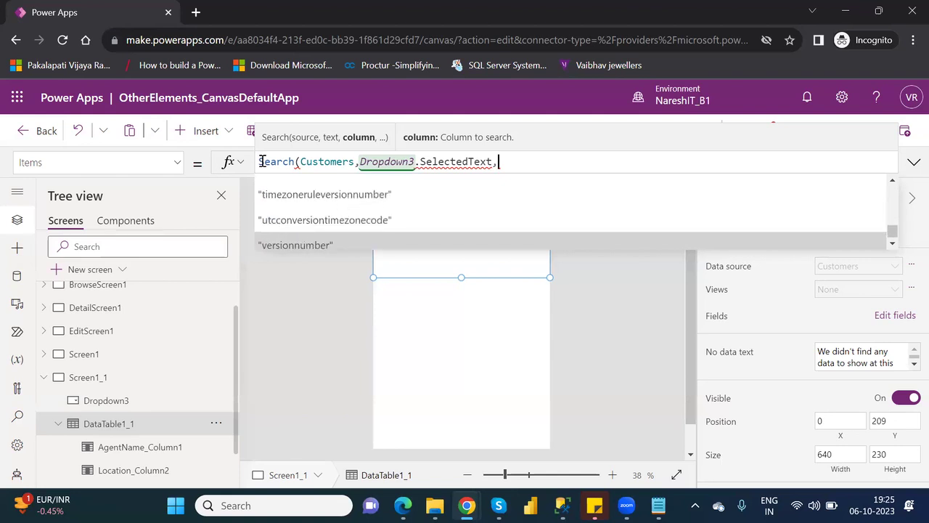
key(Up)
key(Up)
key(Up)
key(Up)
key(Up)
key(Up)
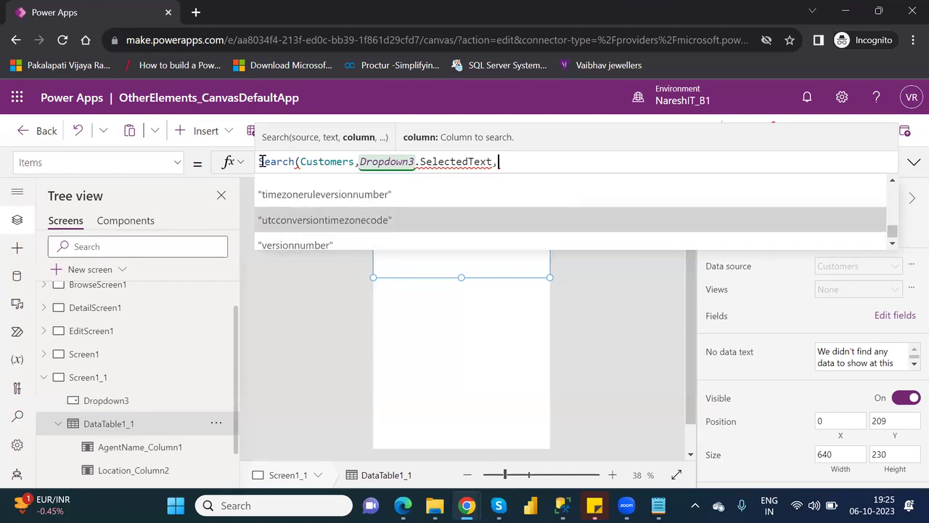
key(Up)
key(Up)
key(Up)
key(Up)
key(Up)
key(Up)
key(Up)
key(Up)
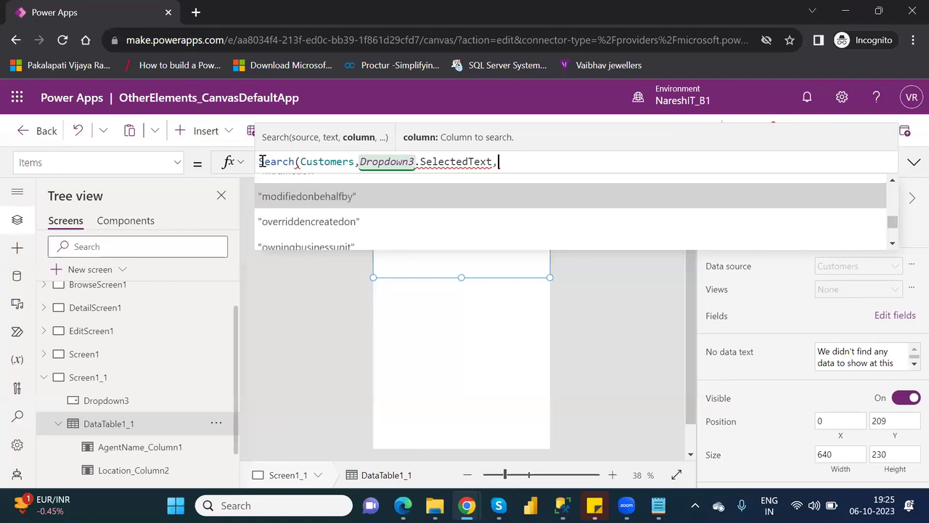
key(Up)
key(Up)
key(Up)
key(Up)
key(Up)
key(Up)
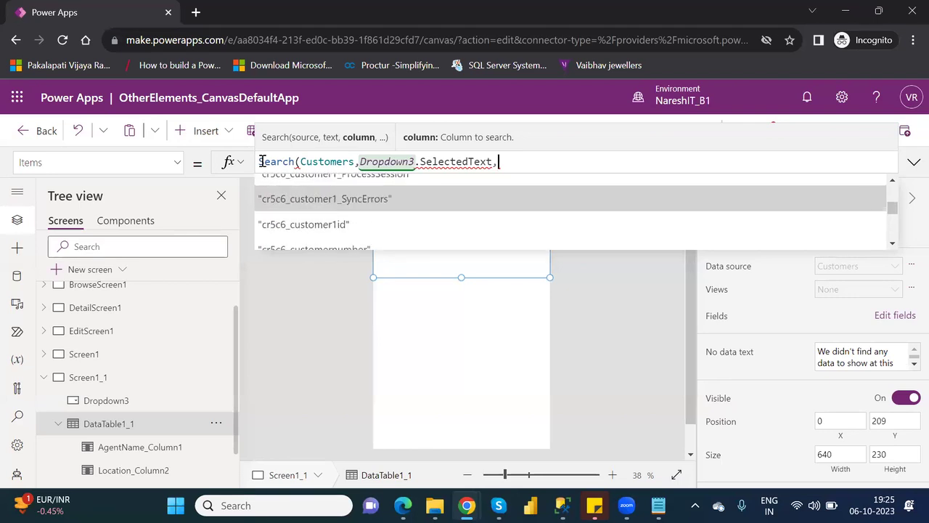
key(Up)
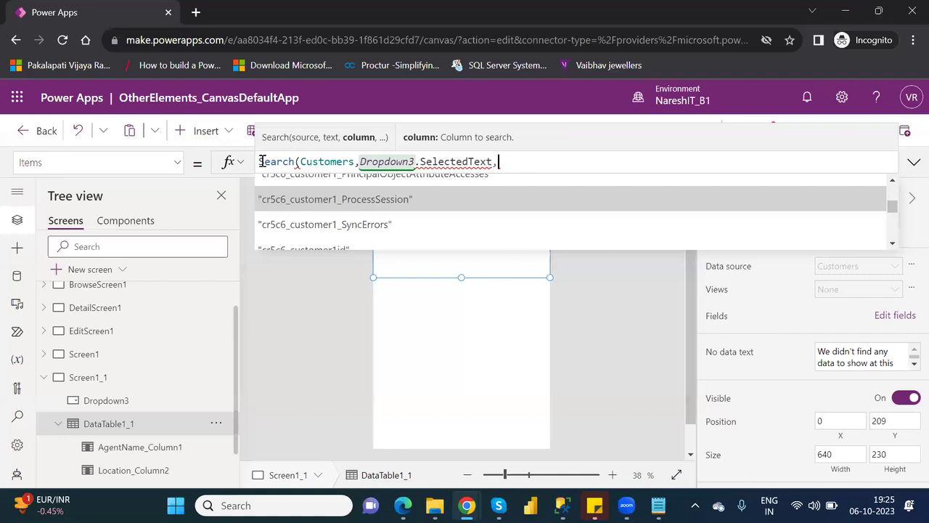
key(Up)
key(Up)
key(Up)
key(Up)
key(Up)
key(Up)
key(Up)
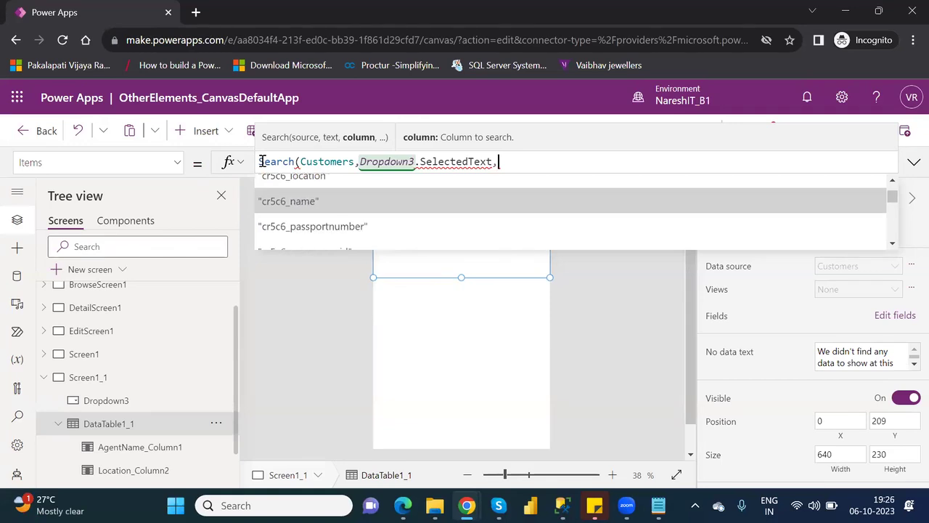
key(Up)
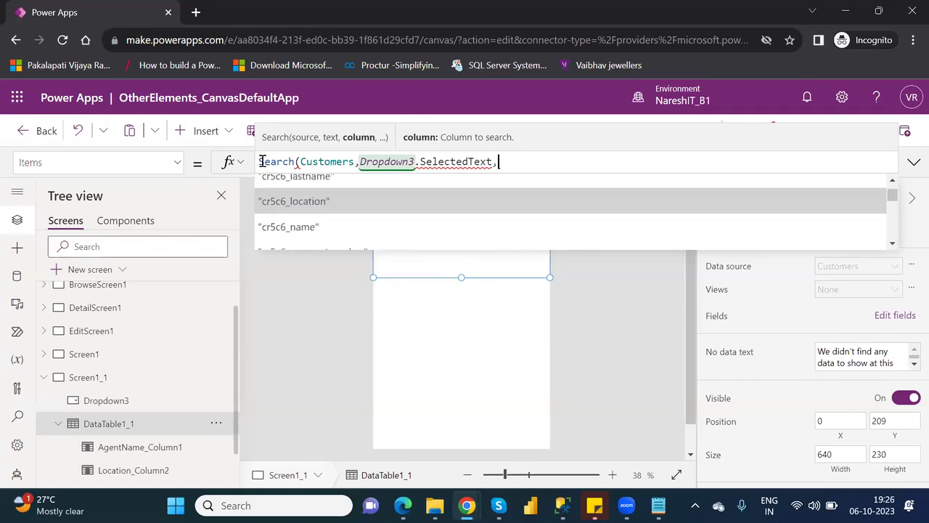
key(Tab)
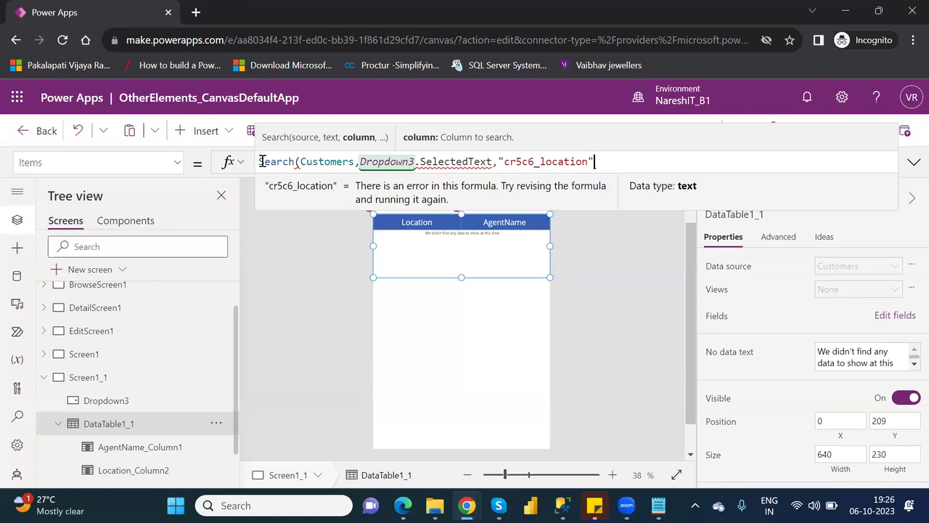
text())
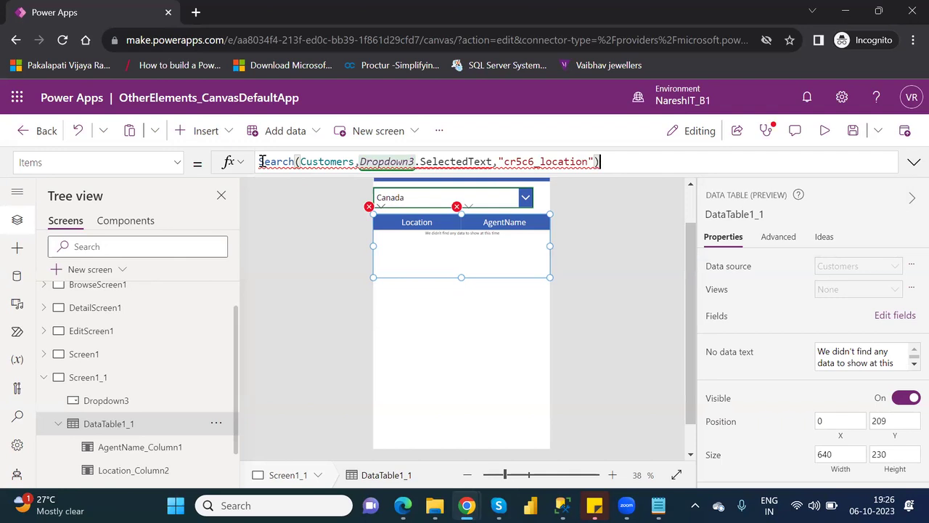
Examine the Search syntax in BrowseGallery1's Items formula on BrowseScreen1 and return to DataTable1_1's Items formula on Screen1_1.
click(104, 289)
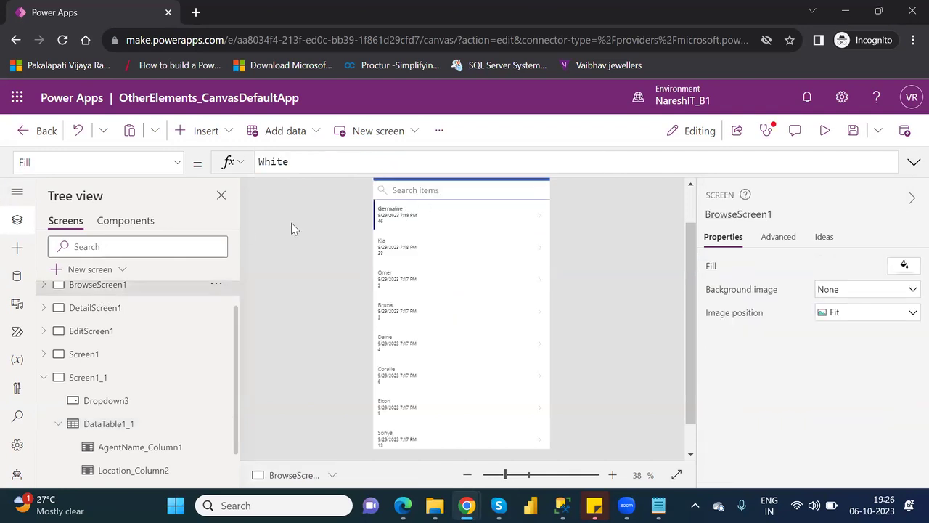
click(43, 287)
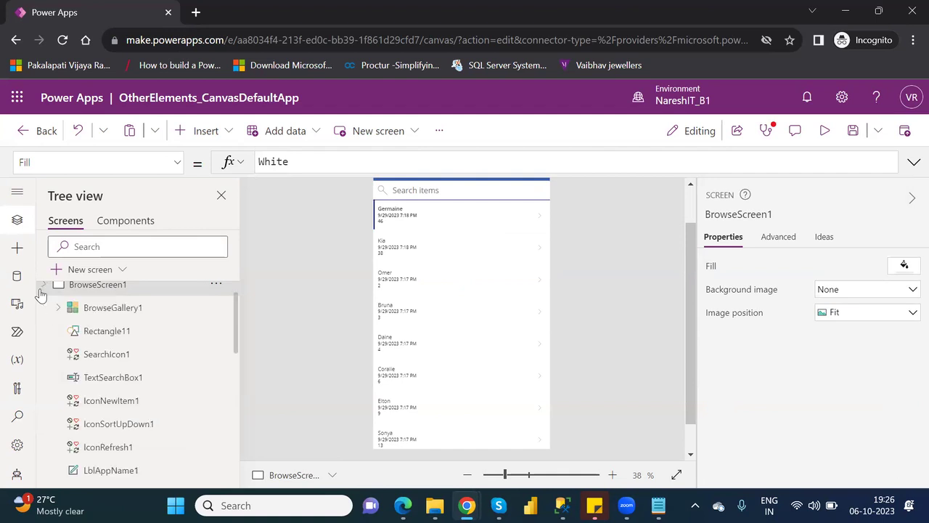
click(114, 308)
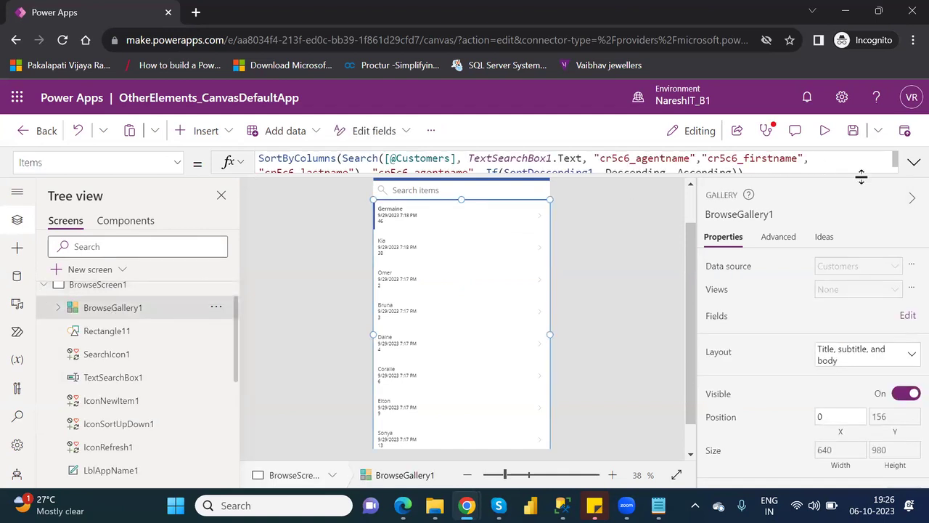
click(913, 163)
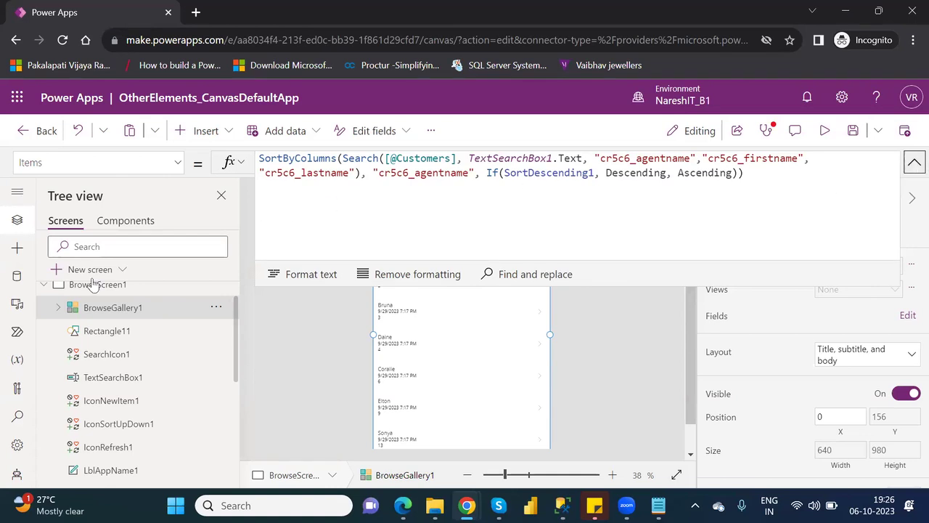
click(50, 288)
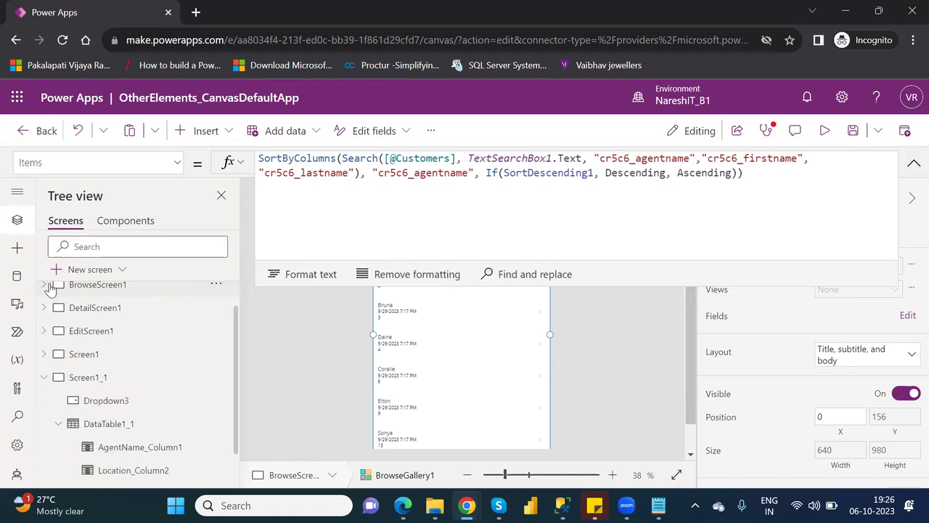
click(114, 384)
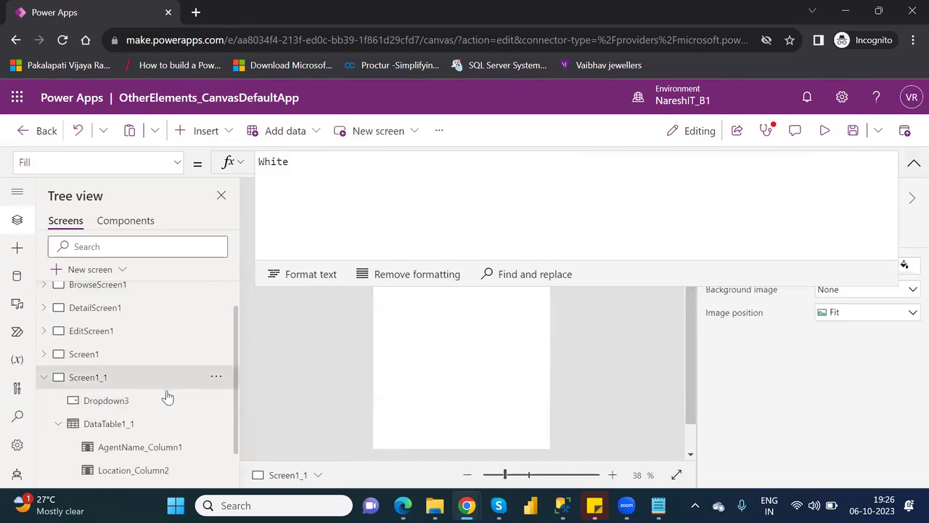
click(133, 424)
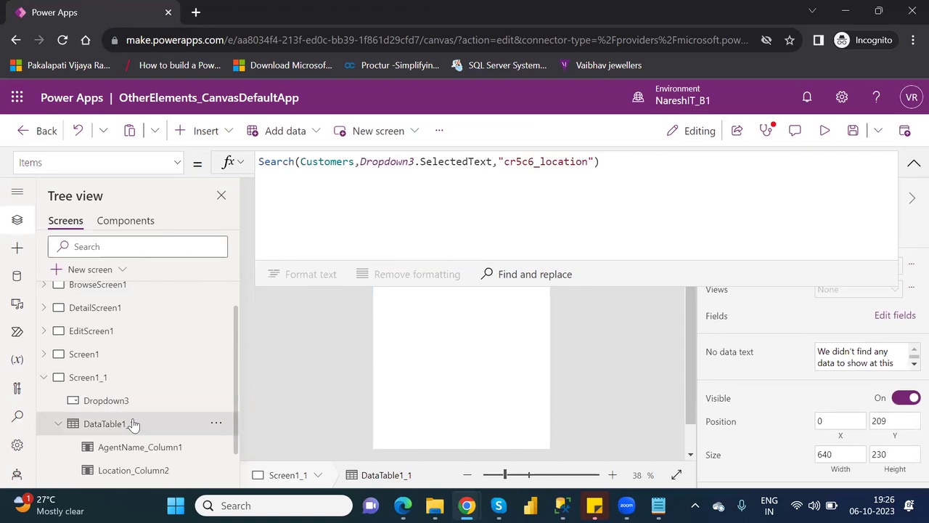
click(913, 167)
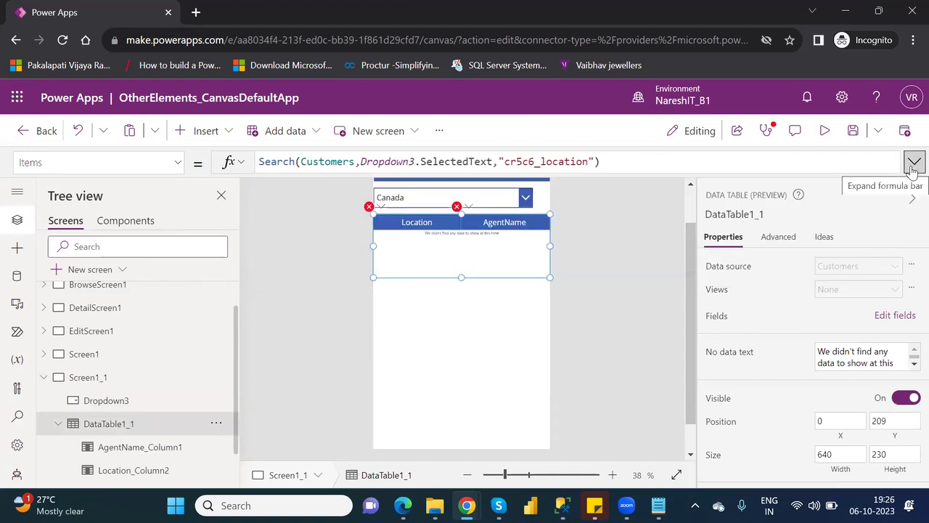
Replace DataTable1_1's Search formula with a Filter function that uses Customers as its source.
click(595, 161)
drag(596, 161, 504, 161)
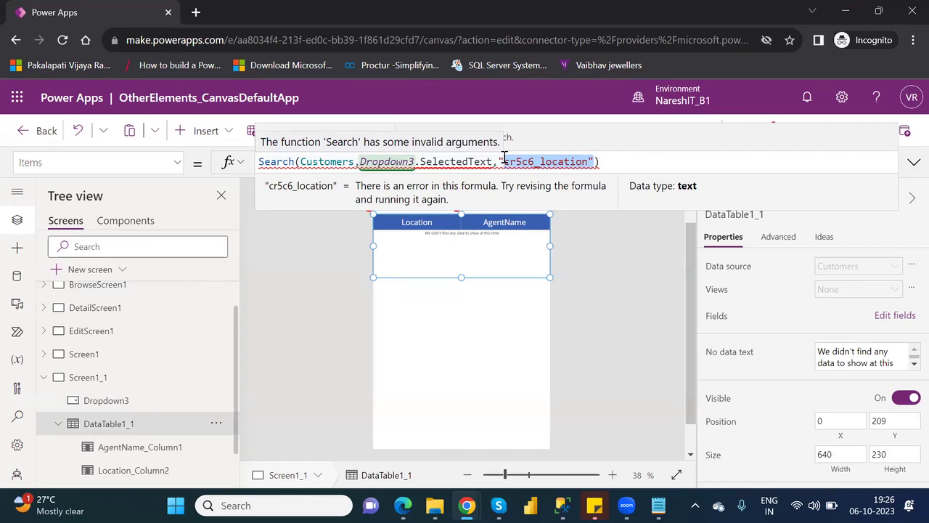
key(BackSpace)
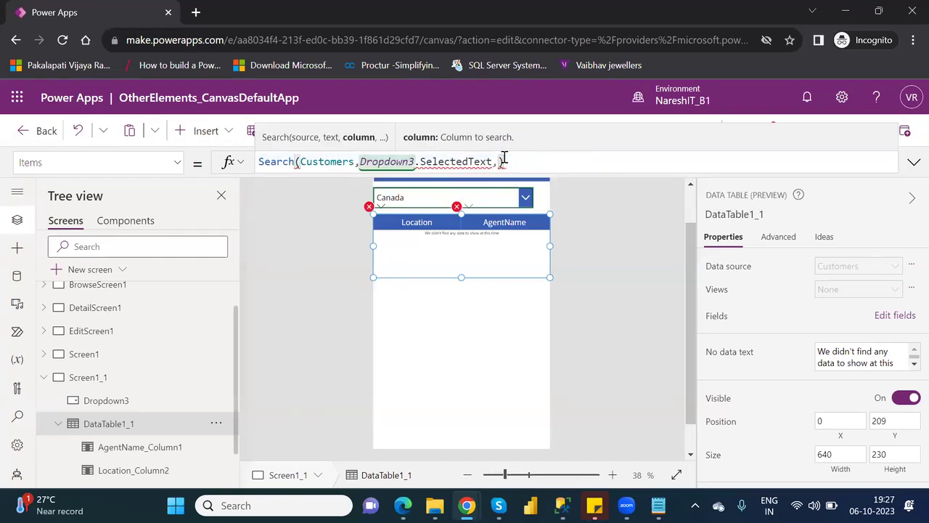
drag(523, 162, 259, 163)
drag(512, 159, 258, 162)
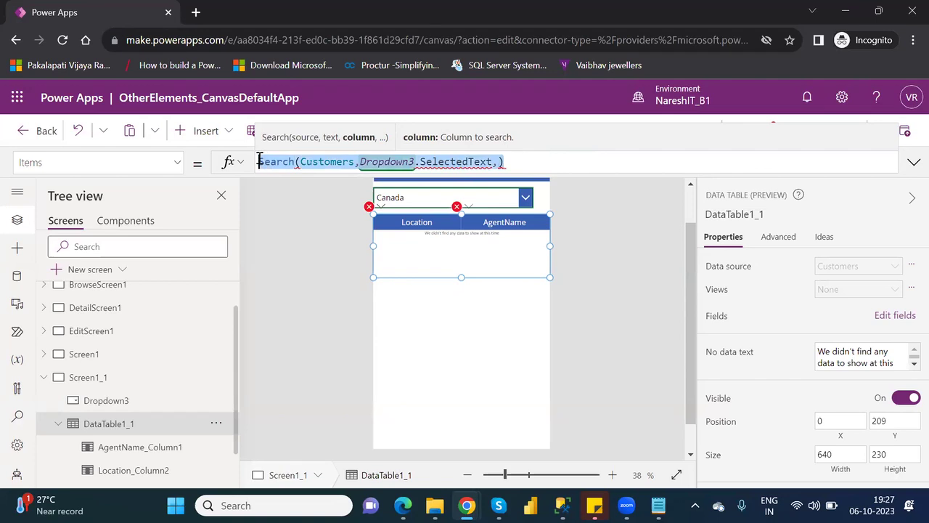
text(Filte)
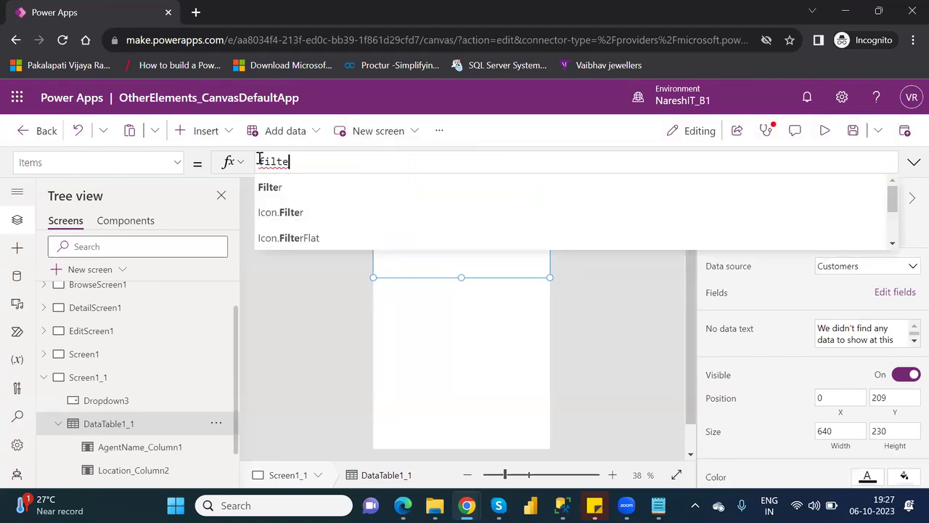
text(r()
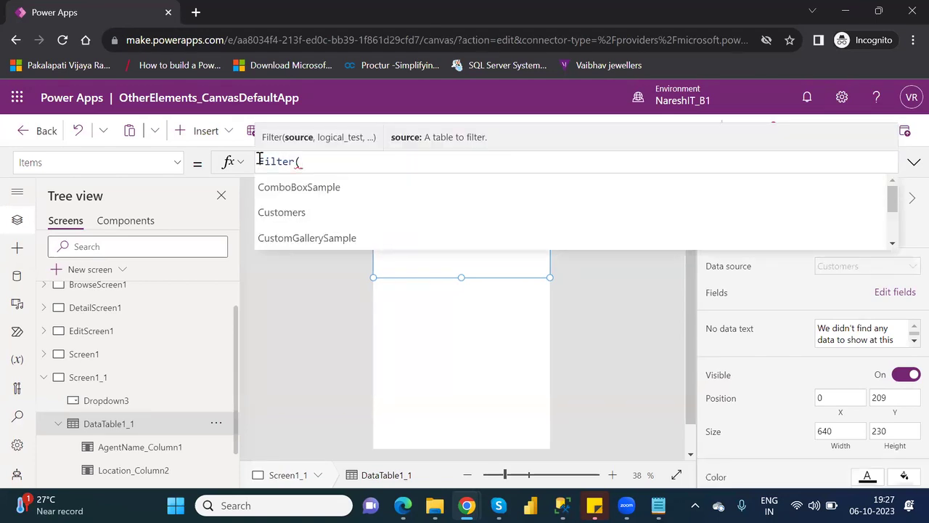
text(Customers)
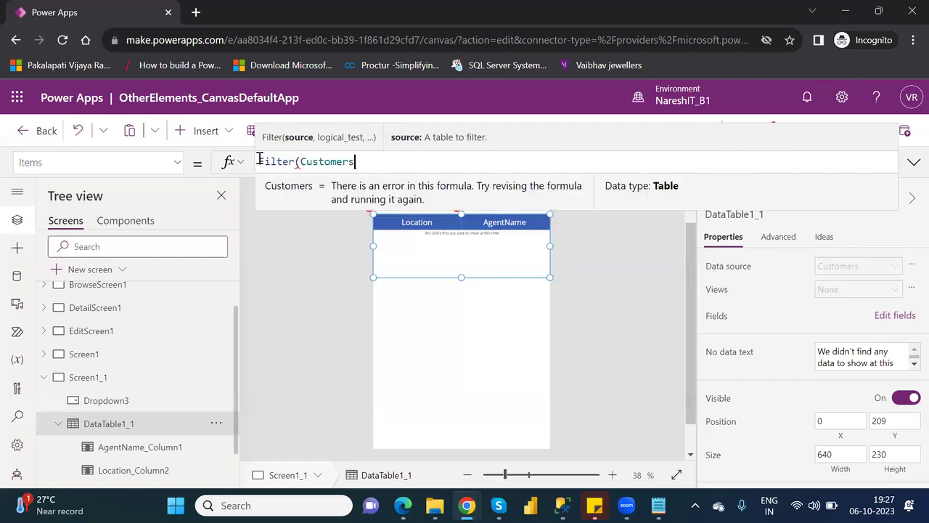
text(,)
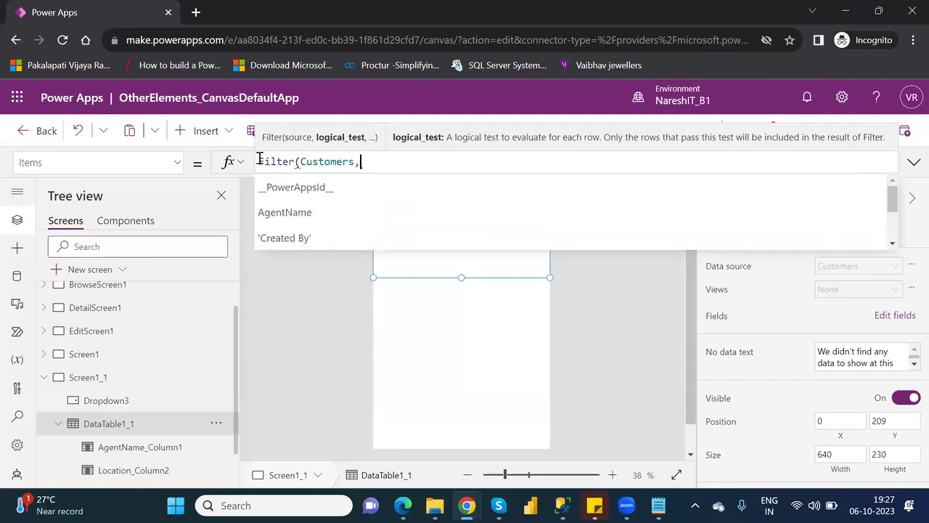
text(loca)
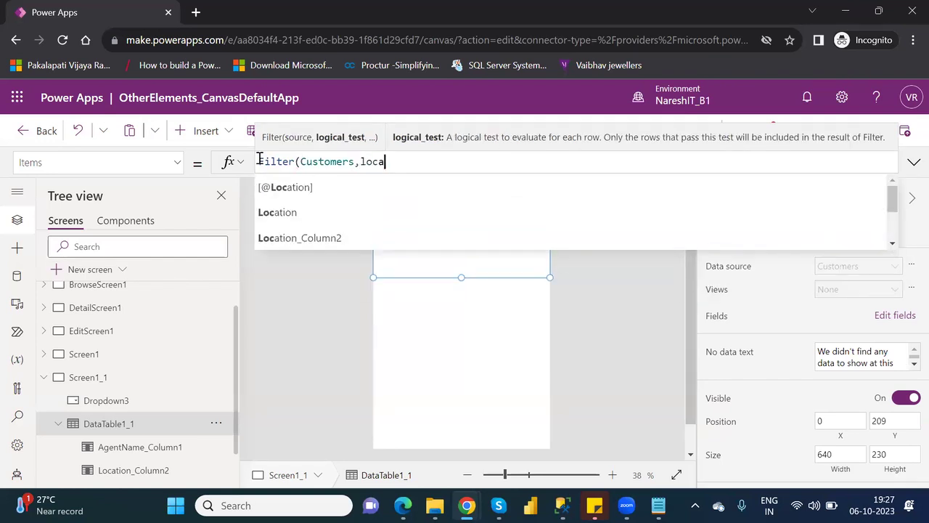
key(BackSpace)
key(BackSpace)
key(BackSpace)
key(BackSpace)
key(BackSpace)
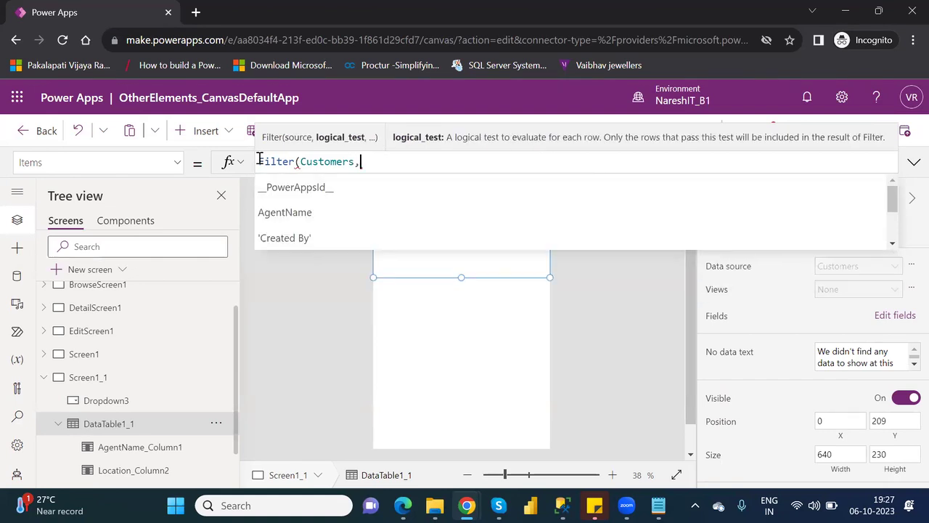
Start the logical test in DataTable1_1's Filter formula with the Location column and an equals sign.
key(Down)
key(Down)
key(Down)
key(Down)
key(Down)
key(Down)
key(Down)
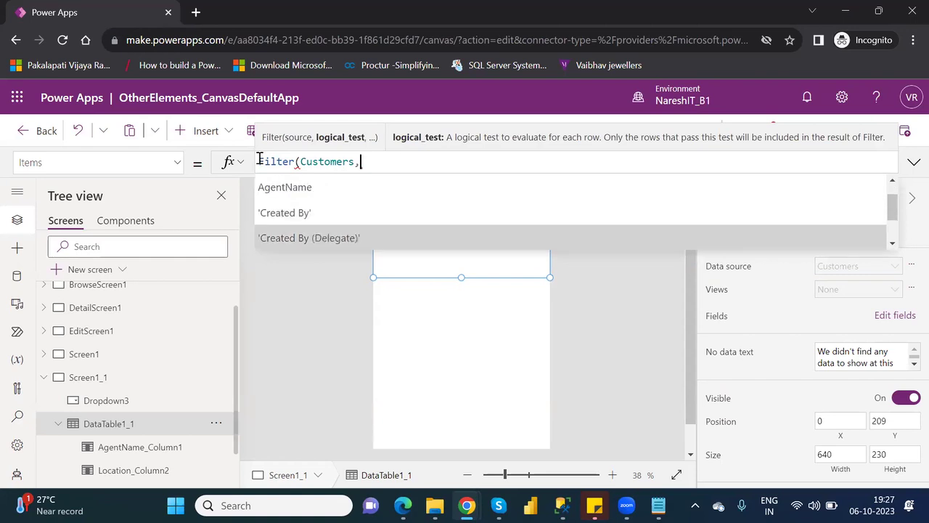
key(Down)
key(Down)
key(Down)
key(Down)
key(Down)
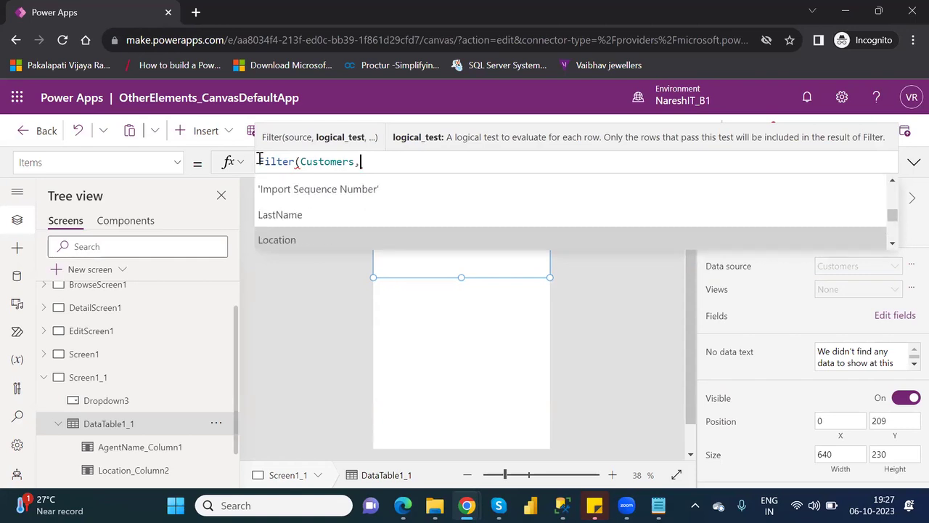
key(Up)
key(Tab)
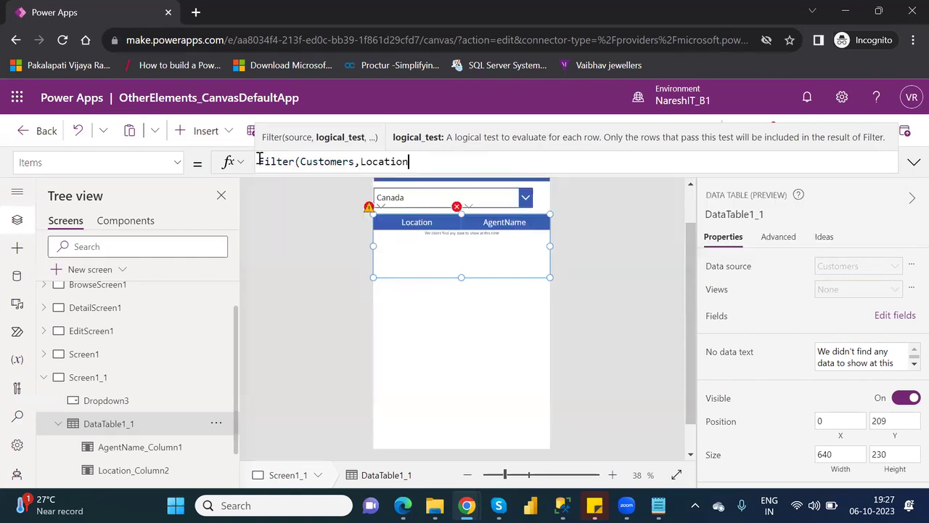
text(=)
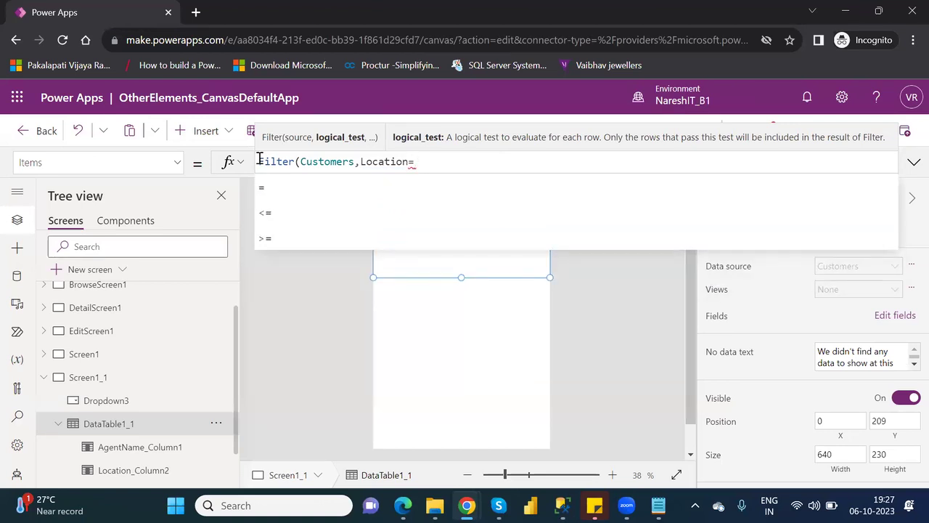
Insert Dropdown3 as the control that Location is compared with in the Filter formula.
text(drop)
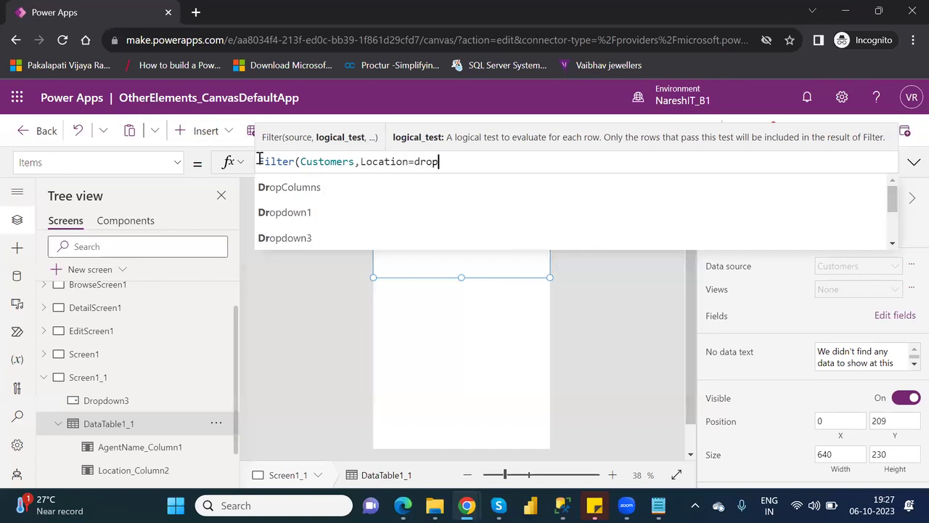
key(Down)
key(Down)
key(Down)
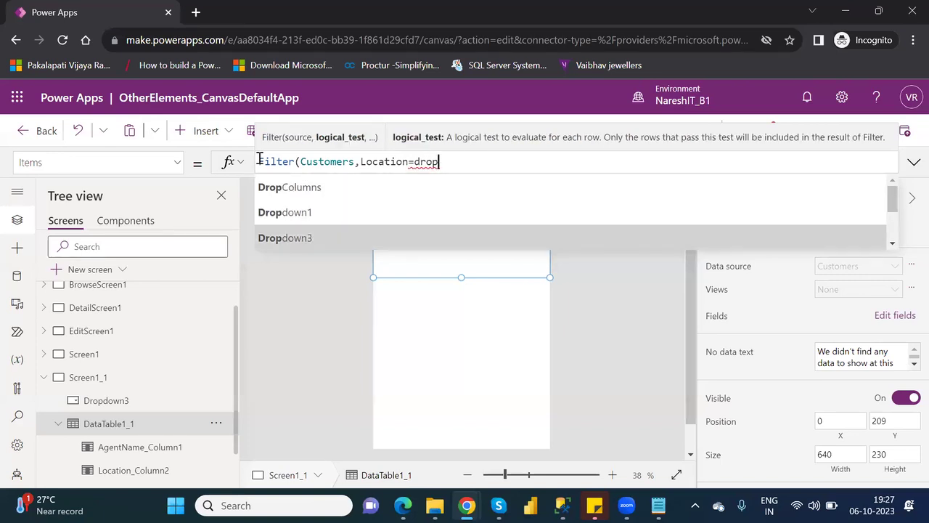
key(Tab)
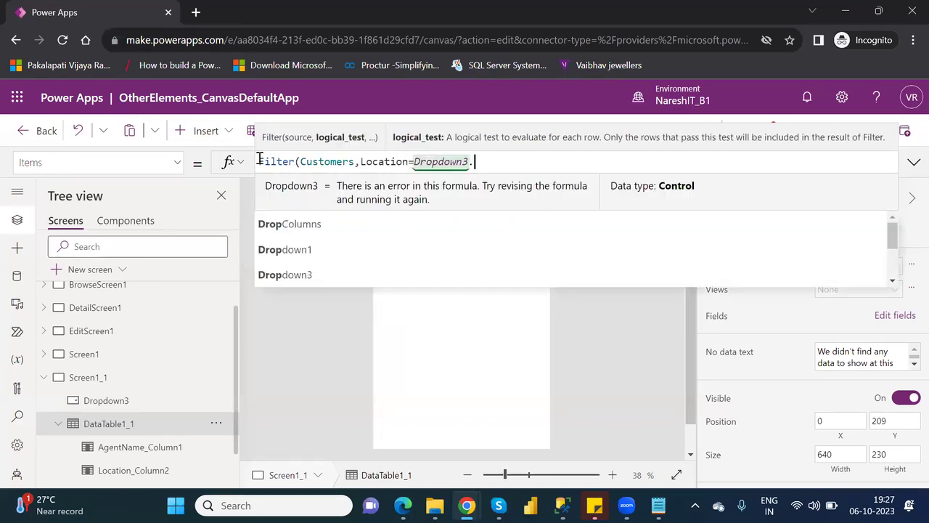
Try completing the Filter formula with Dropdown3's Selected property and a closing parenthesis.
text(.)
key(Down)
key(Down)
key(Down)
key(Down)
key(Down)
key(Down)
key(Down)
key(Down)
key(Down)
key(Down)
key(Down)
key(Down)
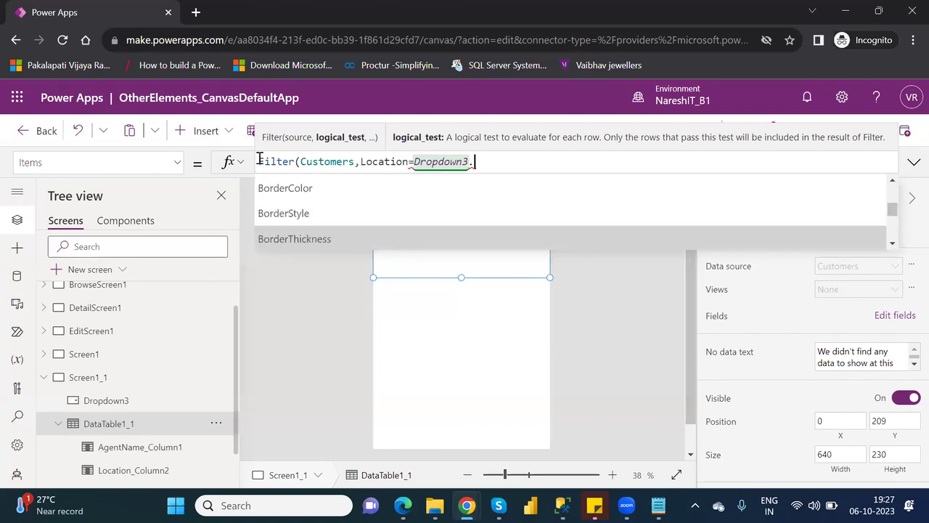
key(Down)
key(Down)
key(Down)
key(Down)
key(Down)
key(Down)
key(Down)
key(Down)
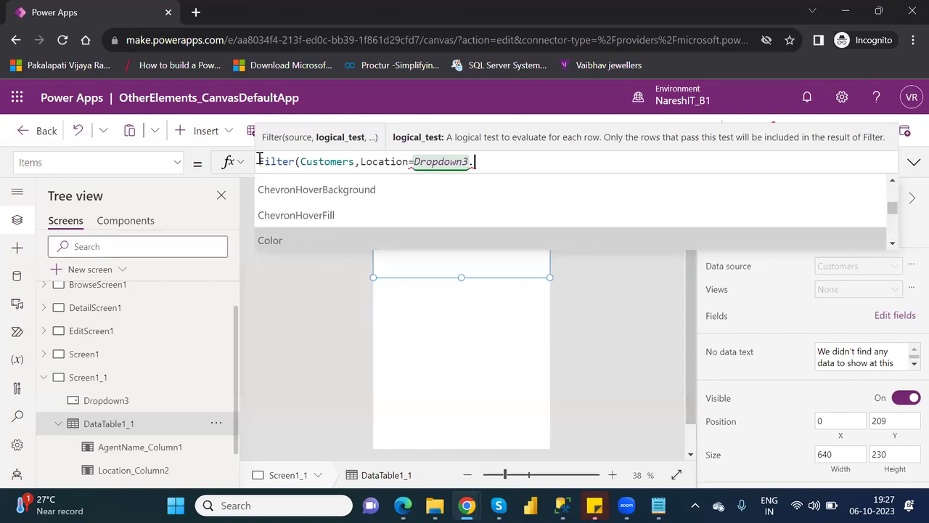
key(Down)
key(Down)
key(Down)
key(Down)
key(Down)
key(Down)
key(Down)
key(Down)
key(Down)
key(Down)
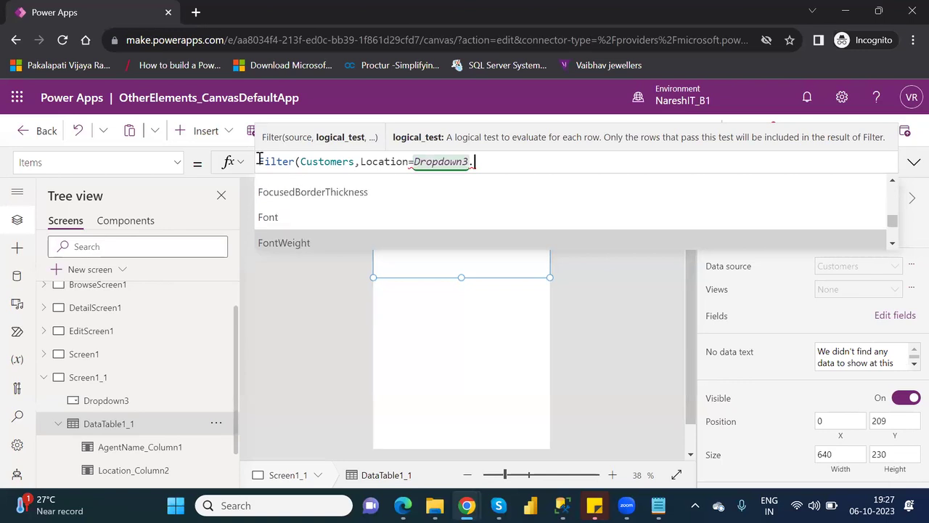
key(Down)
key(Down)
key(Down)
key(Down)
key(Down)
key(Down)
key(Down)
key(Down)
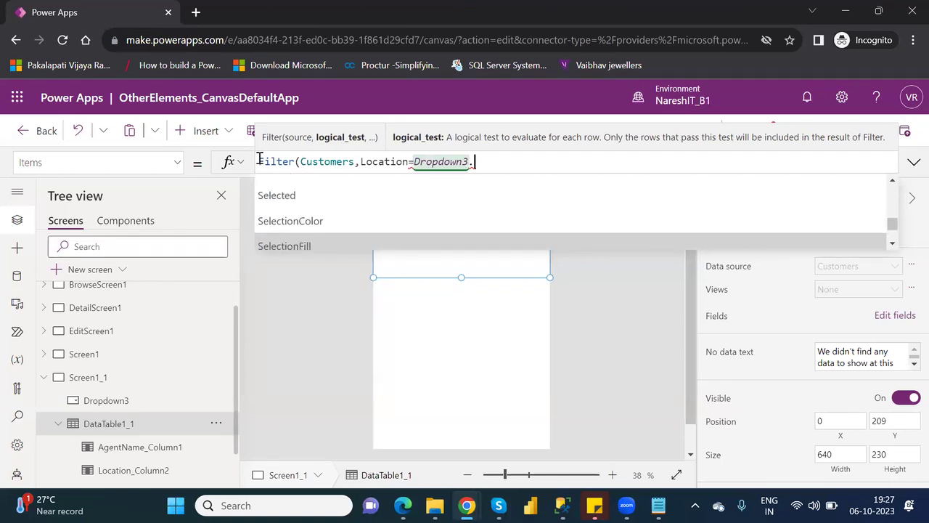
key(Up)
key(Up)
key(Tab)
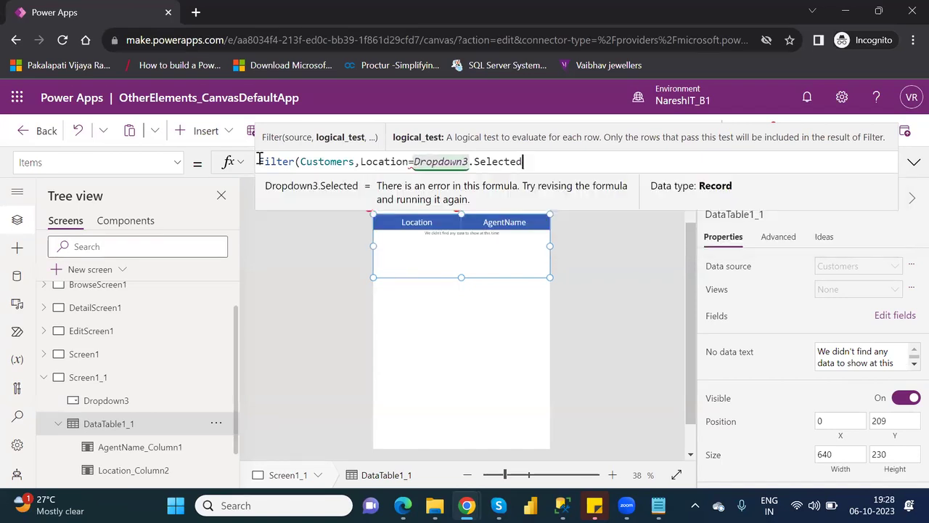
text())
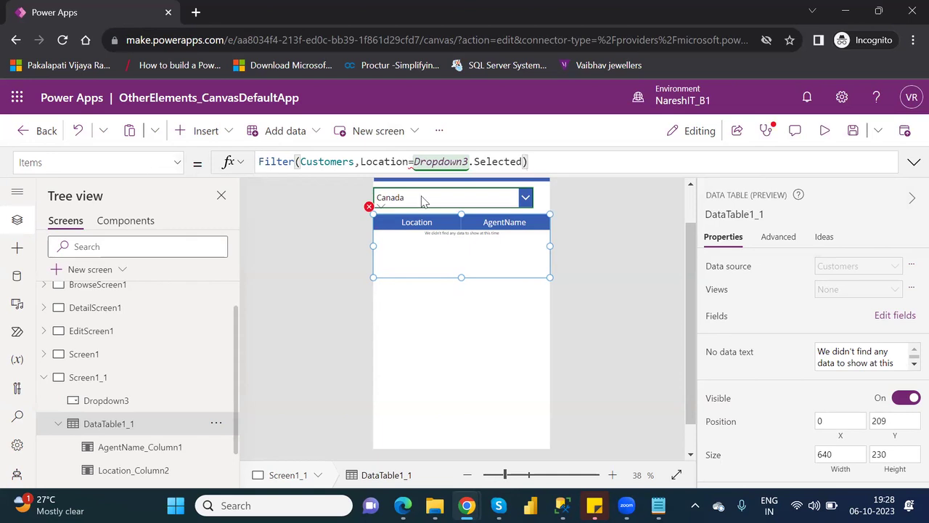
Open the data table's error in its formula and try adding another argument after Dropdown3.Selected.
click(369, 207)
click(412, 228)
click(523, 161)
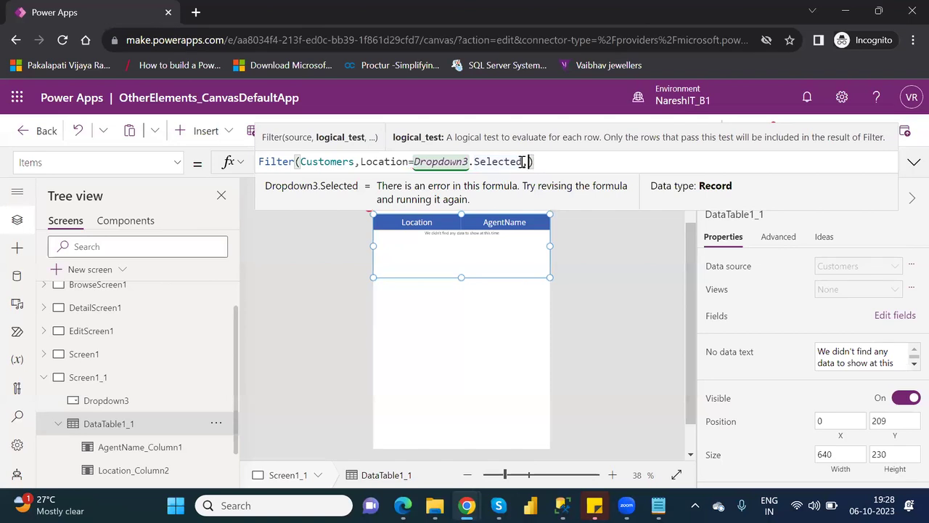
text(.)
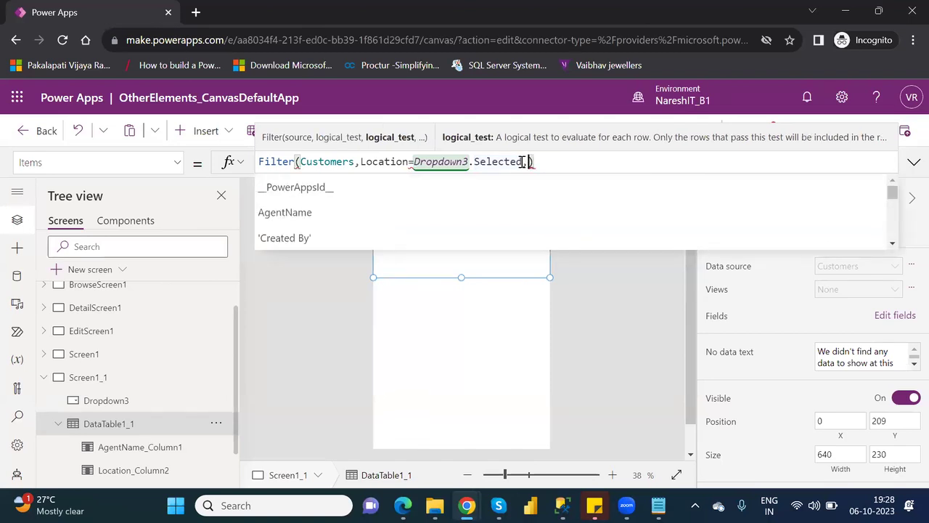
key(BackSpace)
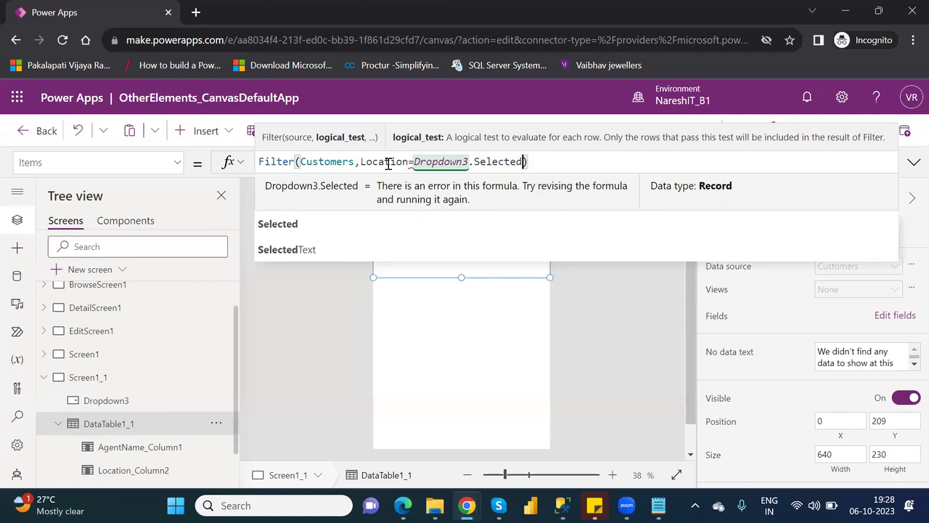
key(Right)
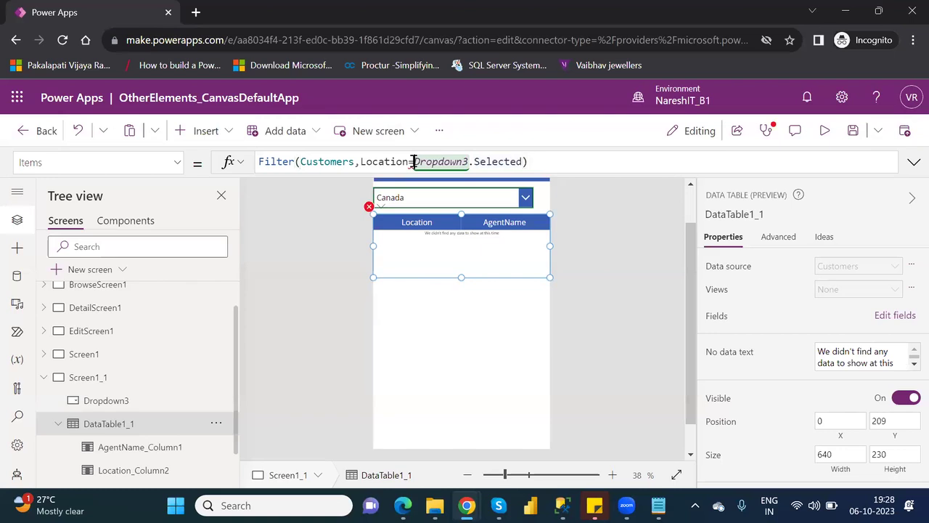
Try "<=" as the comparison operator between Location and Dropdown3.Selected, then restore "=" and leave the formula.
click(413, 163)
key(Left)
text(<)
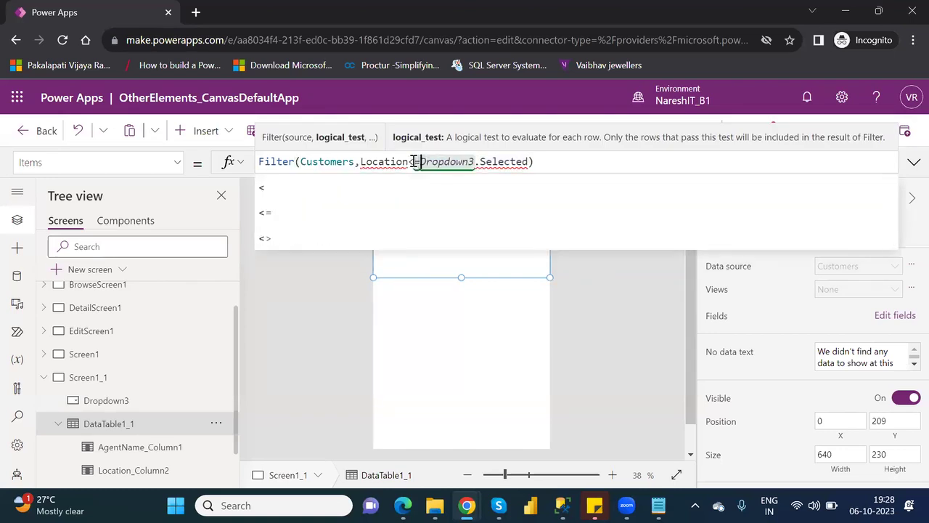
key(BackSpace)
key(BackSpace)
text(=)
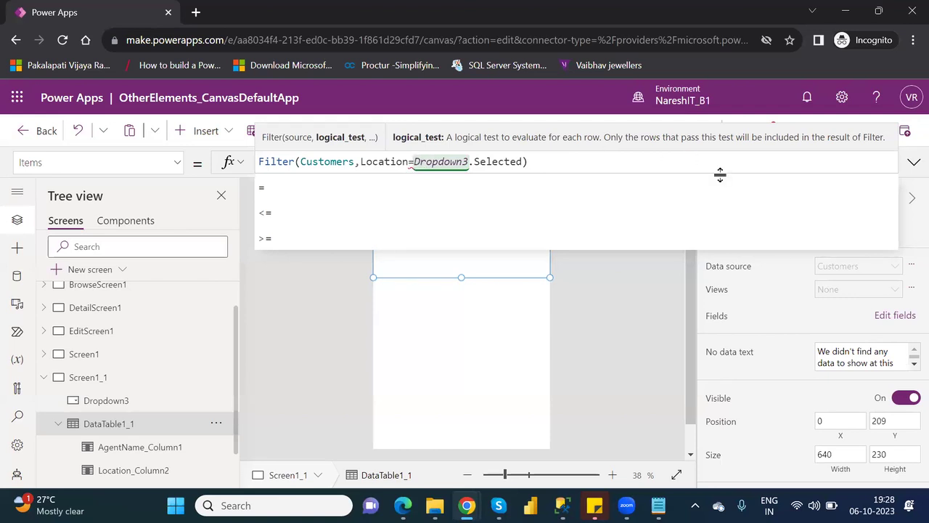
click(621, 340)
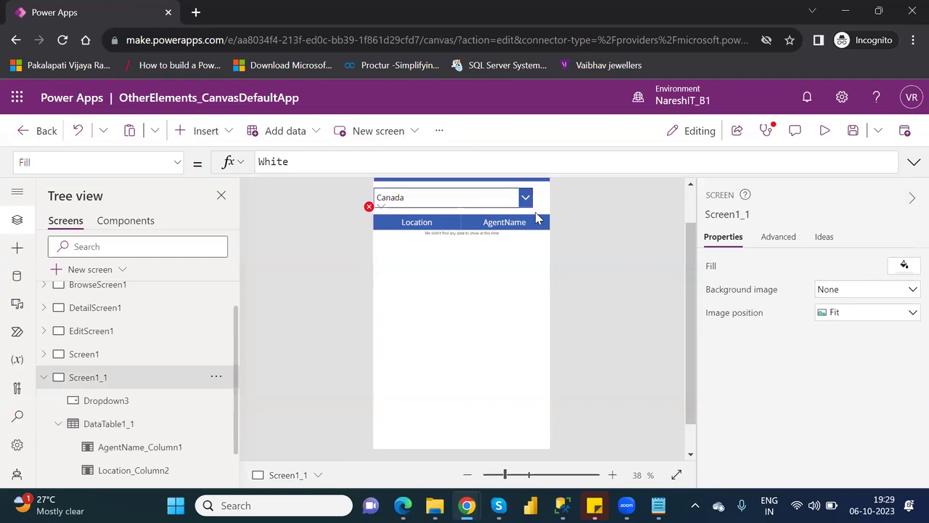
Compare the Items formulas of DataTable1_1 and Dropdown3 and read the error reported for the data table.
click(158, 423)
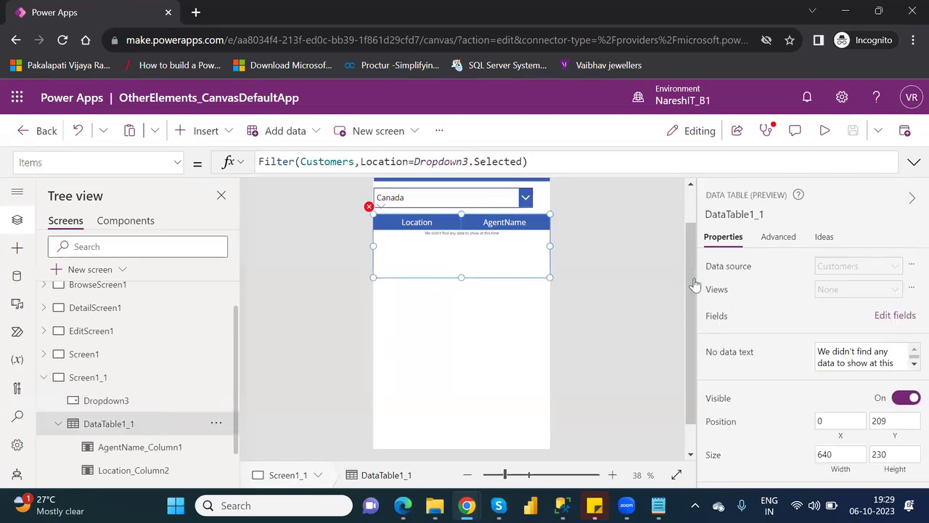
click(108, 404)
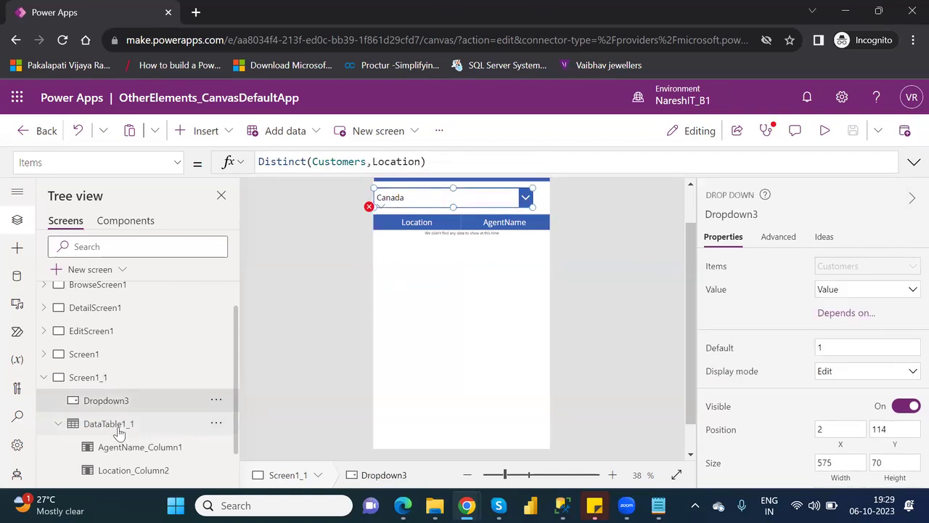
click(120, 429)
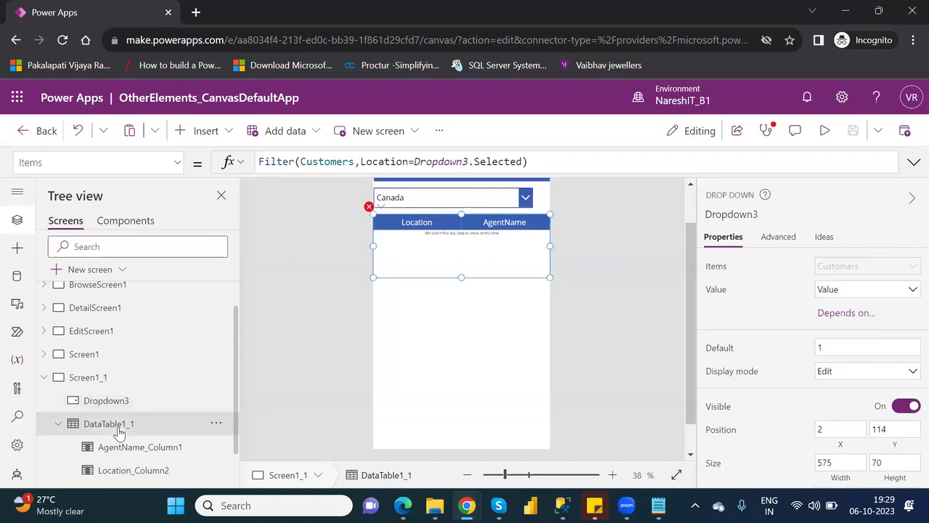
click(369, 208)
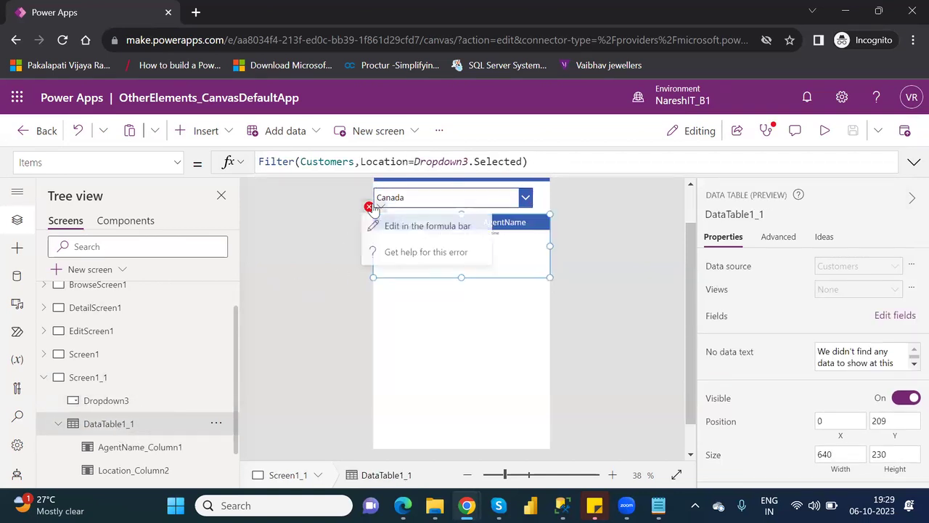
click(424, 234)
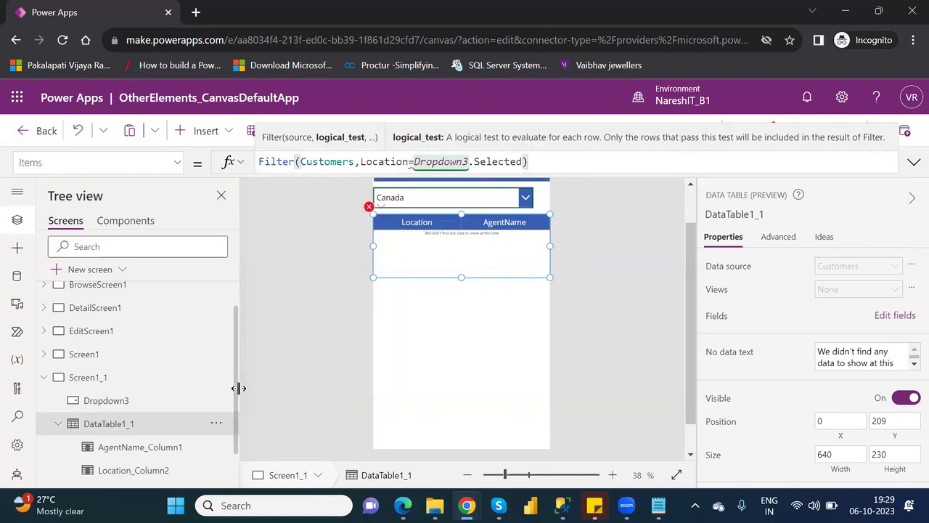
drag(238, 404, 245, 446)
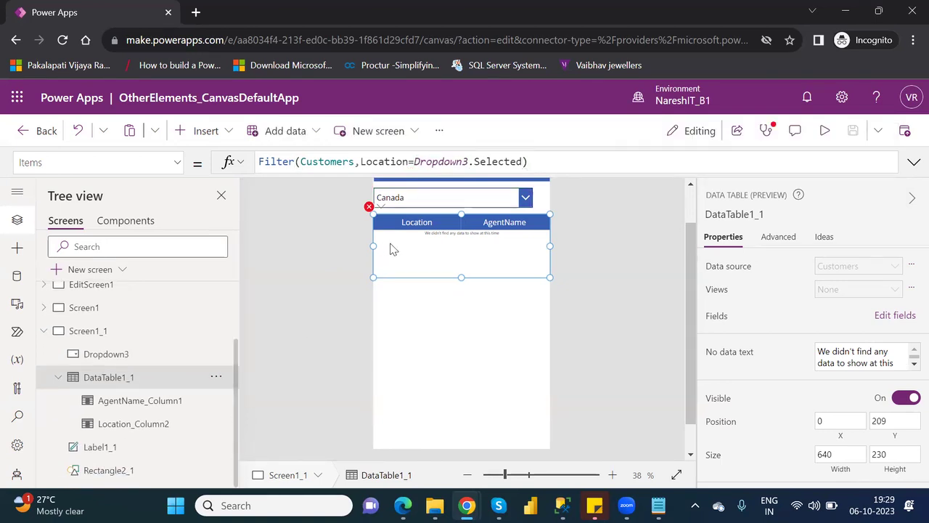
mouse_move(370, 209)
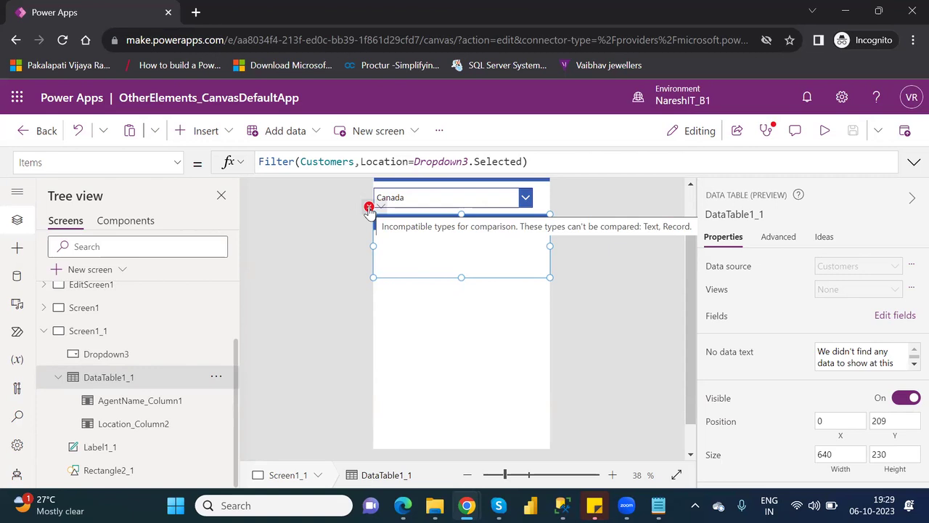
click(415, 162)
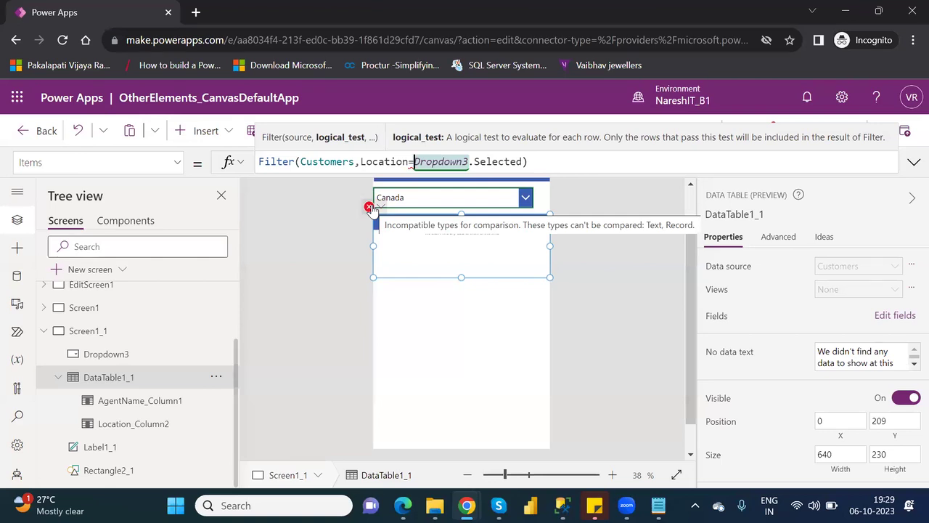
Remove the Selected property and closing parenthesis from the Filter formula, leaving "Dropdown3." ready for another property.
click(526, 163)
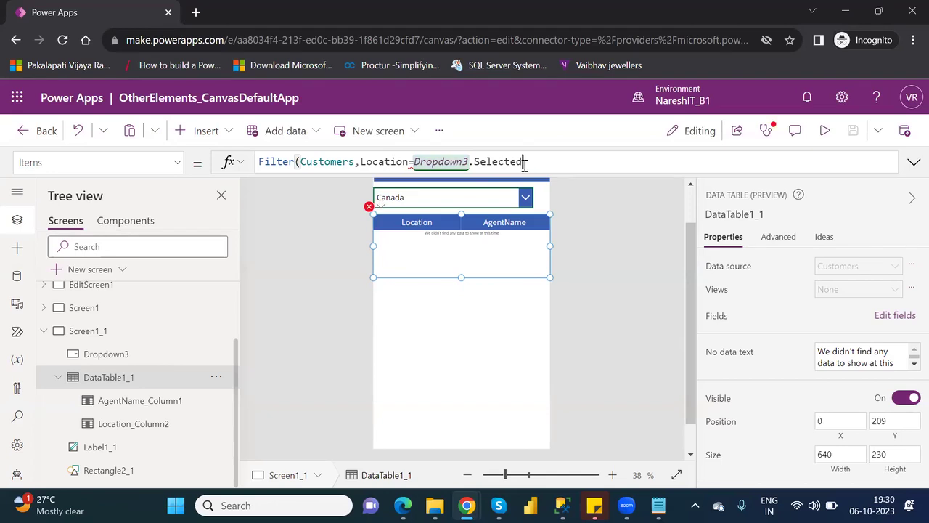
key(BackSpace)
key(BackSpace)
key(BackSpace)
key(BackSpace)
key(BackSpace)
key(BackSpace)
key(BackSpace)
key(BackSpace)
key(BackSpace)
key(BackSpace)
text(.v)
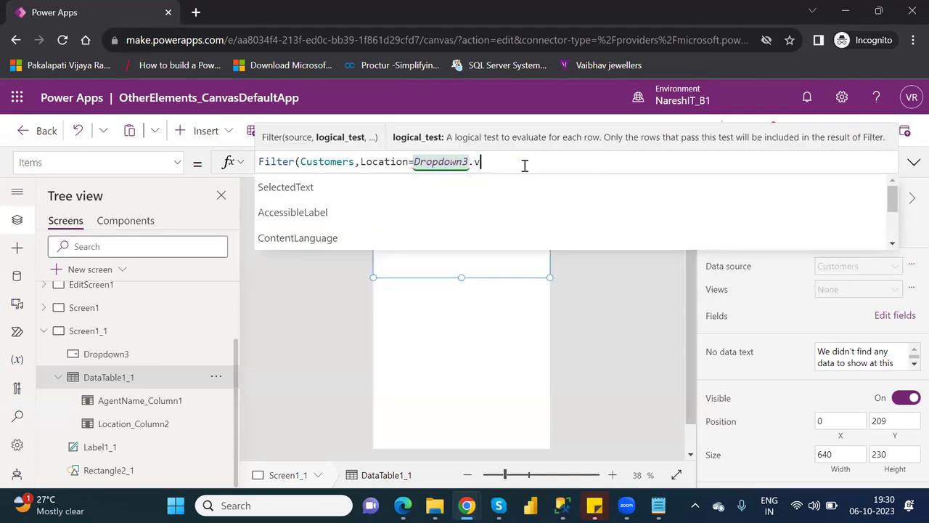
key(BackSpace)
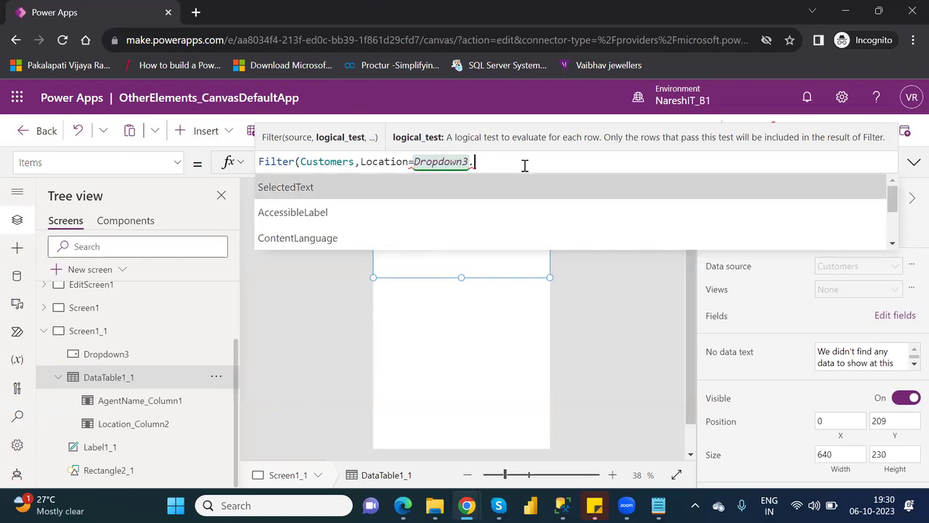
Complete the data table's Filter formula with Dropdown3.Selected.Value as the value compared to Location, and close the parenthesis.
key(Down)
key(Down)
key(Down)
key(Down)
key(Down)
key(Down)
key(Down)
key(Down)
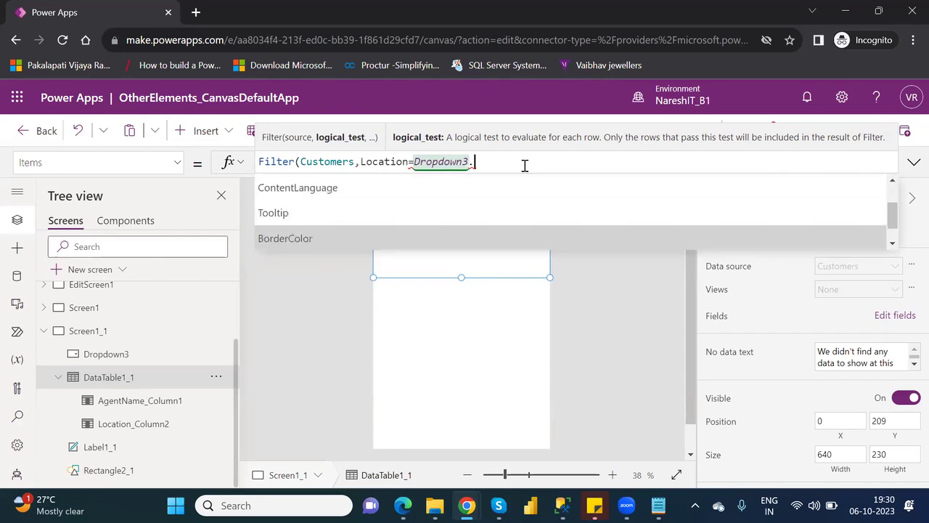
key(Down)
key(Down)
key(Down)
key(Down)
key(Down)
key(Down)
key(Down)
key(Down)
key(Down)
key(Down)
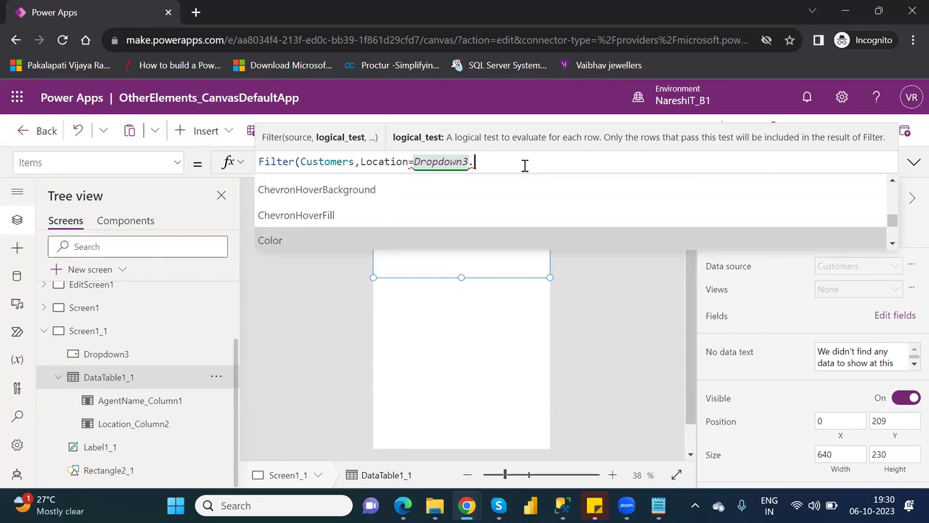
key(Down)
key(Down)
key(Down)
key(Down)
key(Down)
key(Down)
key(Down)
key(Down)
key(Down)
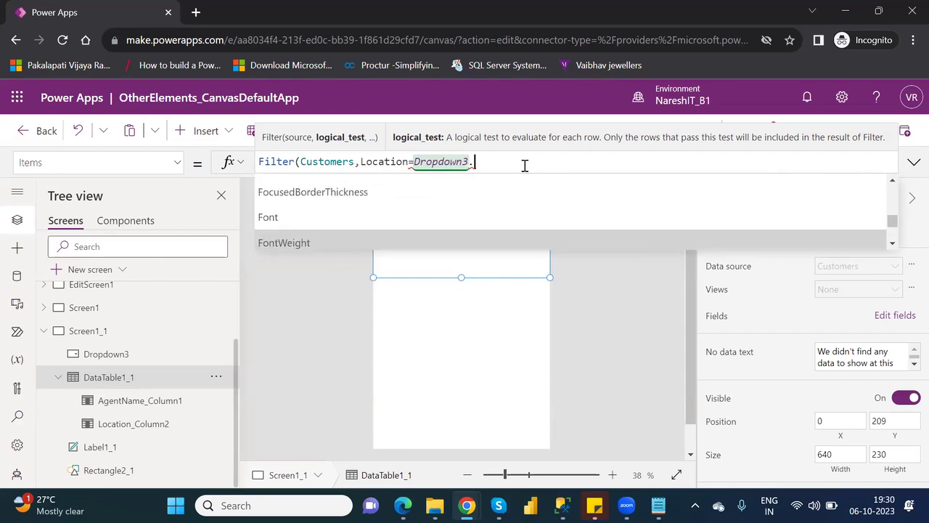
key(Down)
key(Down)
key(Down)
key(Down)
key(Down)
key(Down)
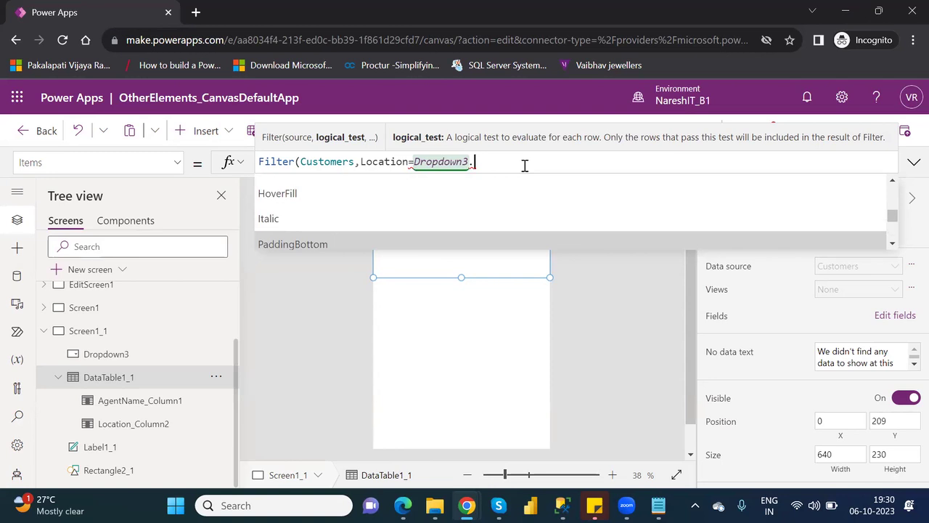
key(Down)
key(Down)
key(Down)
key(Down)
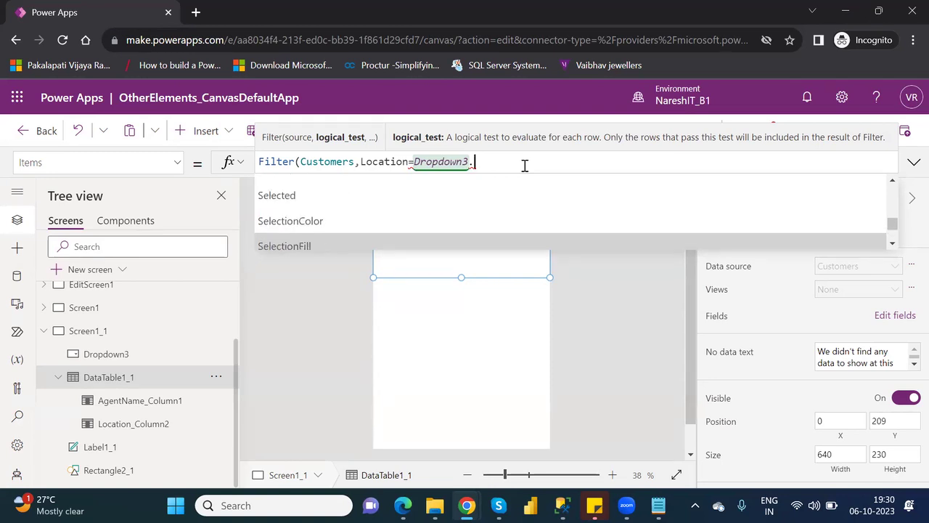
key(Up)
key(Up)
key(Tab)
text(.)
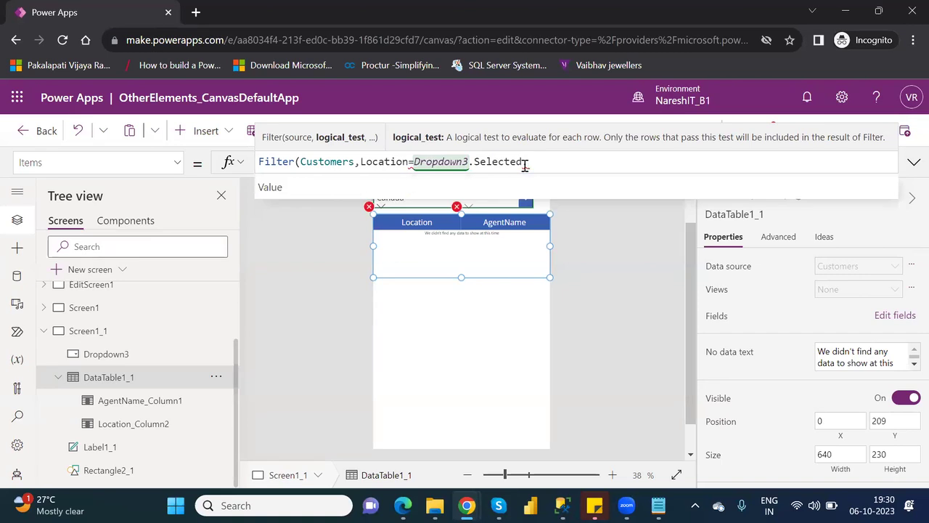
key(Down)
key(Tab)
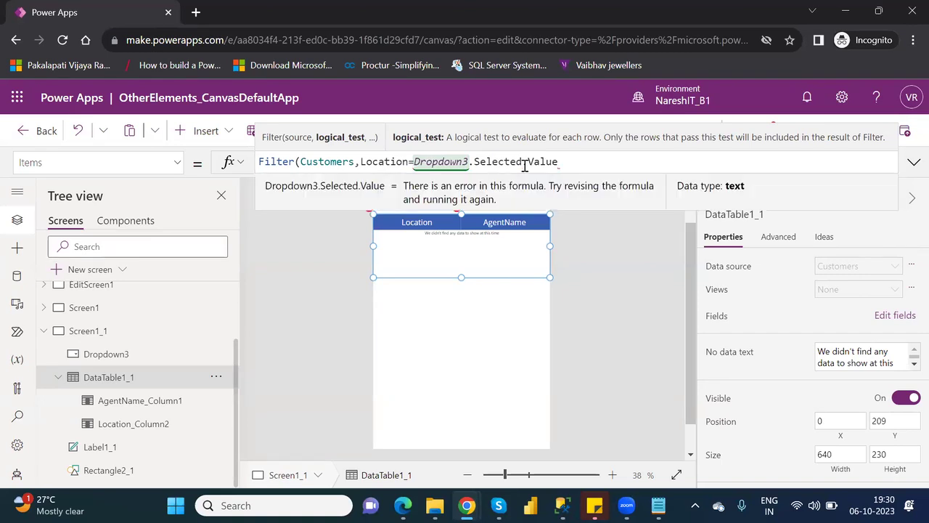
text())
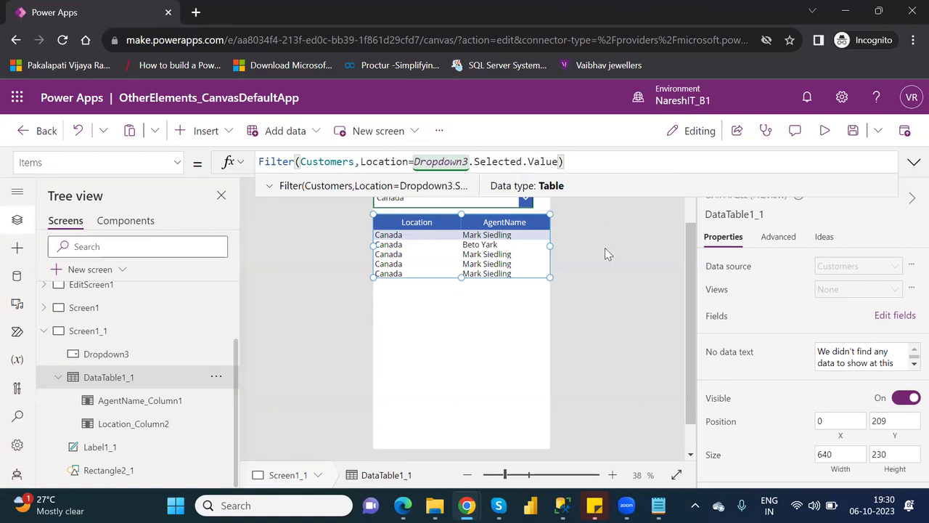
click(686, 211)
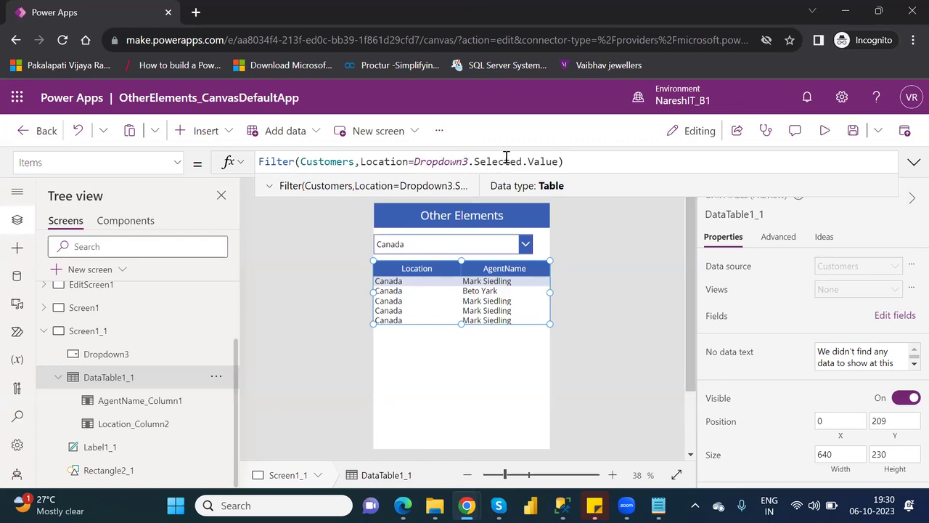
Highlight the .Selected.Value part of the data table's Filter formula for review.
click(562, 161)
key(BackSpace)
drag(557, 161, 471, 162)
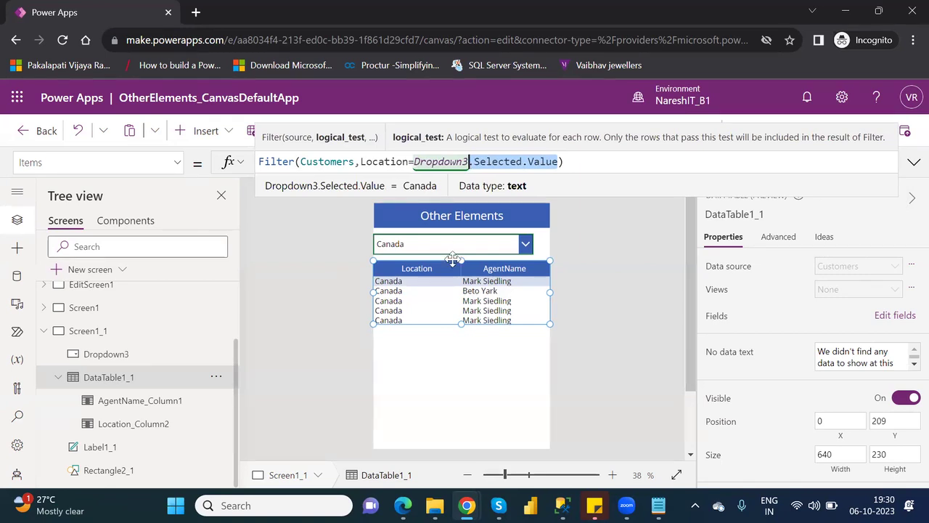
Replace the location drop down with a combo box placed between the title bar and data table, at about X 32, Y 114.
click(492, 249)
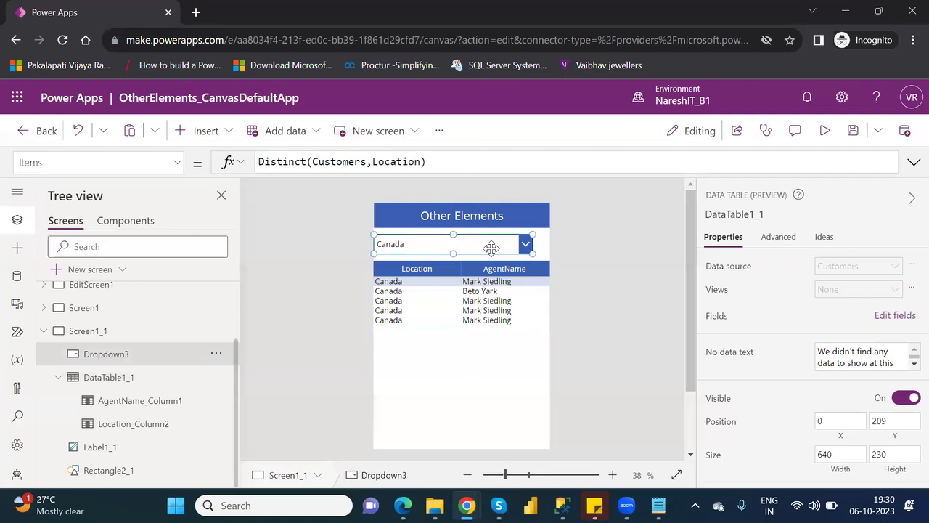
key(Delete)
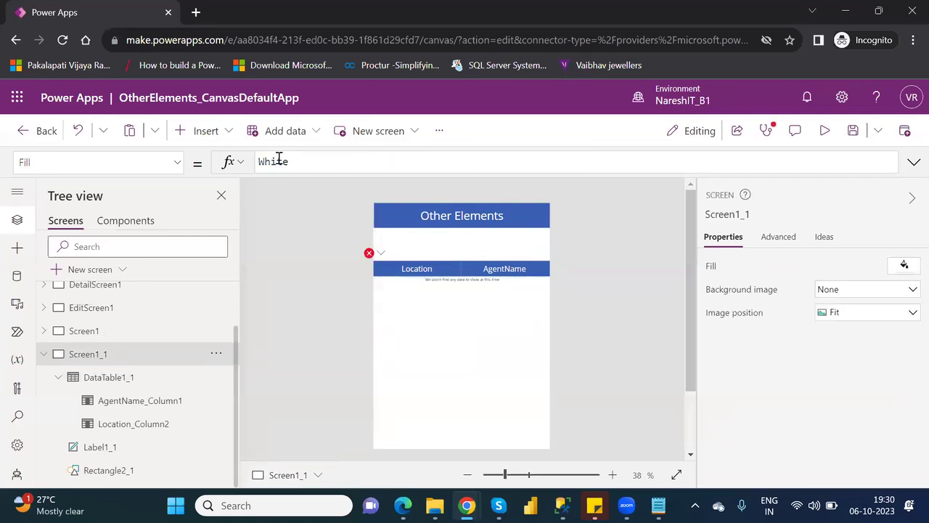
click(206, 131)
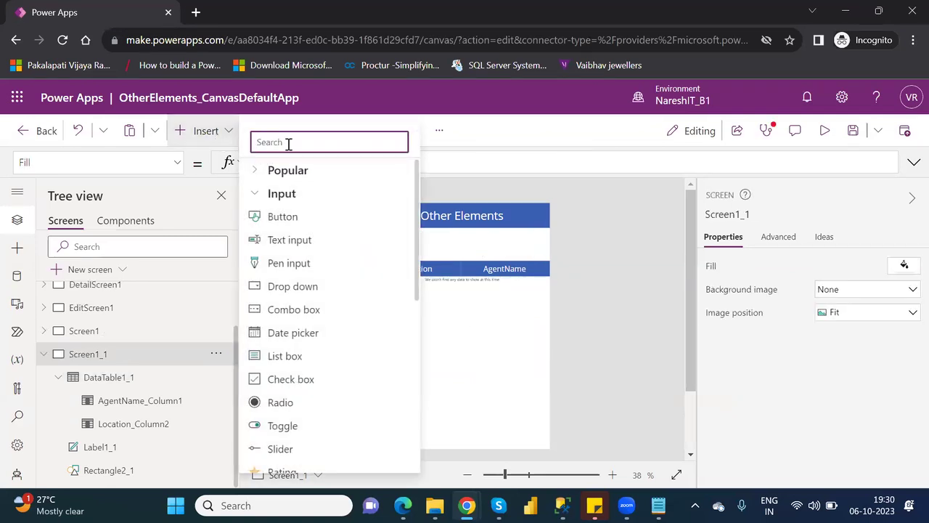
text(com)
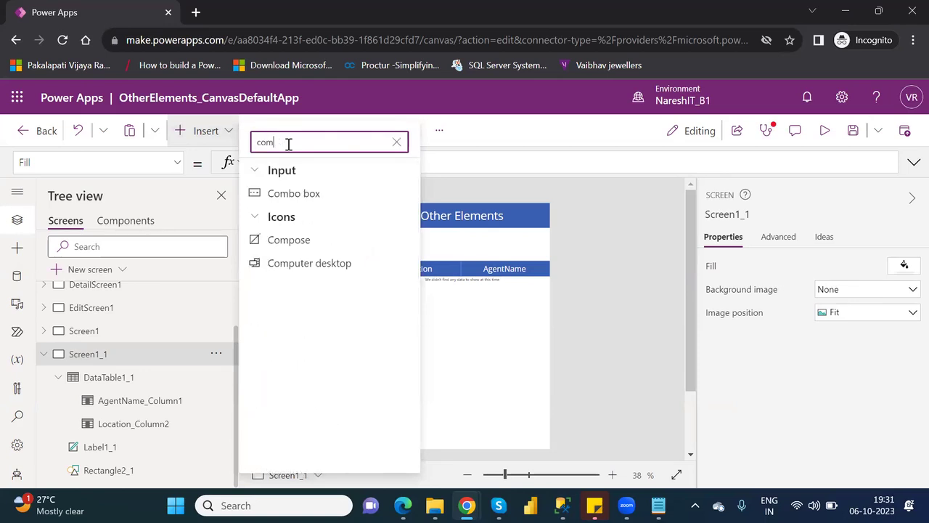
click(320, 194)
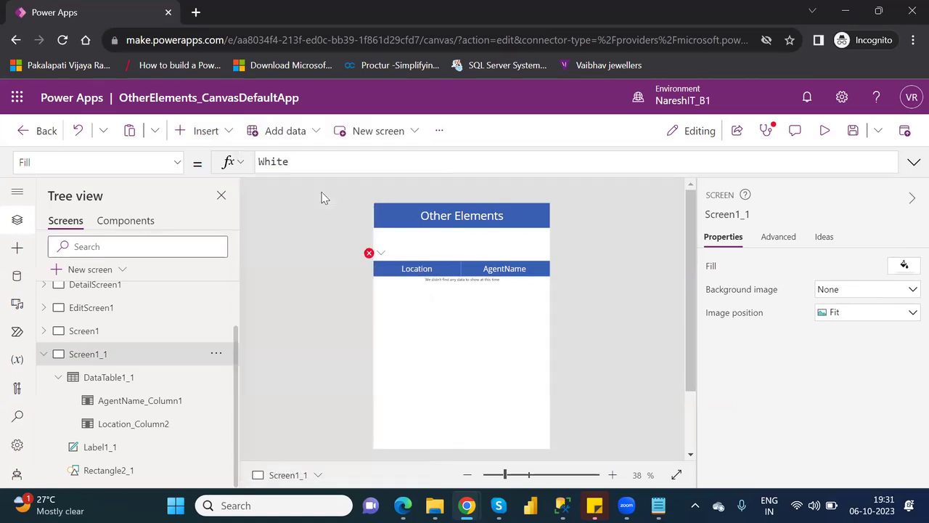
click(459, 238)
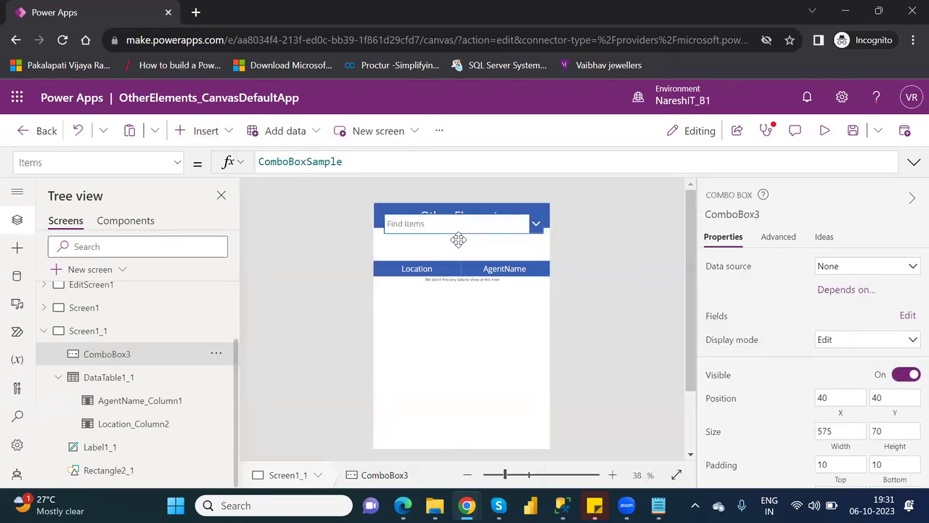
drag(457, 246, 456, 254)
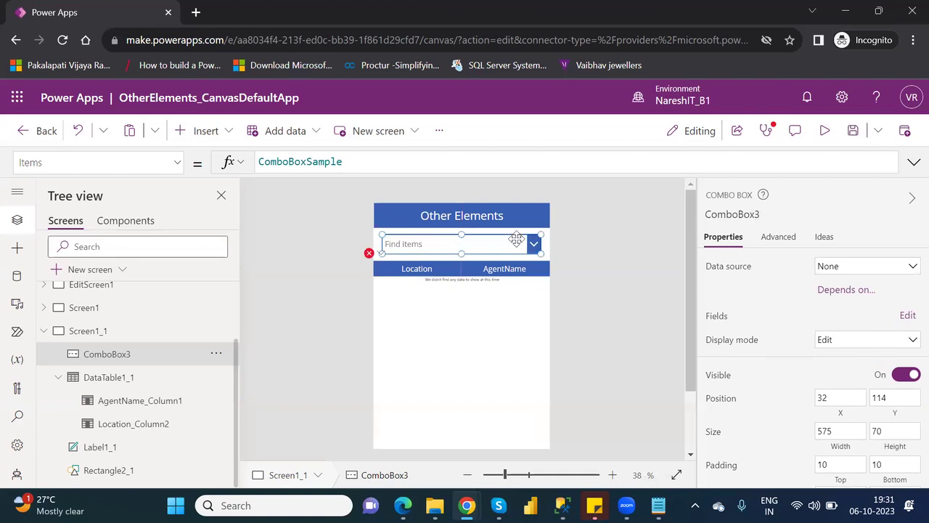
Set the combo box's data source to Customers and check its available views, keeping None.
click(848, 267)
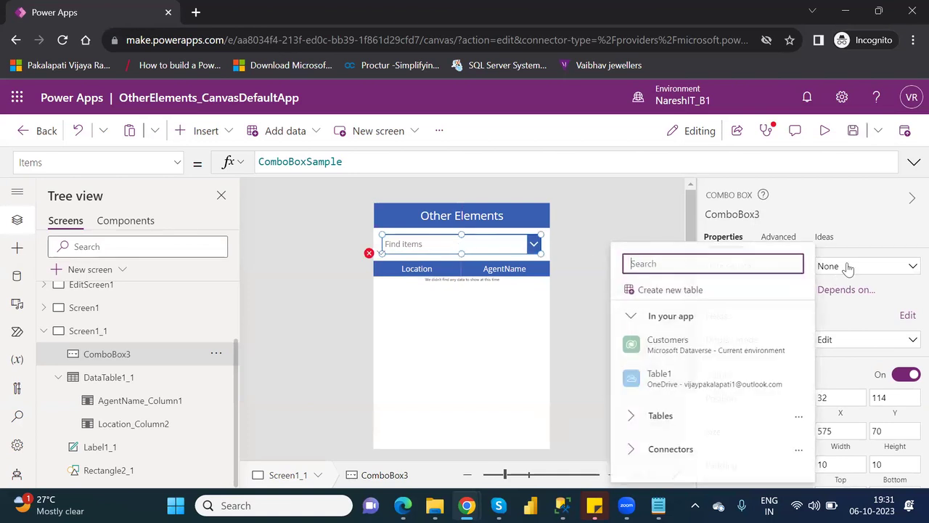
click(675, 347)
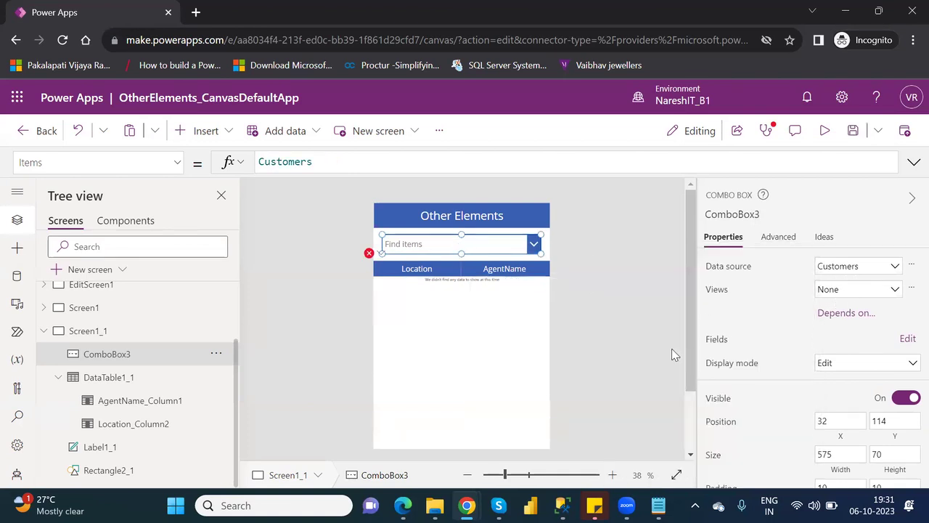
click(845, 291)
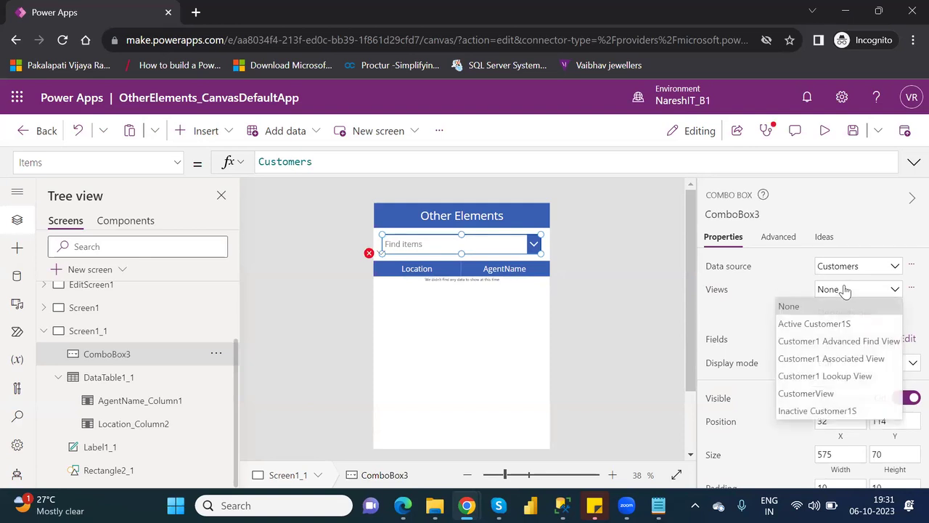
click(728, 312)
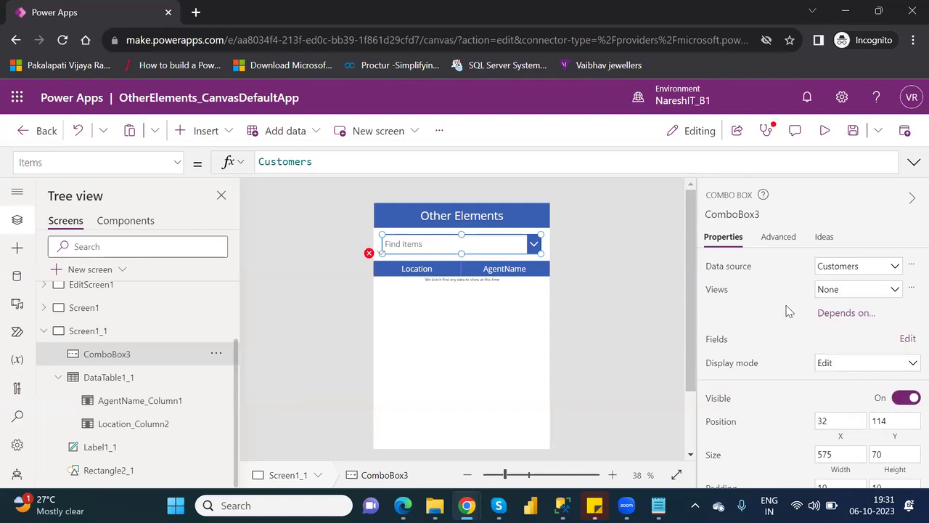
Set both the primary text and the search field of the combo box to Location.
click(908, 339)
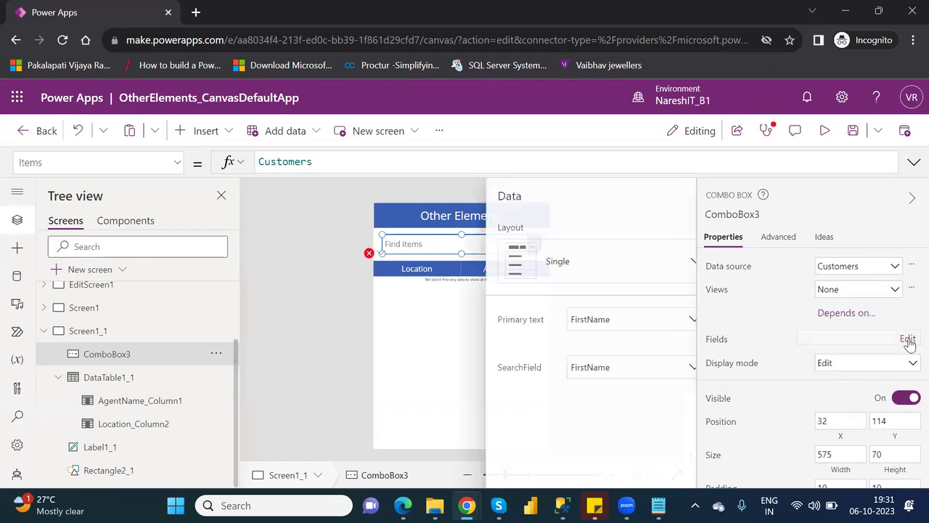
click(641, 334)
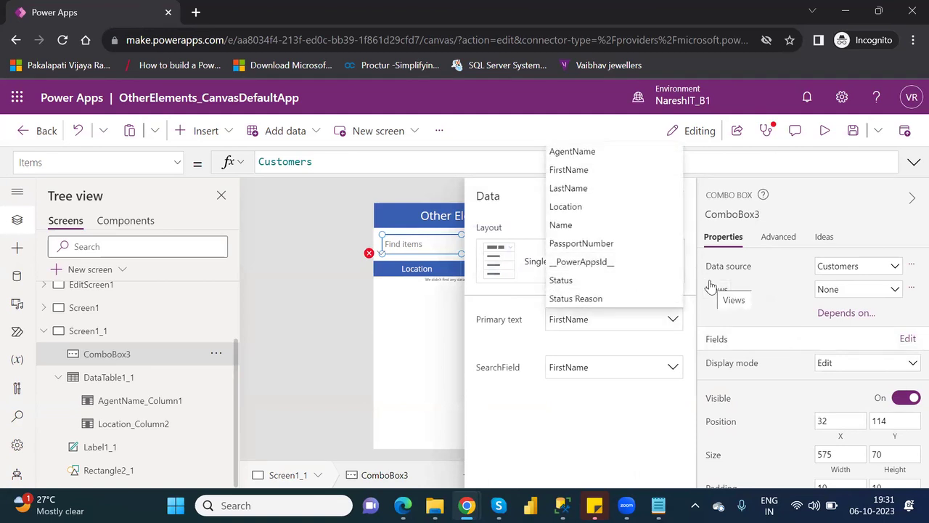
click(586, 207)
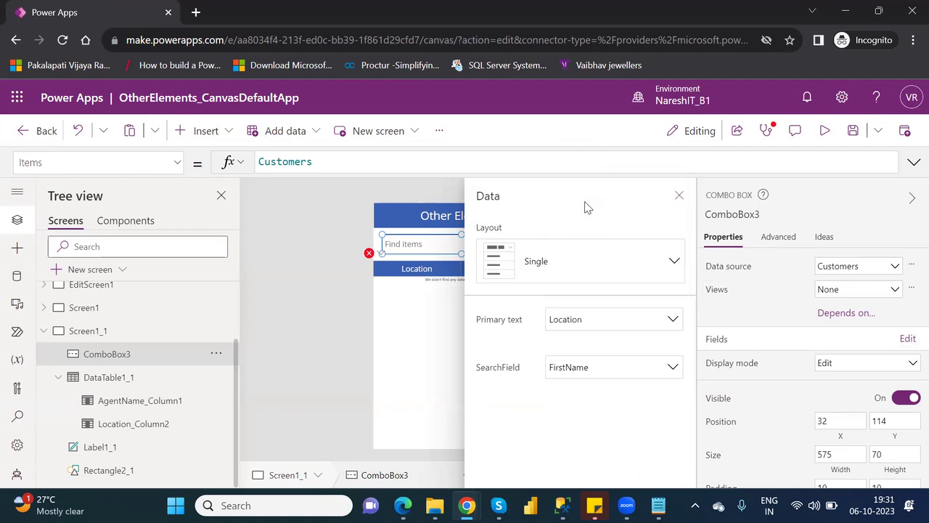
click(639, 365)
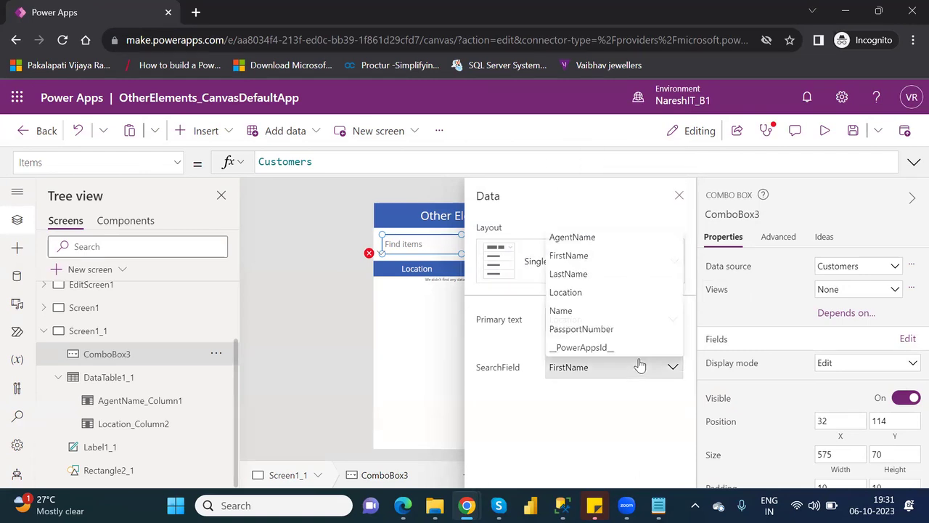
click(581, 291)
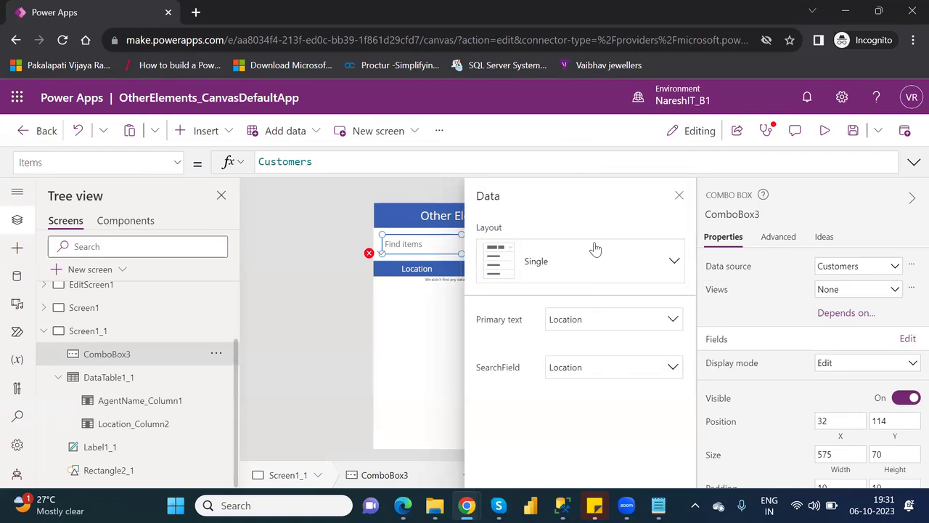
click(680, 197)
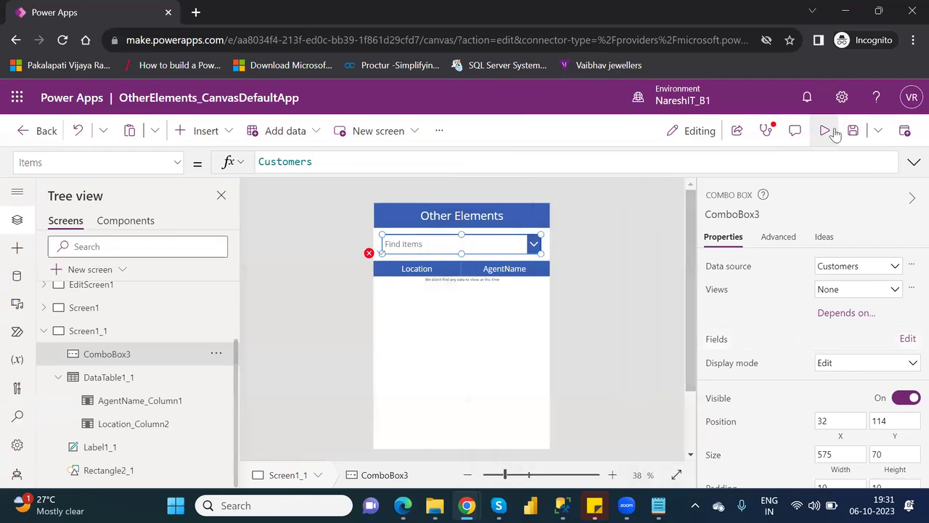
Preview the app to check the location options offered by the combo box, and return to the editor.
click(835, 131)
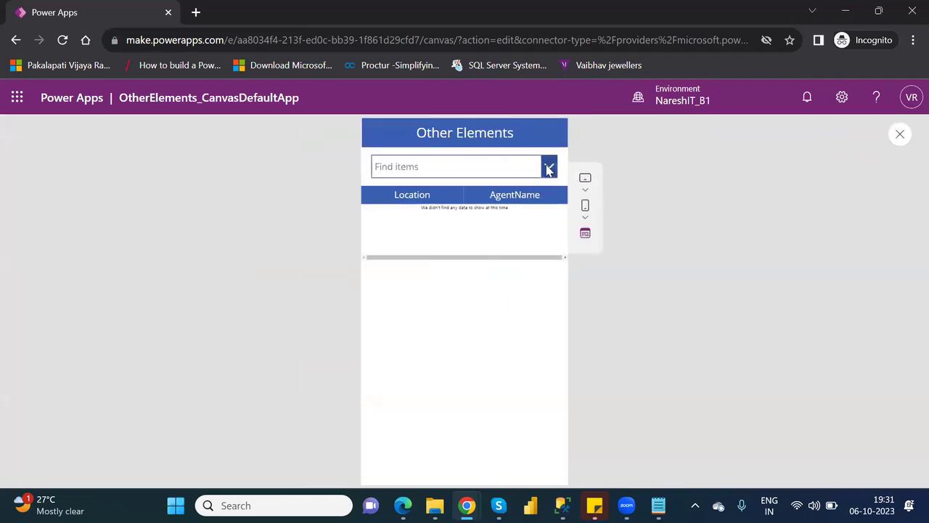
click(550, 165)
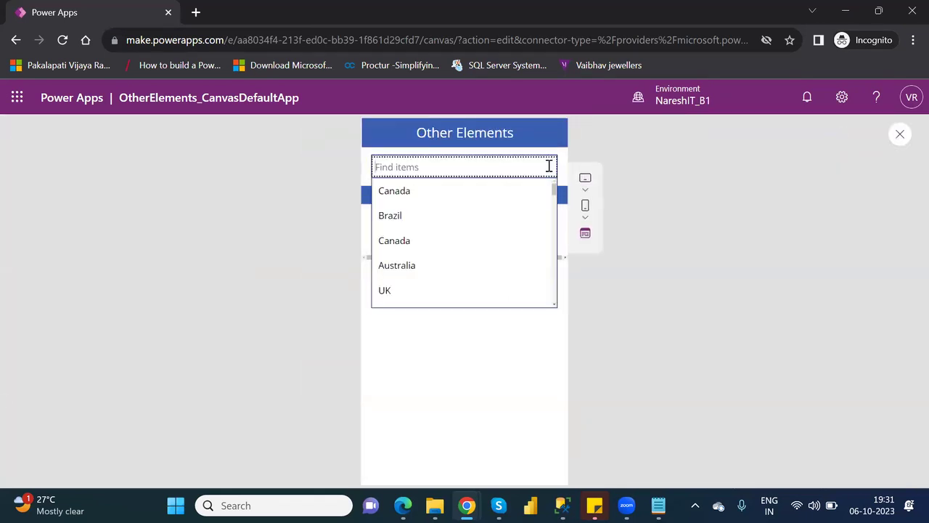
click(898, 135)
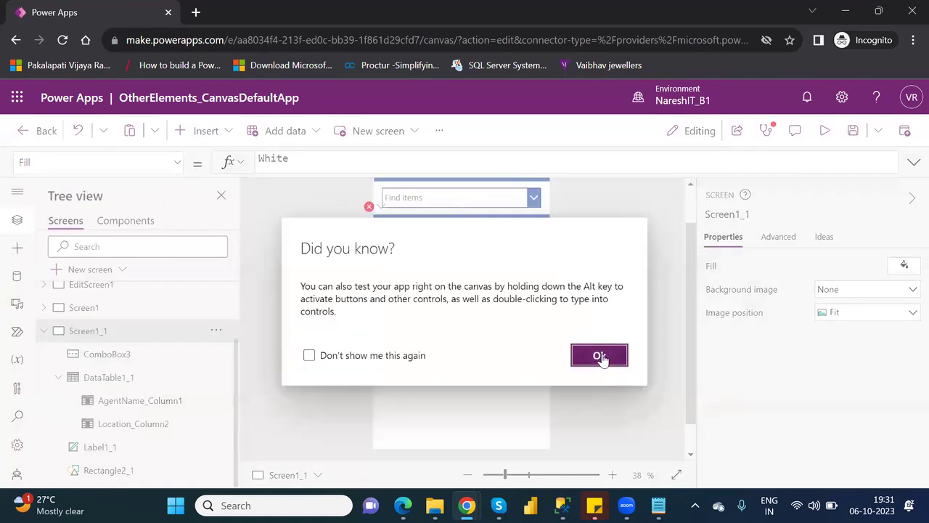
click(599, 356)
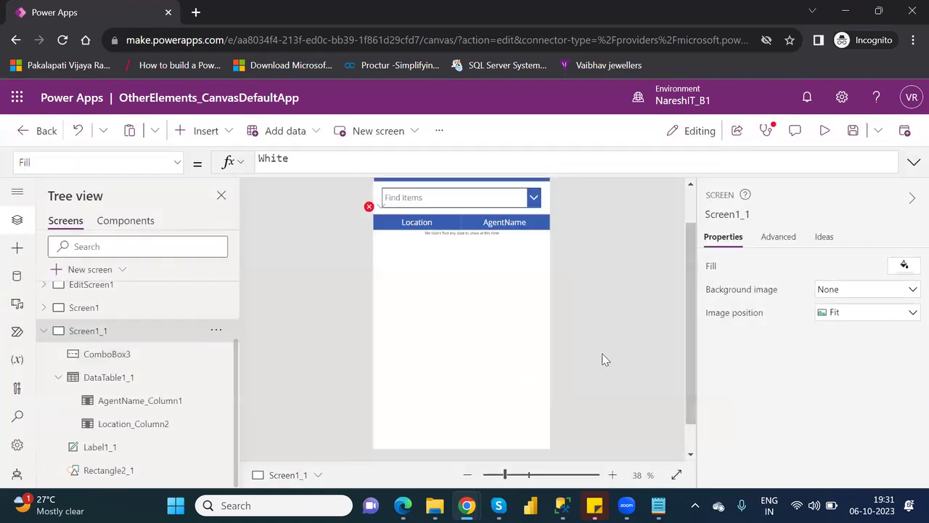
Set ComboBox3's Items formula to Distinct(Customers,Location).
click(424, 203)
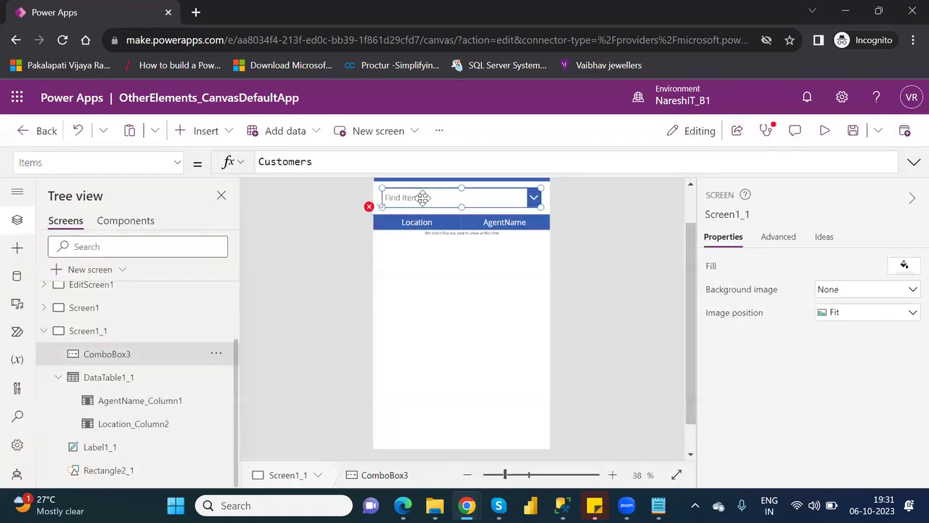
click(260, 161)
text(Distinc)
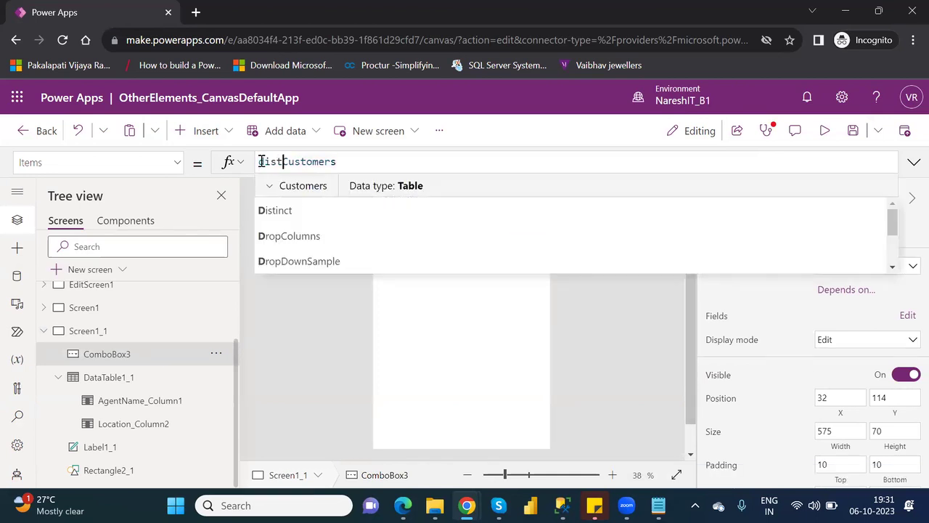
text(t)
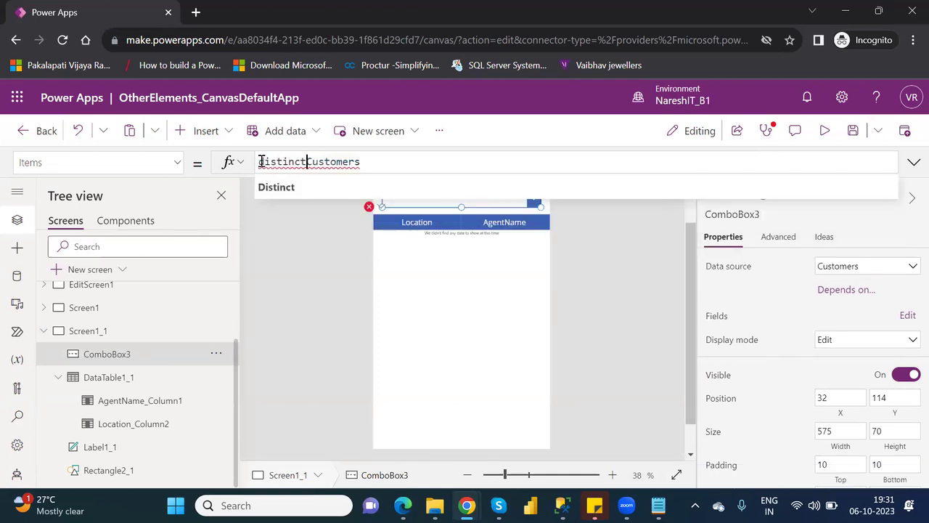
text(()
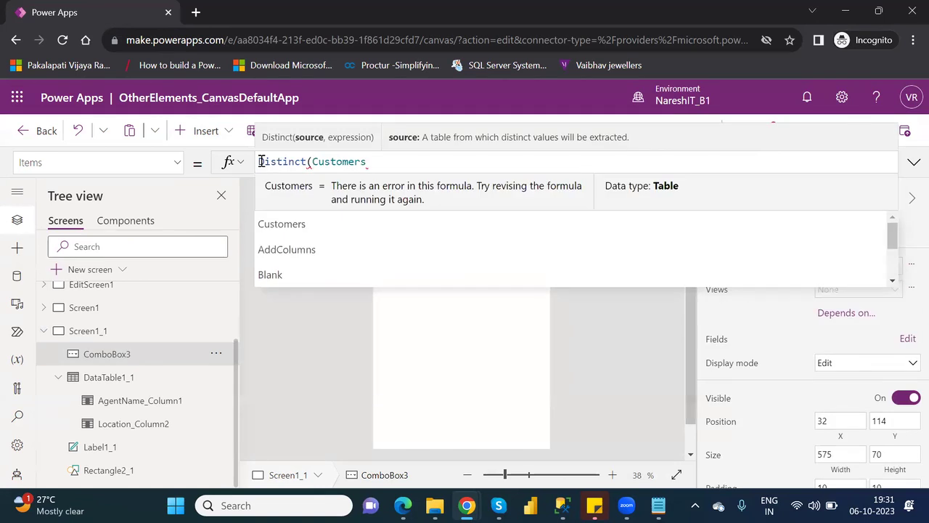
key(Escape)
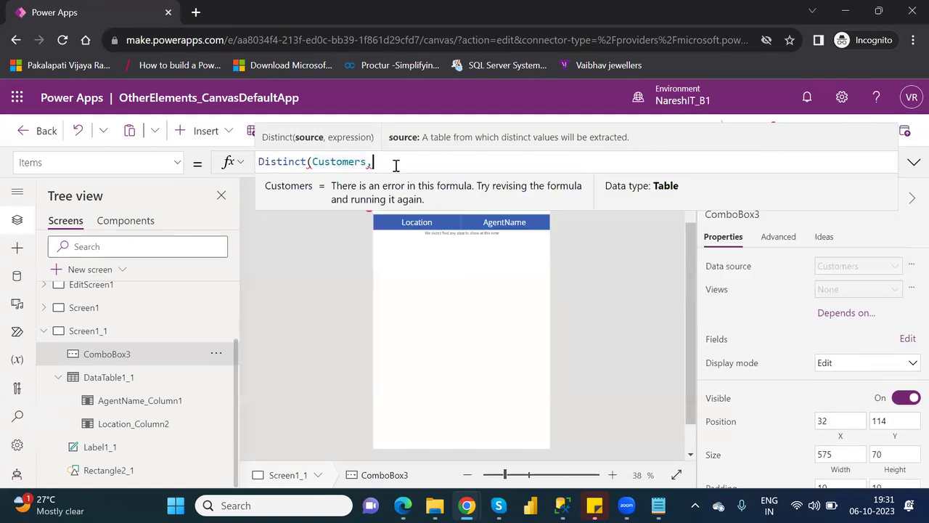
text(,loca)
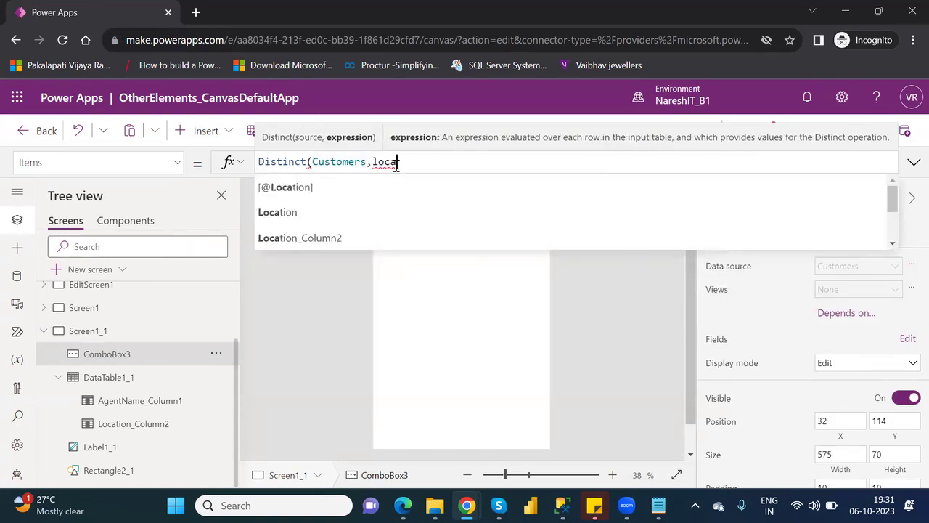
key(Down)
key(Tab)
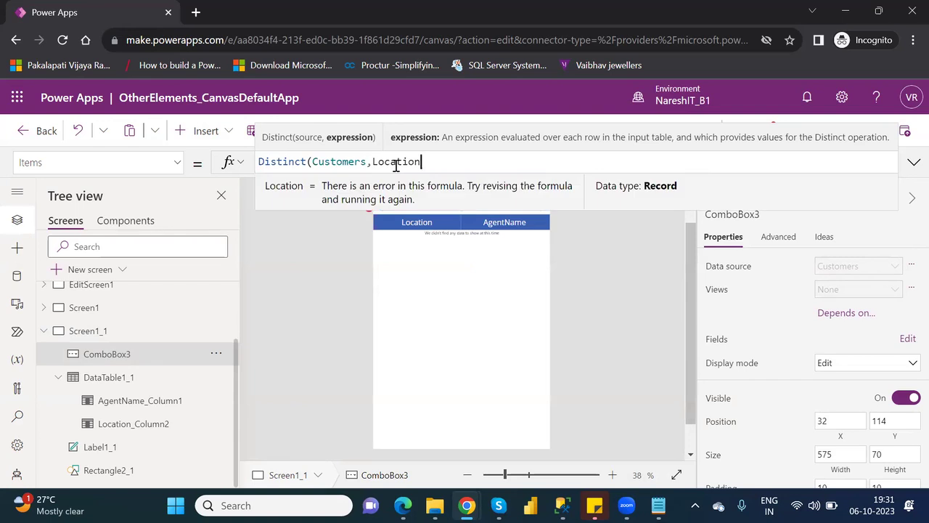
text())
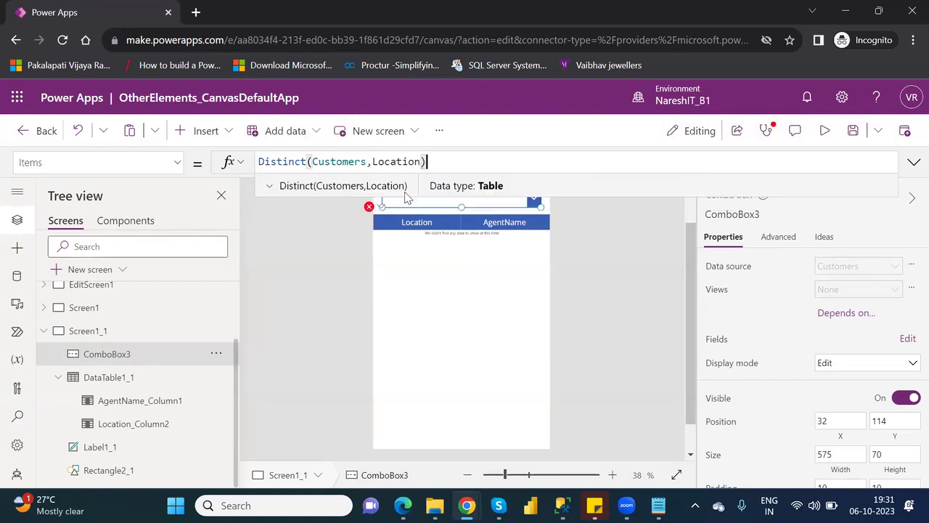
click(417, 247)
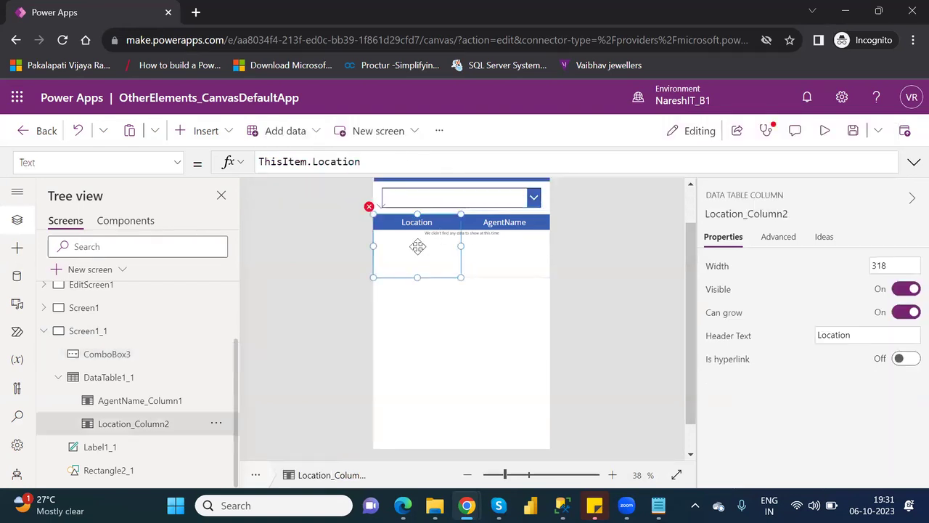
Change DataTable1_1's Items formula to Filter(Customers,Location=ComboBox3.Selected.Value).
click(116, 379)
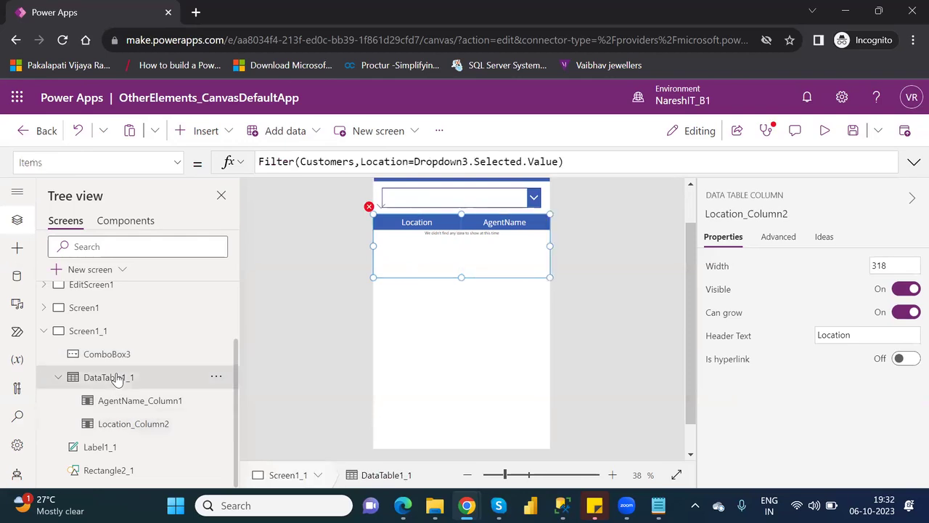
drag(415, 161, 558, 161)
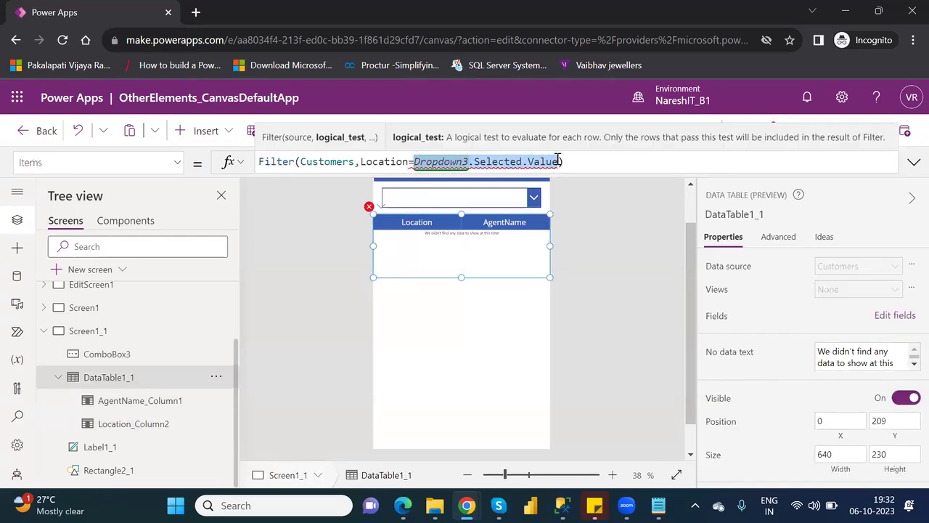
key(BackSpace)
text(com)
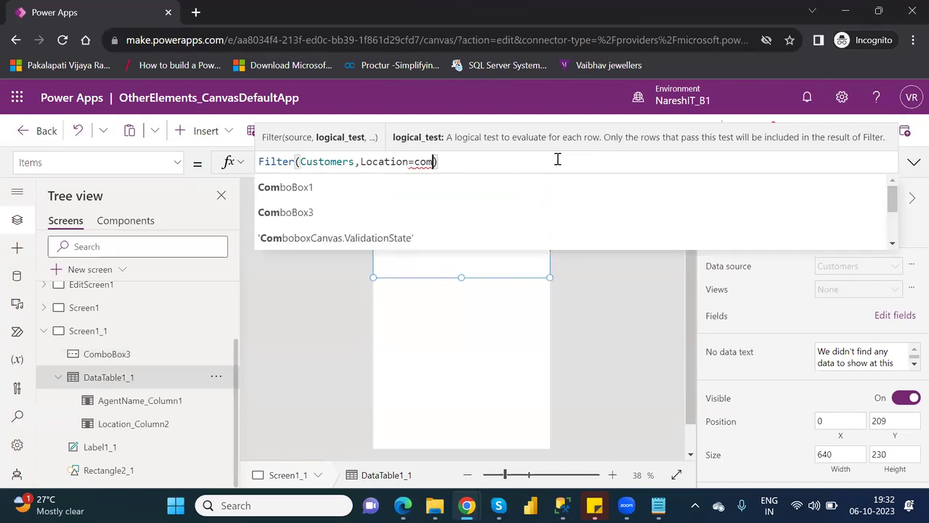
key(Down)
key(Down)
key(Down)
key(Up)
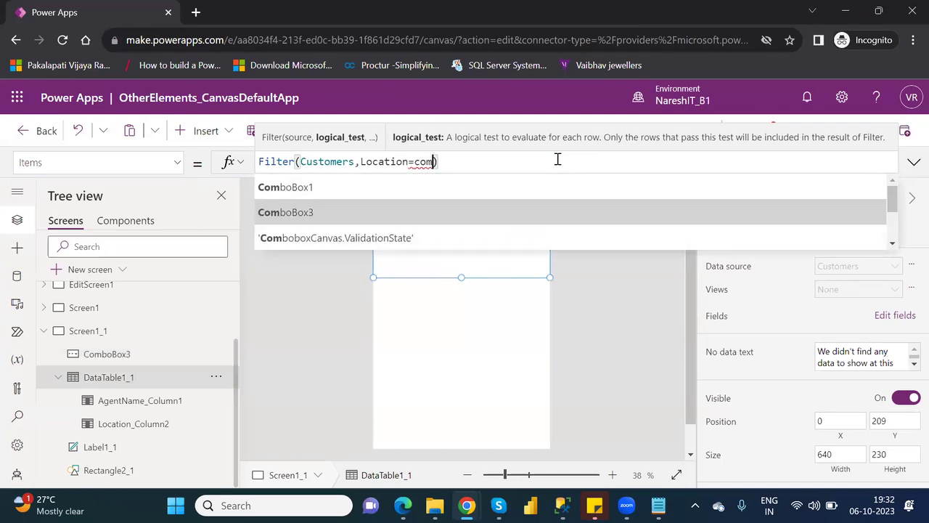
key(Tab)
text(.sel)
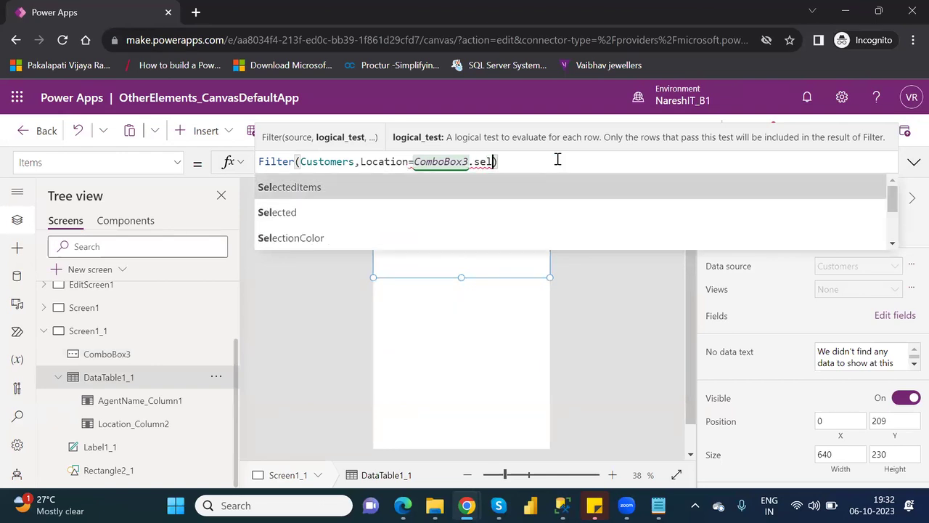
key(Down)
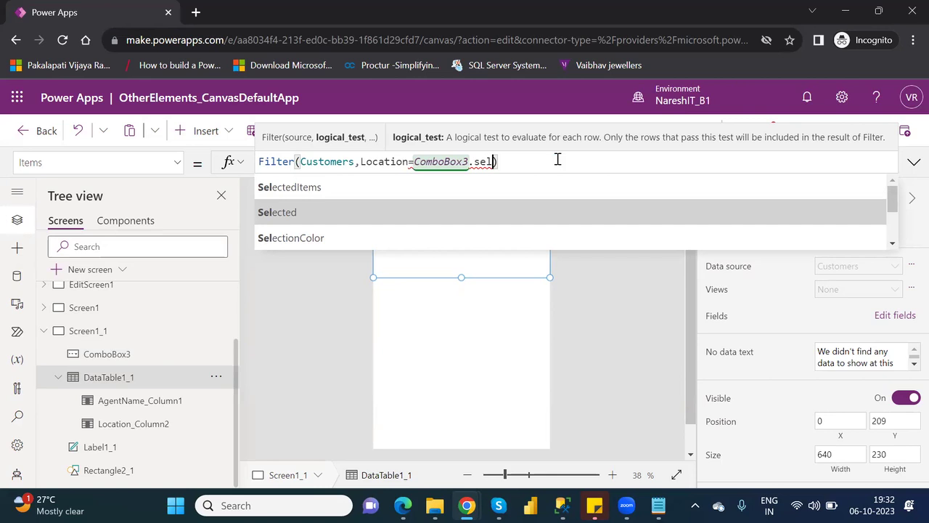
key(Tab)
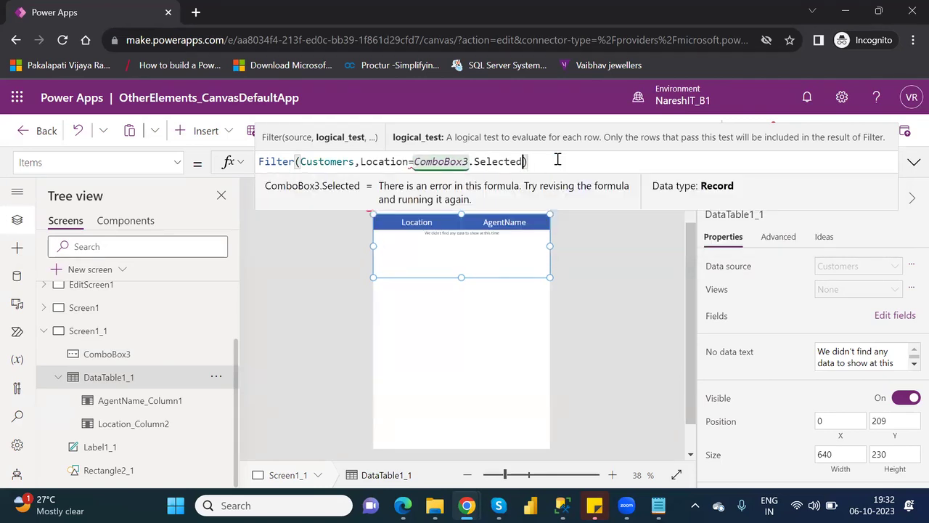
text(.)
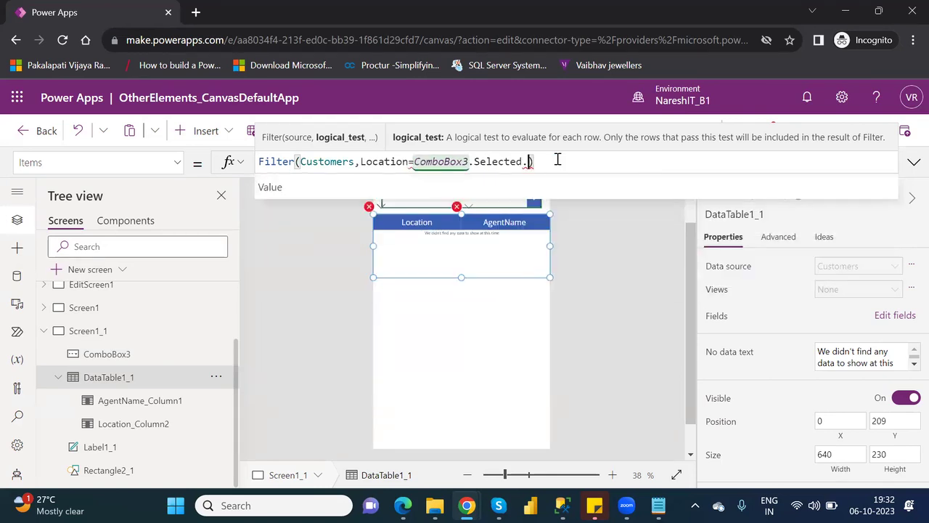
key(Tab)
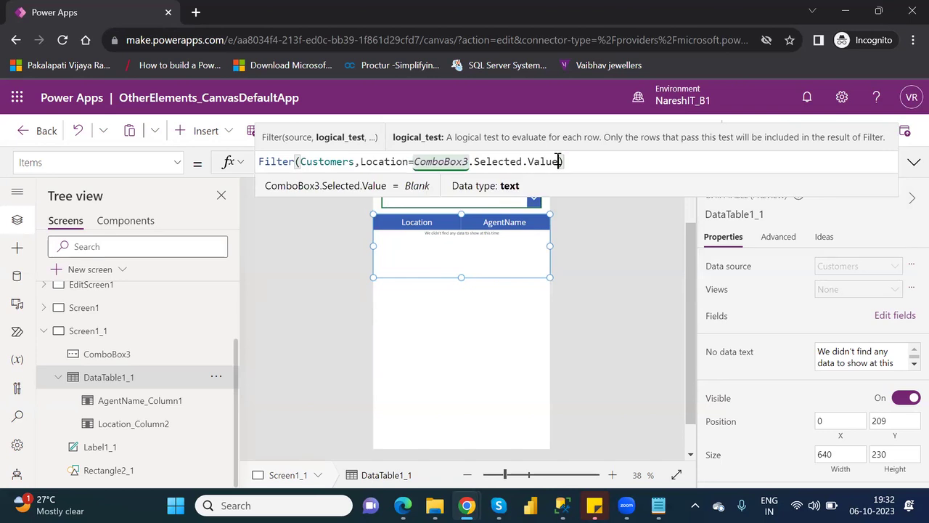
click(601, 233)
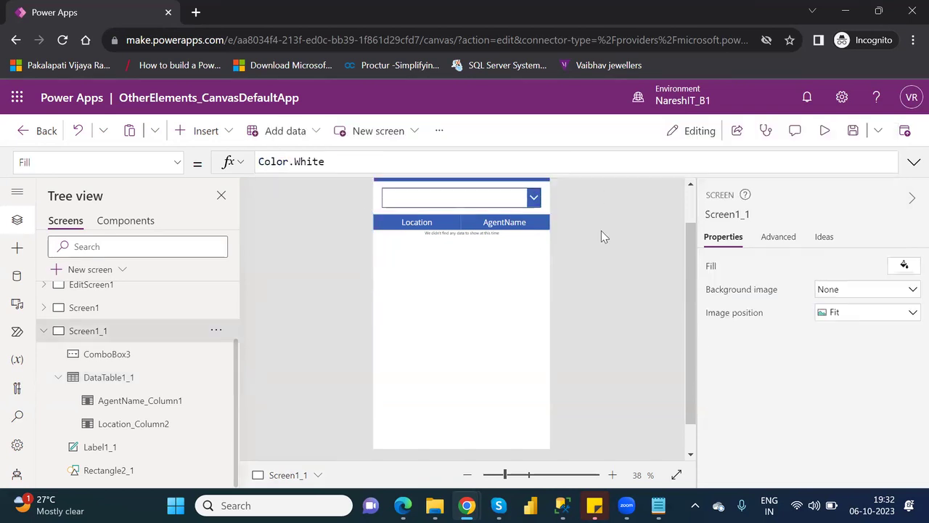
Test the combo box filter in preview by choosing Brazil and Australia, and return to the editor.
click(827, 132)
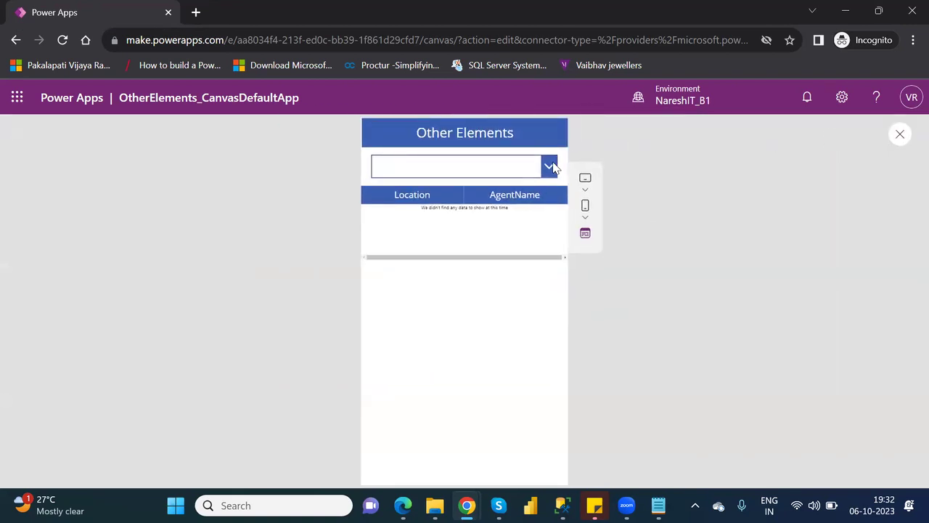
click(551, 167)
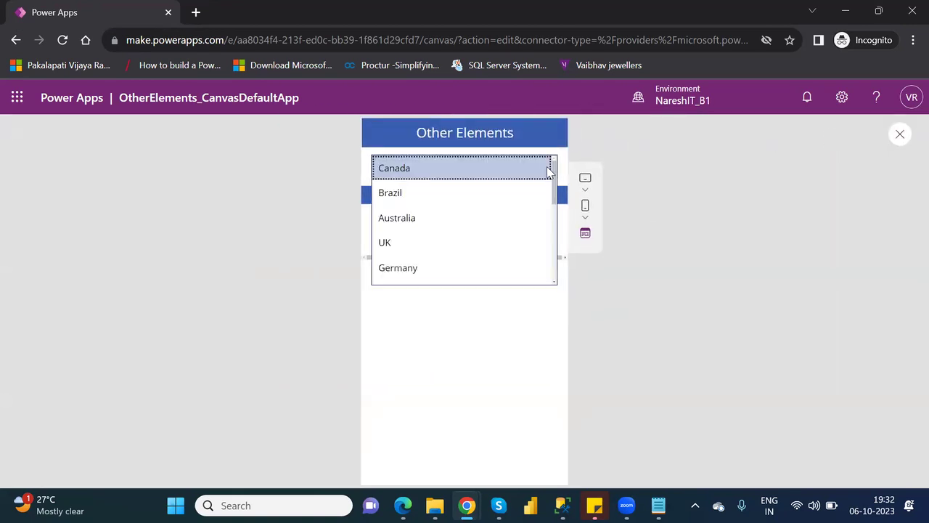
click(416, 202)
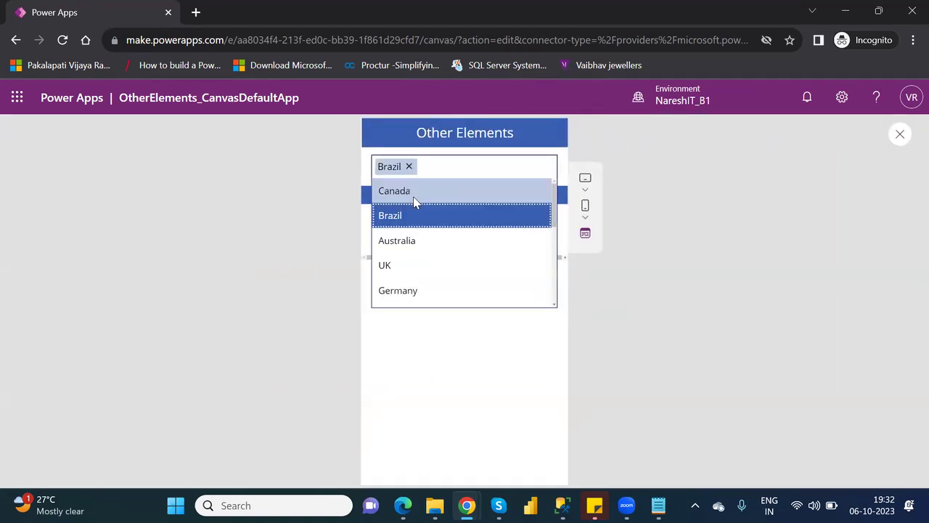
click(419, 238)
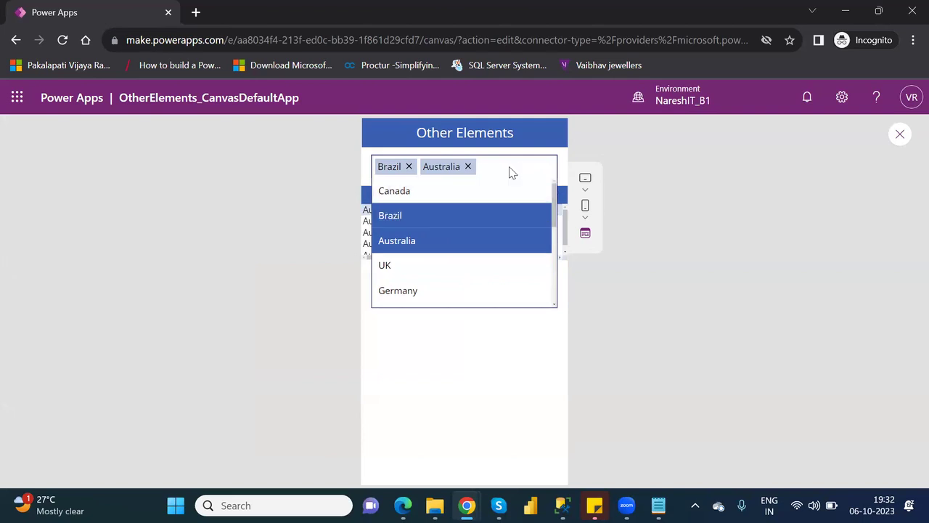
click(499, 389)
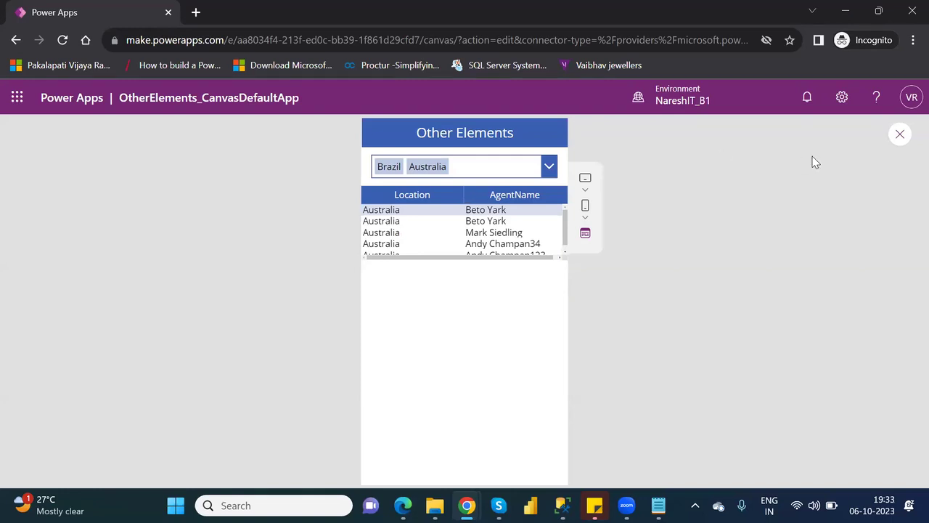
click(901, 136)
click(599, 354)
Extend DataTable1_1 downward to a height of about 574.
click(122, 383)
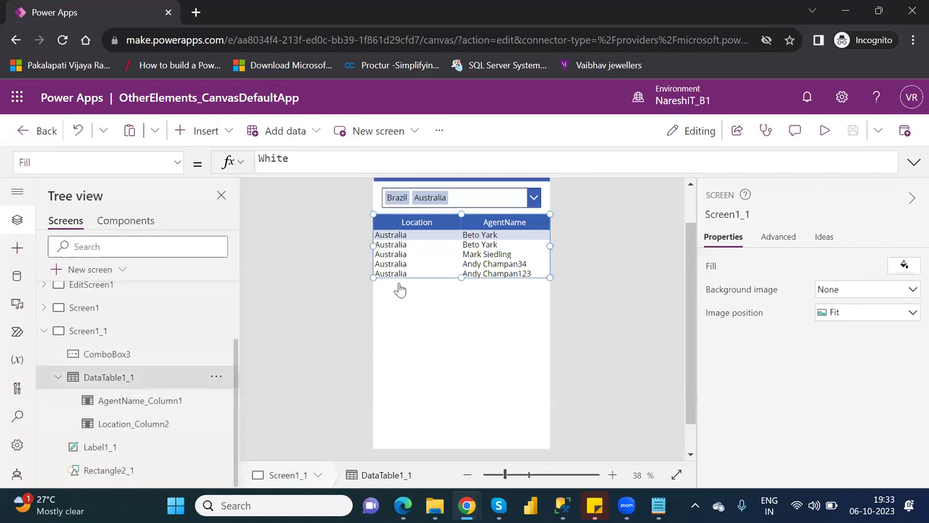
drag(462, 276, 464, 372)
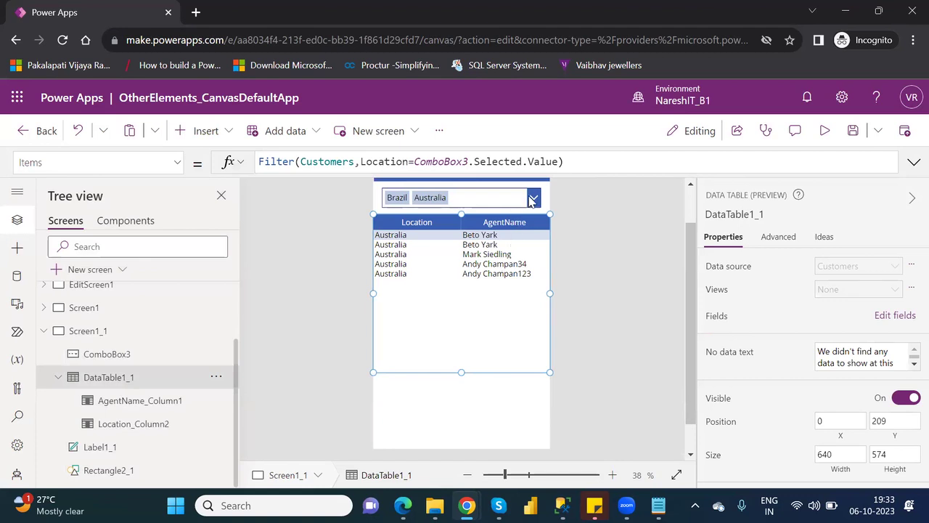
Preview the app with the taller data table and the current combo box selections, and return to the editor.
click(532, 200)
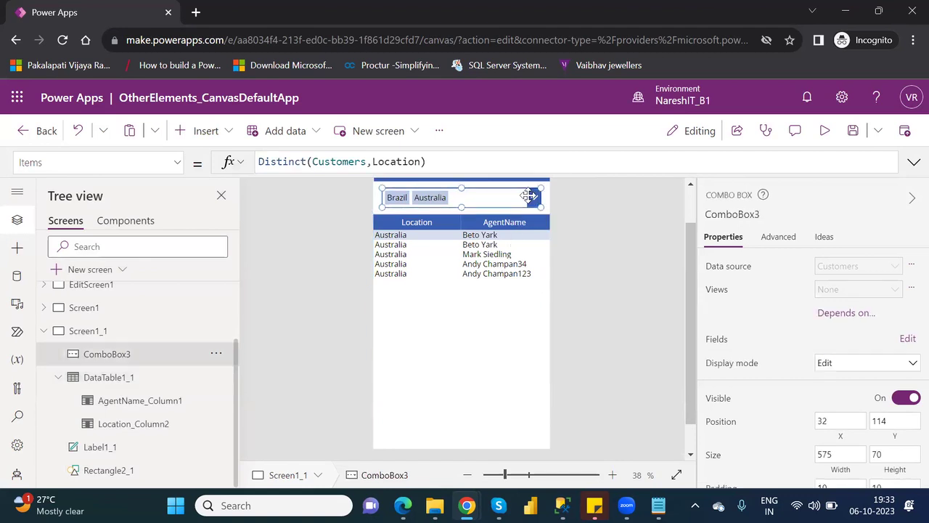
click(825, 131)
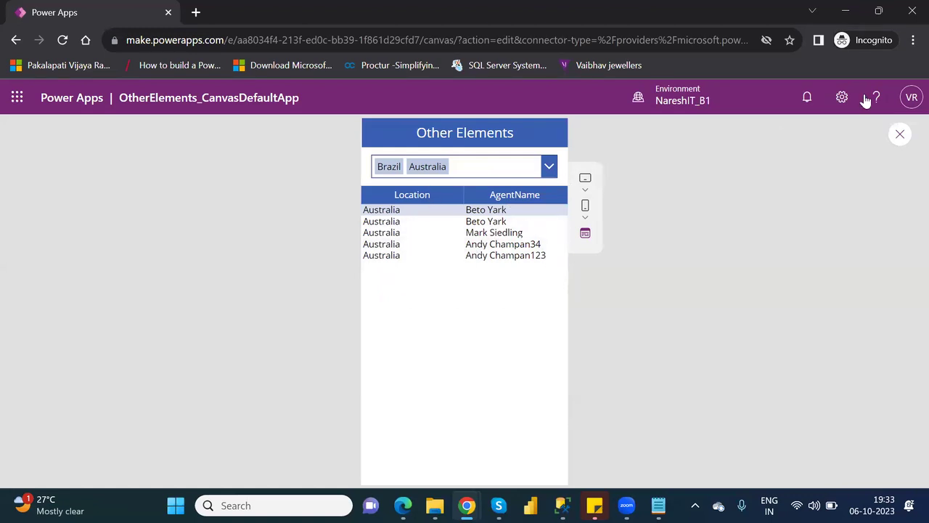
click(898, 135)
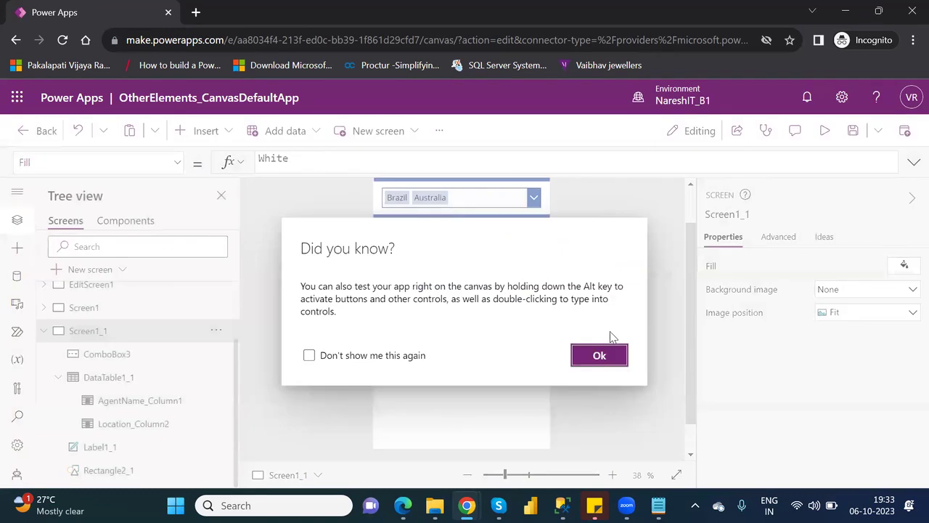
click(600, 356)
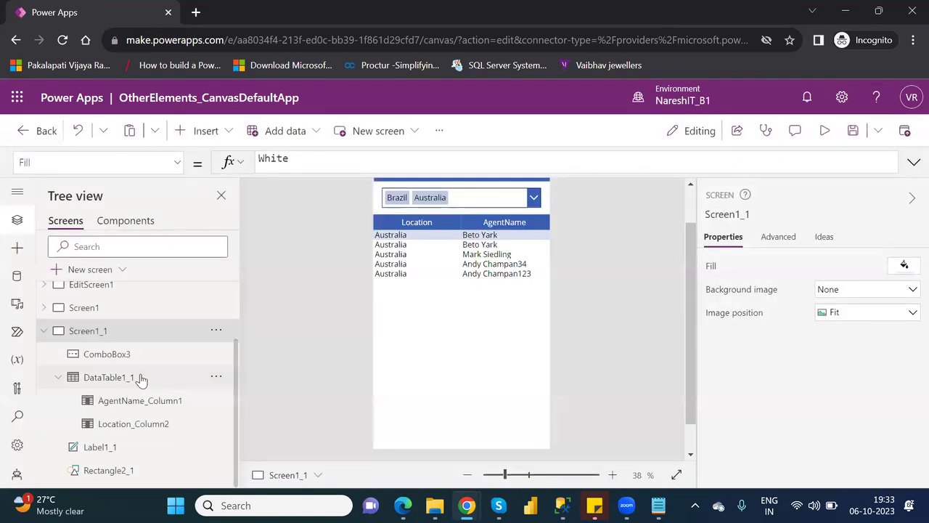
Try ComboBox3.SelectedItems in place of ComboBox3.Selected.Value in DataTable1_1's Items filter formula.
click(109, 377)
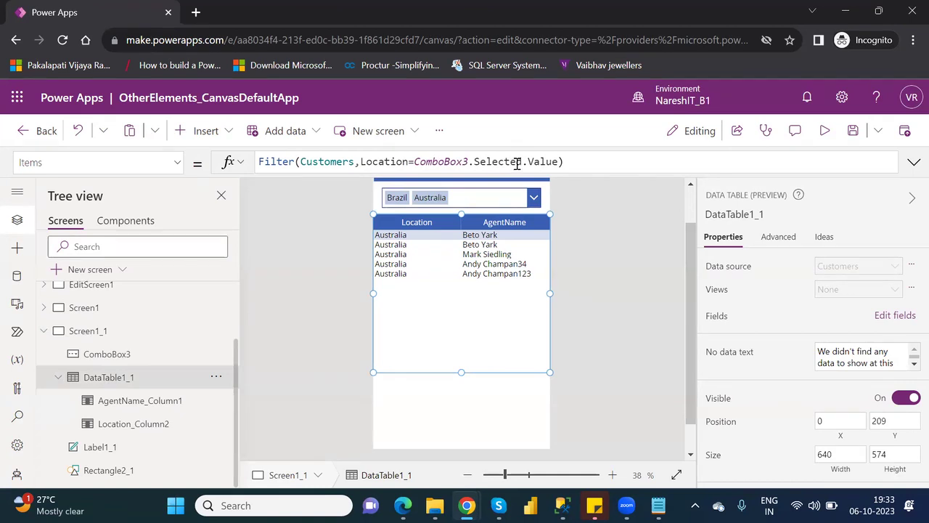
click(557, 162)
key(BackSpace)
key(BackSpace)
key(BackSpace)
key(BackSpace)
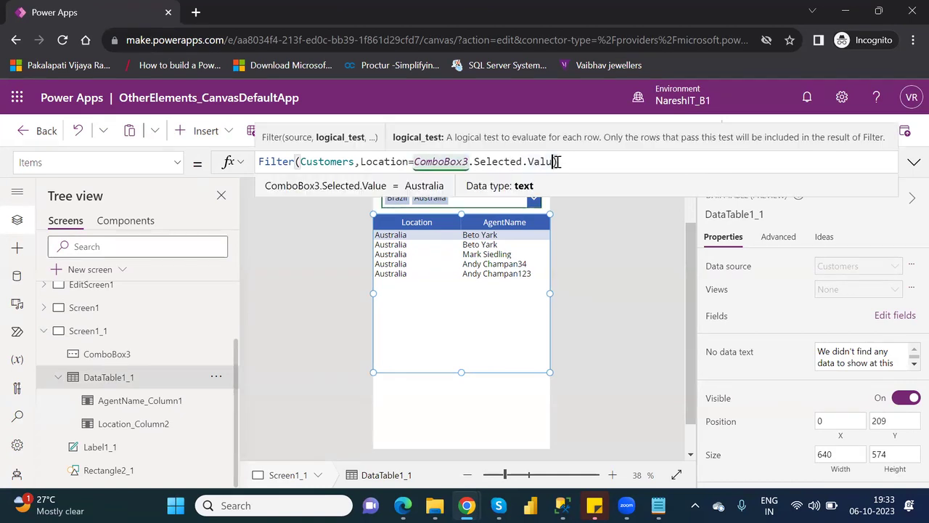
key(BackSpace)
key(BackSpace)
key(BackSpace)
key(BackSpace)
key(BackSpace)
key(BackSpace)
key(BackSpace)
key(BackSpace)
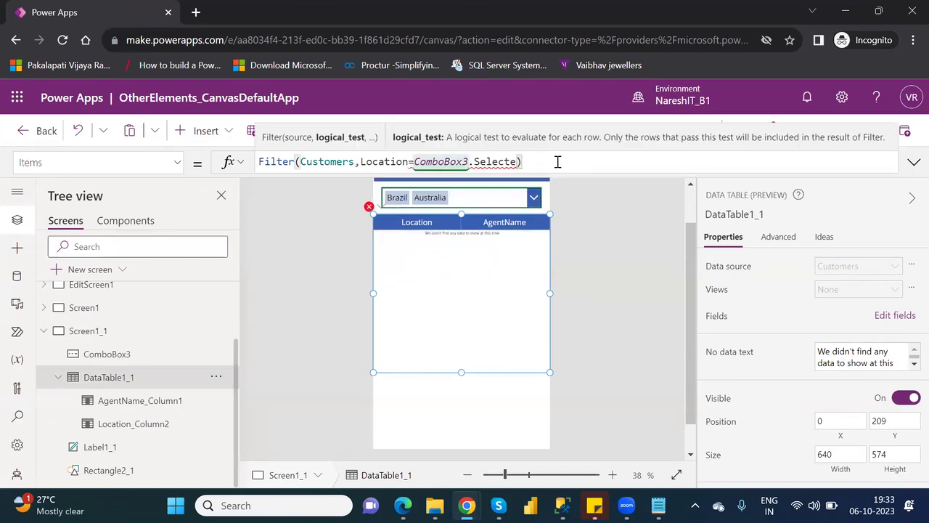
key(BackSpace)
key(BackSpace)
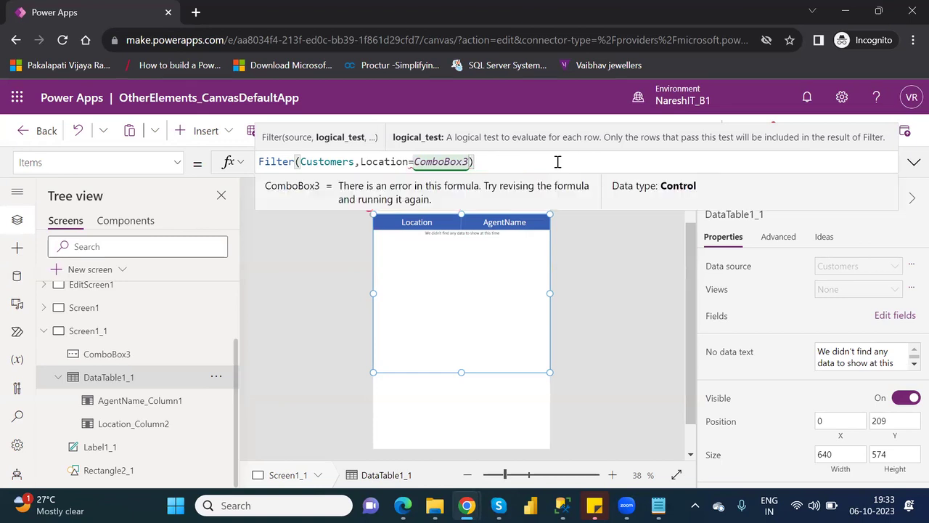
text(se)
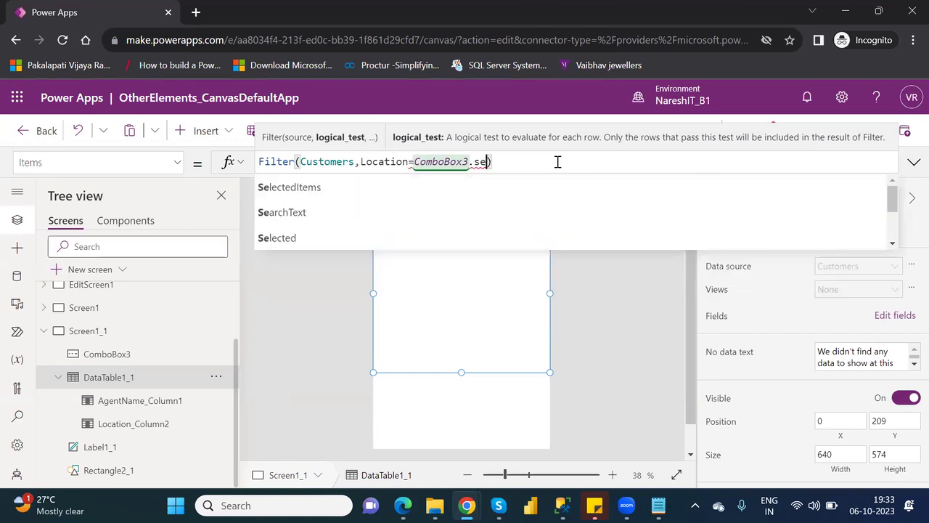
key(Down)
key(Down)
key(Down)
key(Down)
key(Down)
key(Down)
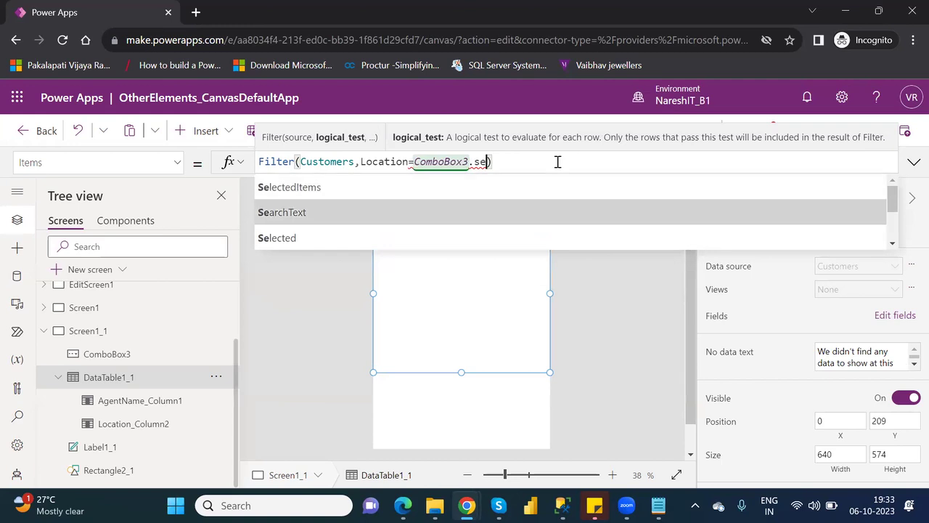
key(Down)
key(Down)
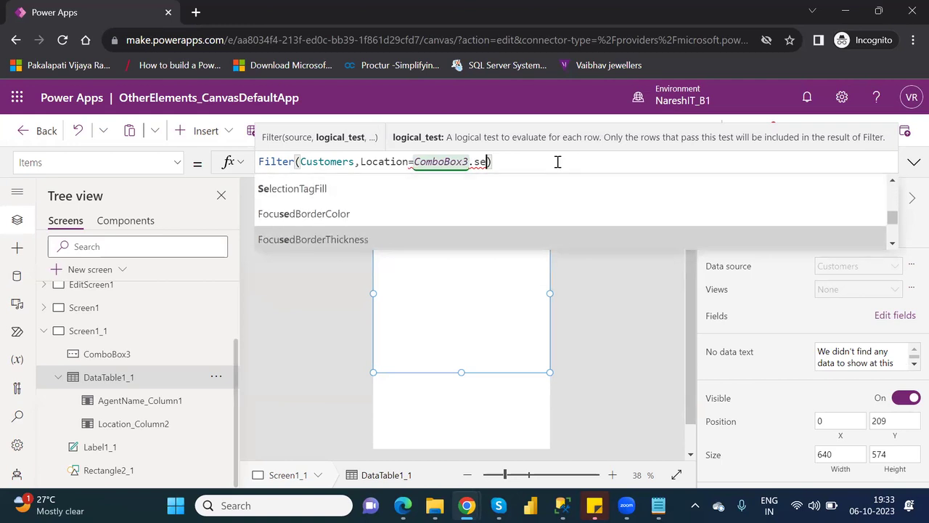
key(Up)
key(Up)
key(Up)
key(Up)
key(Up)
key(Up)
key(Up)
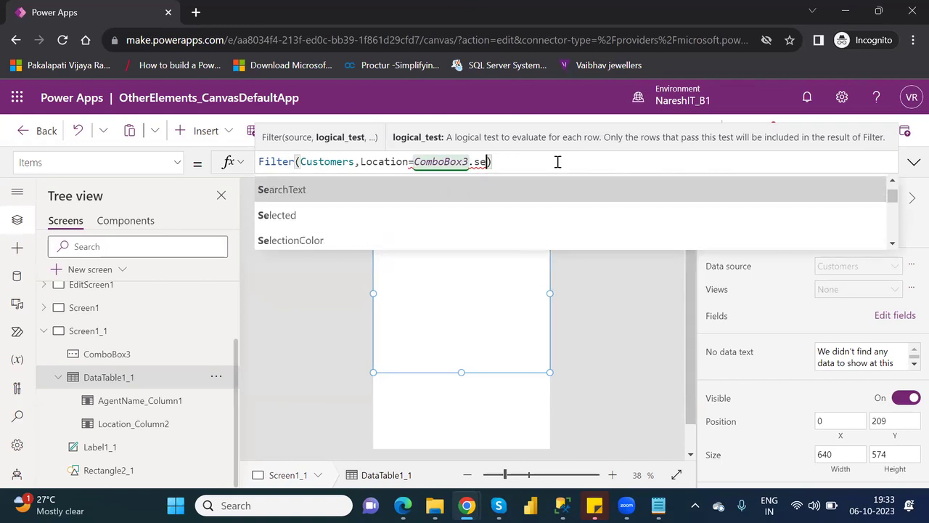
key(Up)
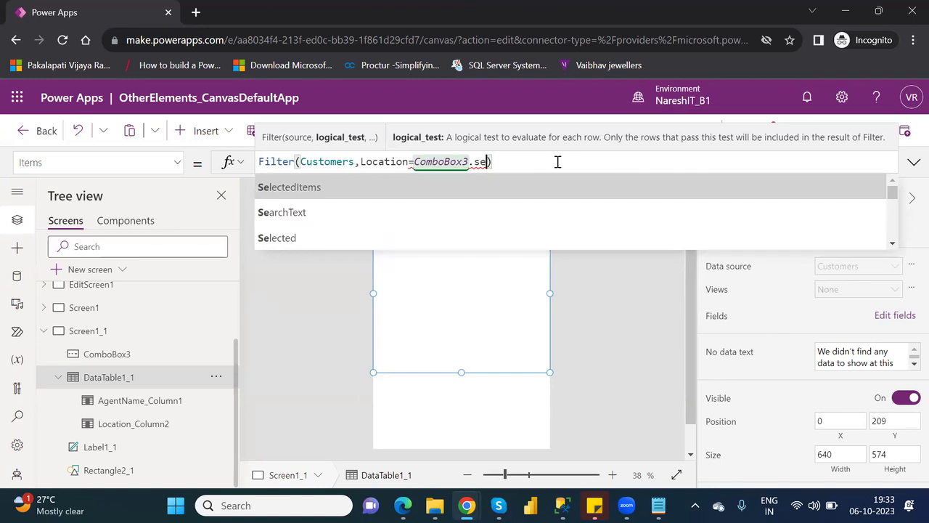
key(Tab)
text(.)
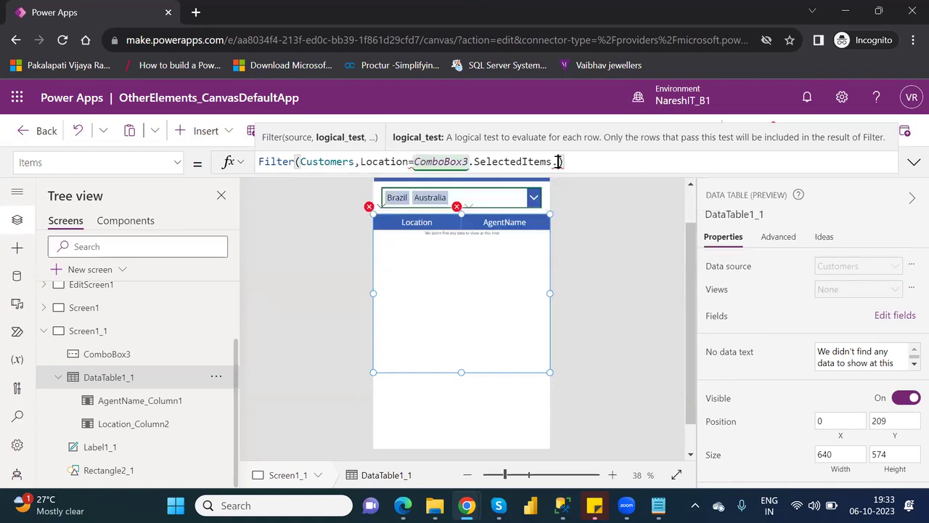
key(BackSpace)
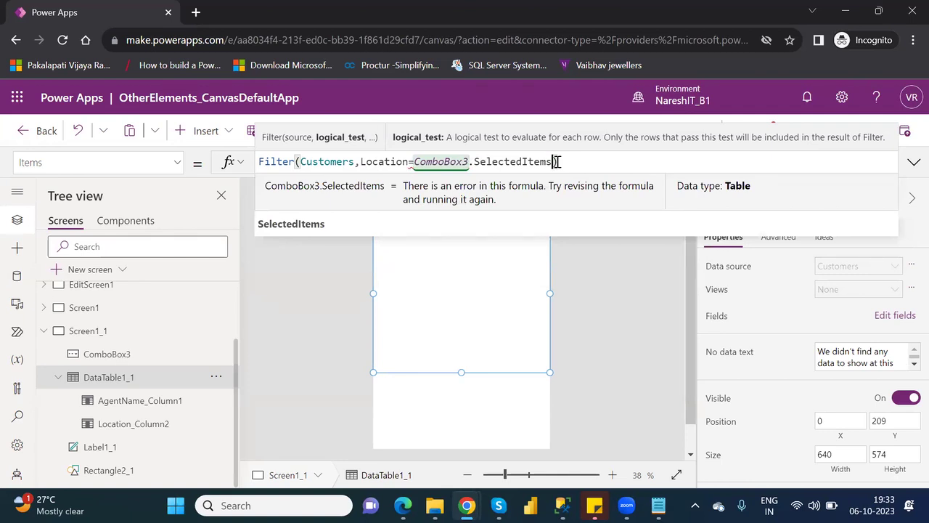
Try ComboBox3.SearchText in place of SelectedItems in the Location filter, and remove the property again.
key(BackSpace)
key(BackSpace)
key(BackSpace)
key(BackSpace)
key(BackSpace)
key(BackSpace)
key(BackSpace)
key(BackSpace)
key(BackSpace)
key(BackSpace)
key(BackSpace)
key(BackSpace)
key(BackSpace)
key(BackSpace)
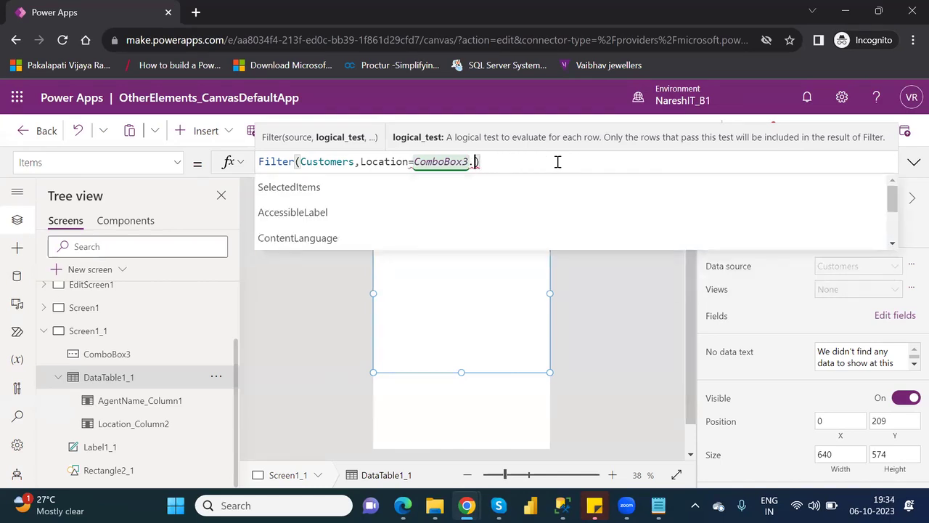
text(.)
key(Down)
key(Down)
key(Down)
key(Down)
key(Down)
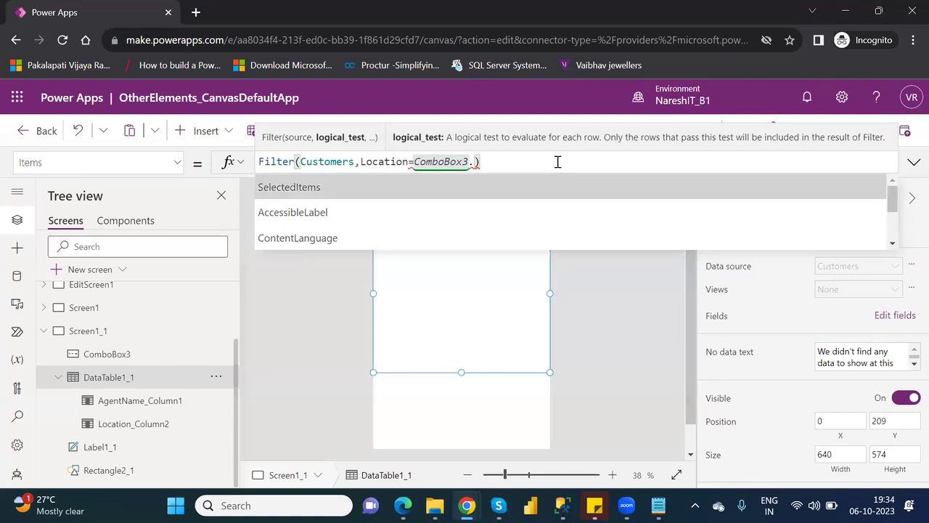
key(Down)
key(Down)
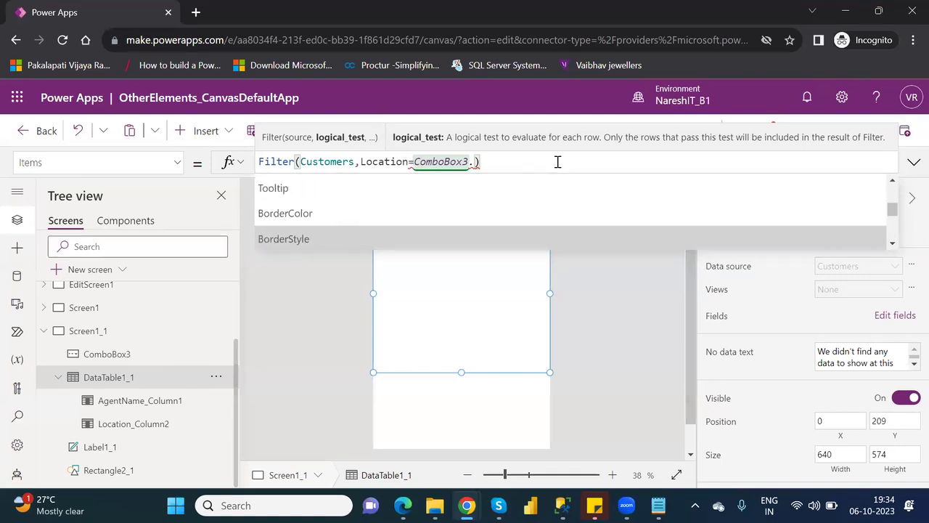
key(Up)
key(Up)
key(Up)
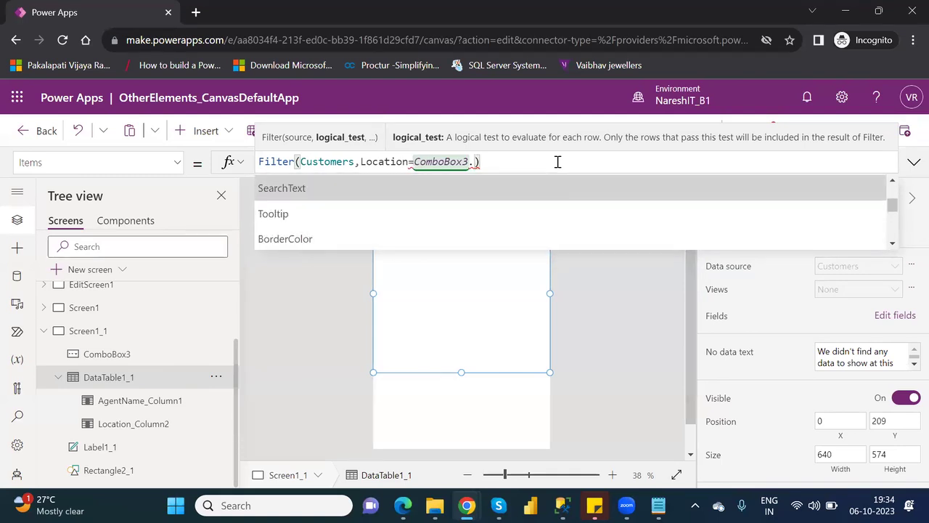
key(Tab)
text(.)
key(BackSpace)
key(BackSpace)
key(BackSpace)
key(BackSpace)
key(BackSpace)
key(BackSpace)
key(BackSpace)
key(BackSpace)
key(BackSpace)
key(BackSpace)
key(BackSpace)
key(BackSpace)
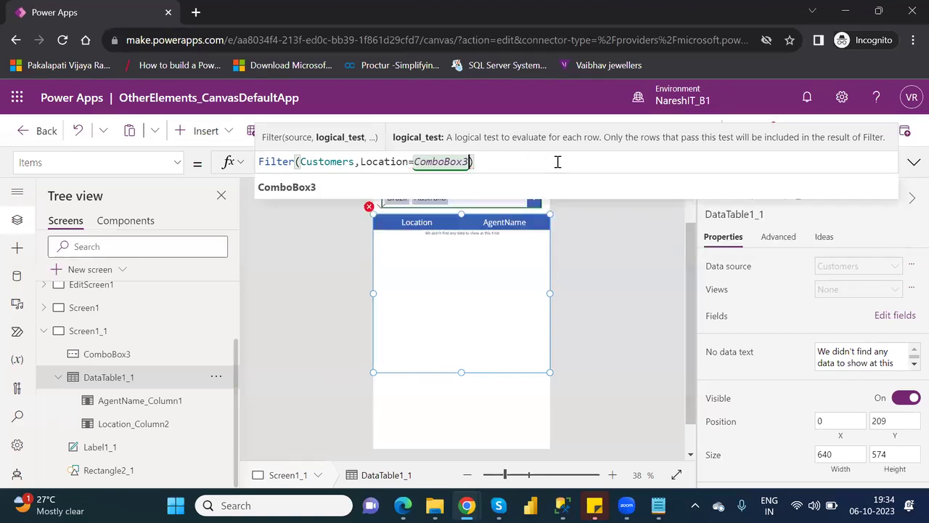
Look through ComboBox3's available properties and restore the formula to Filter(Customers,Location=ComboBox3.Selected.Value).
text(.)
key(Down)
key(Down)
key(Down)
key(Down)
key(Down)
key(Down)
key(Down)
key(Down)
key(Down)
key(Down)
key(Down)
key(Down)
key(Down)
key(Down)
key(Down)
key(Down)
key(Down)
key(Down)
key(Down)
key(Down)
key(Down)
key(Down)
key(Down)
key(Down)
key(Down)
key(Down)
key(Down)
key(Down)
key(Down)
key(Down)
key(Down)
key(Down)
key(Down)
key(Down)
key(Down)
key(Down)
key(Down)
key(Down)
key(Down)
key(Down)
key(Down)
key(Down)
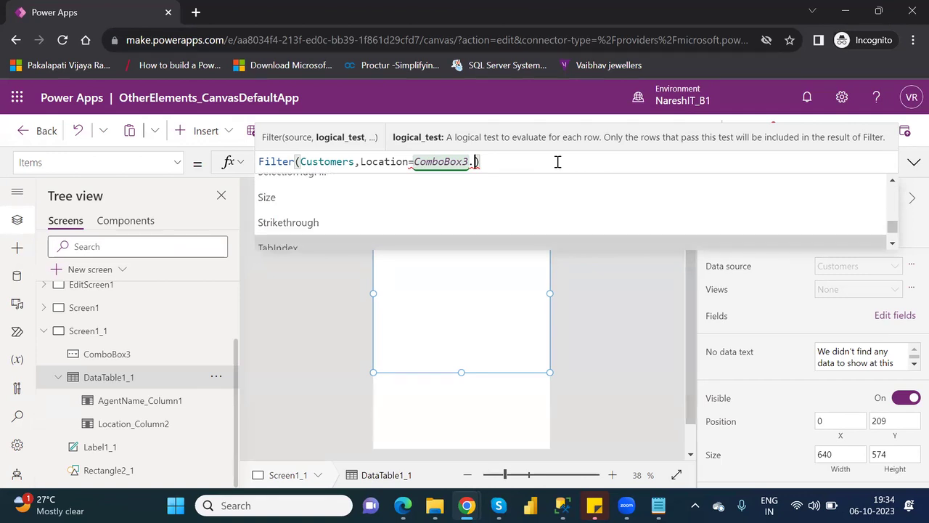
key(Up)
key(Up)
key(Up)
key(Up)
key(Up)
key(Up)
key(Up)
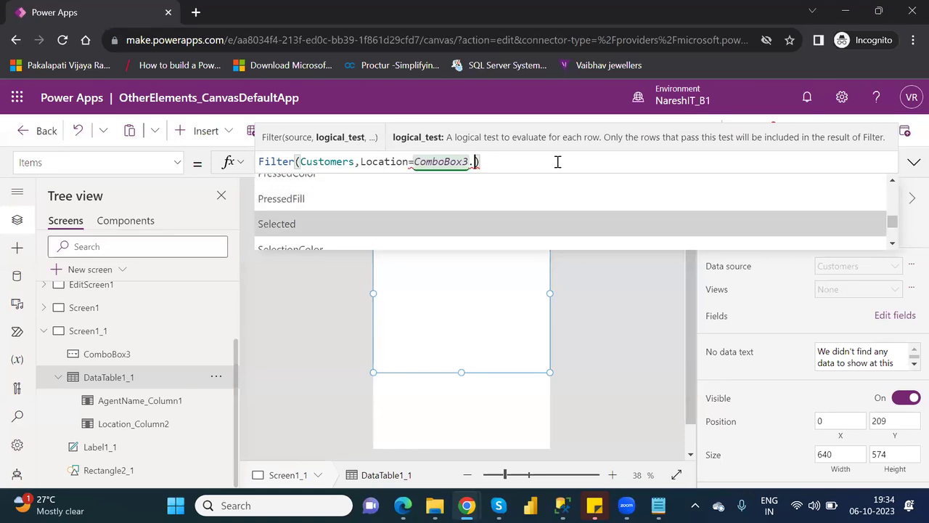
key(Tab)
text(.)
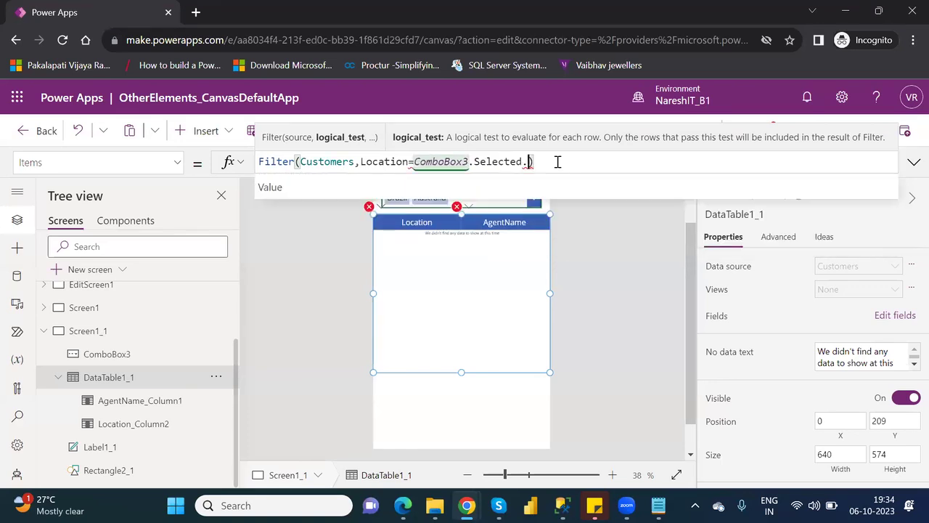
key(BackSpace)
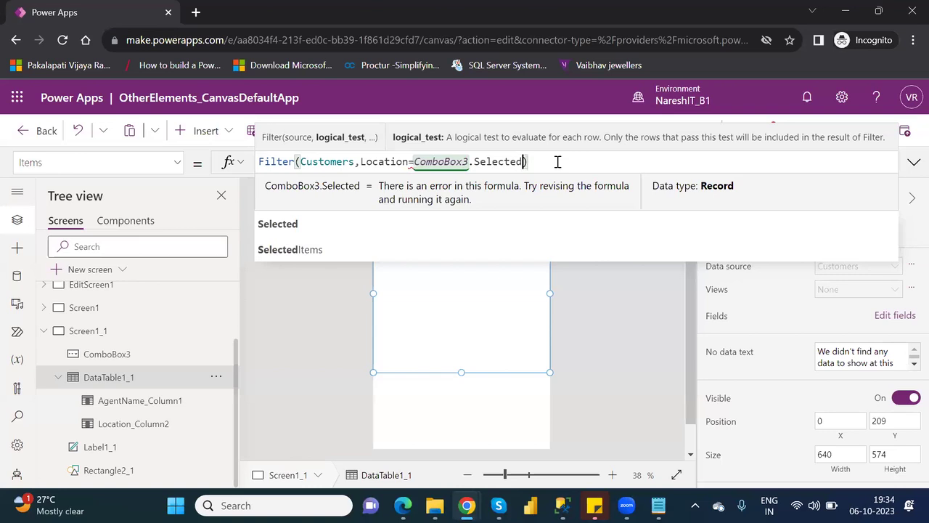
key(Left)
text(.va)
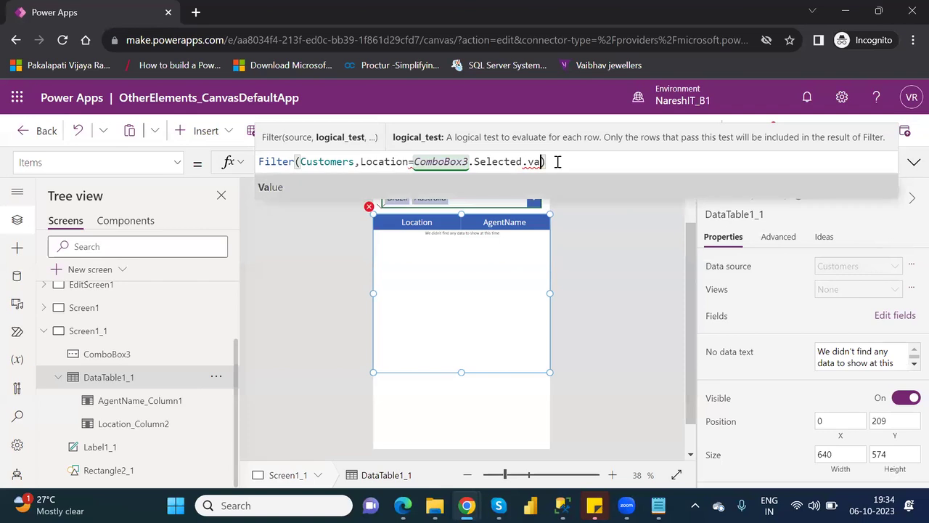
key(Tab)
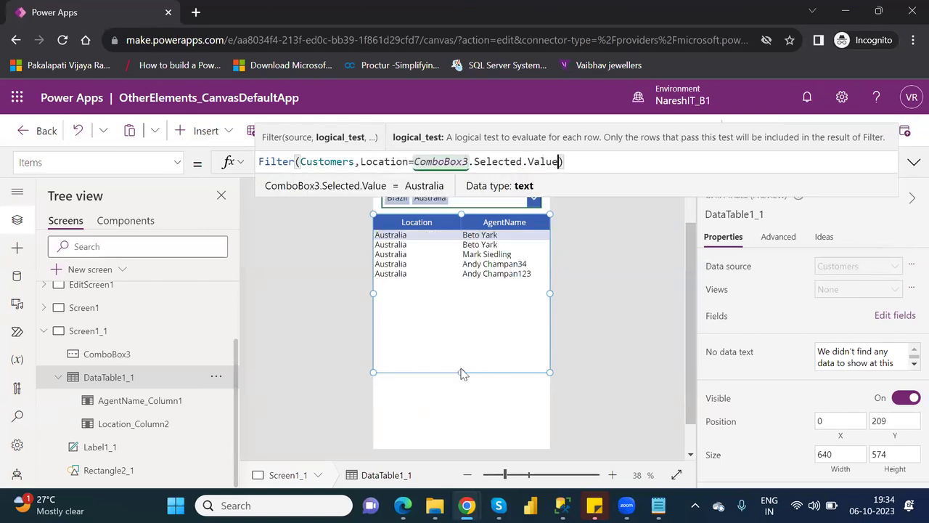
Try the in operator instead of = between Location and ComboBox3.Selected.Value in DataTable1_1's Items formula.
click(463, 372)
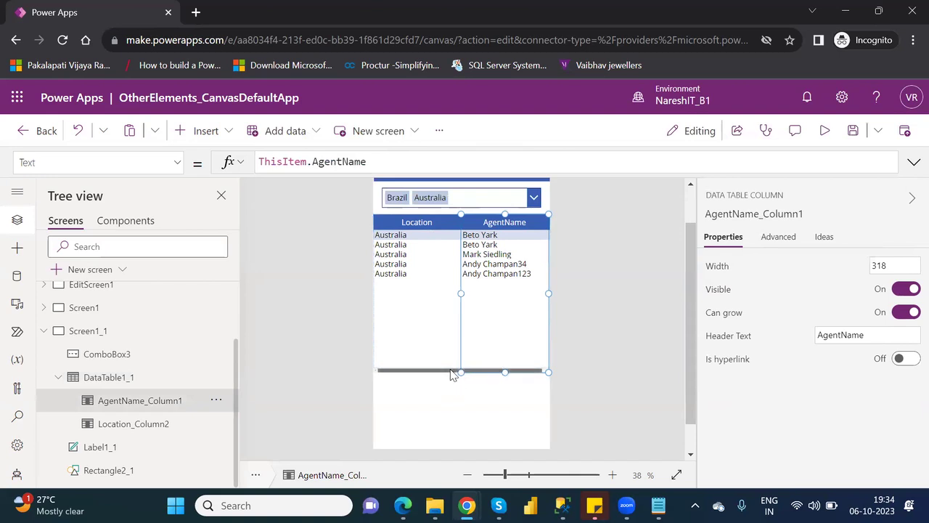
click(207, 384)
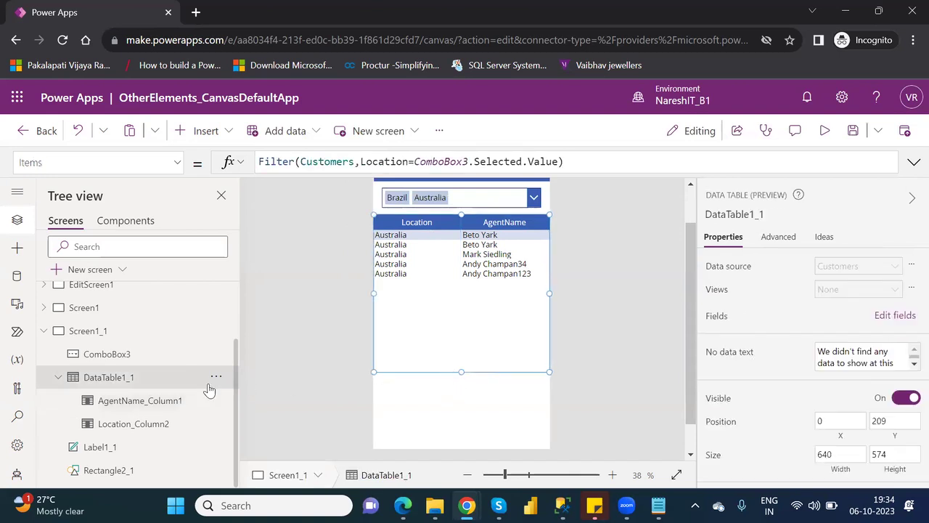
click(410, 163)
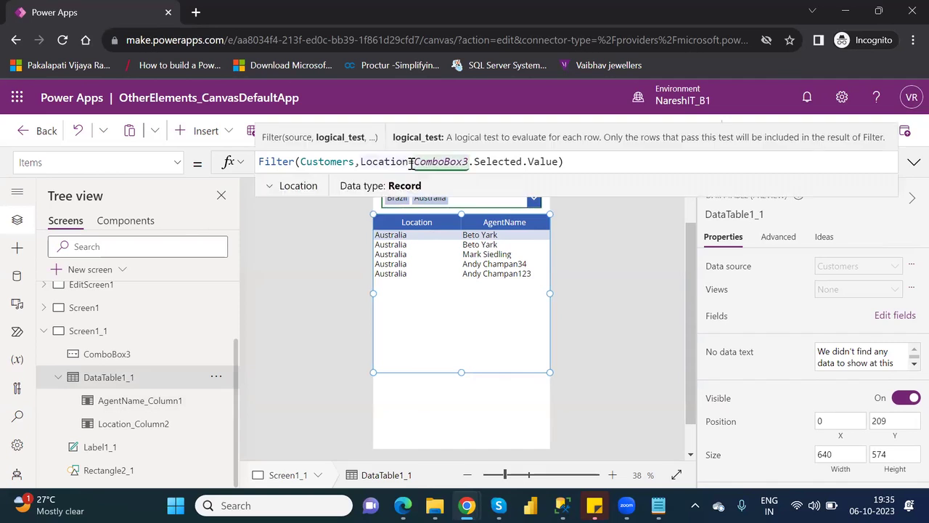
key(Delete)
key(BackSpace)
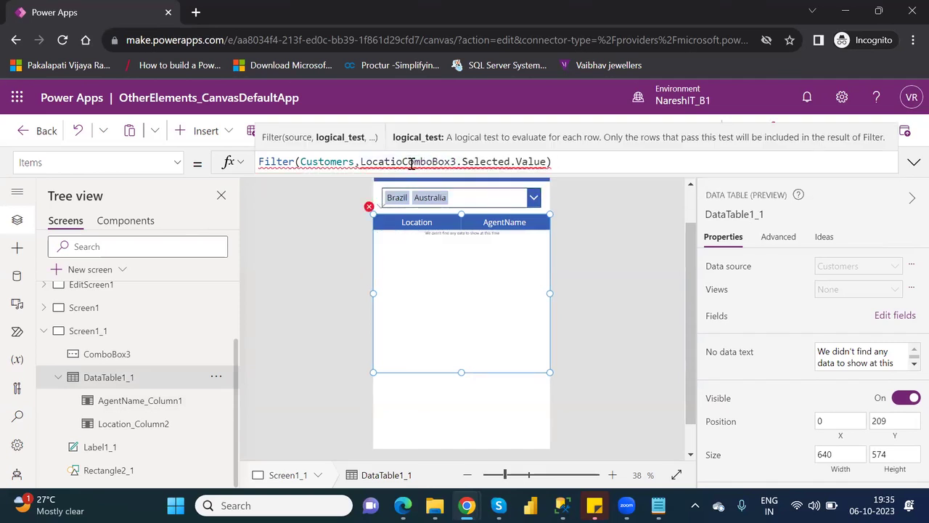
text(n in)
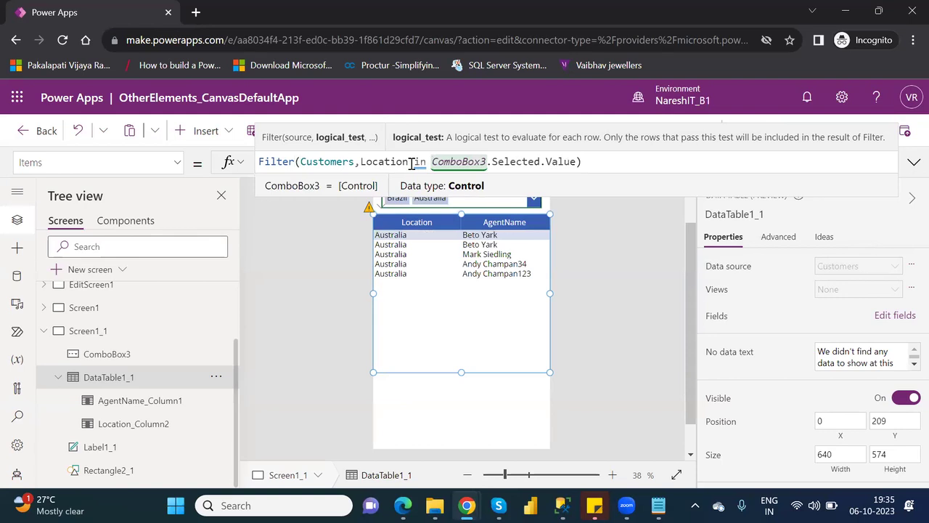
Put the = operator back in DataTable1_1's Items formula and review it in the expanded formula view.
key(BackSpace)
key(BackSpace)
key(BackSpace)
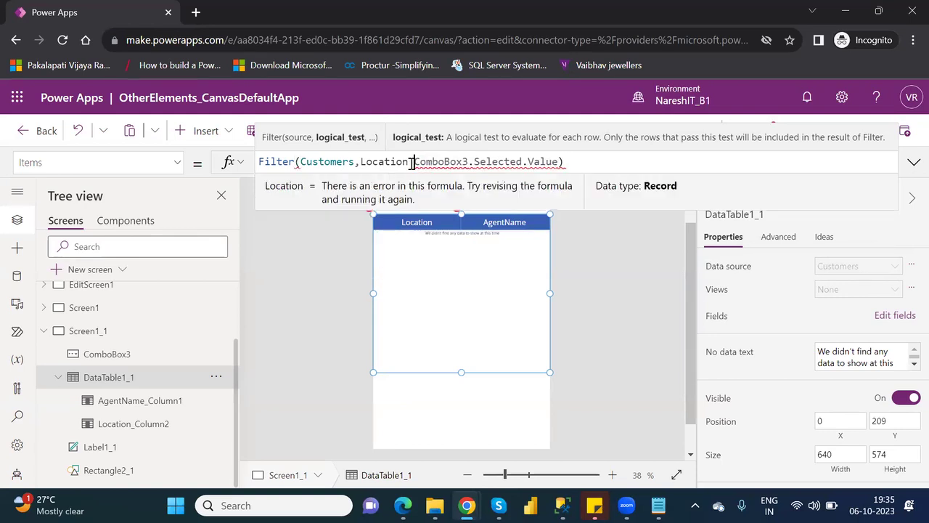
text(=)
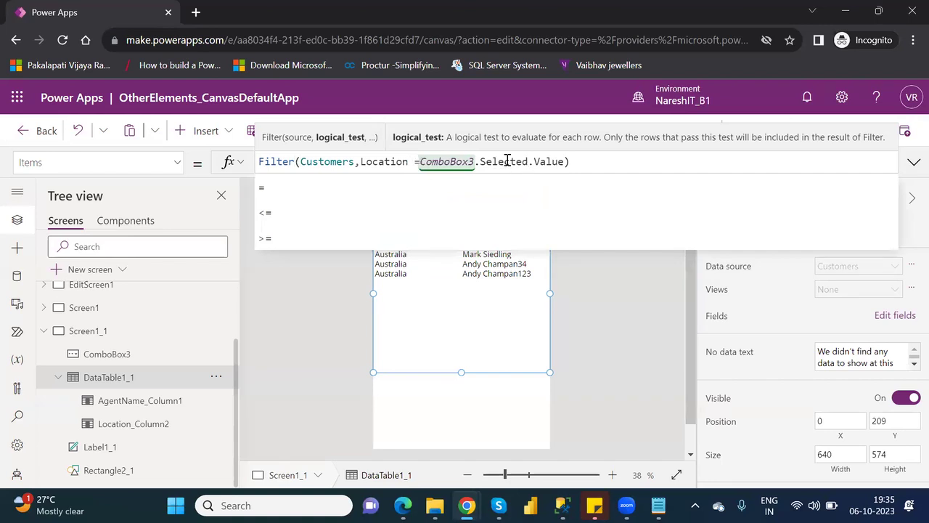
click(914, 164)
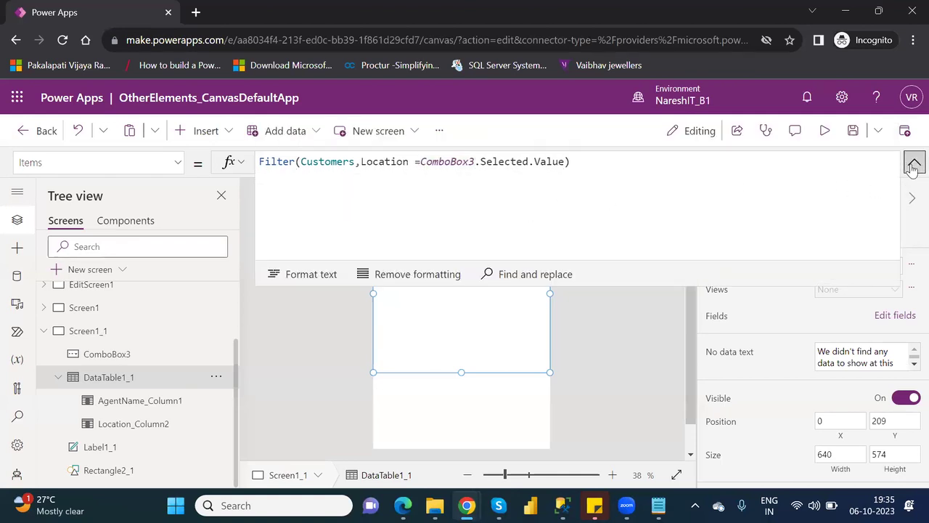
click(913, 165)
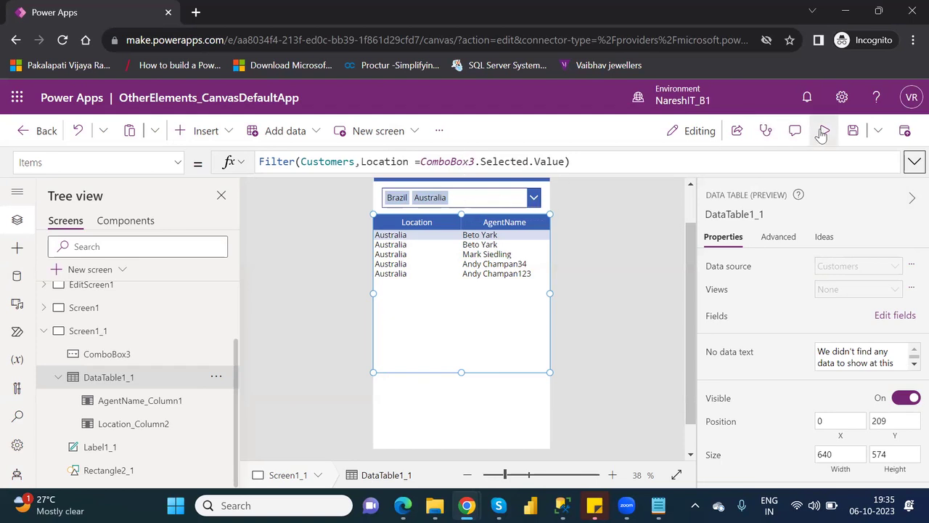
Preview the app and remove the Brazil and Australia selections from the combo box.
click(823, 132)
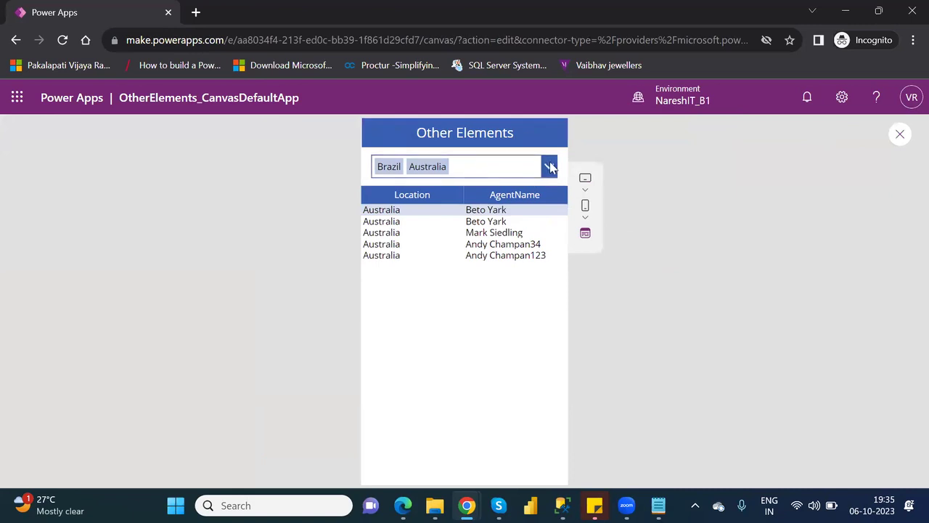
click(550, 167)
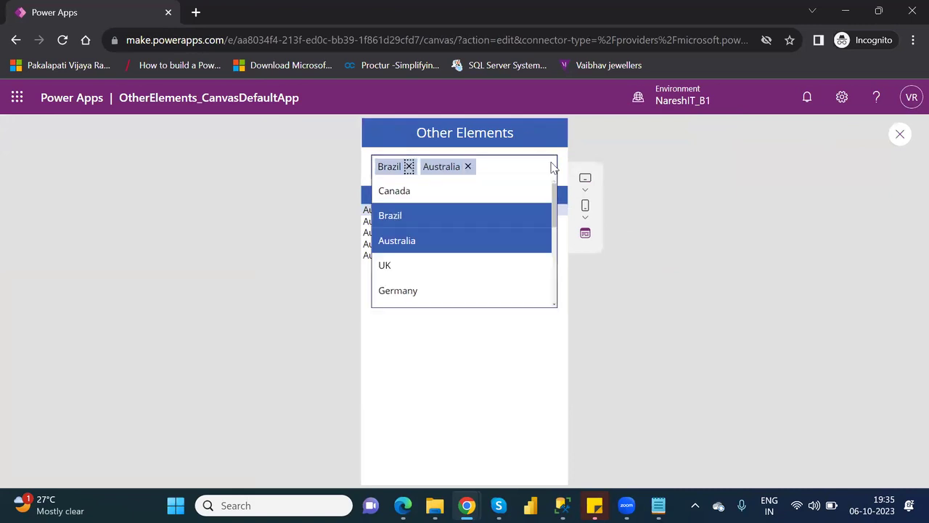
click(408, 167)
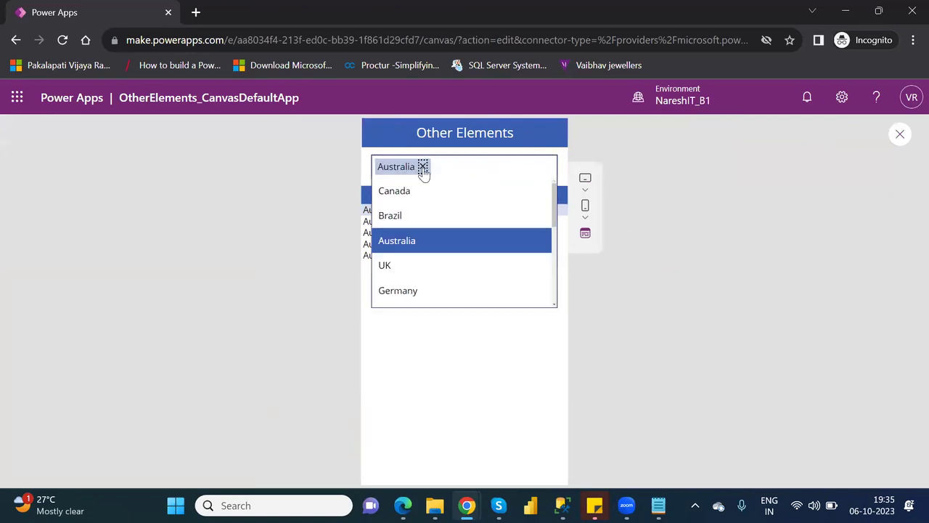
click(423, 167)
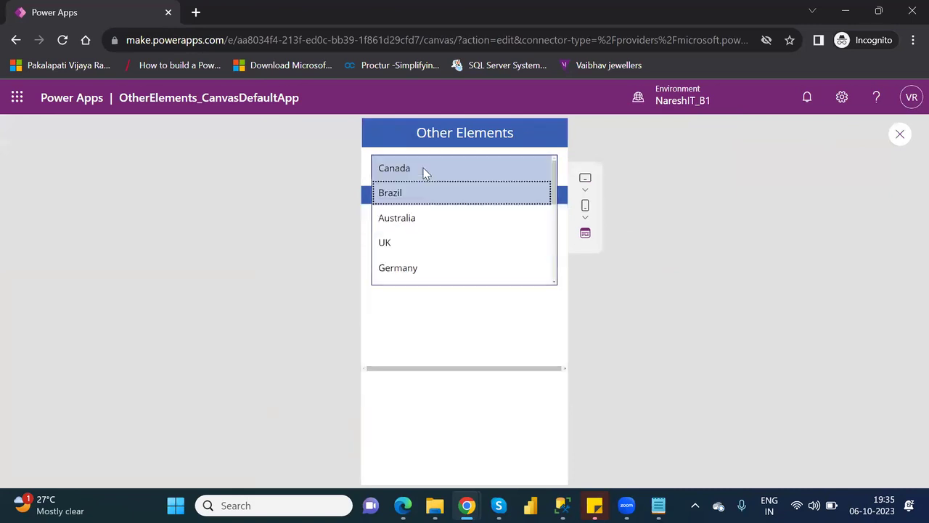
Test the location filter by choosing Australia in the combo box, replace it with UK, and close the preview.
click(409, 222)
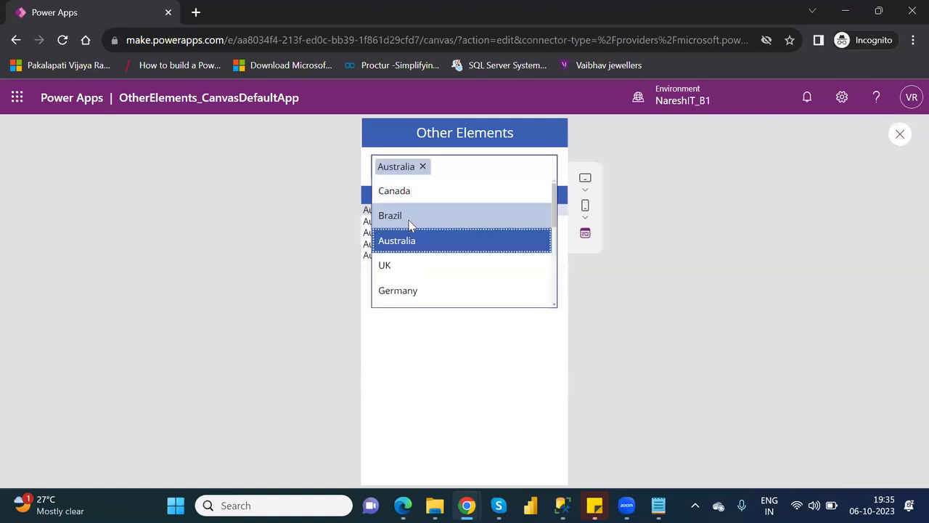
click(537, 384)
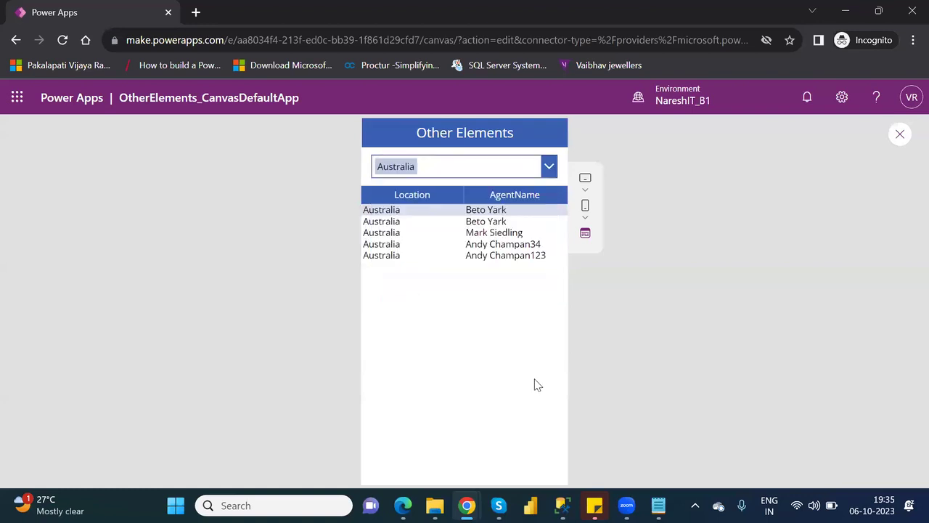
click(519, 170)
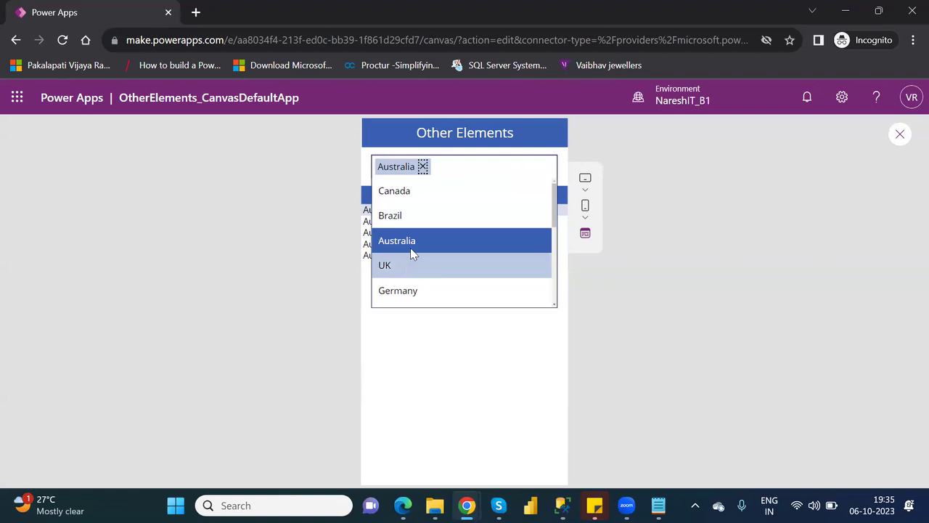
click(424, 166)
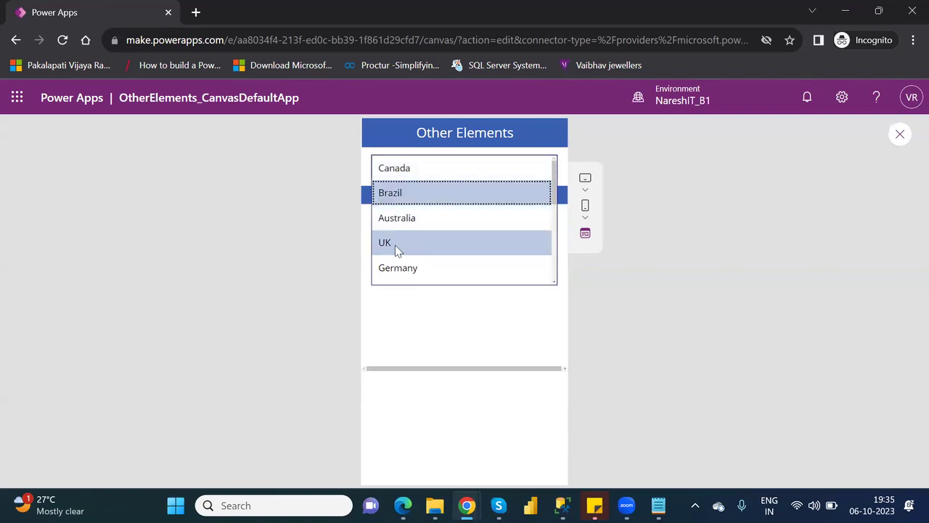
click(395, 249)
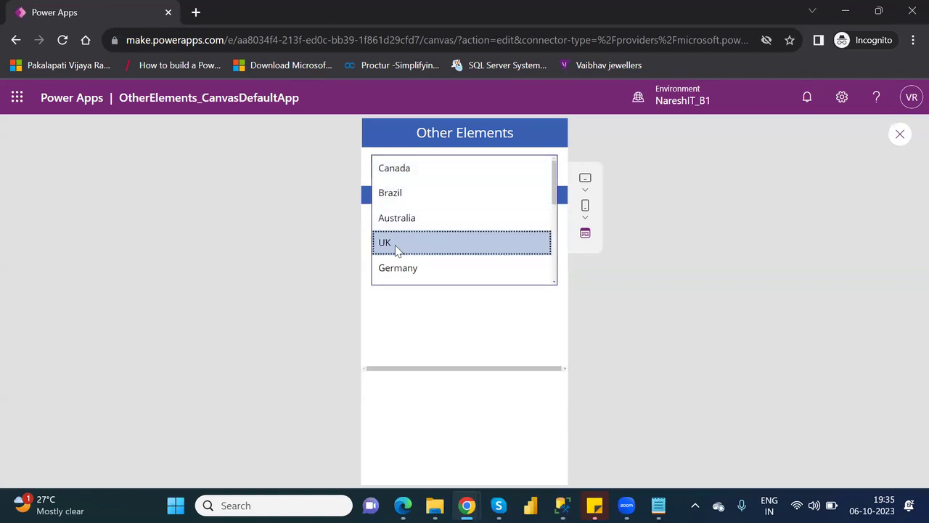
click(531, 165)
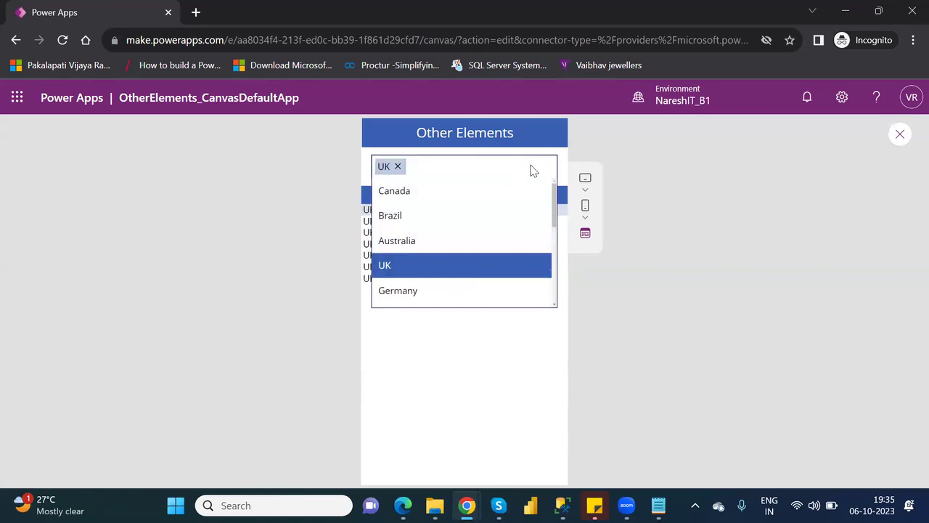
click(495, 377)
click(900, 136)
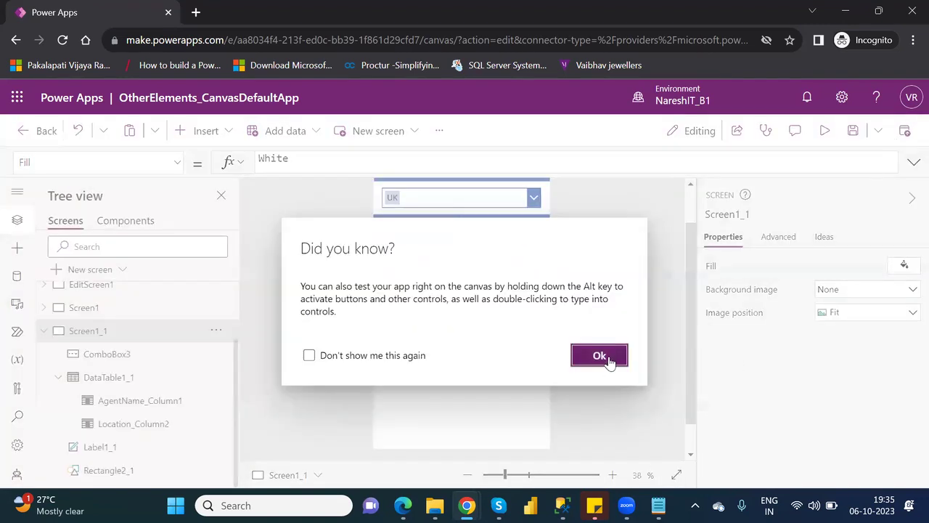
click(608, 358)
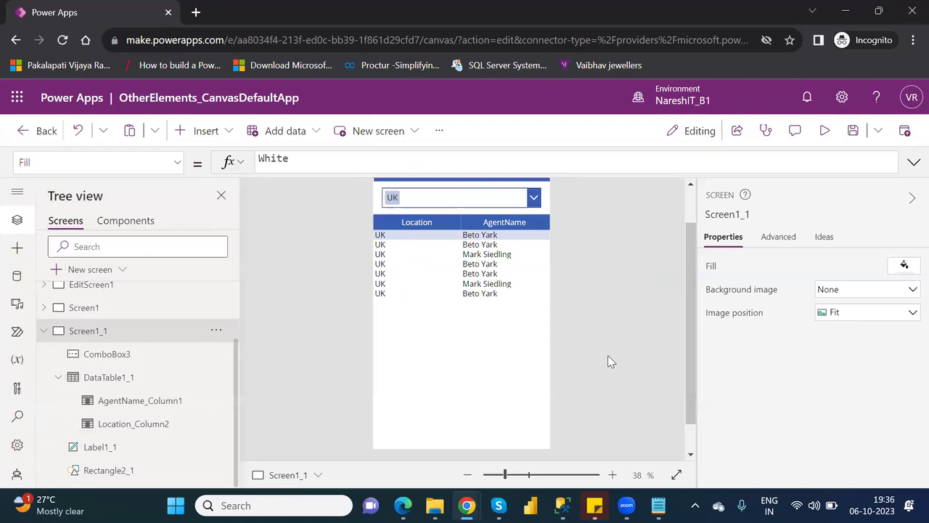
Shorten DataTable1_1 to a height of about 339 and insert a check box below it at about X 124, Y 682.
click(125, 380)
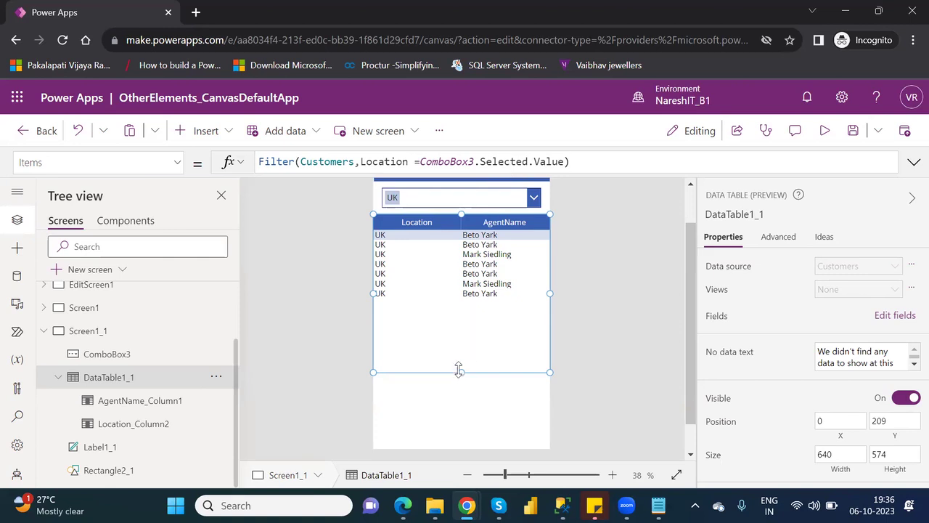
drag(459, 370, 463, 305)
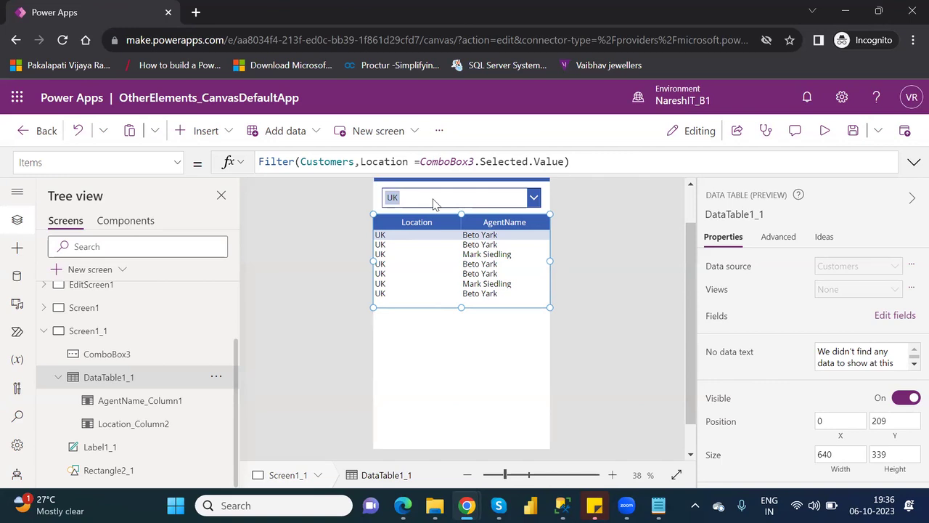
click(206, 134)
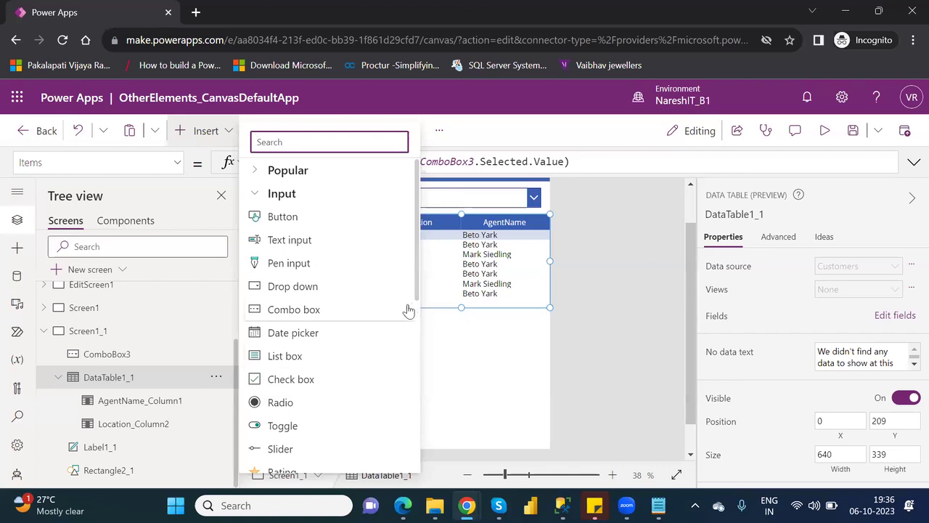
drag(419, 292, 421, 329)
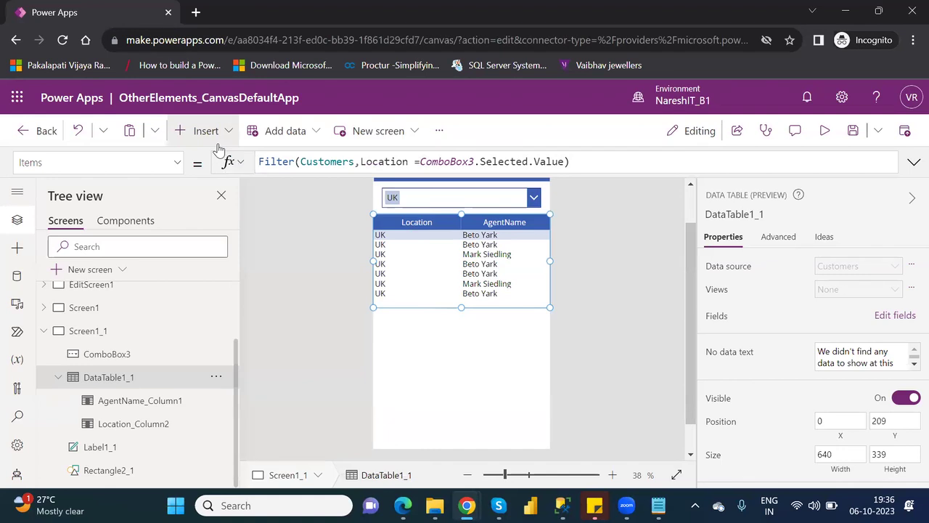
click(215, 134)
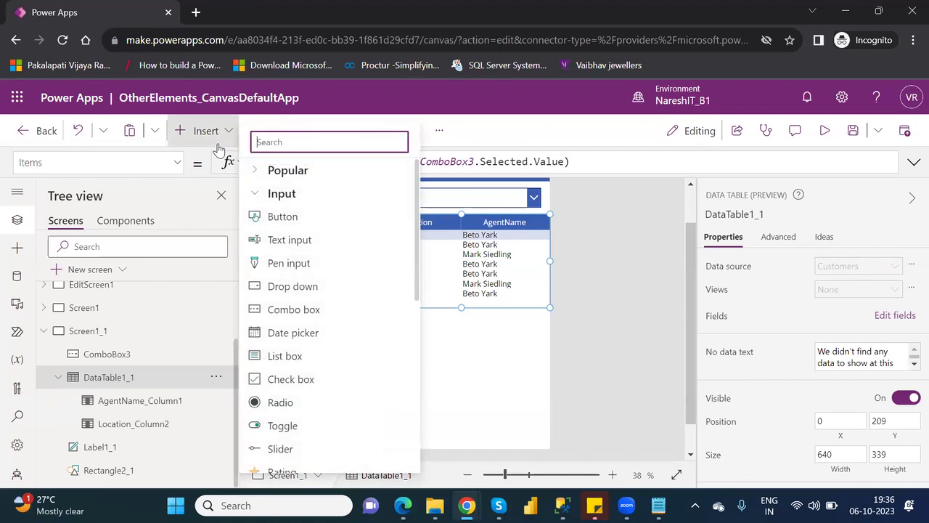
click(305, 385)
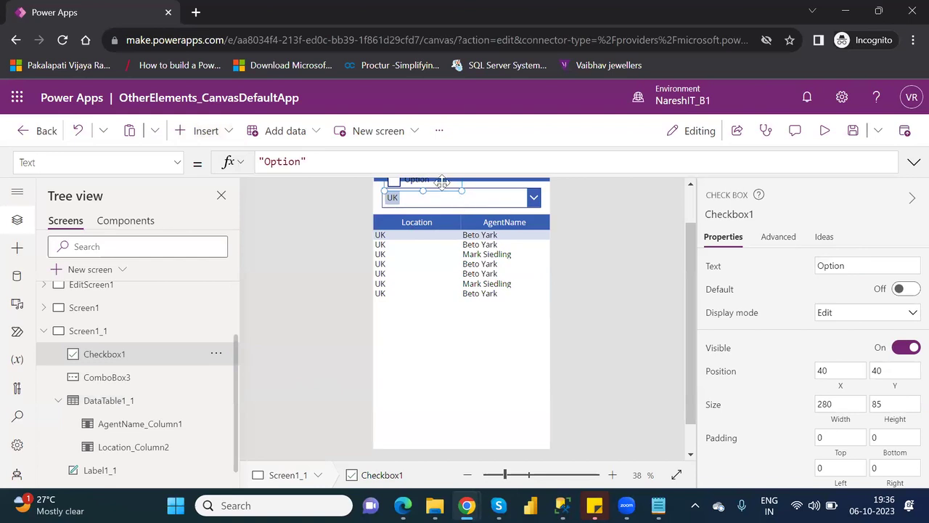
drag(436, 185, 483, 363)
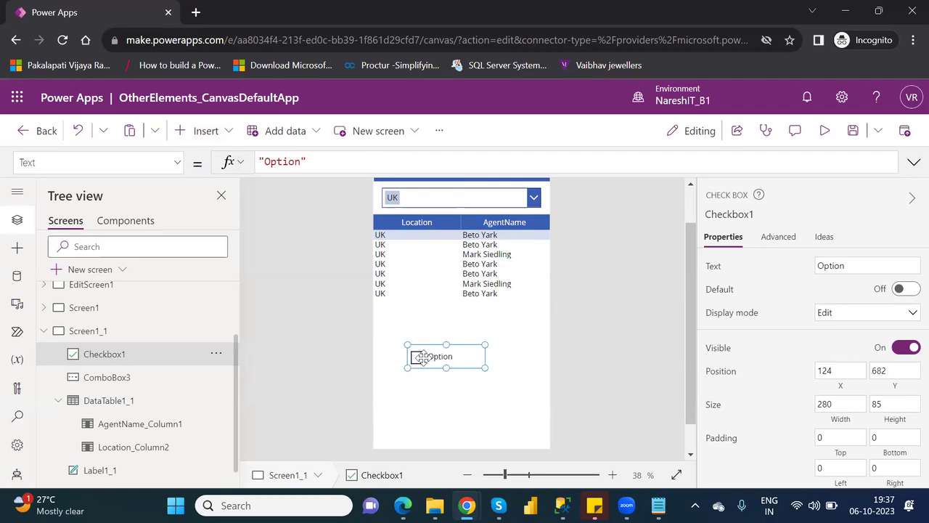
Preview the app to try out the new check box and return to editing.
click(824, 132)
click(413, 355)
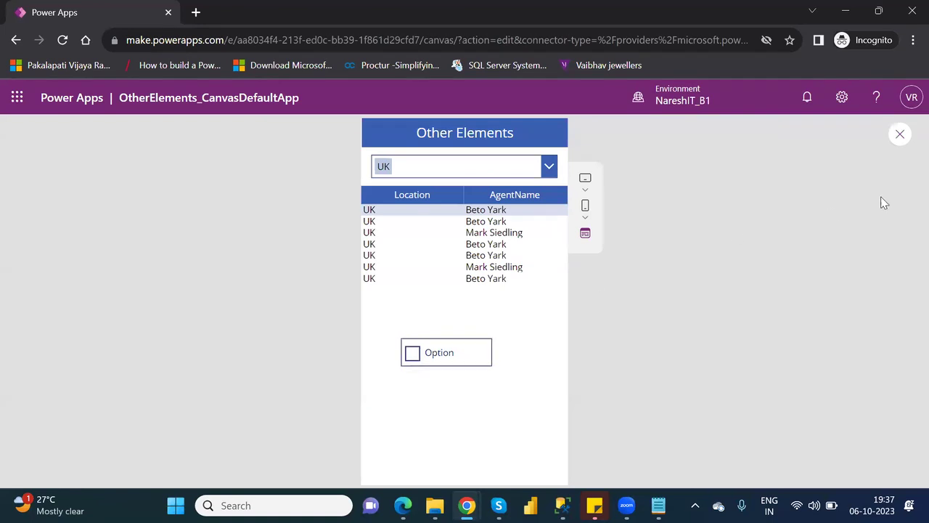
key(Escape)
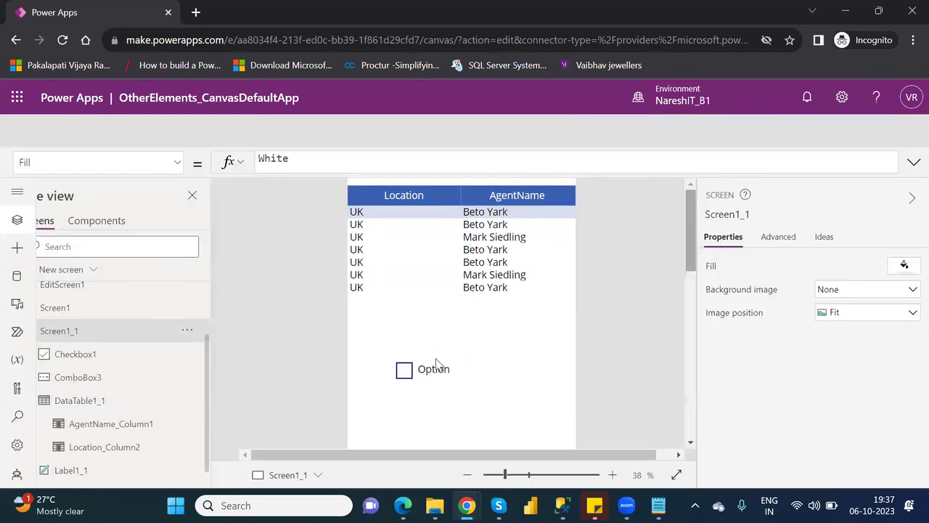
click(600, 356)
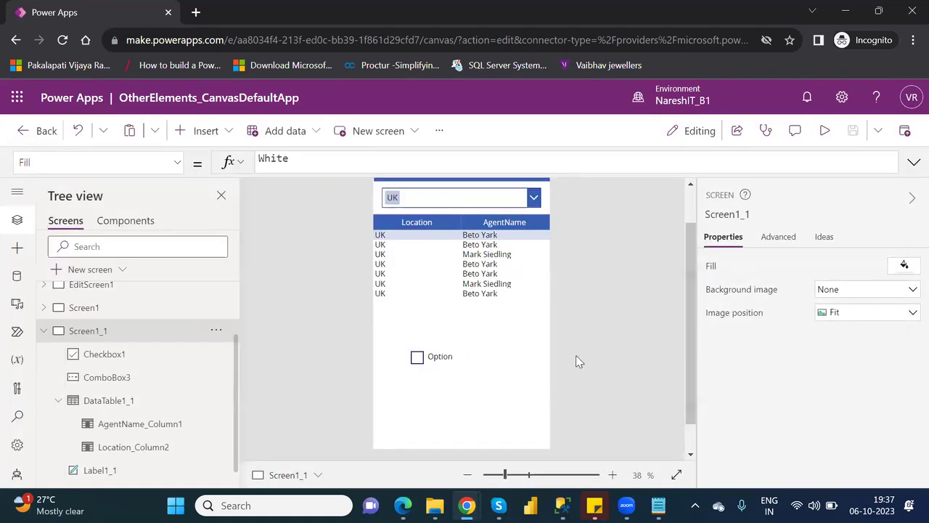
Check Checkbox1's display mode setting and try switching its default state on and back off.
click(444, 357)
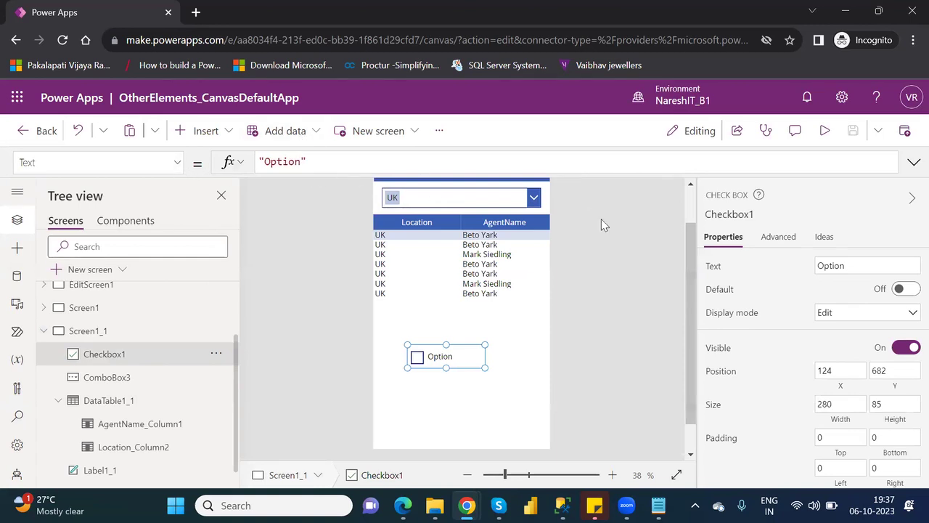
click(877, 322)
click(876, 321)
click(909, 289)
click(911, 289)
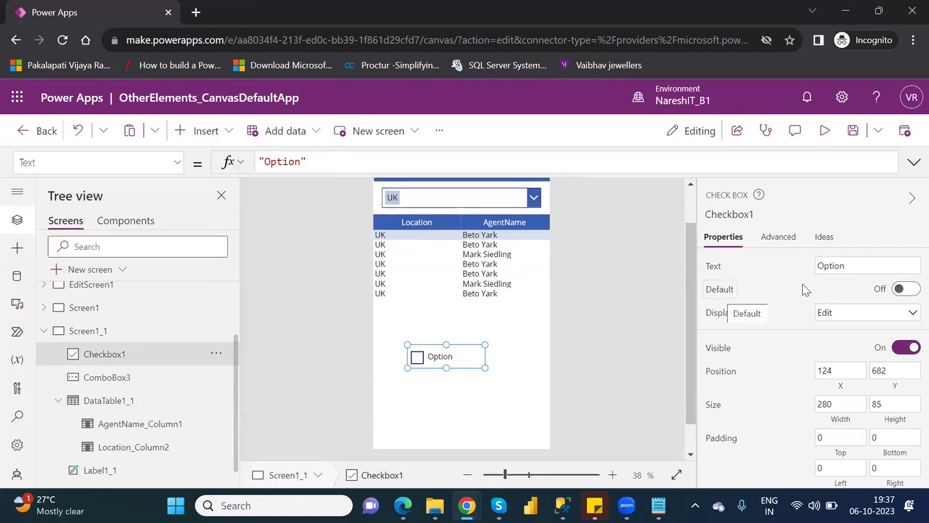
click(911, 294)
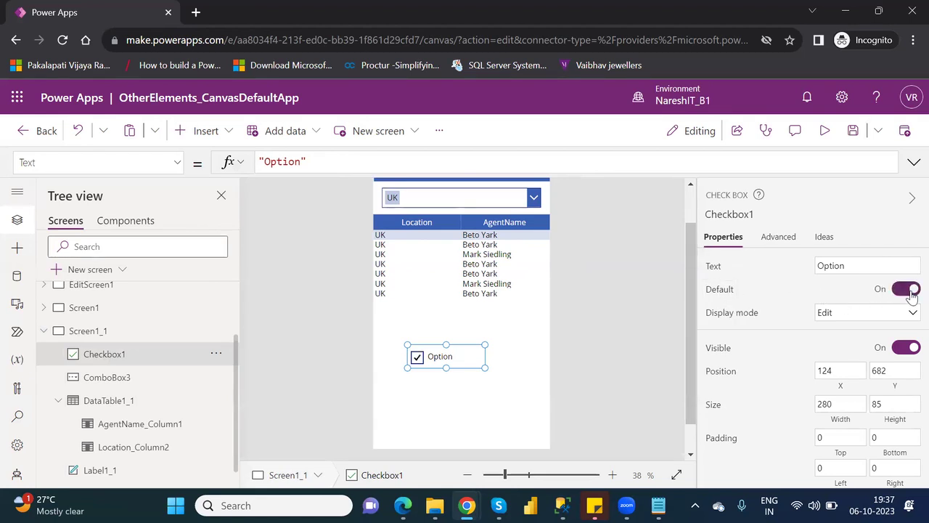
click(902, 293)
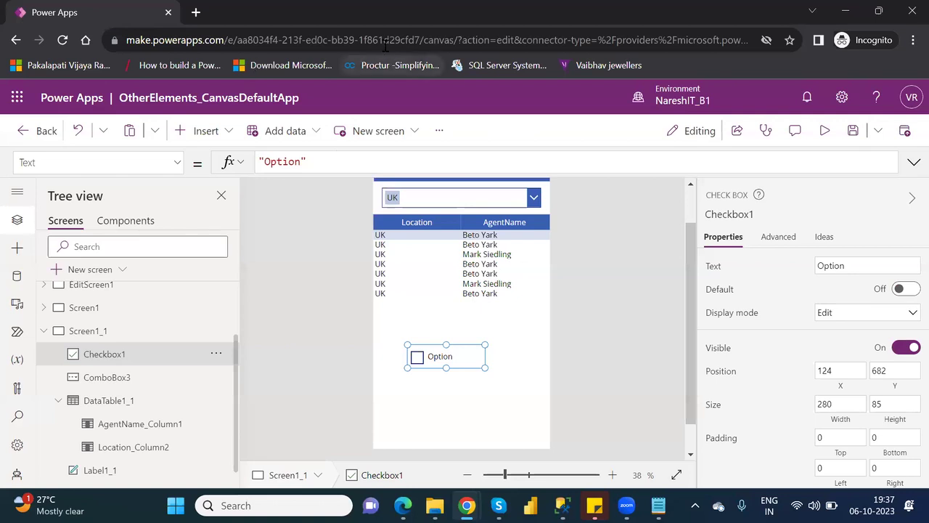
Search Google in a new browser tab for "in checkbox give multiple values in power apps".
click(196, 13)
text(go)
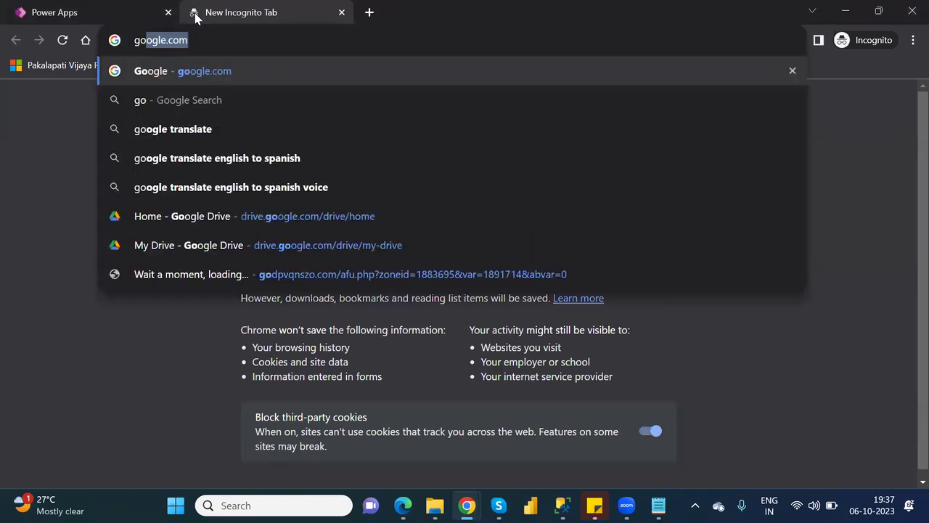
key(Return)
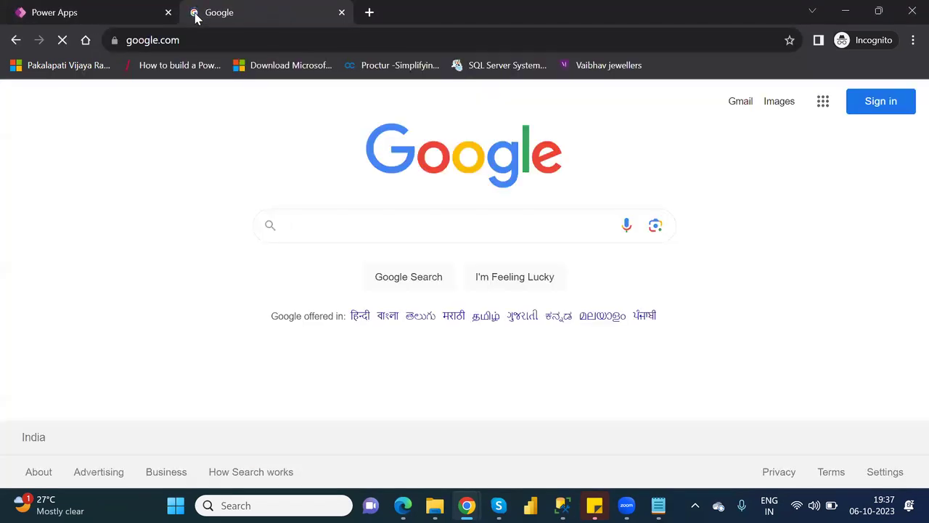
text(in)
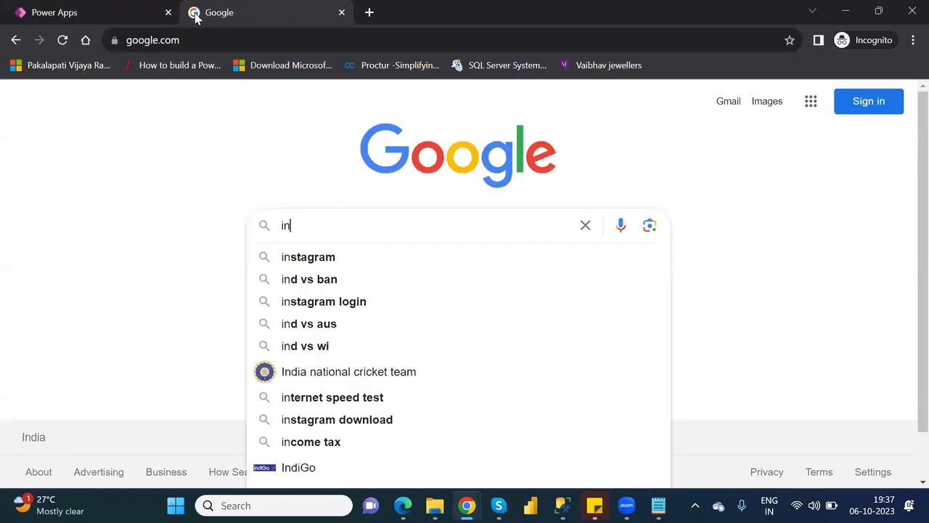
text( checkbox)
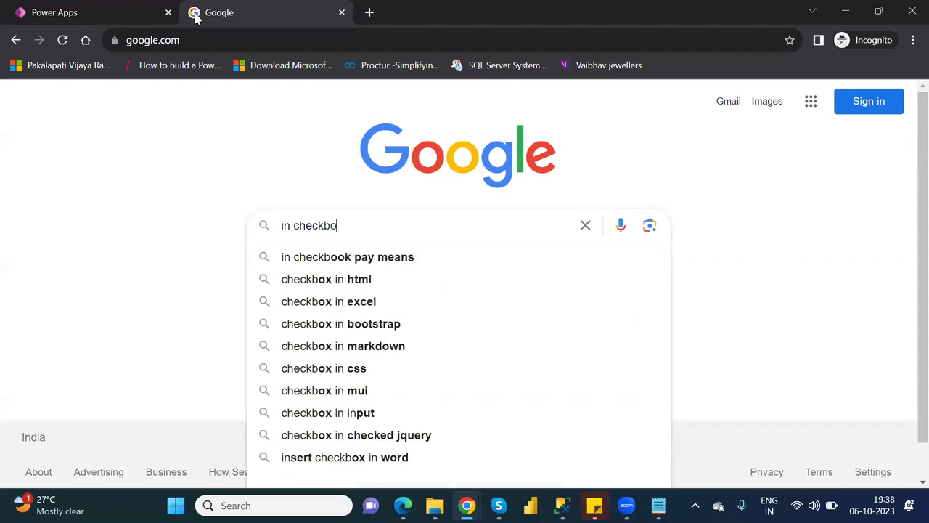
text(give mo)
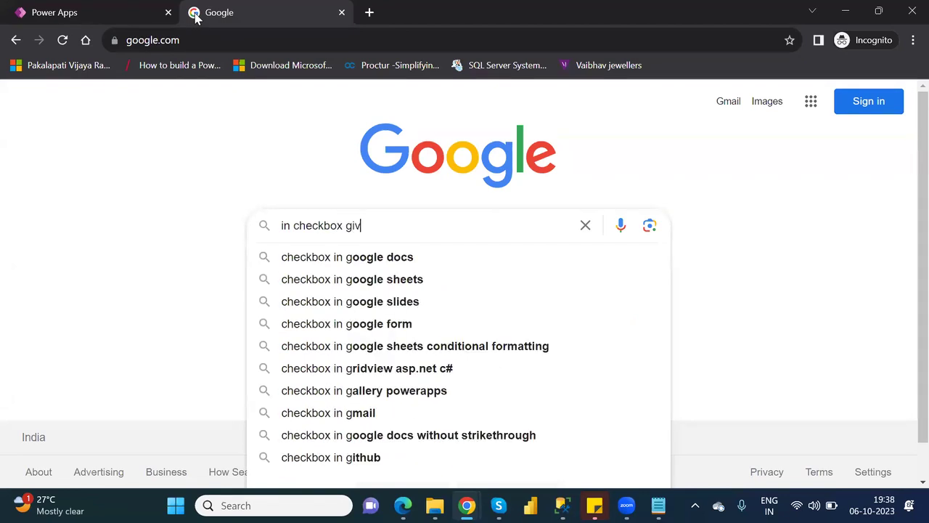
key(BackSpace)
key(BackSpace)
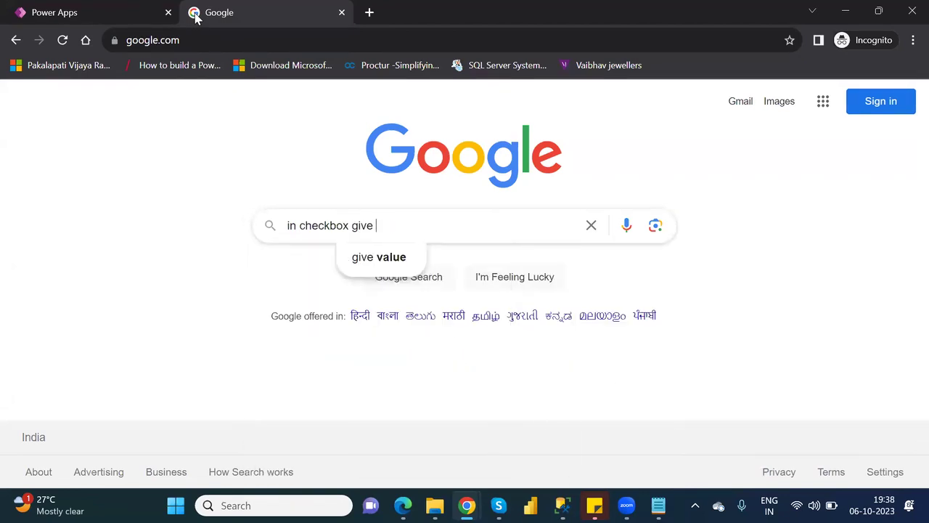
text(multi)
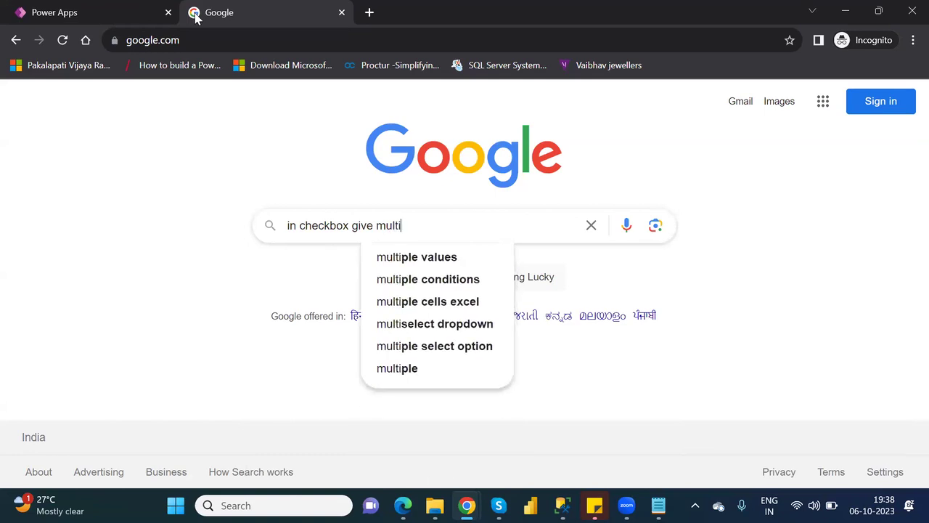
text(ple values )
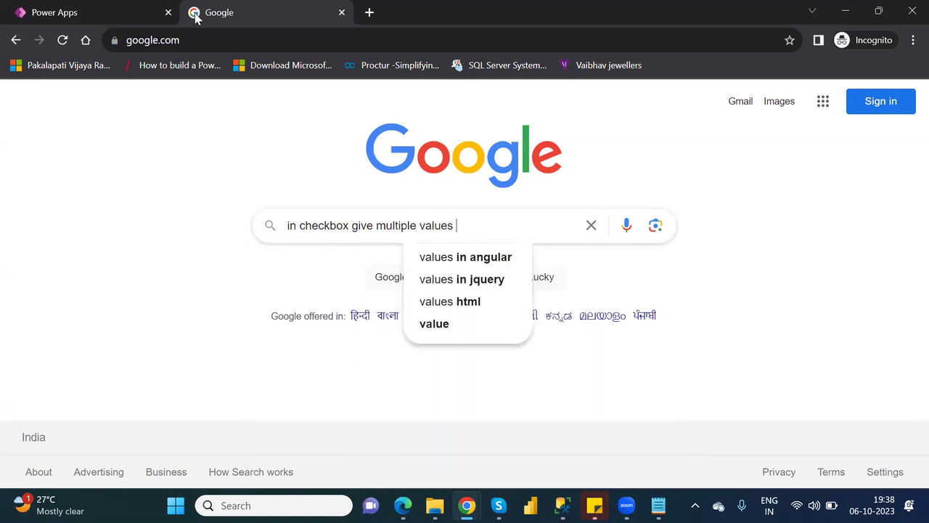
text(in power)
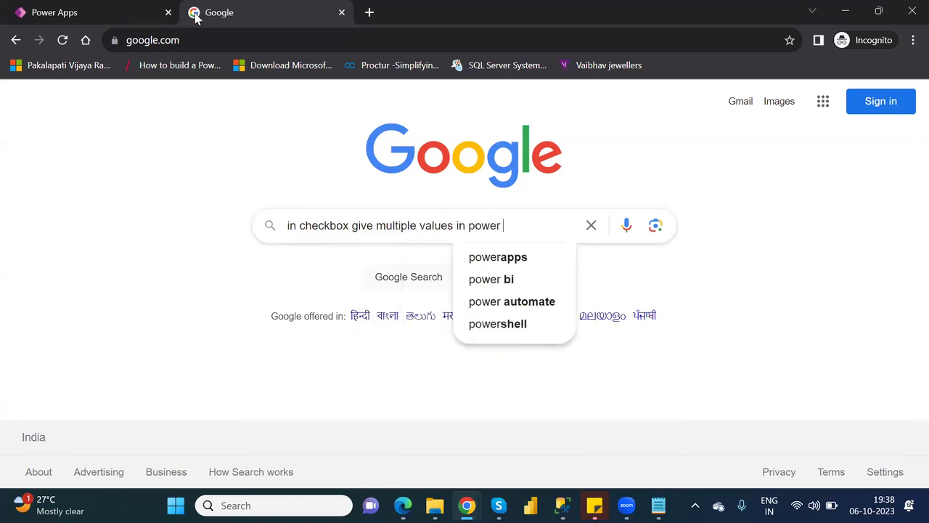
text( apps)
key(Return)
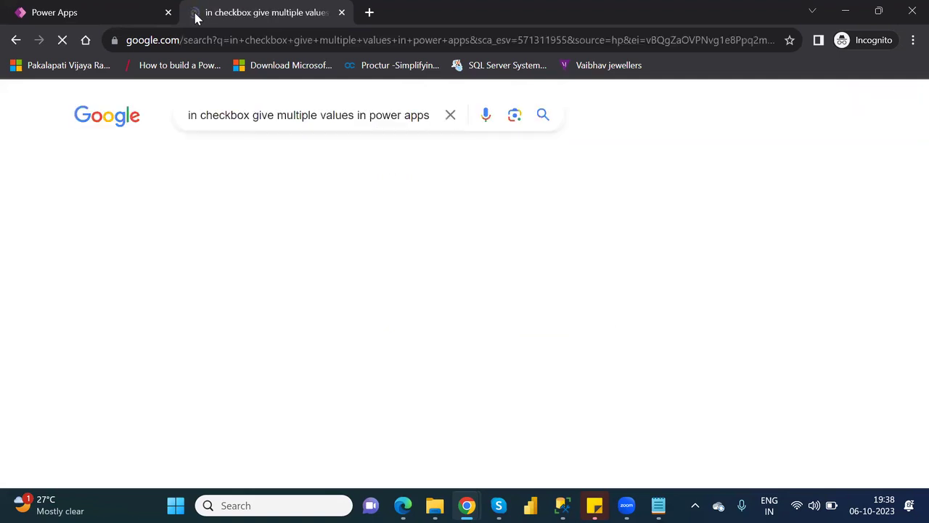
Open the Power Platform Community result on creating multi-select checkboxes in Power Apps and read the post's description.
scroll(247, 209, down, 2)
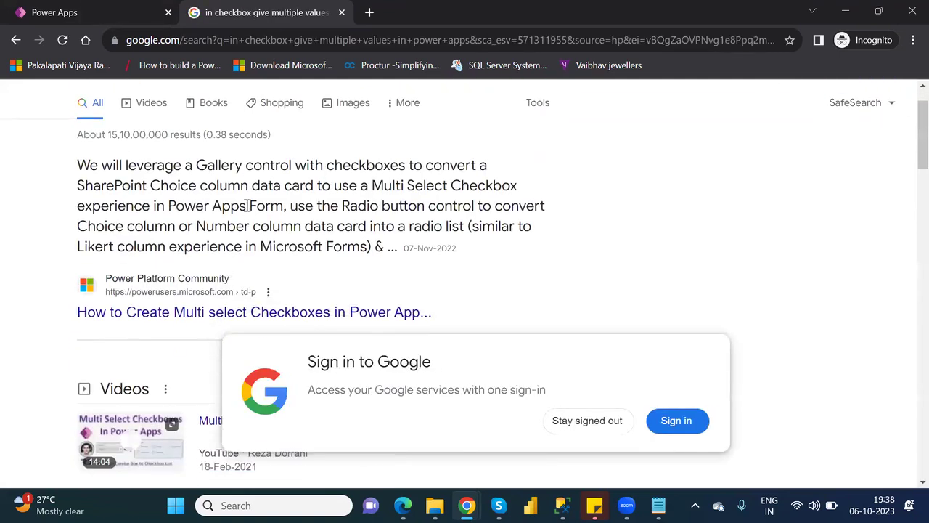
scroll(247, 209, down, 1)
click(289, 225)
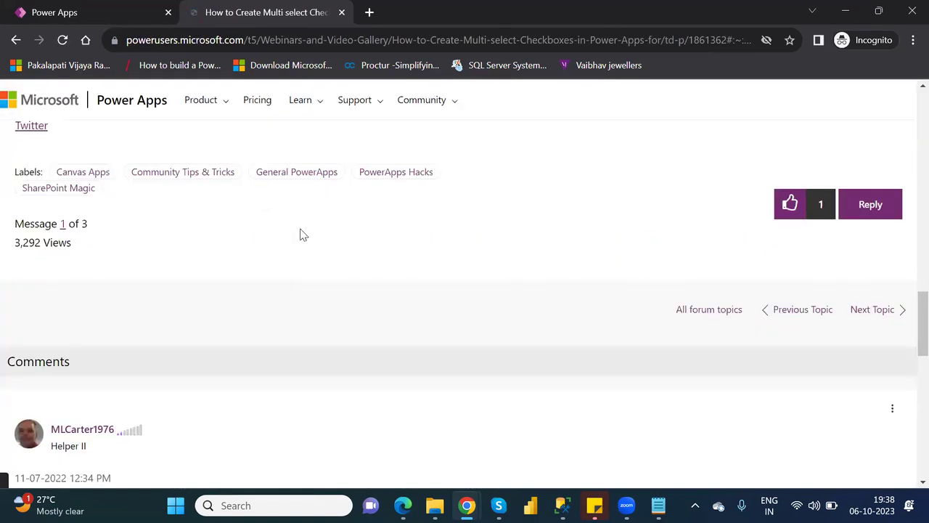
scroll(303, 235, up, 5)
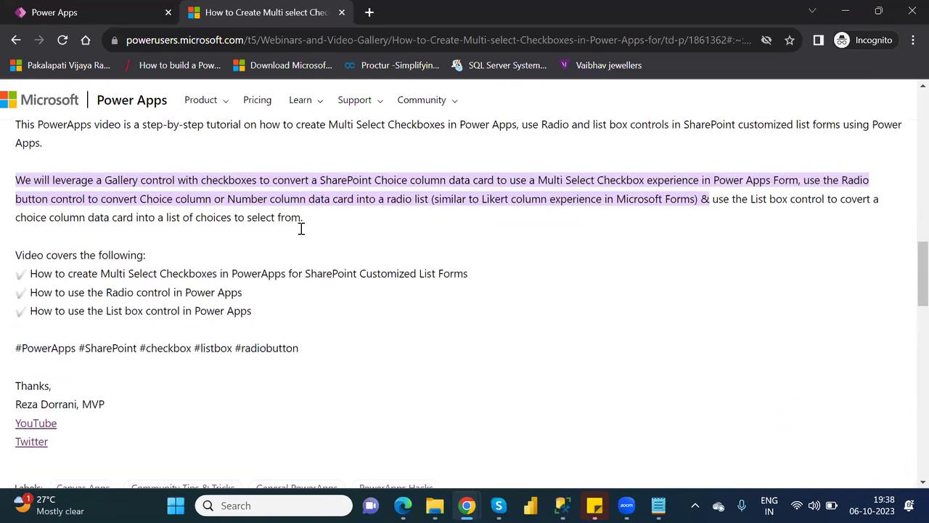
Read the rest of the multi-select checkboxes post, including its comments and the video preview.
scroll(303, 235, down, 2)
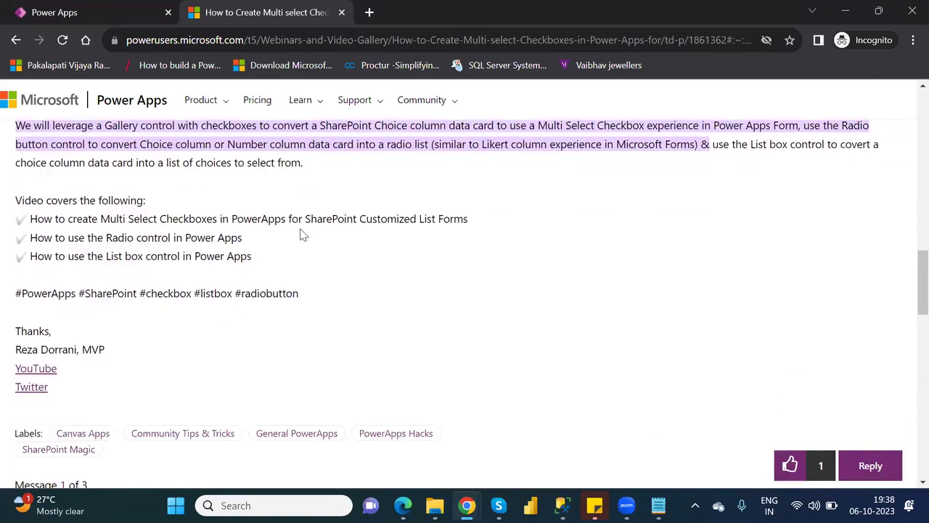
scroll(304, 234, down, 6)
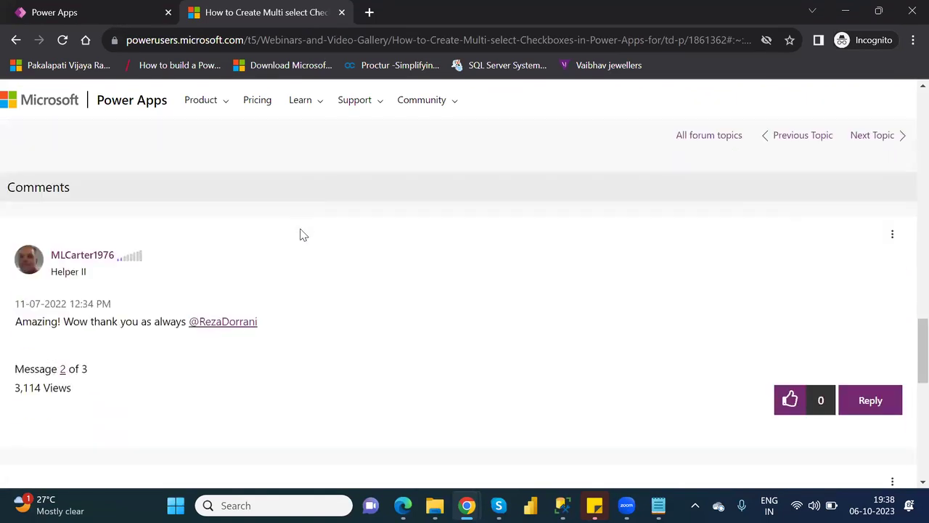
scroll(303, 235, down, 3)
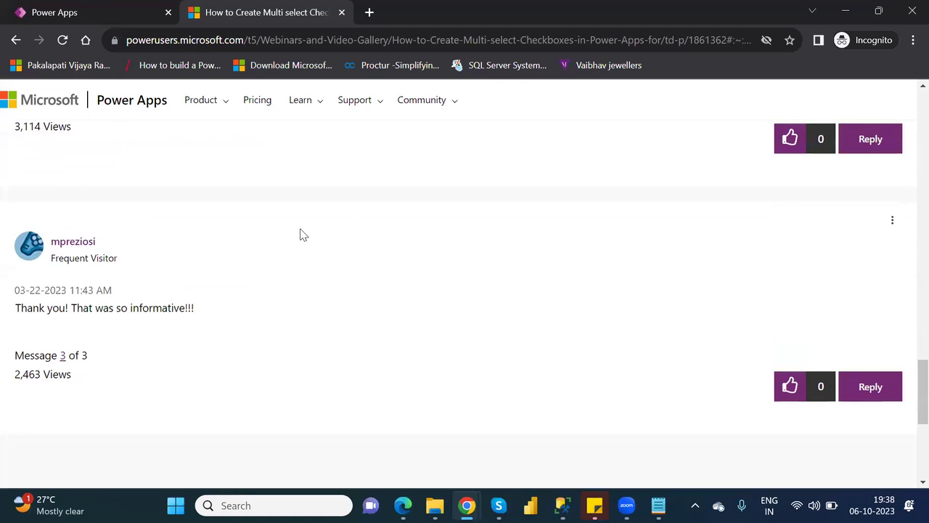
scroll(303, 234, up, 10)
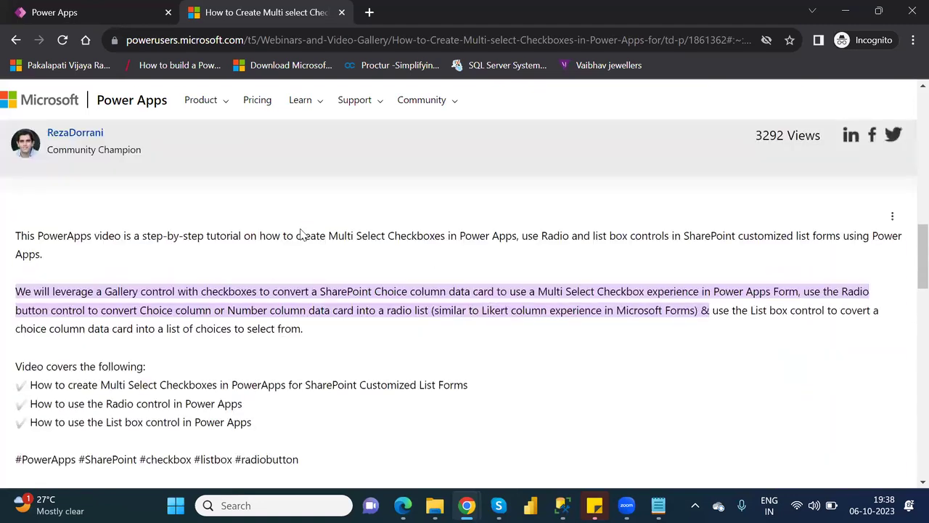
scroll(304, 235, up, 4)
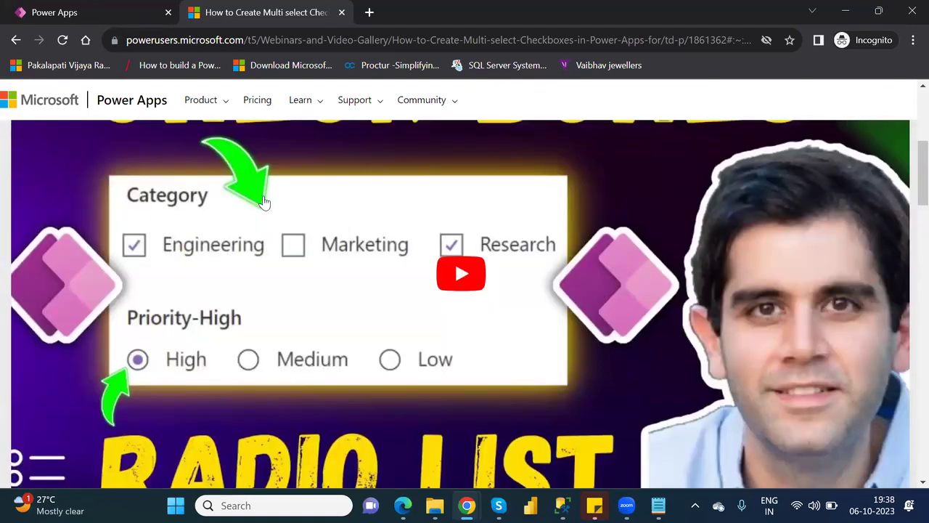
Return to the search results and open the "Power Apps Multiple Selection Checkbox" article in a new tab to review its example.
click(16, 40)
scroll(249, 244, down, 2)
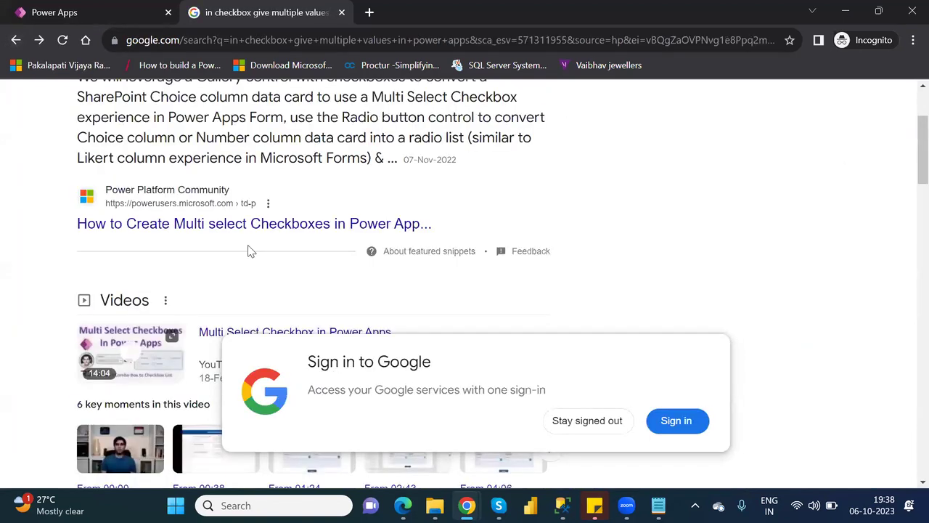
scroll(247, 252, down, 3)
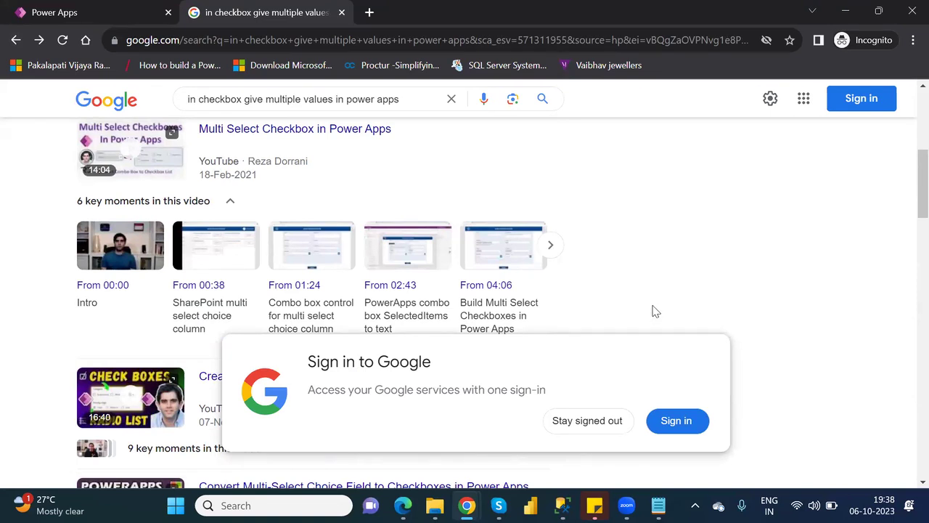
scroll(653, 310, down, 6)
scroll(653, 311, down, 5)
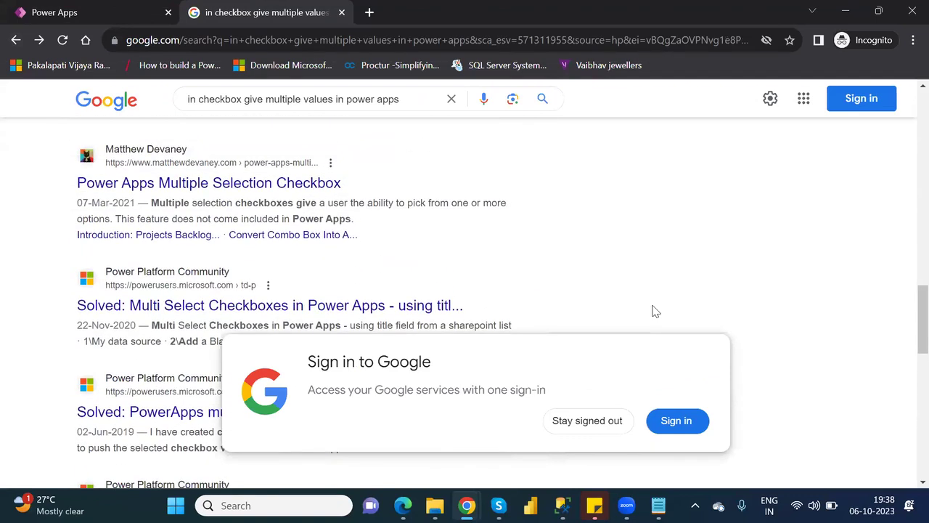
middle_click(274, 187)
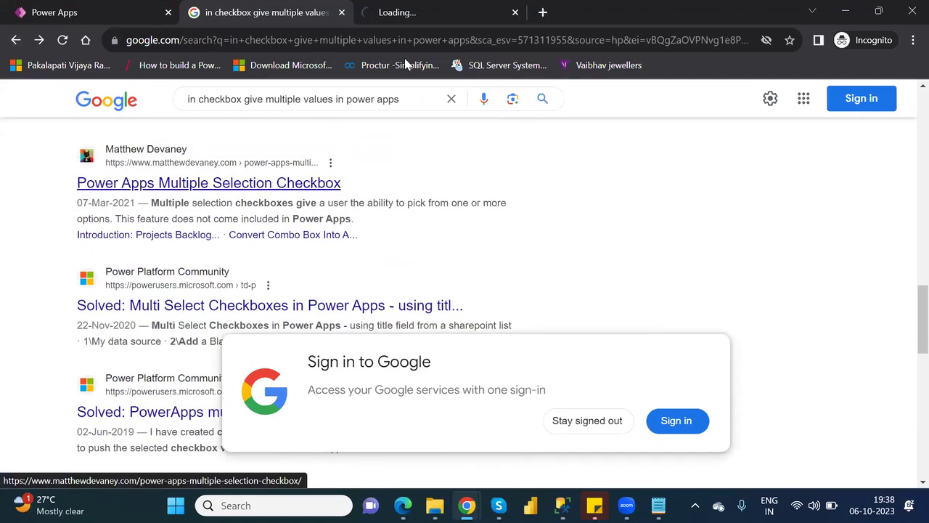
click(442, 15)
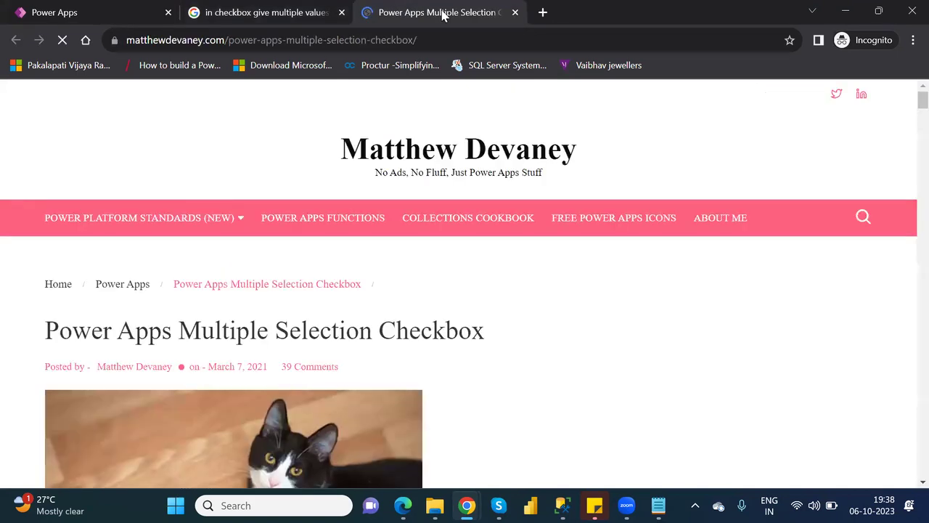
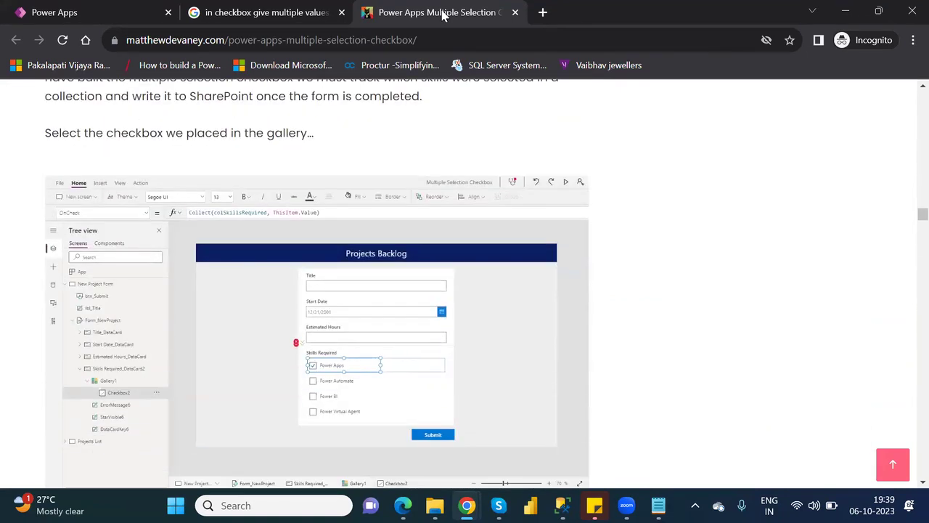
Switch back to the Power Apps editor and add a Radio control just below the check box on Screen1_1.
click(213, 22)
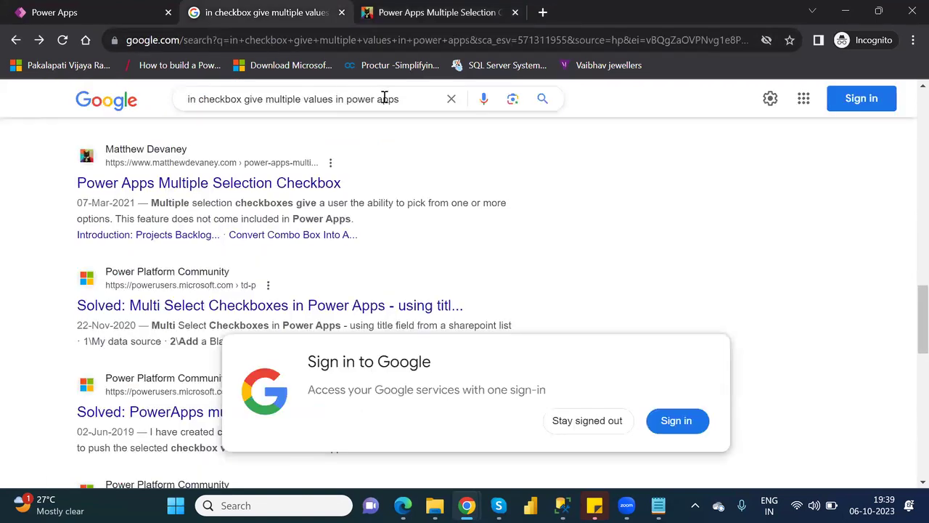
click(123, 17)
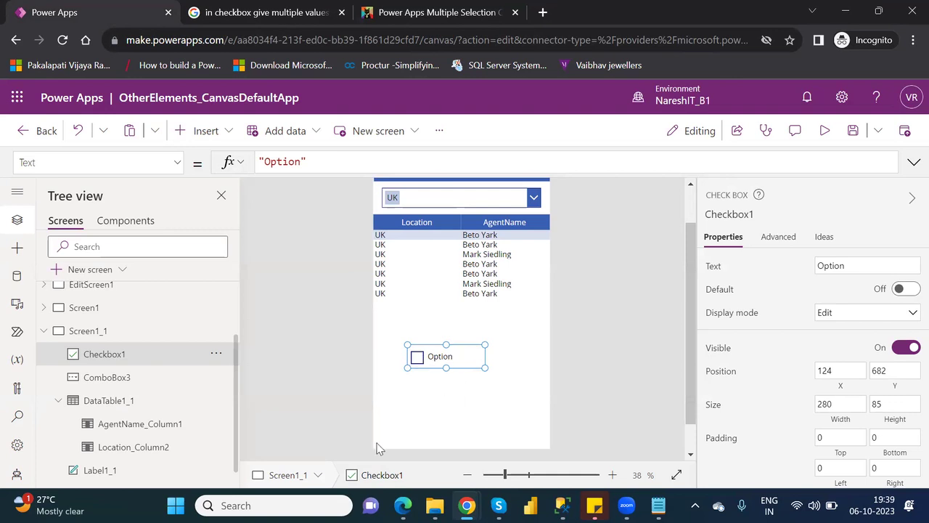
click(206, 130)
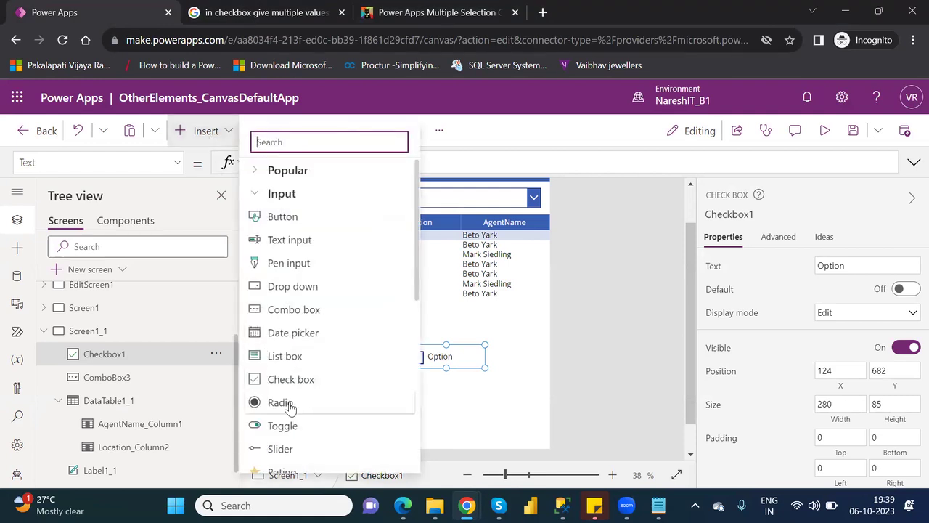
click(290, 407)
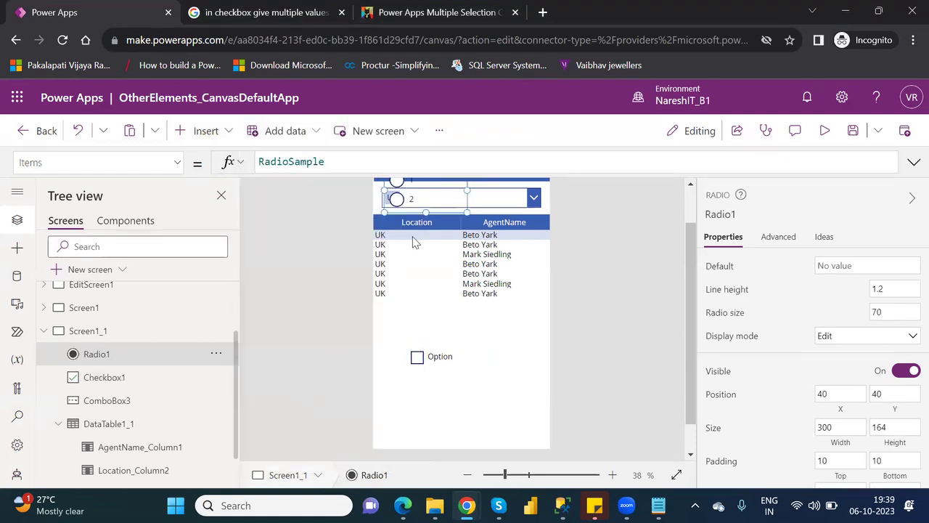
drag(423, 238, 427, 413)
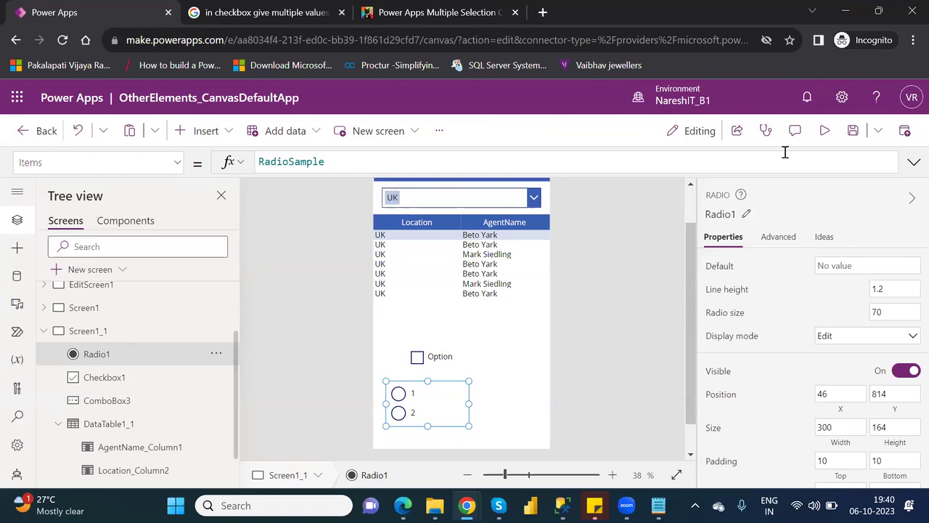
Preview the app, try radio options 1 and 2, and return to editing.
click(828, 134)
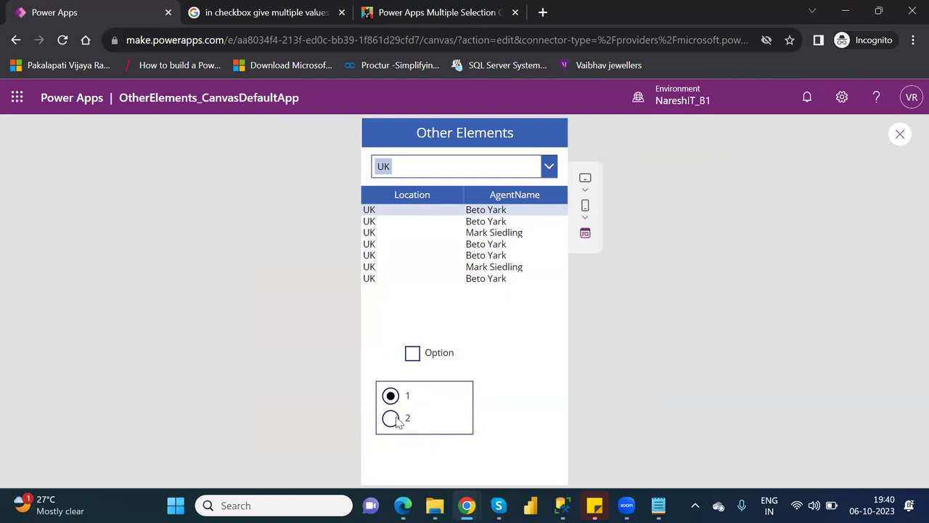
click(397, 419)
click(900, 135)
click(600, 357)
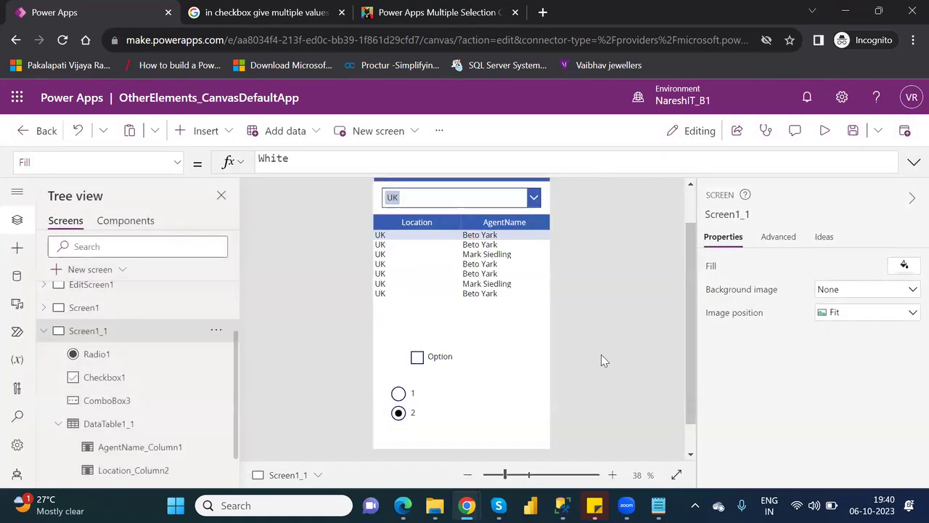
Insert a text label, shrink it and place it beside the radio buttons.
click(458, 407)
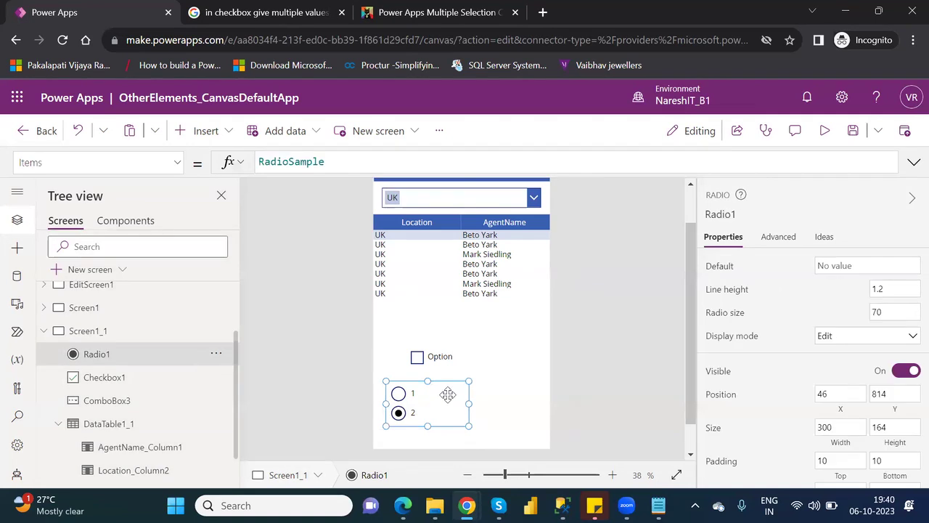
click(206, 131)
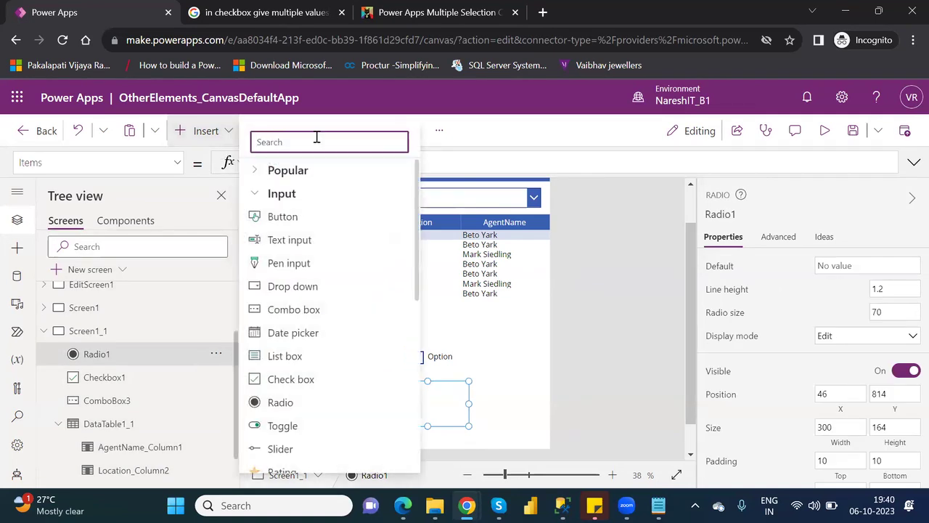
click(257, 169)
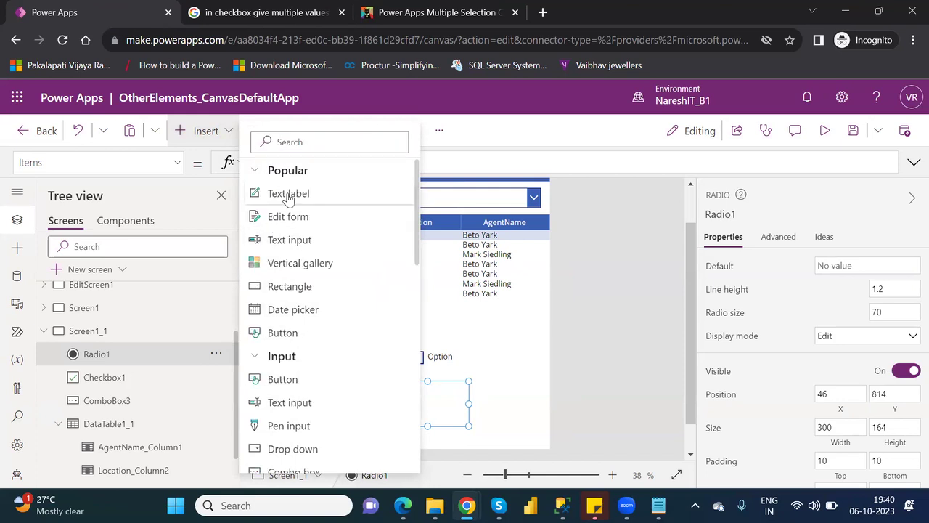
click(289, 194)
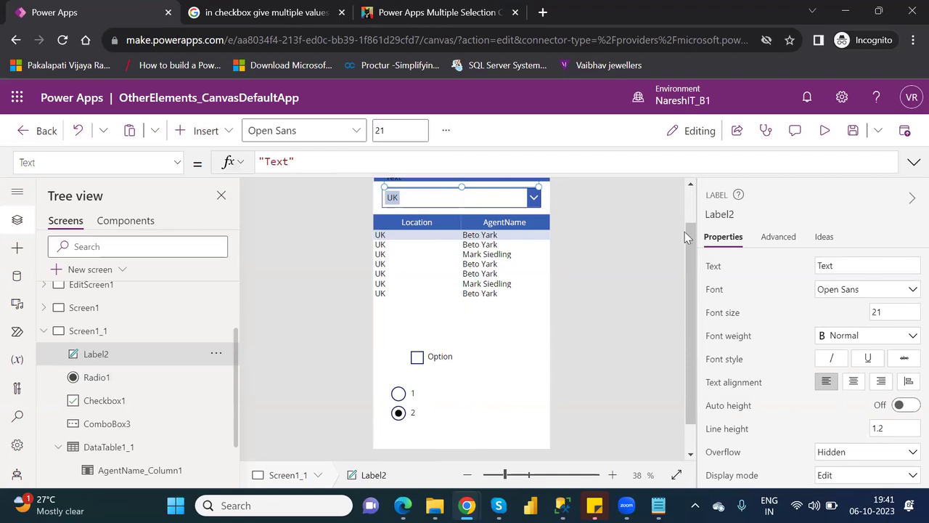
click(692, 207)
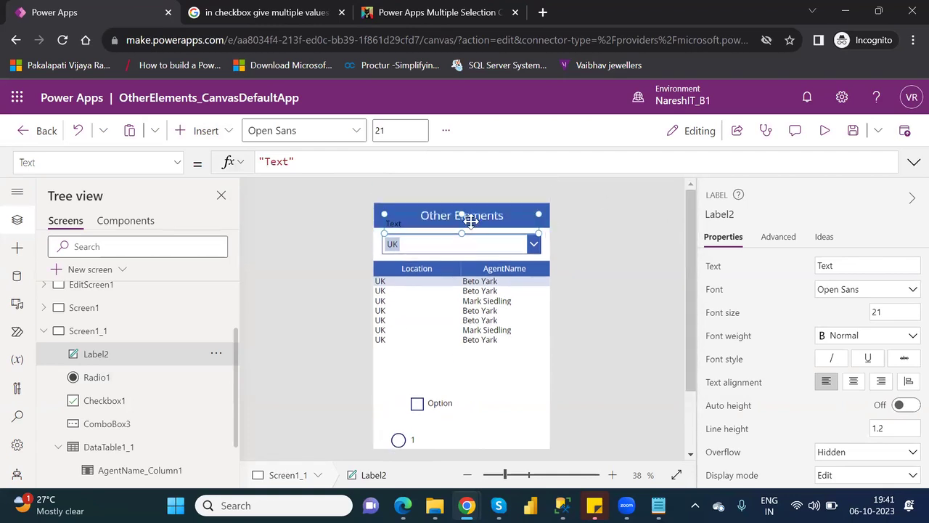
drag(519, 393, 525, 419)
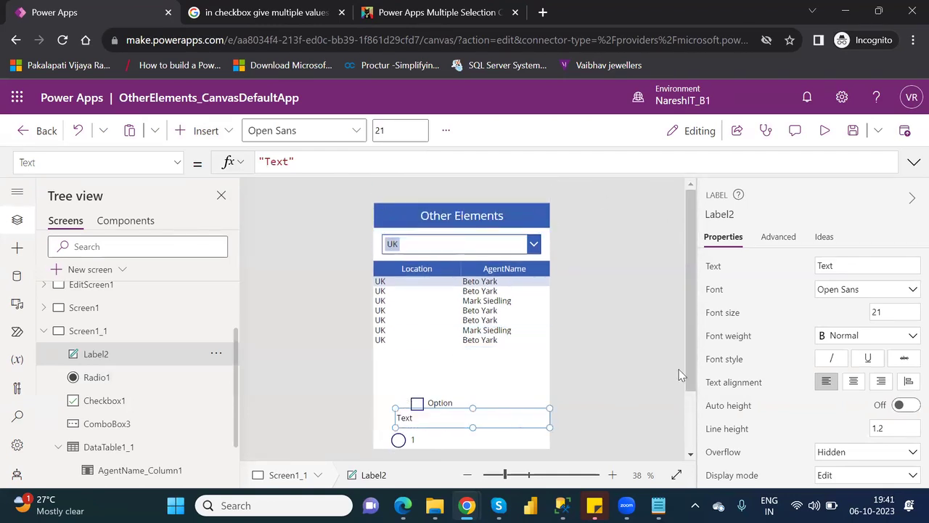
drag(690, 363, 705, 401)
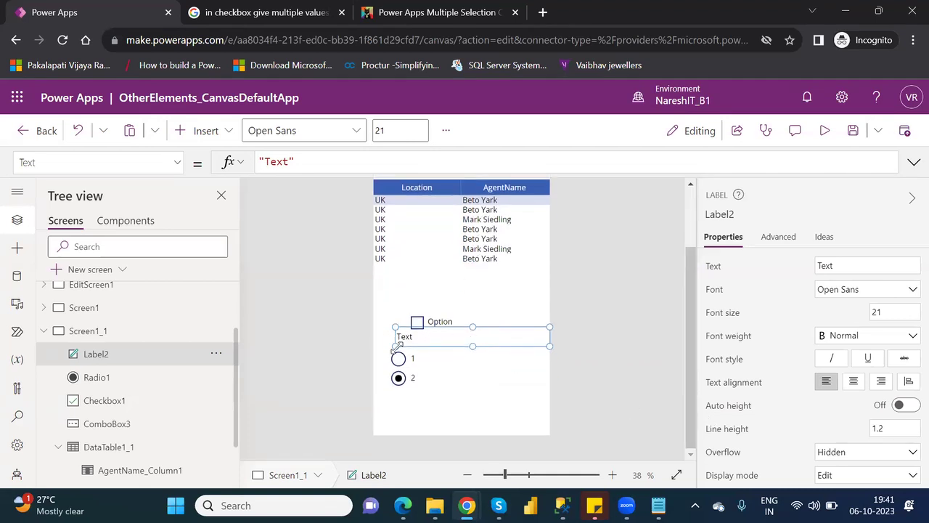
drag(396, 346, 499, 376)
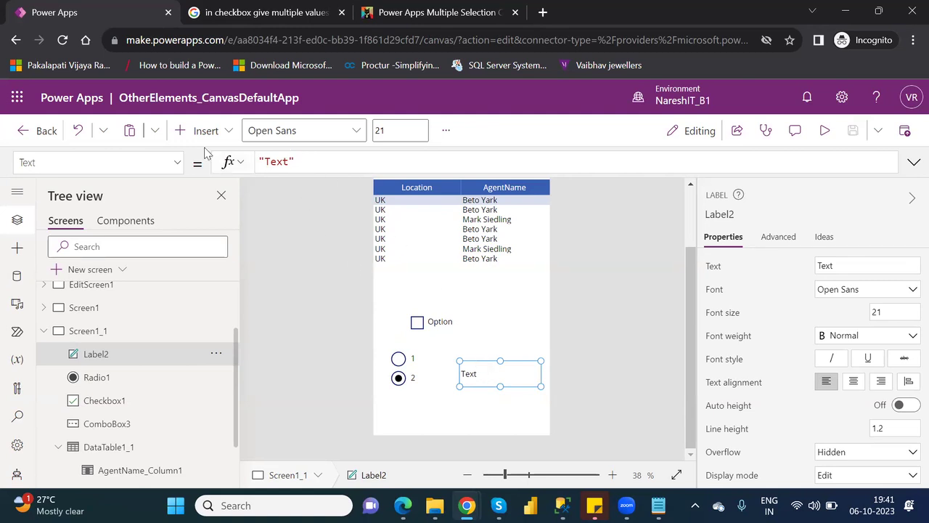
Set the new label's text formula to Radio1.Selected.Value and narrow the label so it clears the radio control.
drag(305, 162, 256, 162)
key(BackSpace)
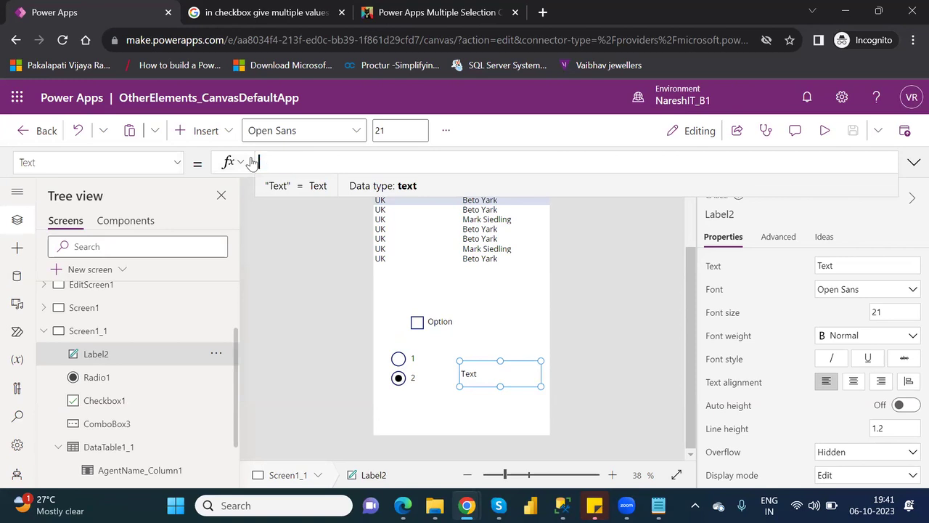
text(radio)
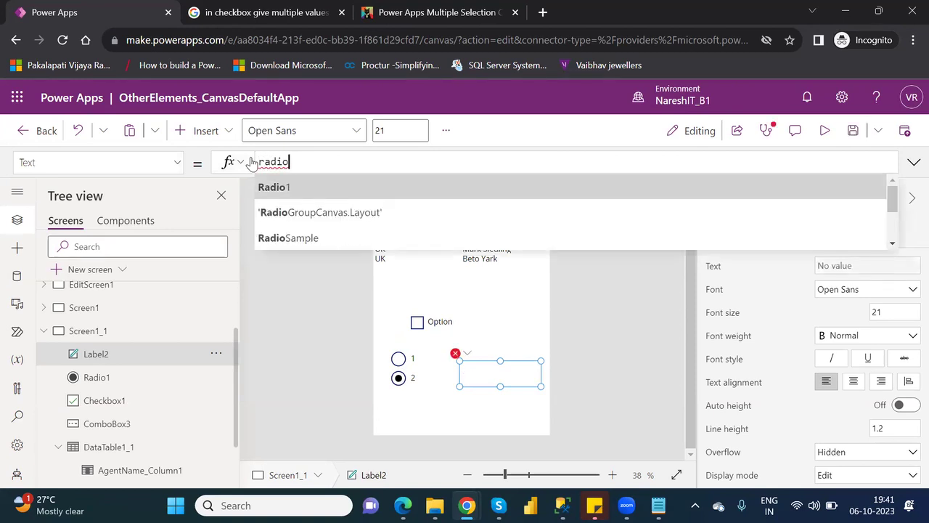
key(Tab)
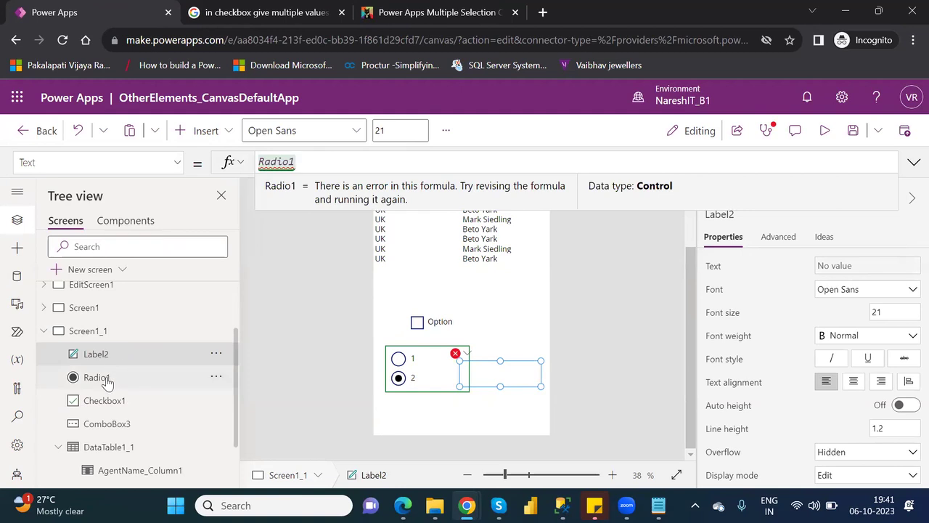
click(322, 163)
text(.)
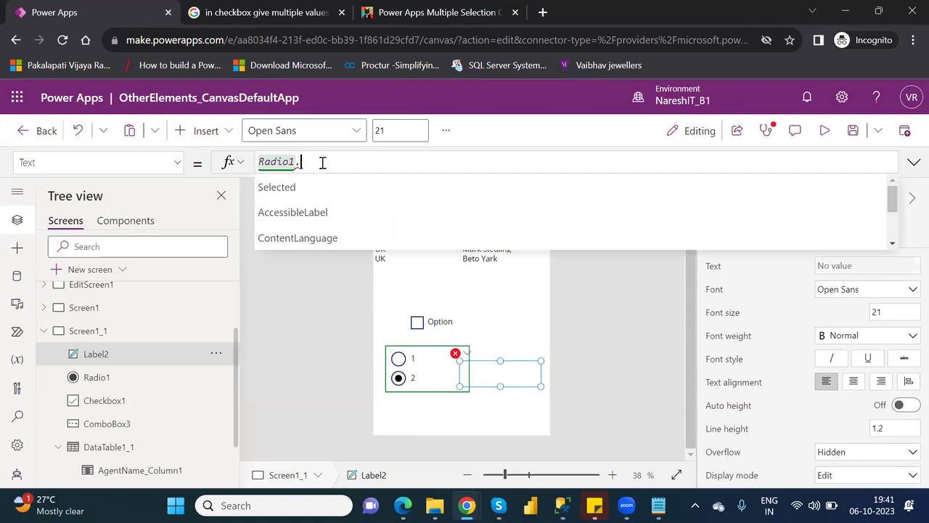
key(Tab)
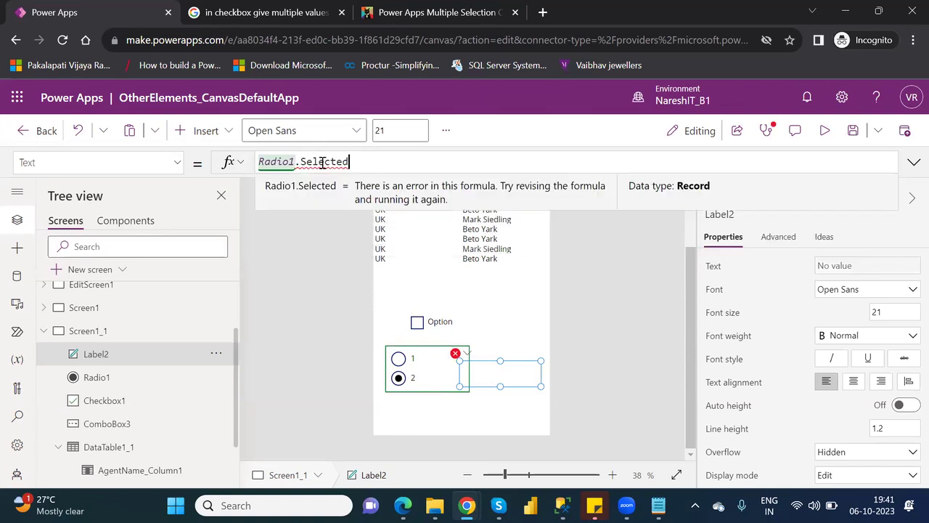
text(.)
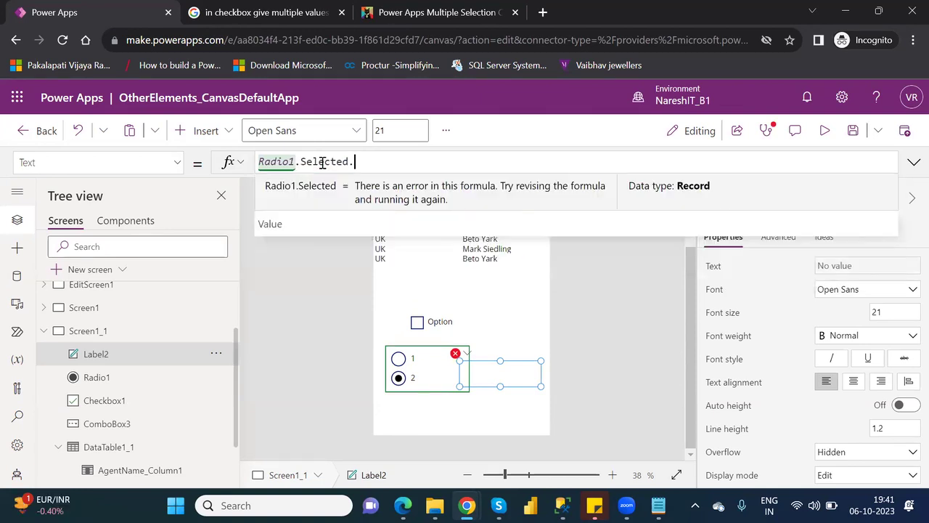
key(Tab)
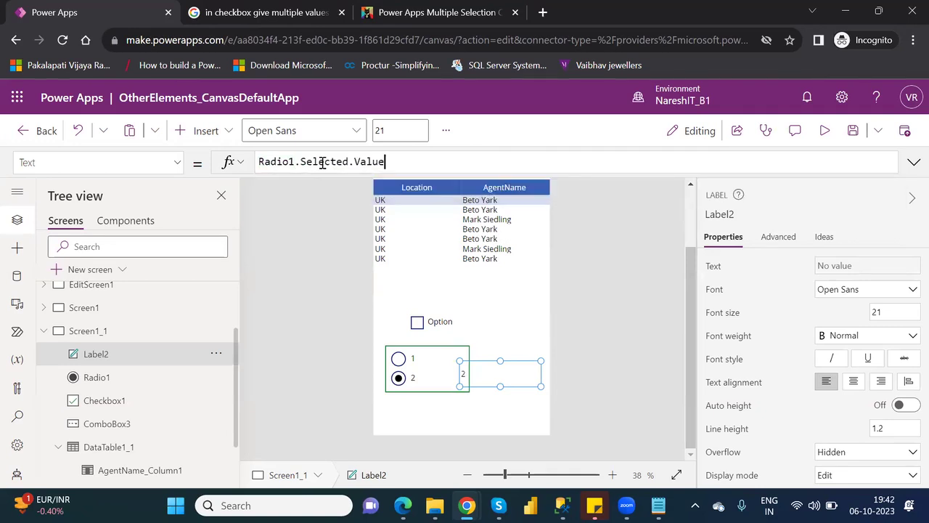
click(478, 363)
drag(459, 361, 484, 363)
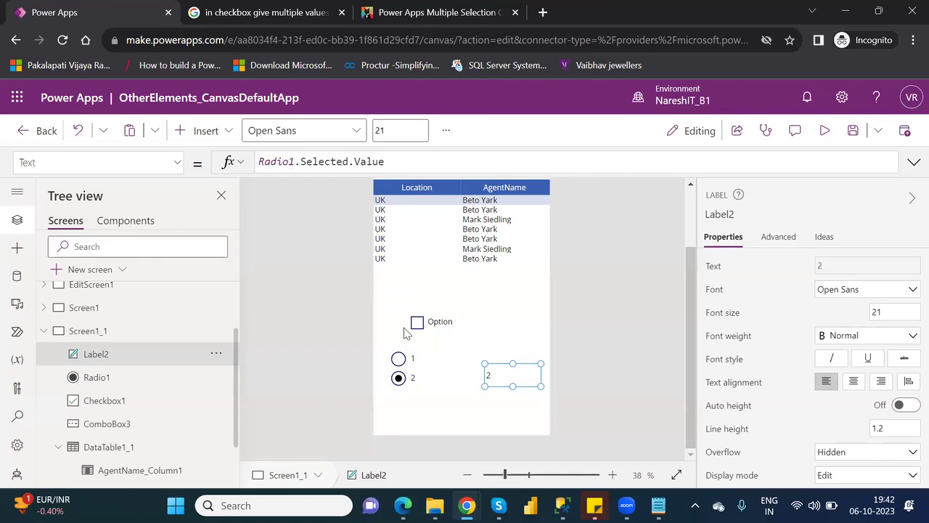
Preview the app, choose radio options 1 and 2 to test the linked label, and examine the label's Radio1 reference back in the editor.
click(822, 131)
click(391, 397)
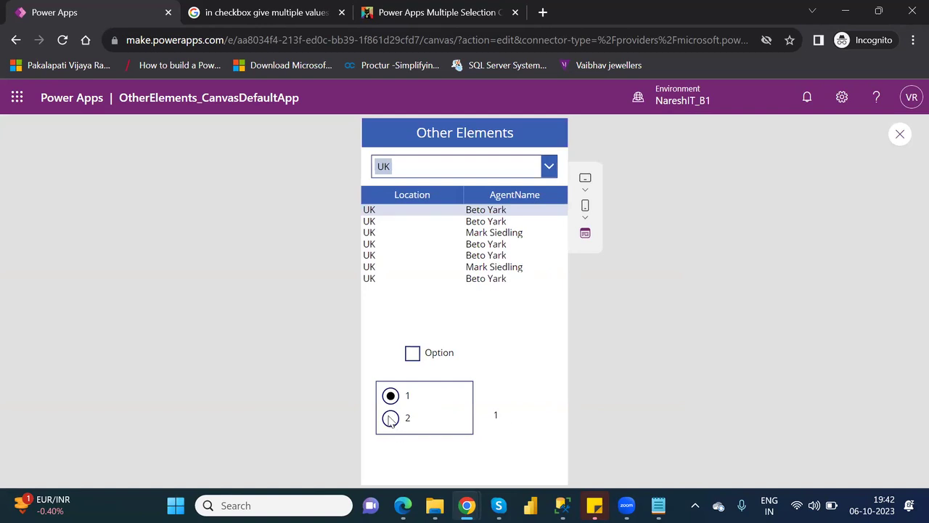
click(390, 419)
click(898, 135)
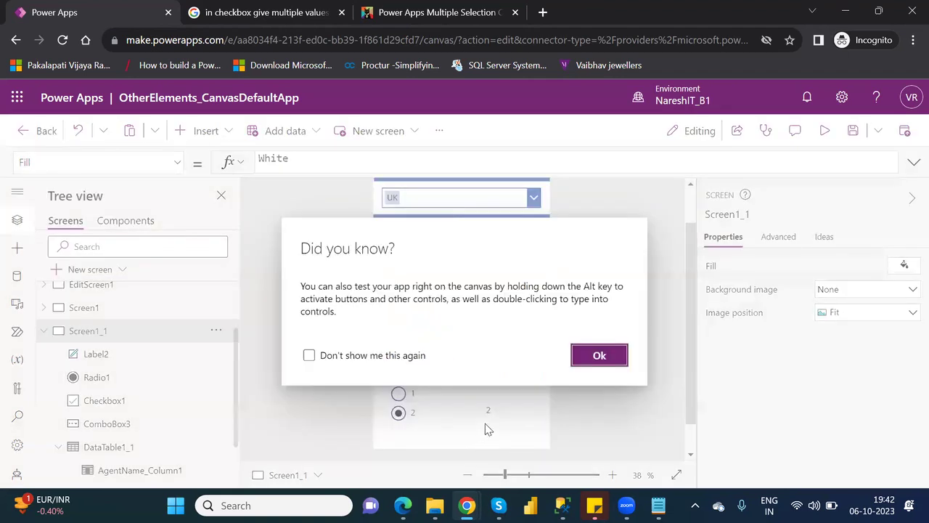
click(599, 355)
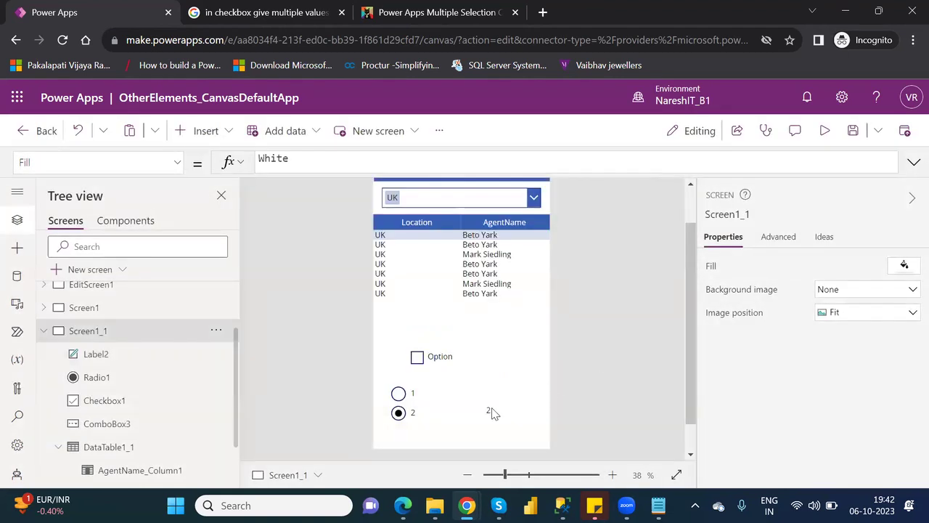
click(492, 413)
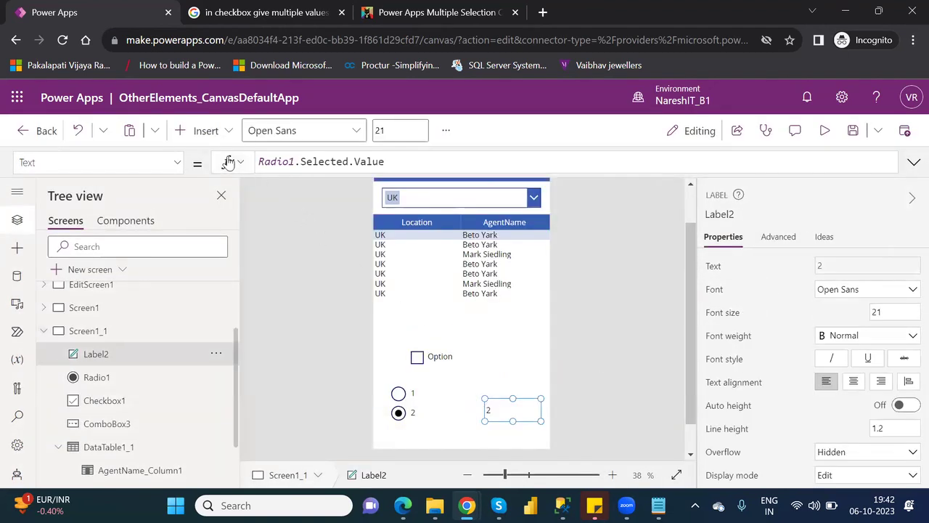
double_click(278, 161)
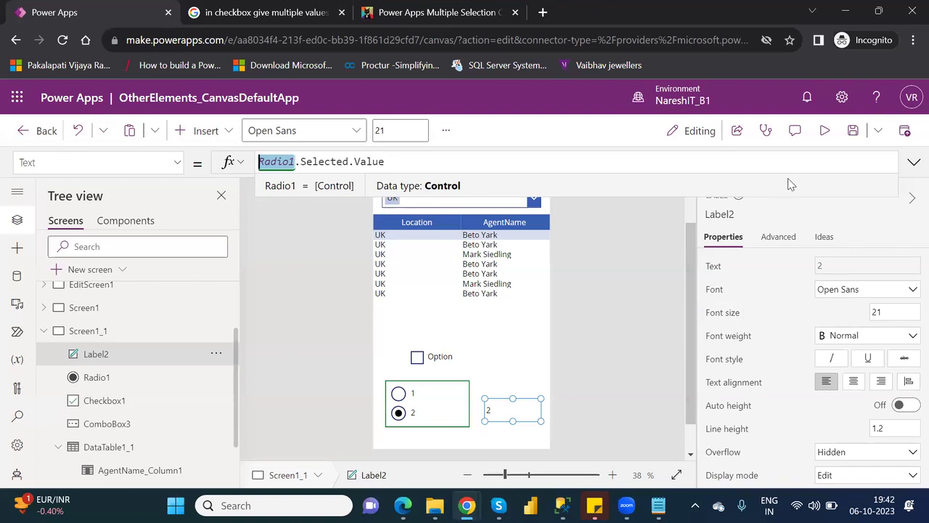
click(212, 139)
click(210, 132)
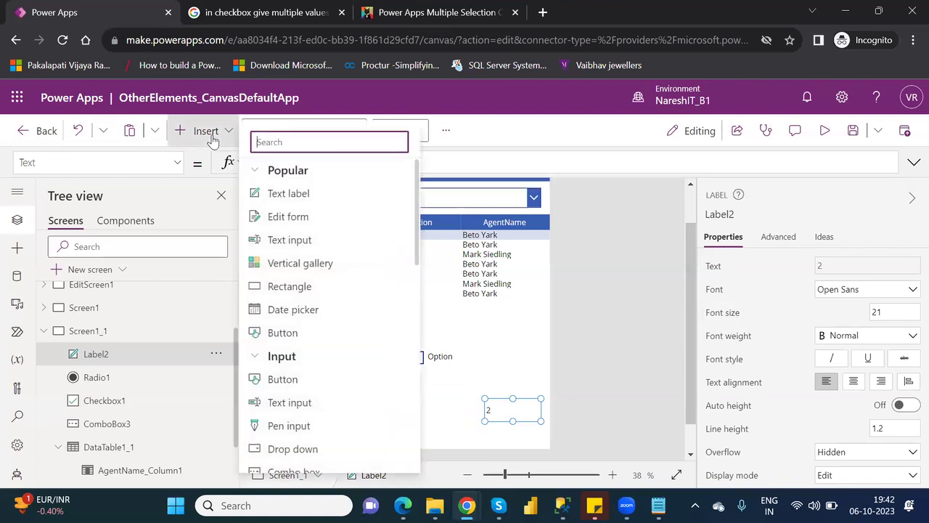
click(256, 172)
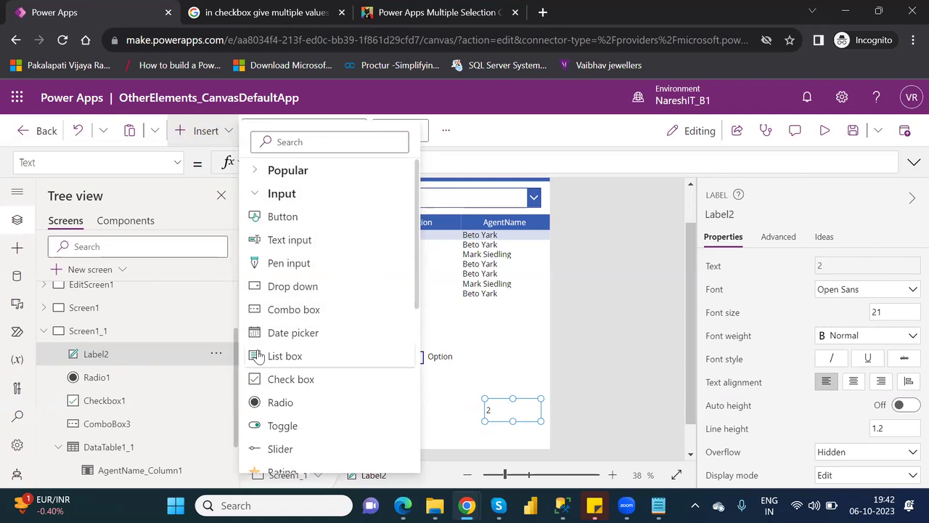
scroll(417, 312, down, 1)
scroll(419, 317, down, 4)
click(421, 361)
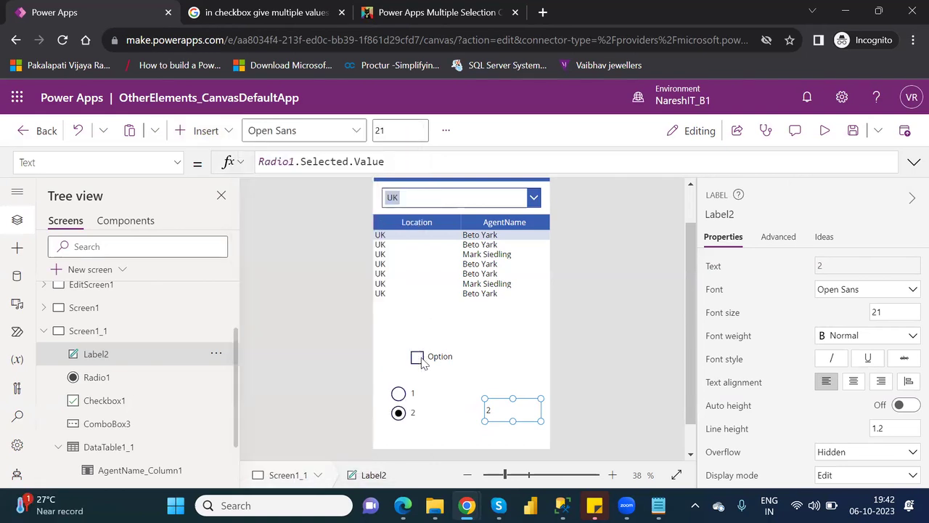
click(204, 130)
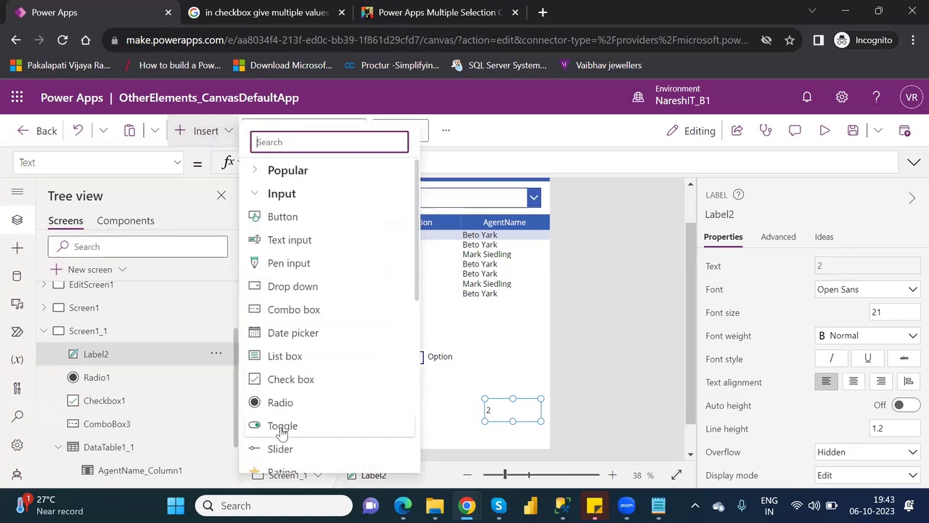
Delete the check box, the radio control and the linked label from Screen1_1.
click(459, 360)
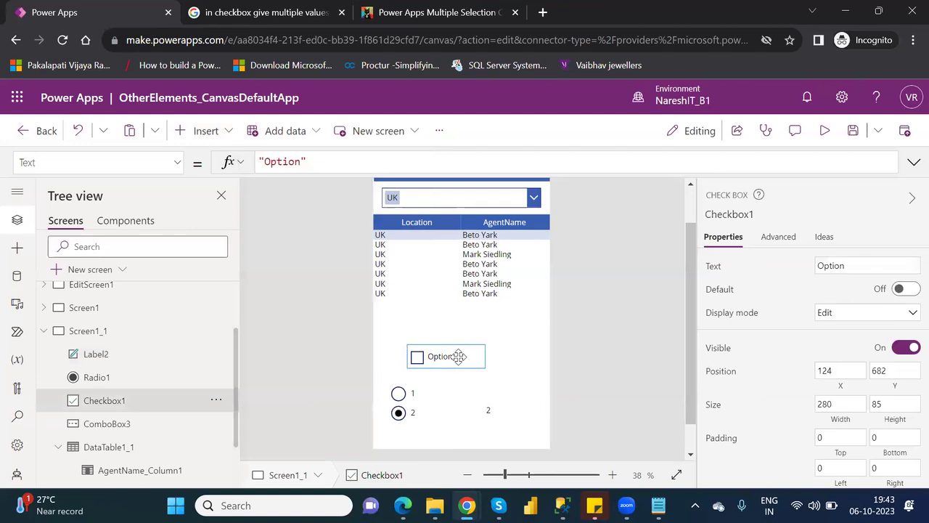
key(Delete)
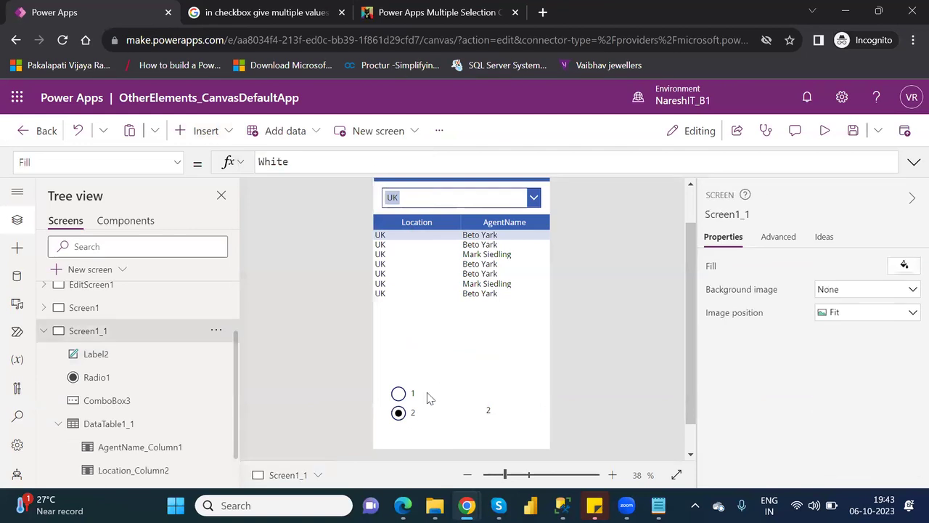
click(427, 393)
key(Delete)
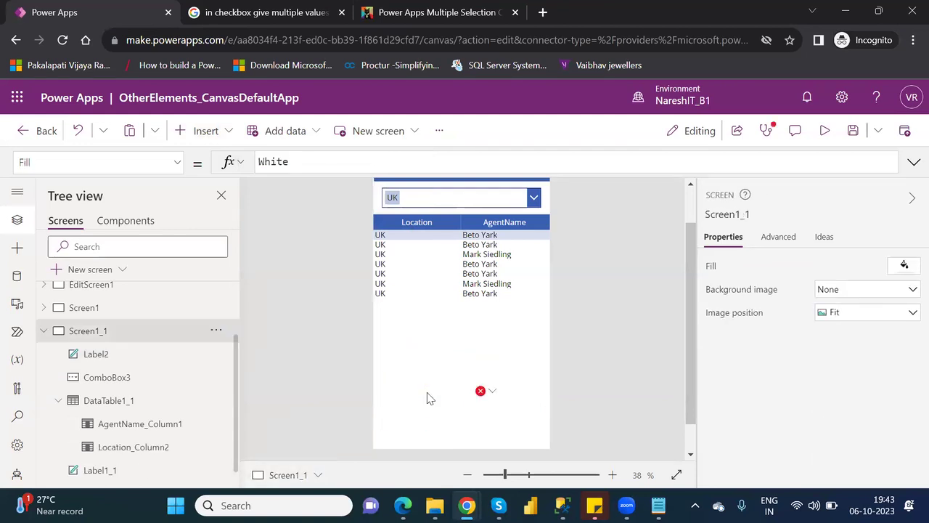
click(491, 395)
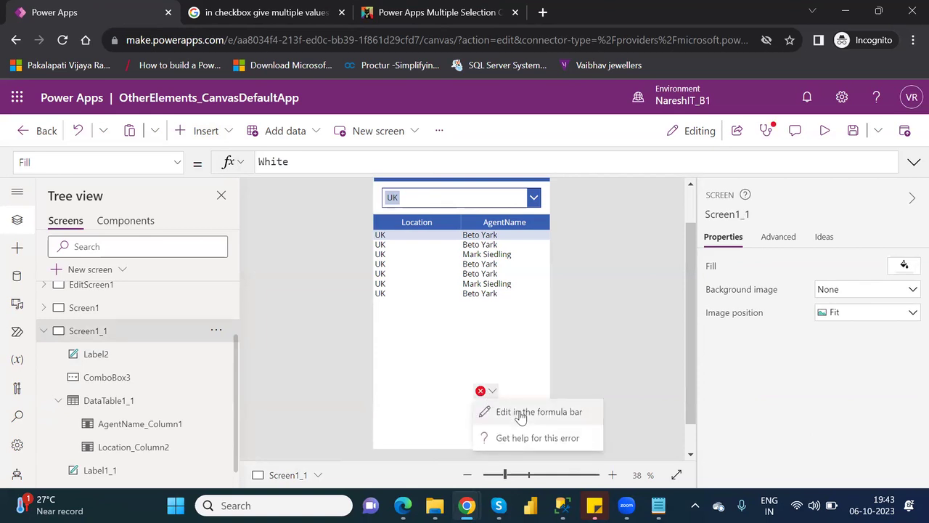
click(512, 373)
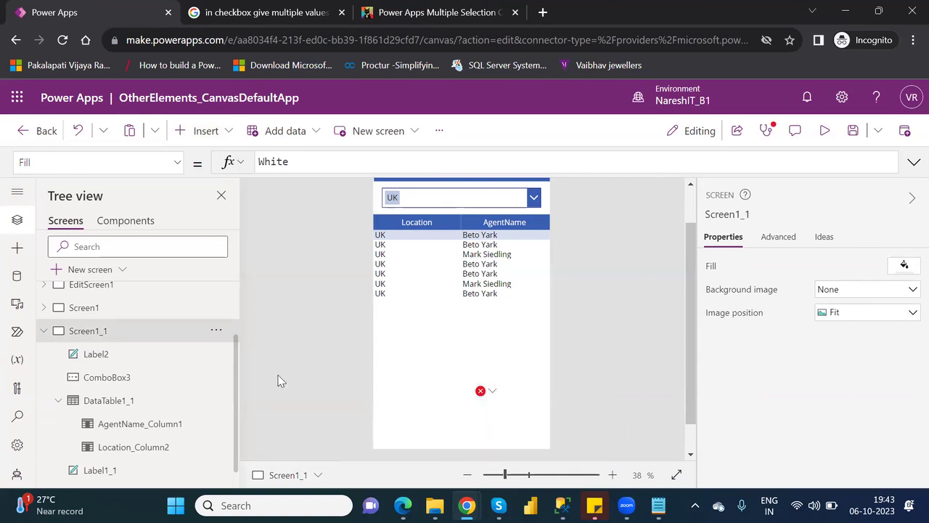
click(108, 355)
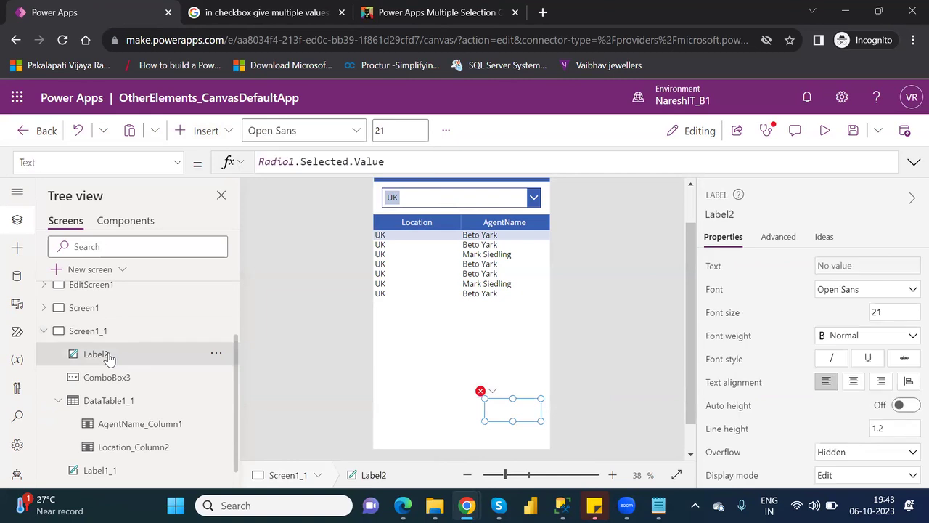
key(Delete)
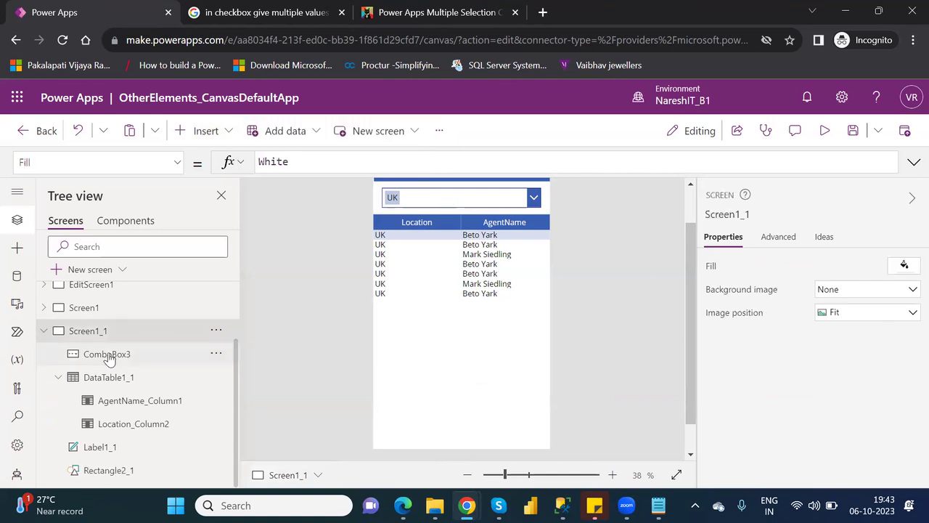
Insert a Toggle control and place it below the data table at about X 32, Y 595.
click(206, 130)
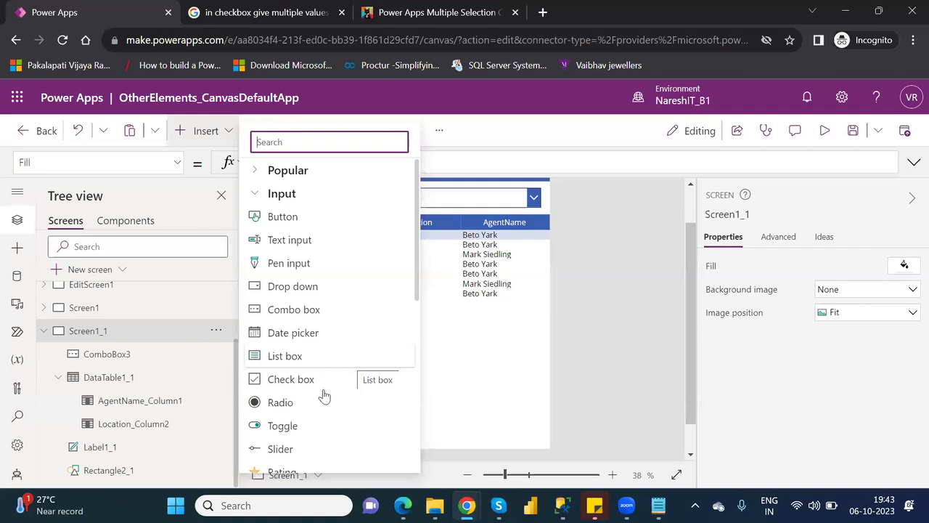
click(297, 425)
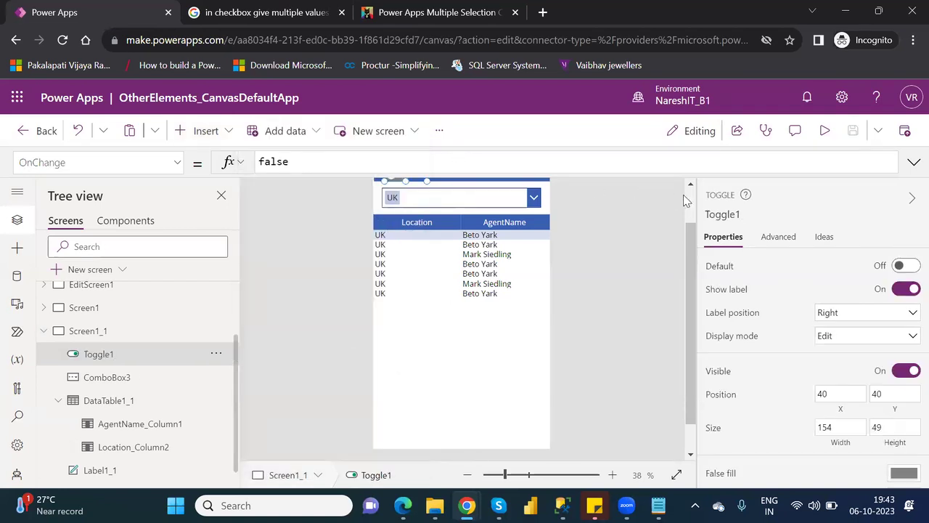
scroll(691, 200, up, 3)
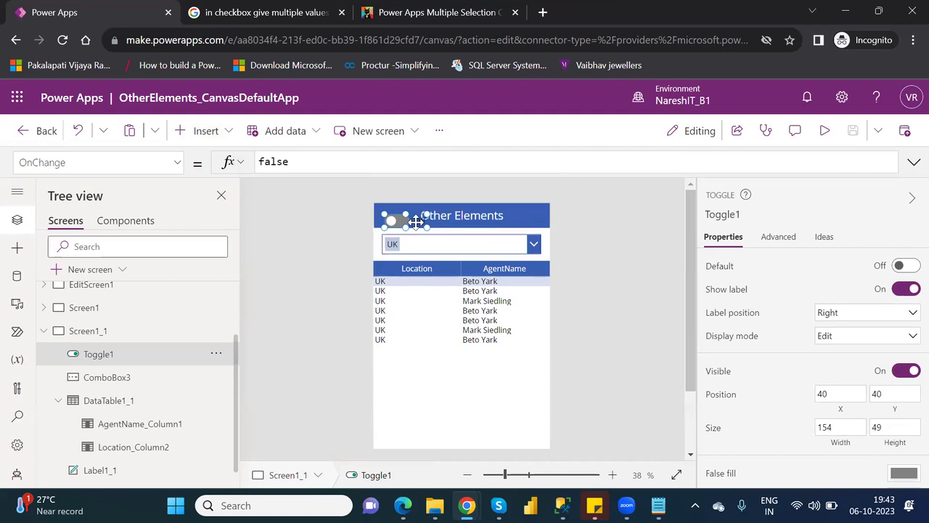
drag(418, 286, 417, 374)
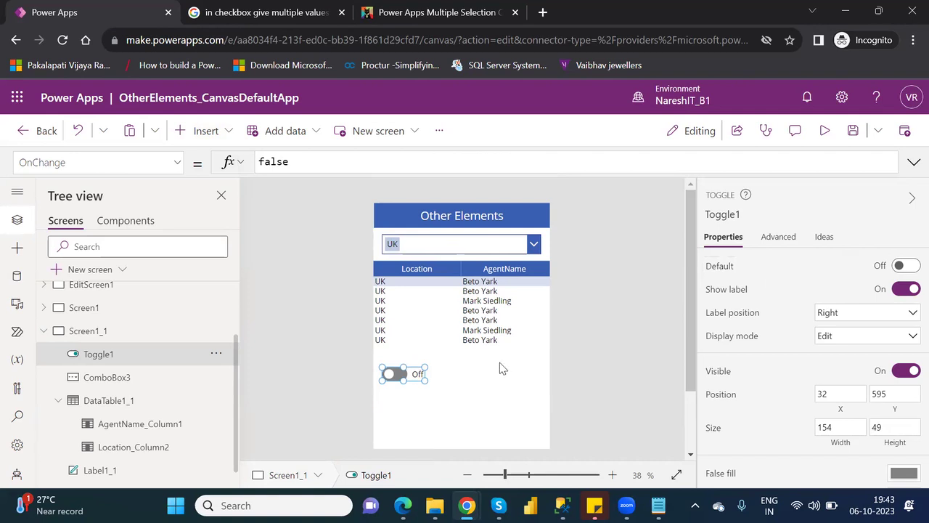
Try the toggle's default state as on and back to off, and look through its available properties.
click(906, 266)
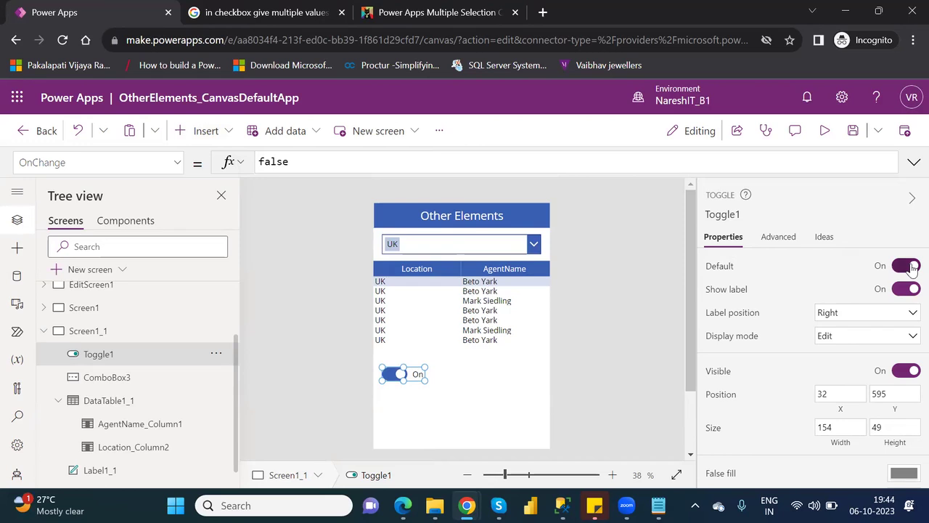
click(912, 267)
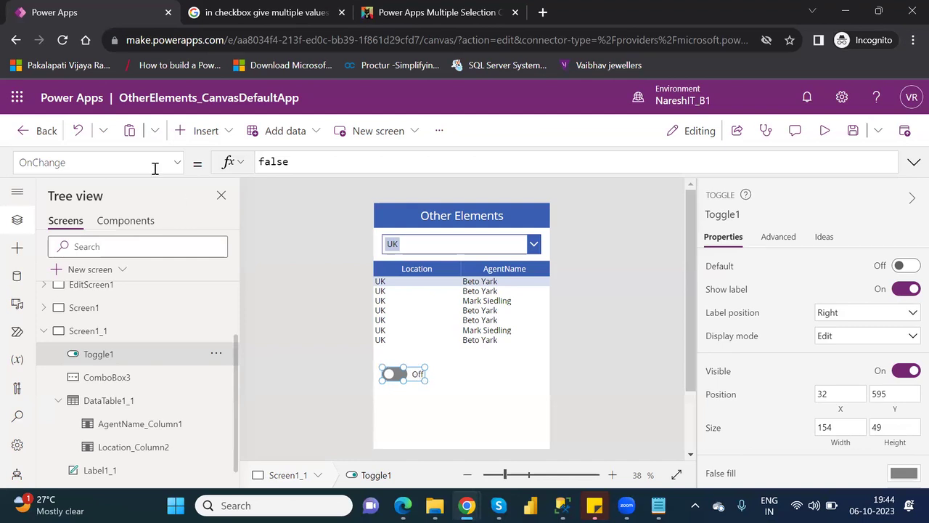
click(178, 163)
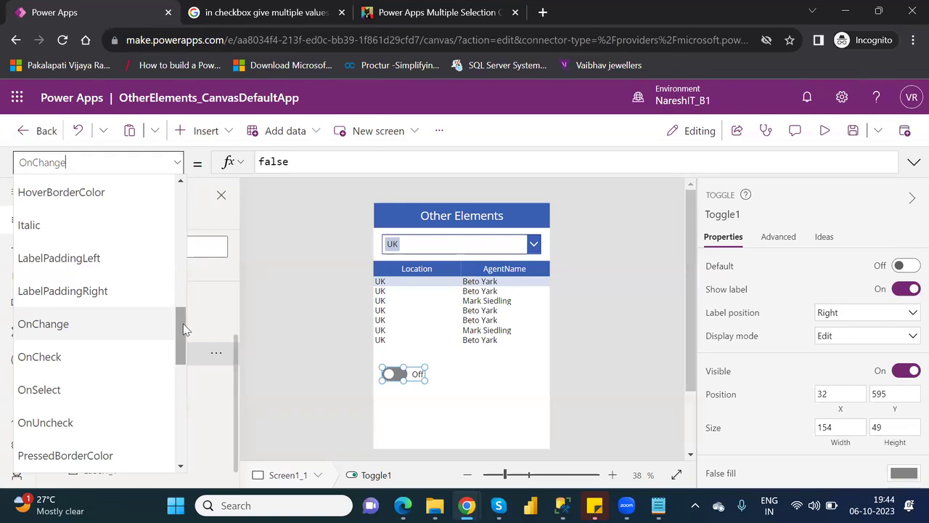
drag(184, 328, 207, 240)
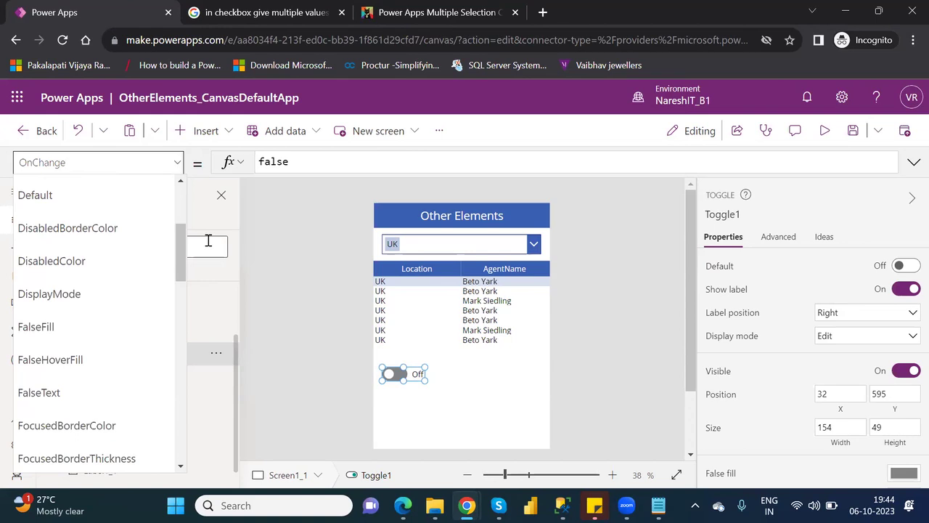
click(207, 240)
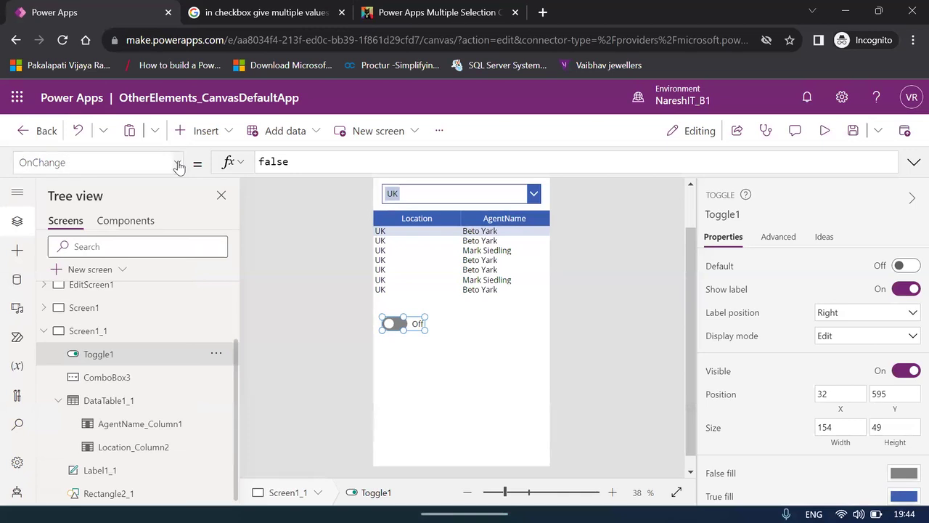
click(178, 164)
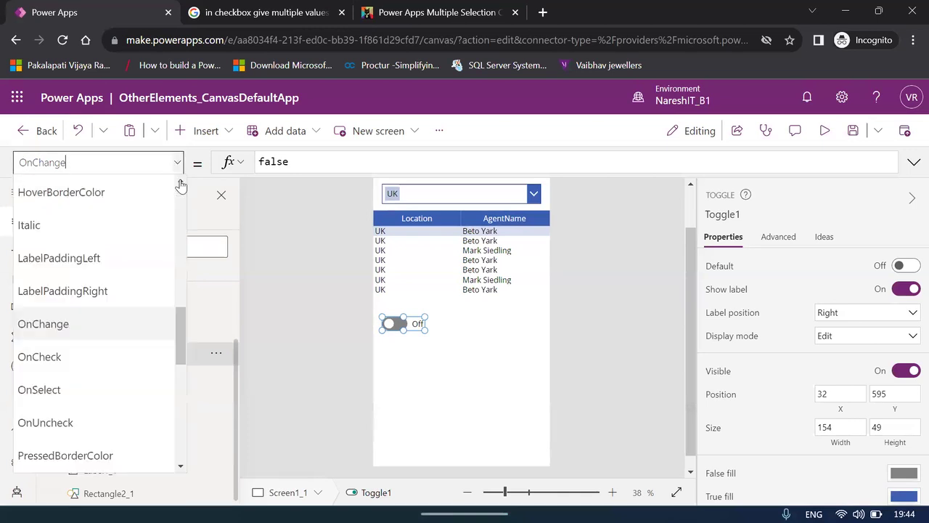
click(183, 332)
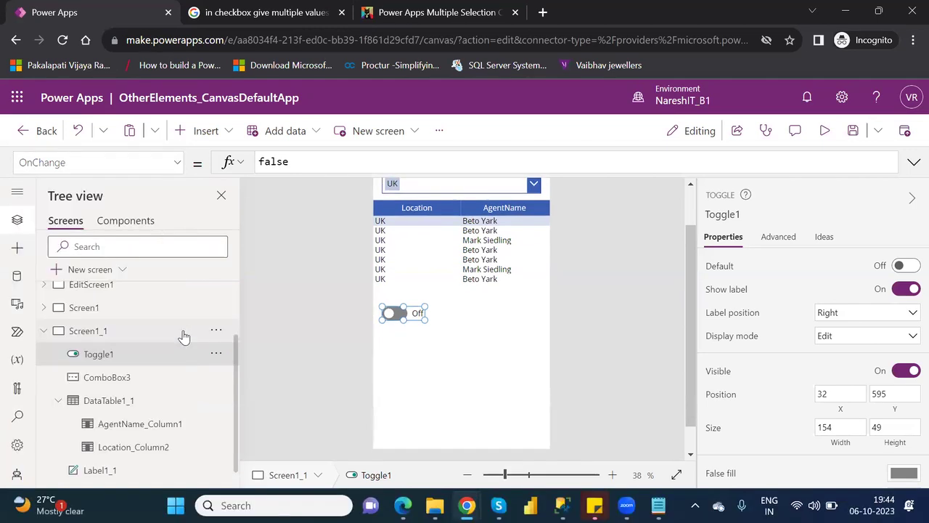
click(404, 312)
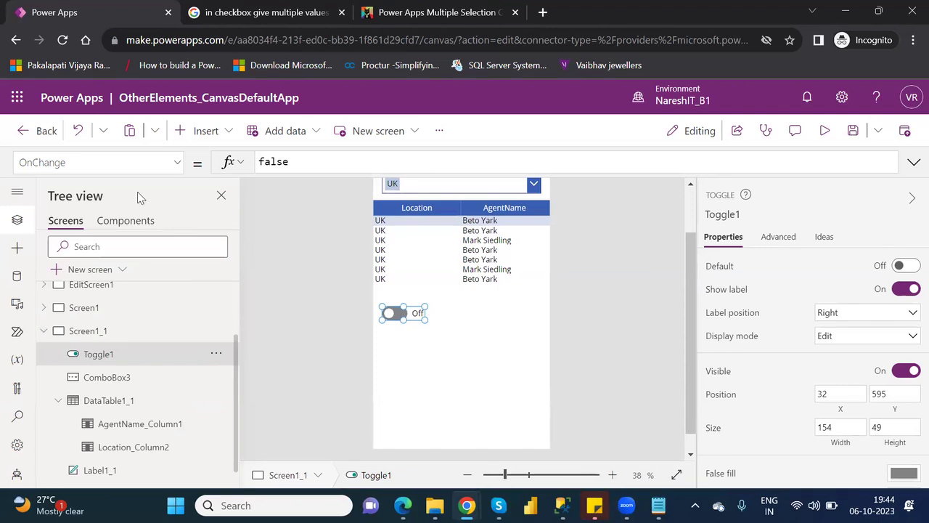
Set the toggle's TrueText property to "Show".
click(178, 163)
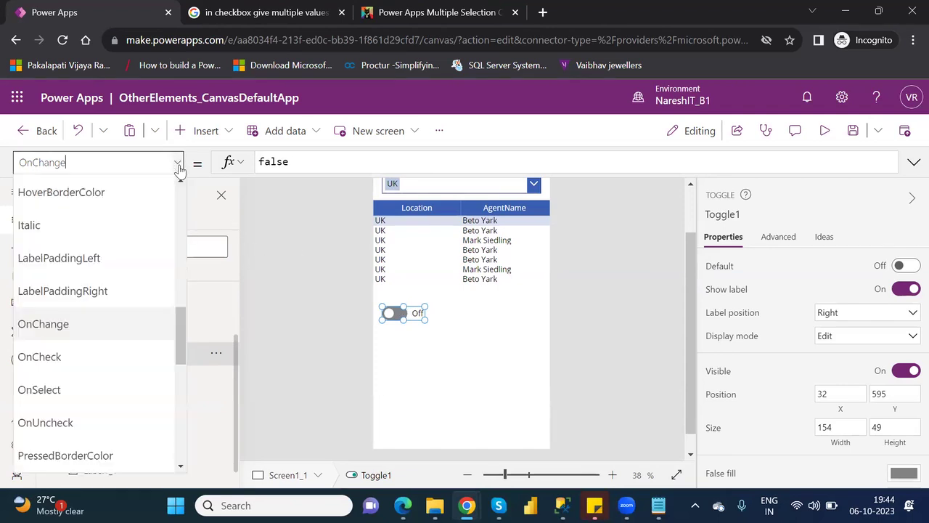
drag(184, 323, 189, 247)
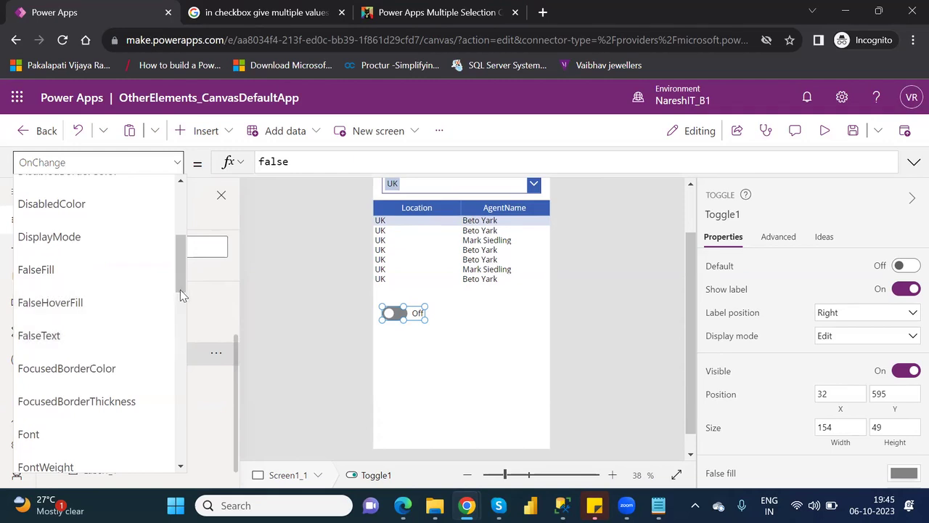
drag(180, 275, 200, 425)
click(31, 434)
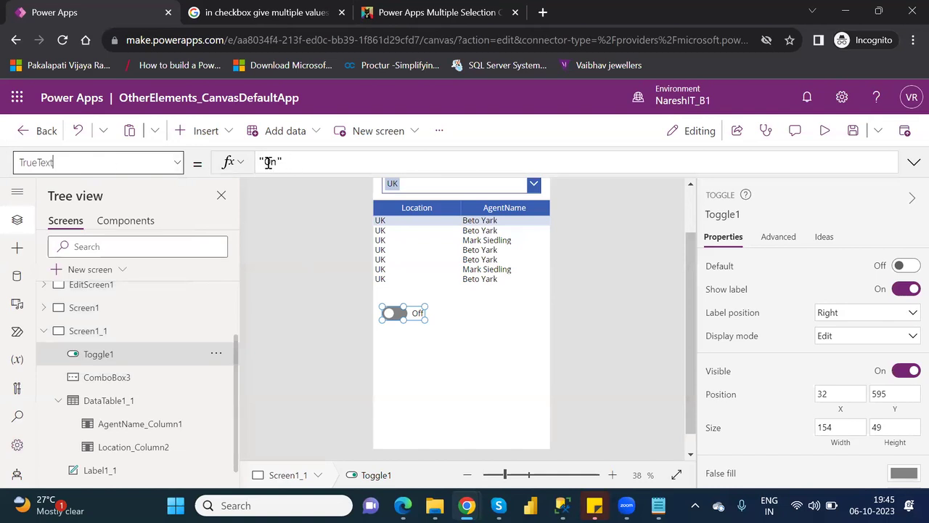
click(269, 162)
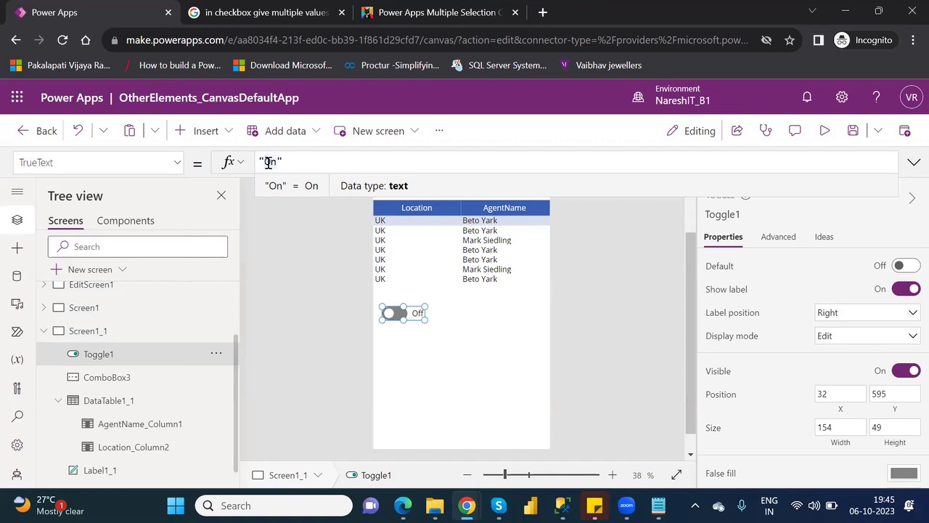
double_click(269, 163)
key(BackSpace)
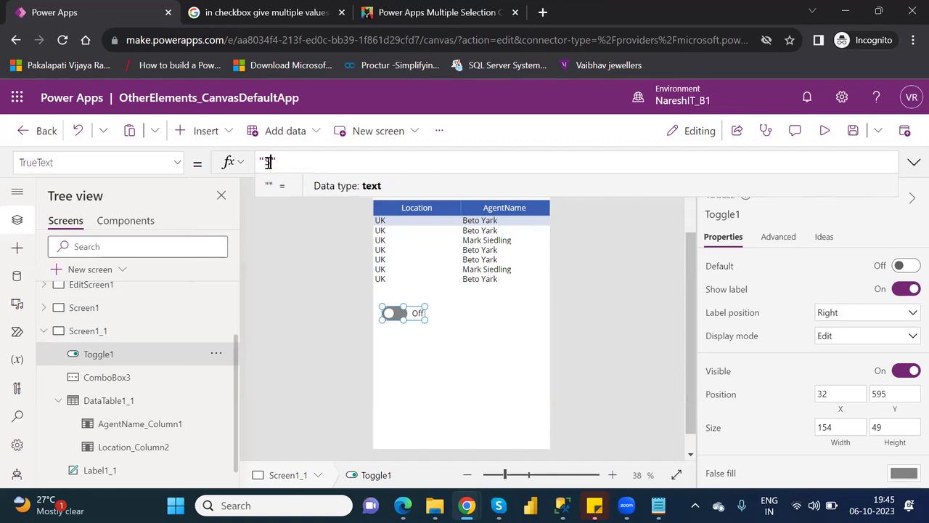
text(Show)
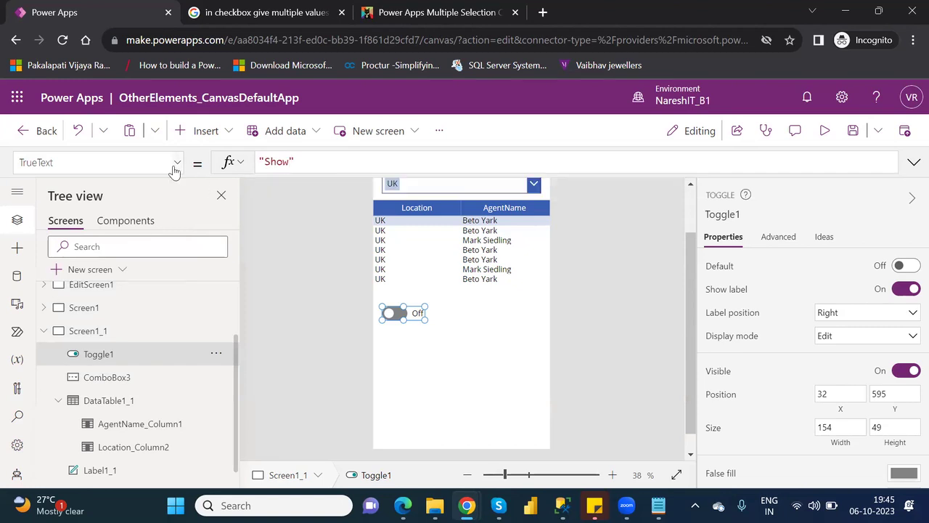
Set the toggle's FalseText property to "Hide" and enlarge the toggle to about 298 wide by 83 high.
click(175, 168)
drag(180, 384, 177, 267)
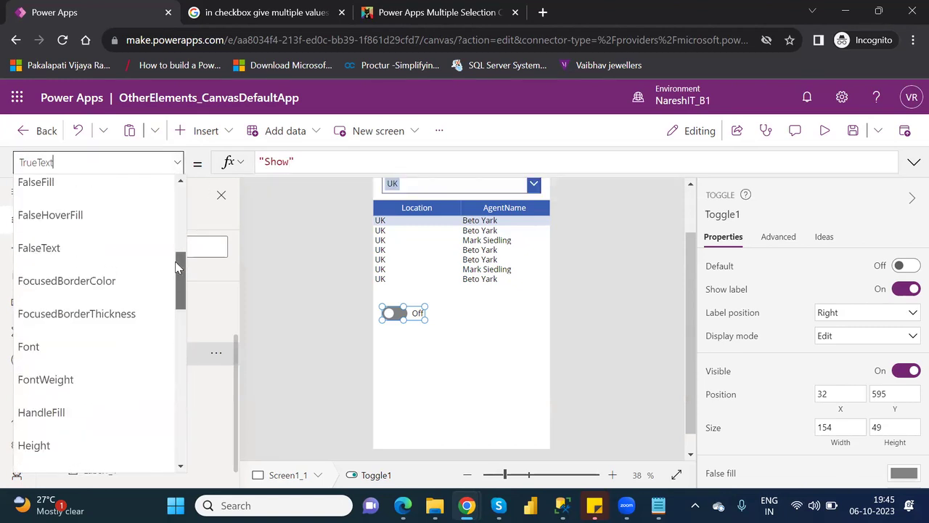
click(70, 249)
click(268, 160)
double_click(273, 160)
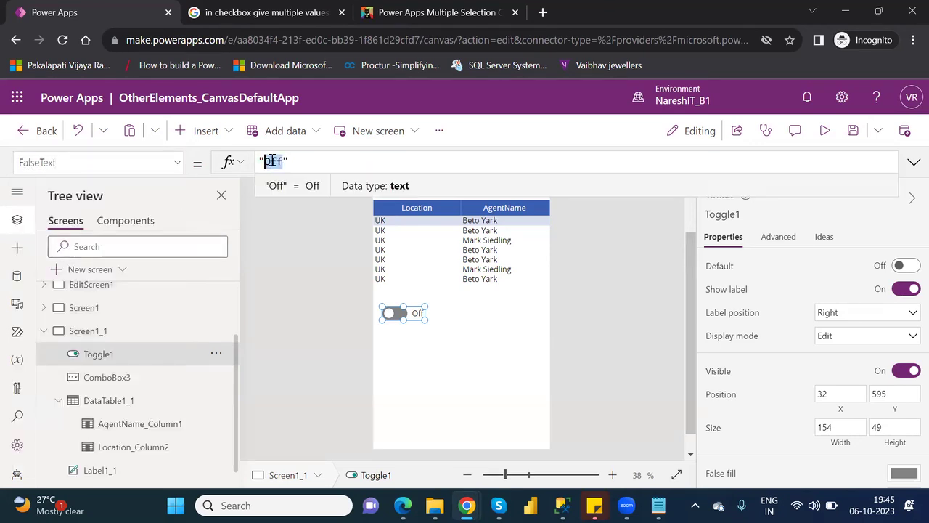
key(BackSpace)
text(Hide)
key(shift+Return)
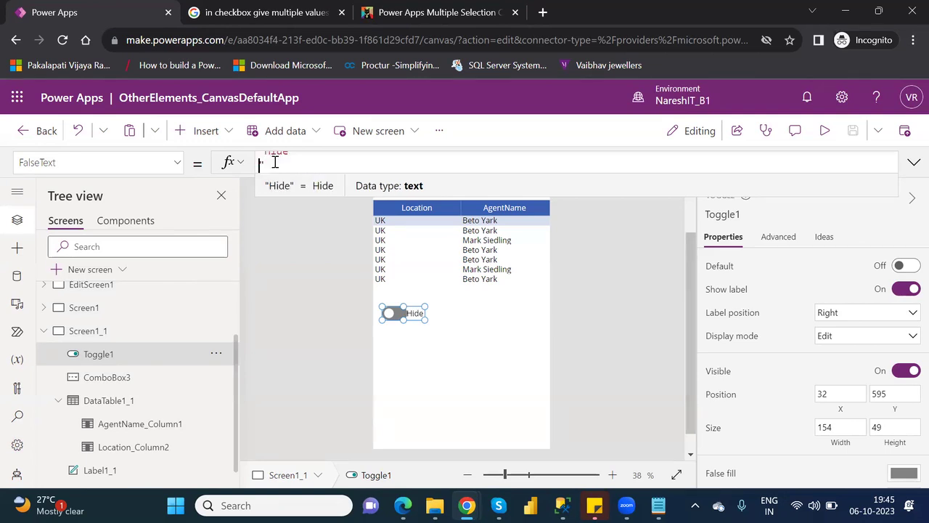
drag(424, 320, 464, 328)
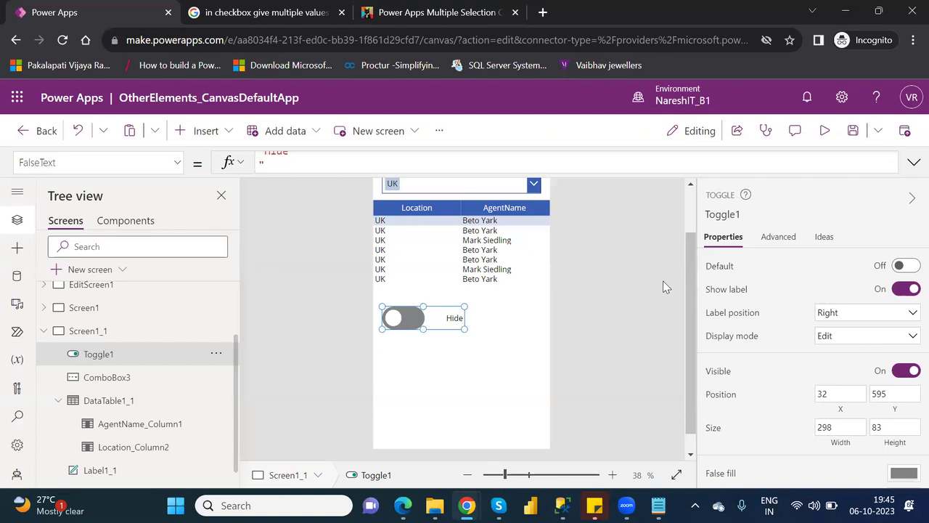
Preview the app, switch the toggle on and off to check its custom text, and return to editing.
click(824, 132)
click(398, 328)
click(398, 329)
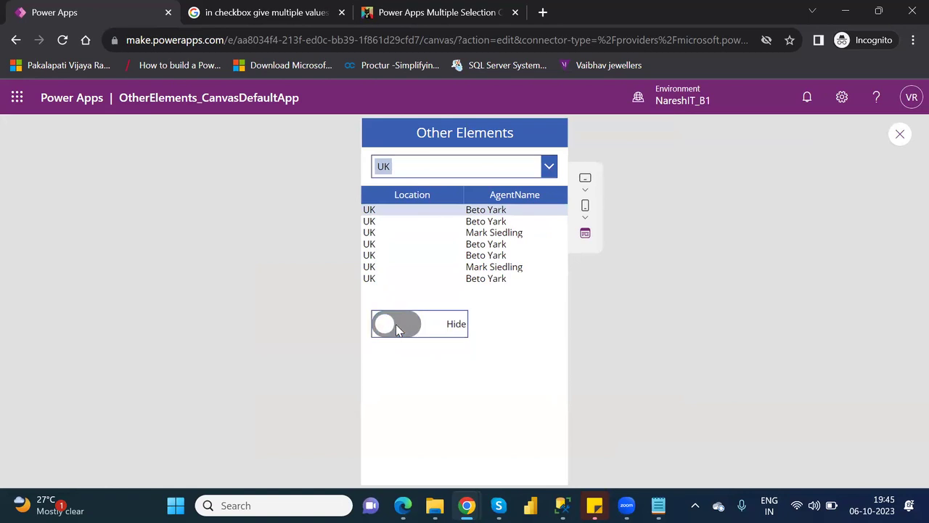
click(900, 134)
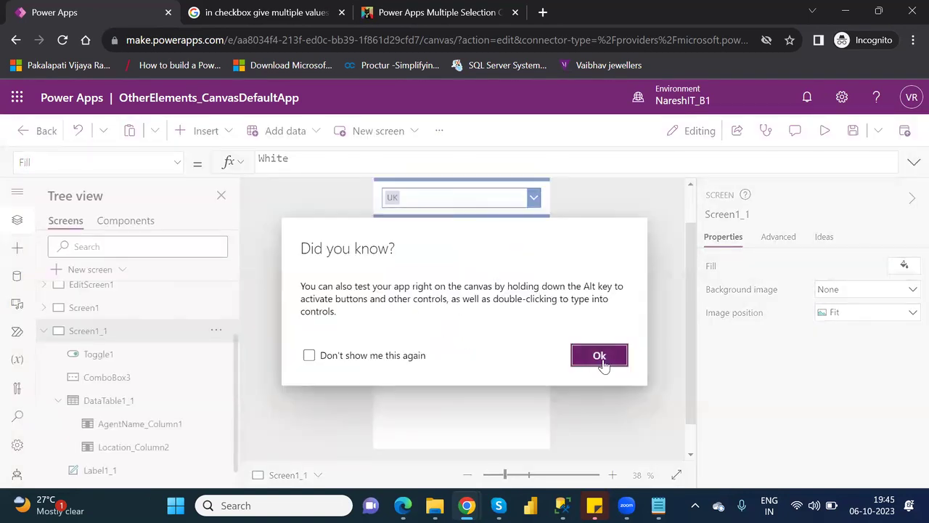
click(600, 356)
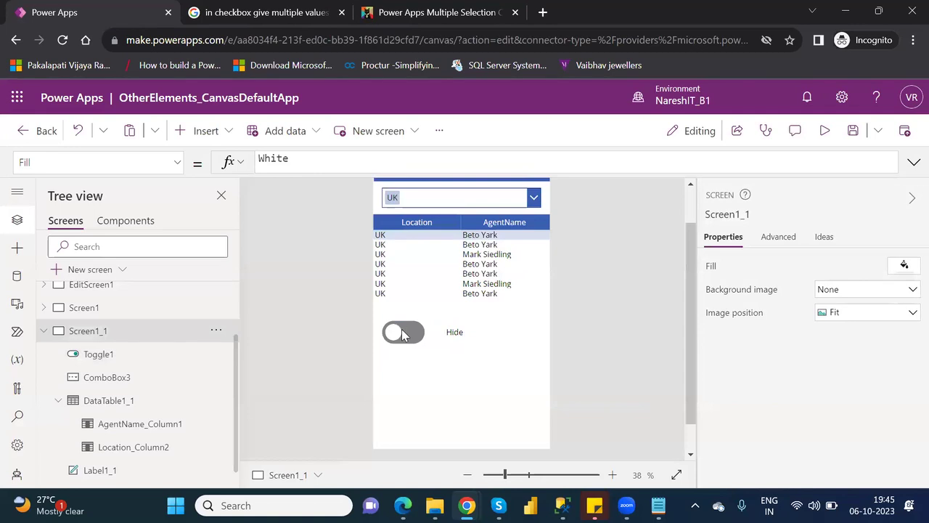
Try hiding the toggle's label and placing it on the left, restoring the label to shown and Right.
click(402, 330)
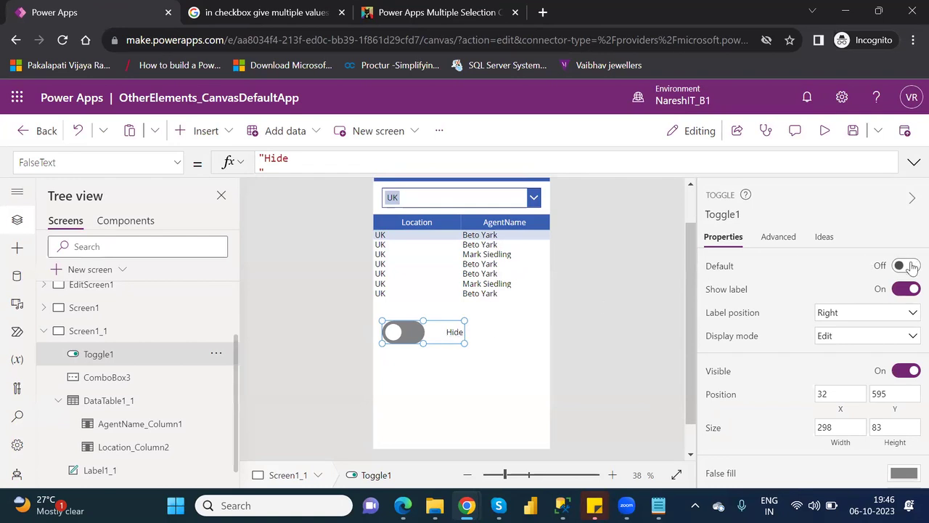
click(906, 291)
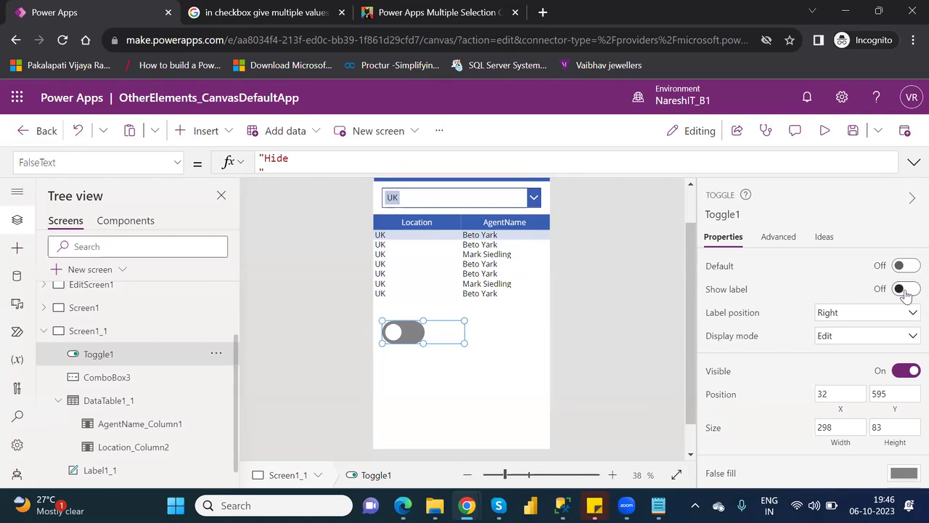
click(906, 290)
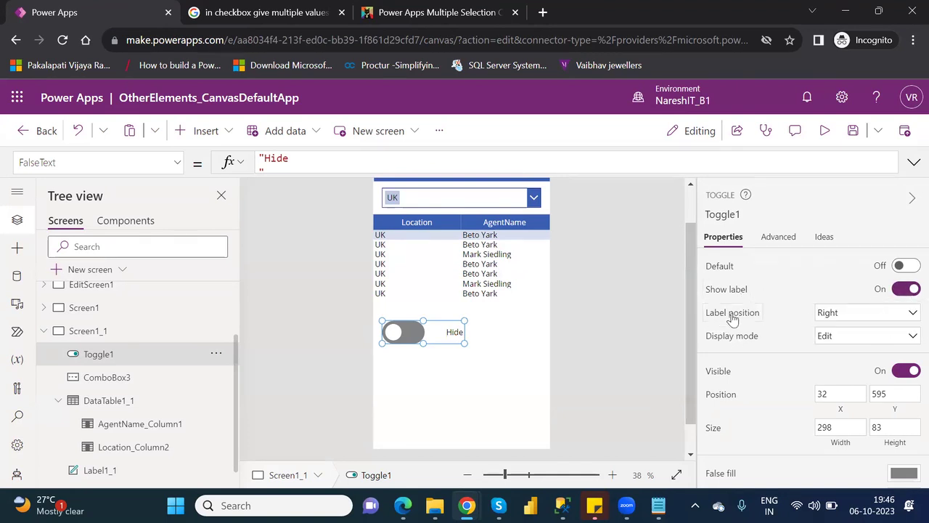
click(833, 316)
click(833, 331)
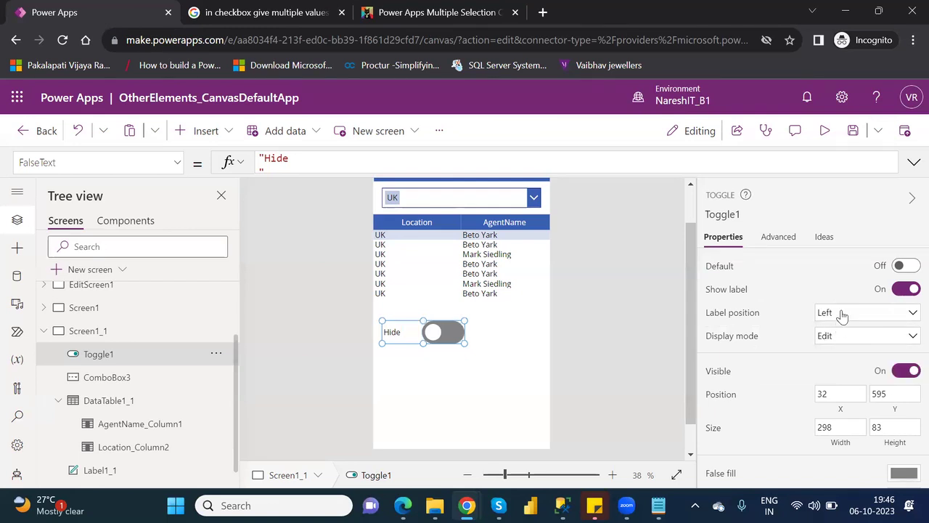
click(842, 314)
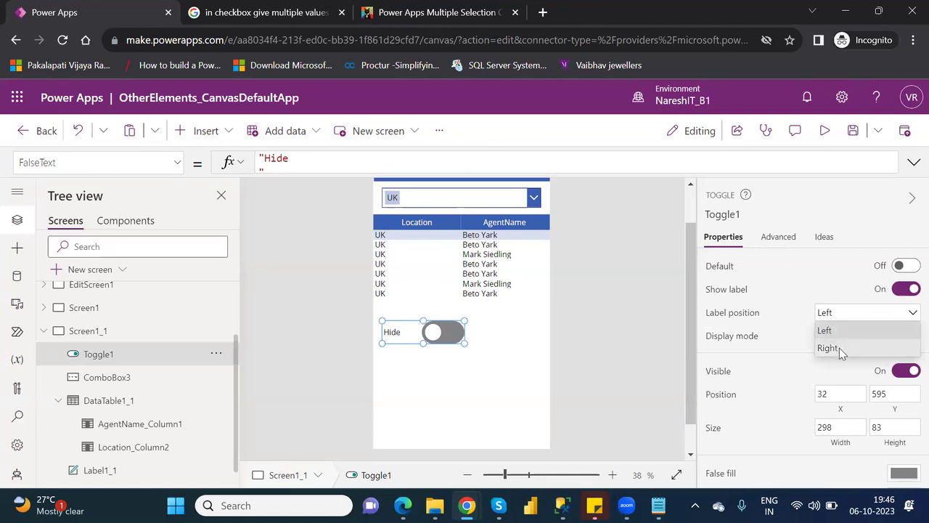
click(839, 348)
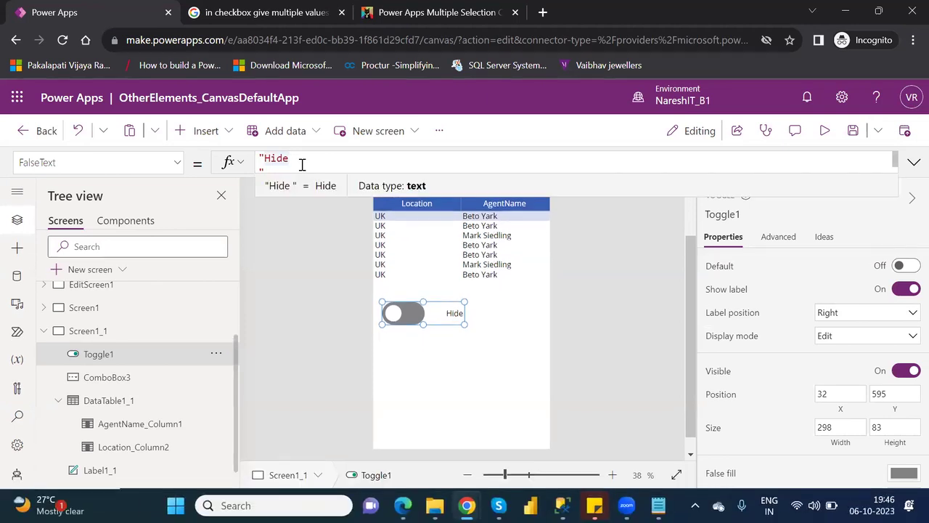
Remove the stray line break after "Hide" in the toggle's FalseText value.
key(Delete)
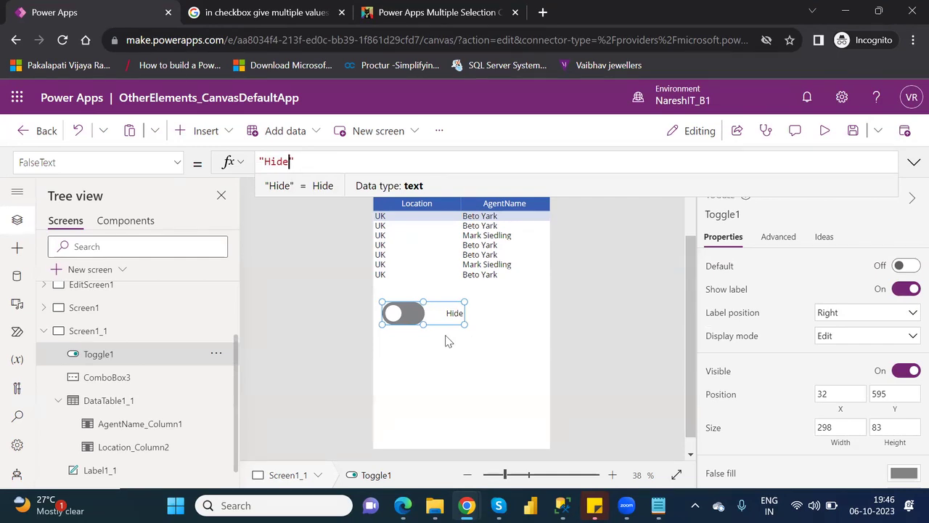
click(444, 315)
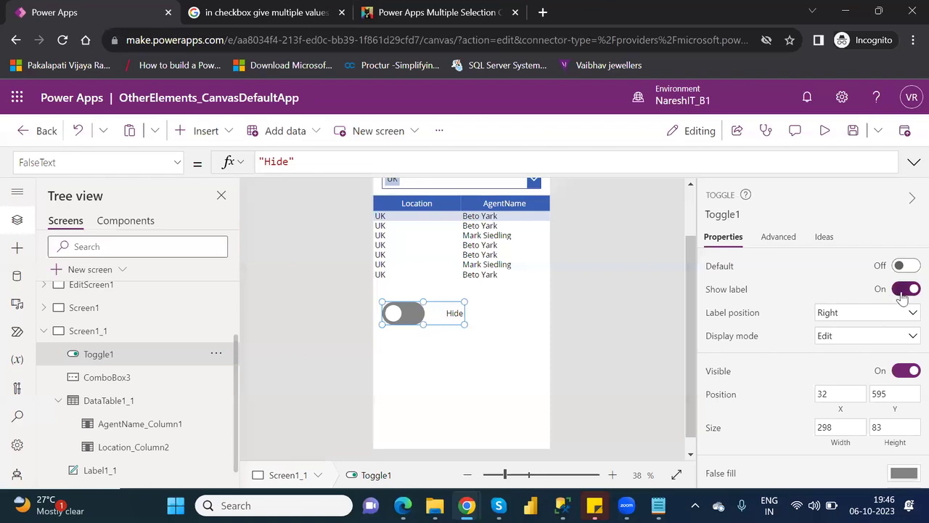
Turn off the toggle's label and resize the toggle to about 166 wide by 101 high.
click(907, 292)
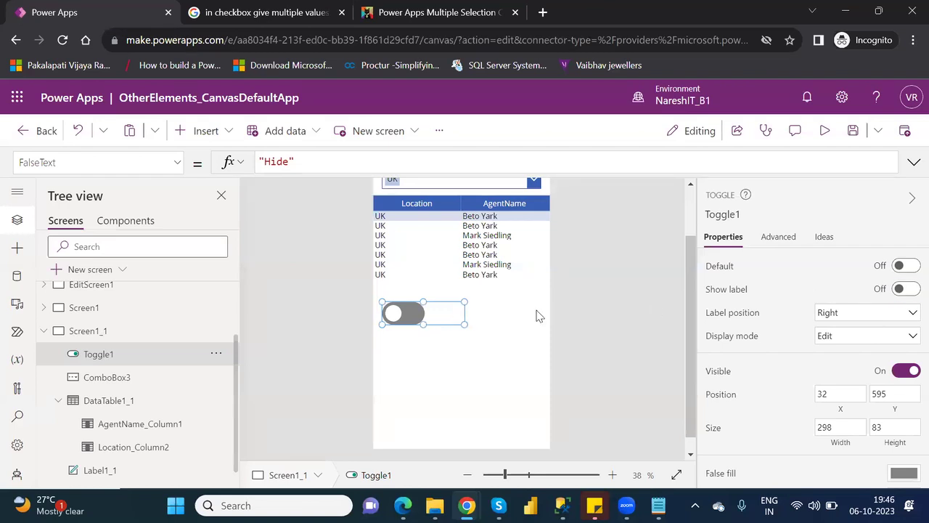
drag(464, 324, 429, 331)
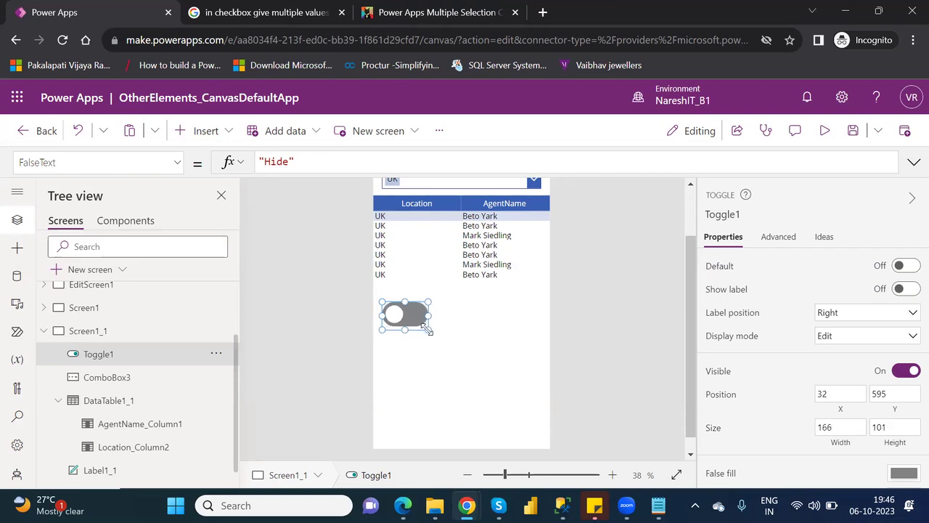
click(465, 322)
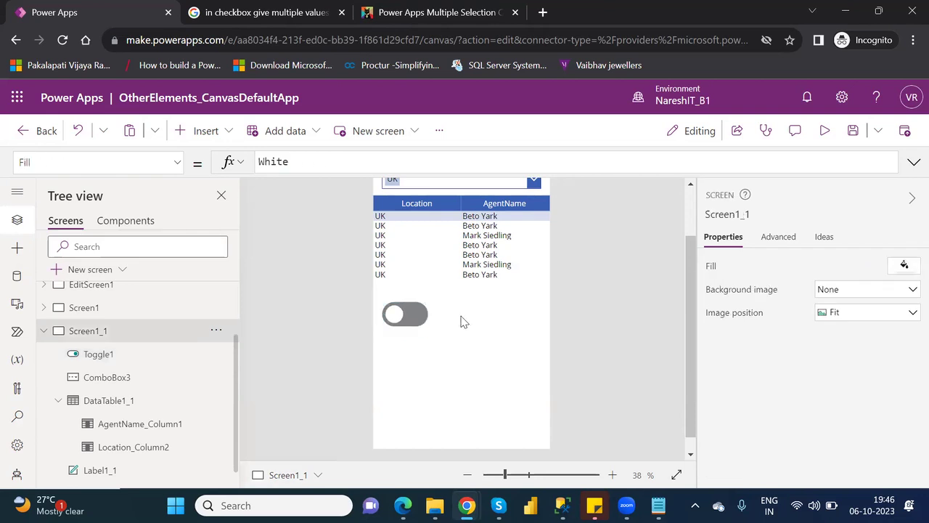
Insert a text label, narrow it and place it to the right of the toggle below the data table.
click(185, 134)
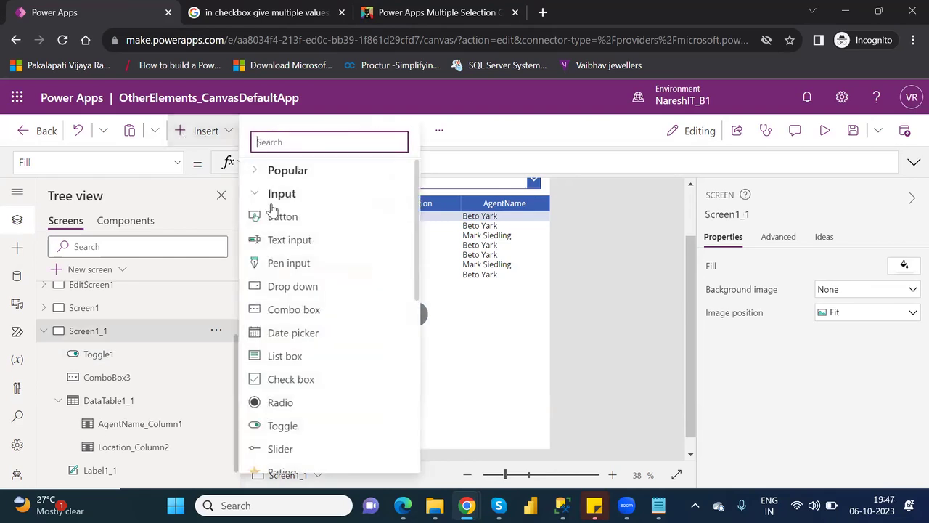
click(257, 170)
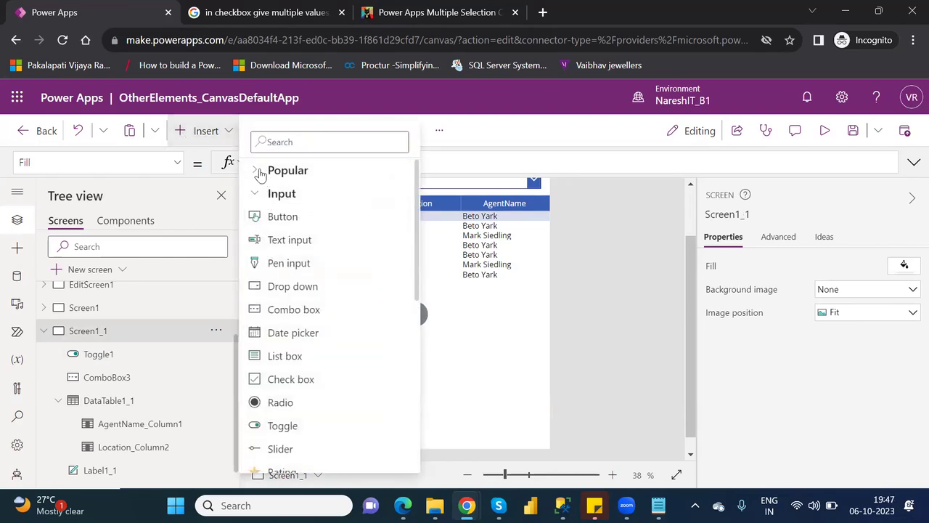
click(290, 194)
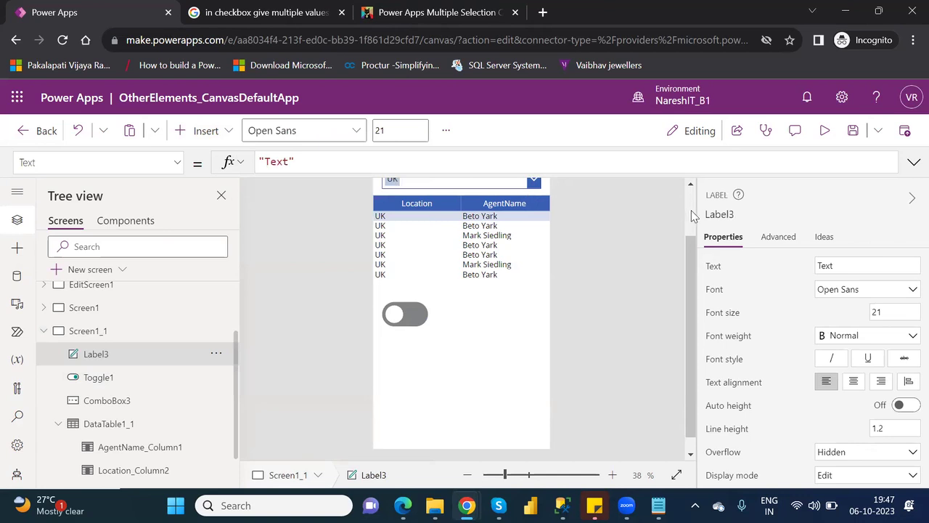
scroll(691, 207, up, 2)
drag(479, 219, 523, 369)
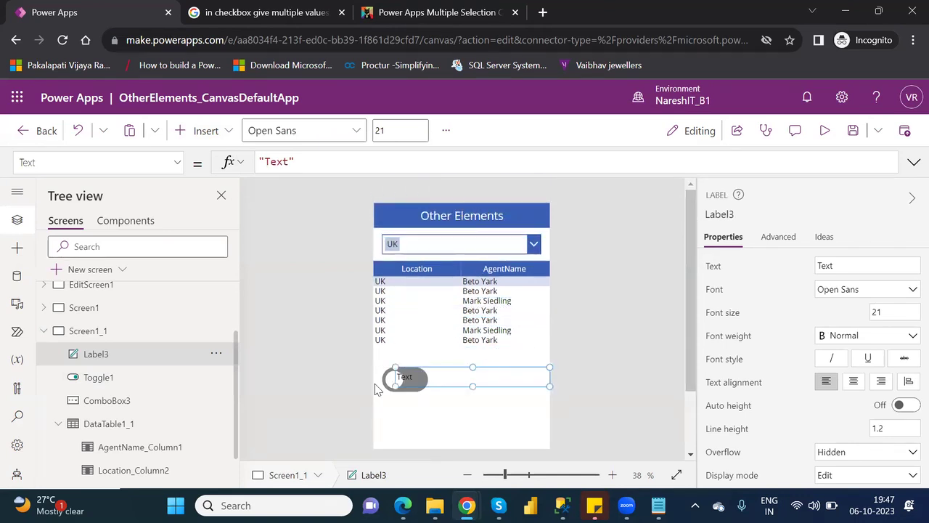
drag(394, 386, 400, 387)
drag(463, 388, 491, 391)
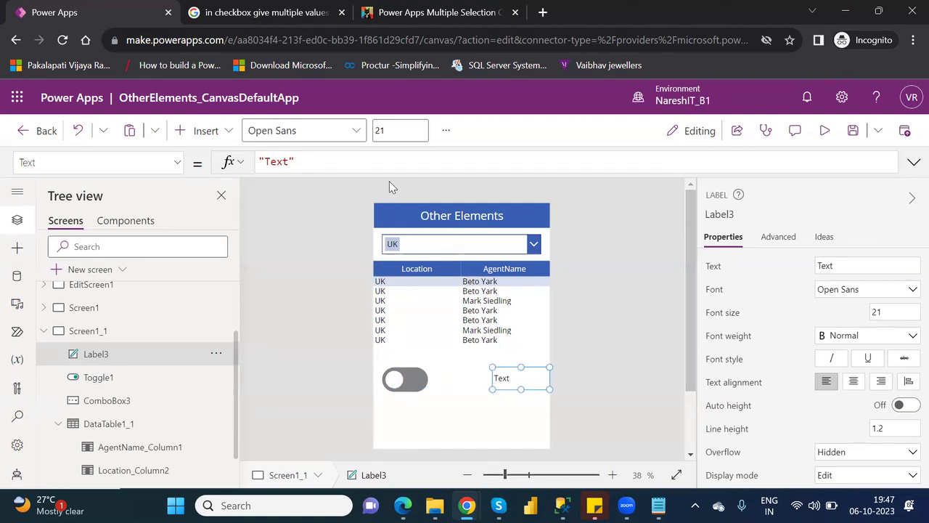
Replace the new label's Text formula with Toggle1.Value.
drag(303, 160, 259, 161)
click(258, 162)
key(BackSpace)
key(BackSpace)
key(BackSpace)
key(BackSpace)
key(BackSpace)
key(BackSpace)
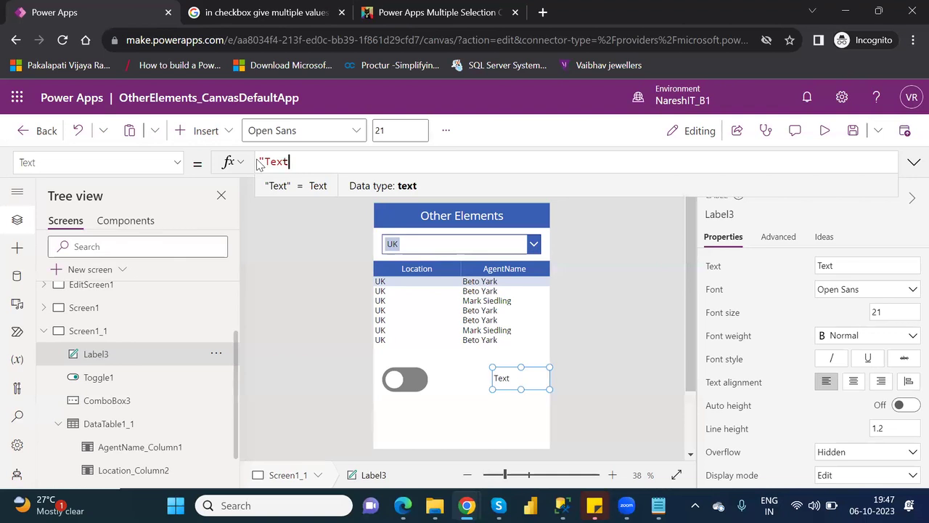
text(t)
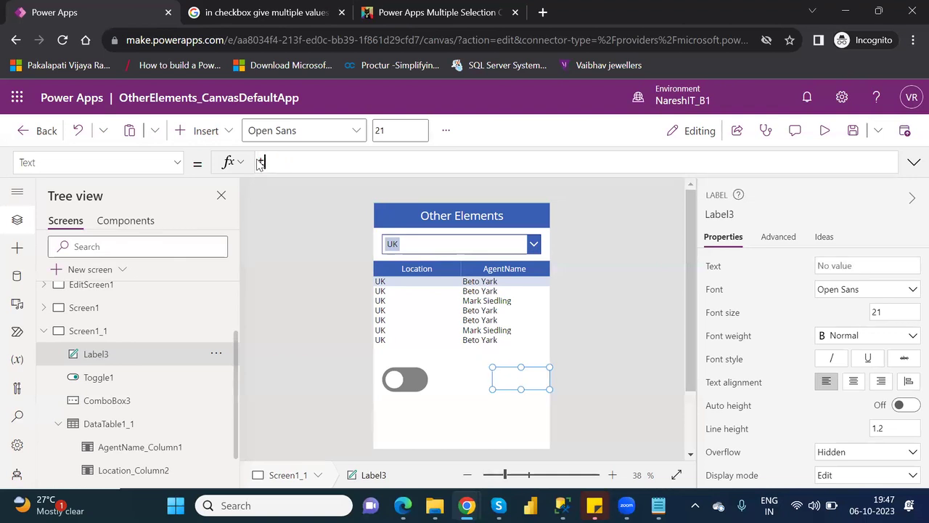
text(ogg)
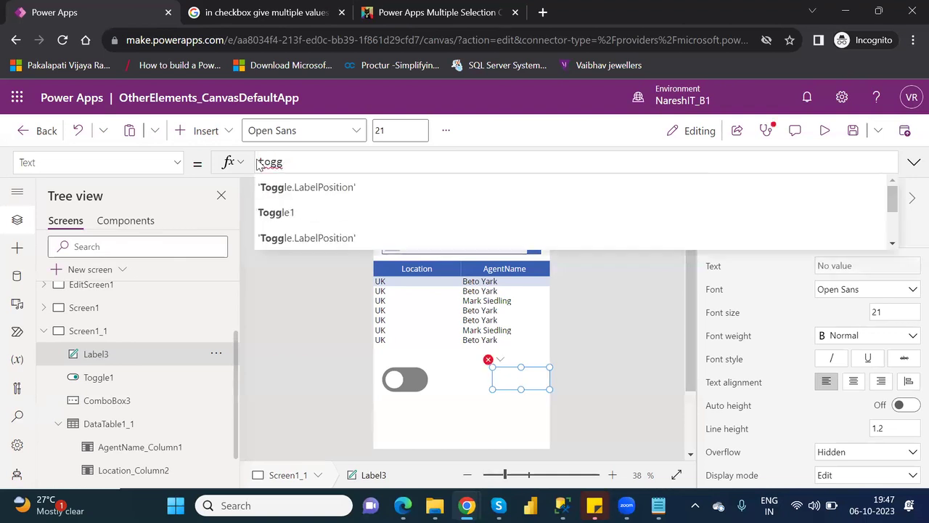
key(Tab)
text(.)
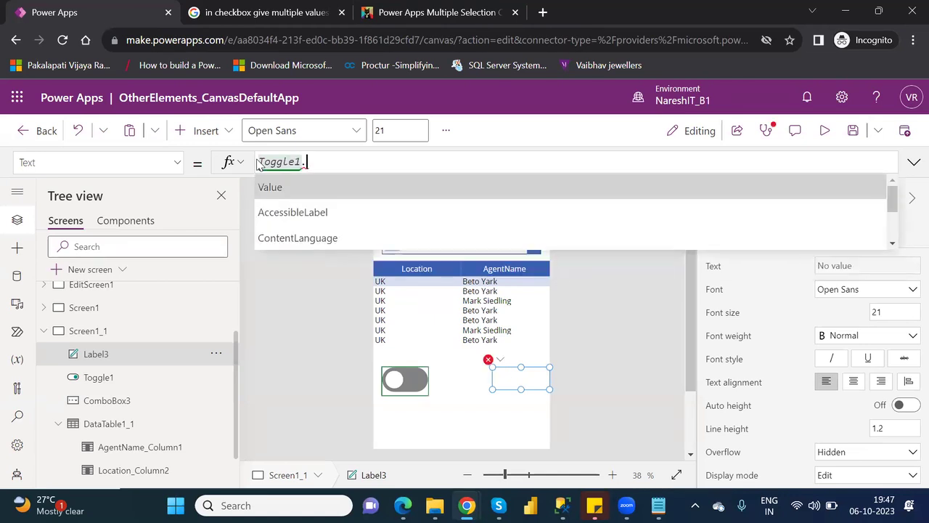
key(Tab)
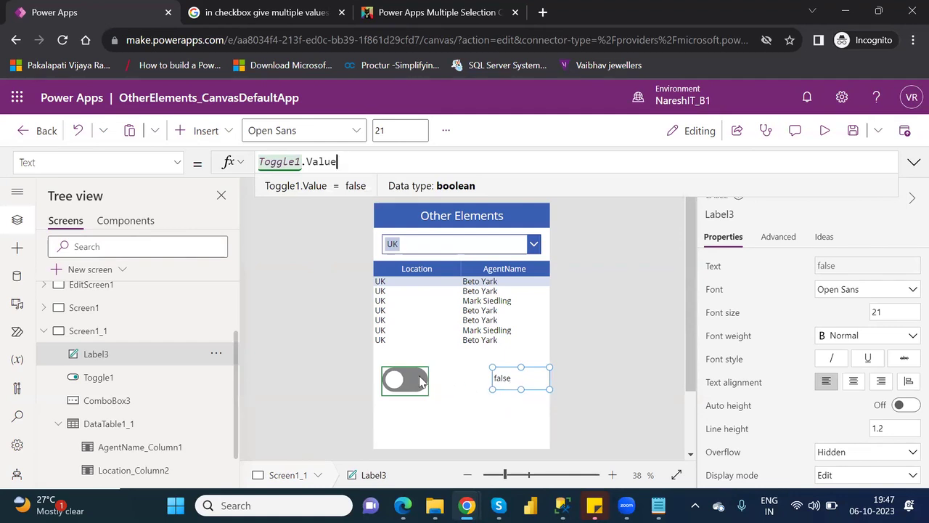
Preview the app, switch the toggle on and off to test the linked label, and return to editing.
click(825, 130)
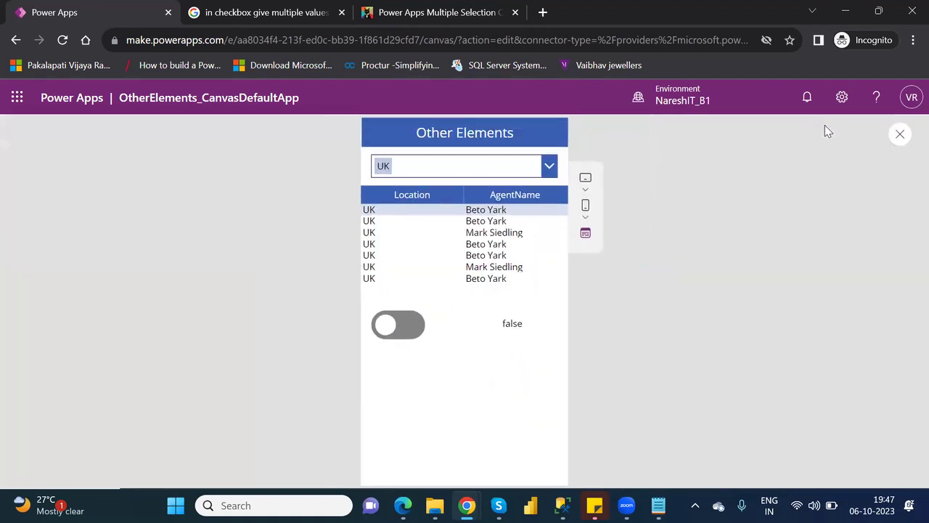
click(408, 326)
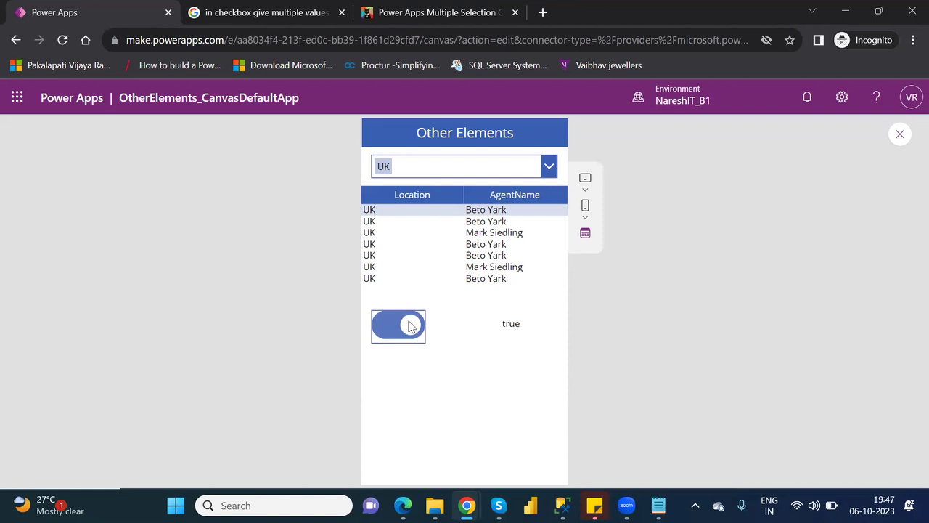
click(409, 326)
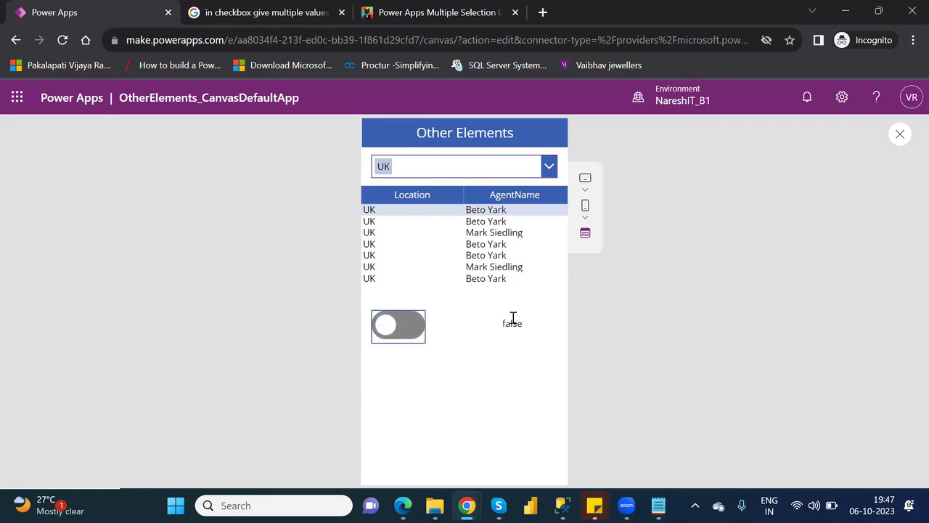
click(901, 133)
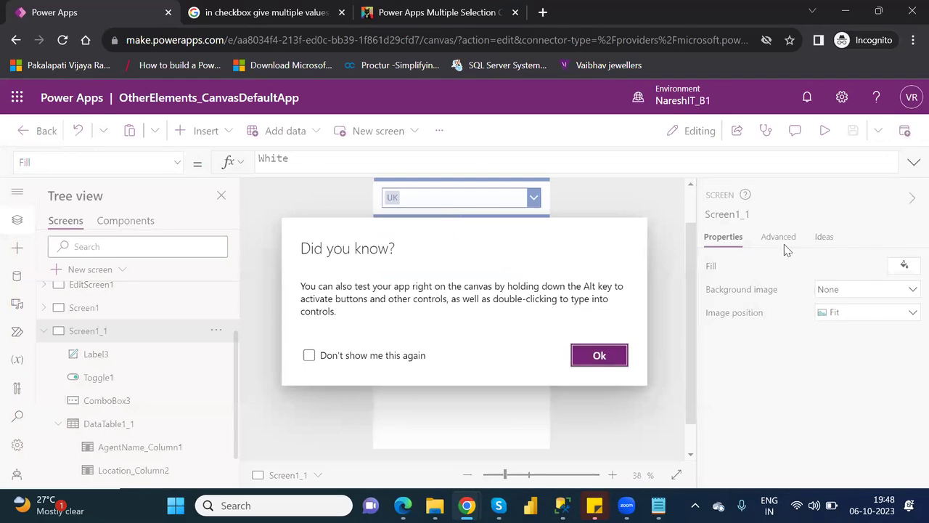
click(600, 358)
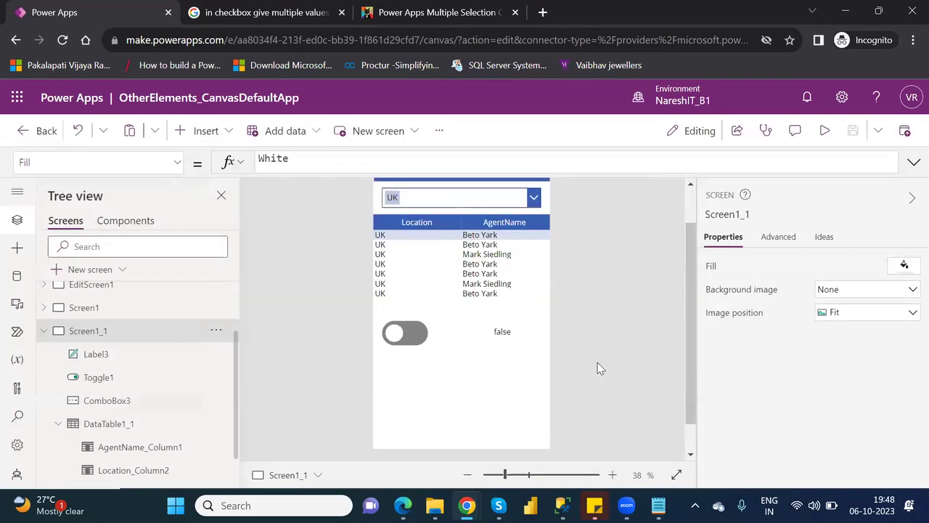
Insert a slider and place it below the toggle, at about X 2 and Y 734.
click(202, 131)
click(256, 173)
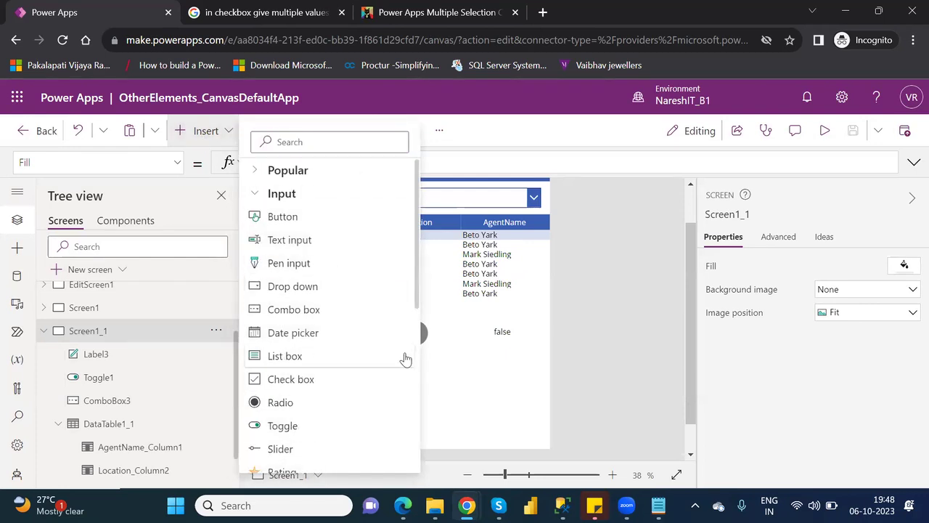
drag(417, 305, 415, 378)
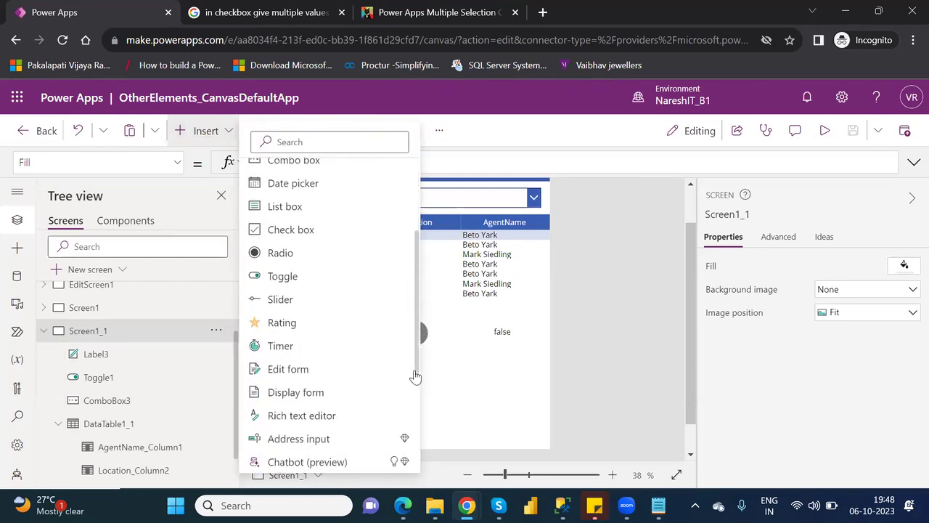
click(285, 291)
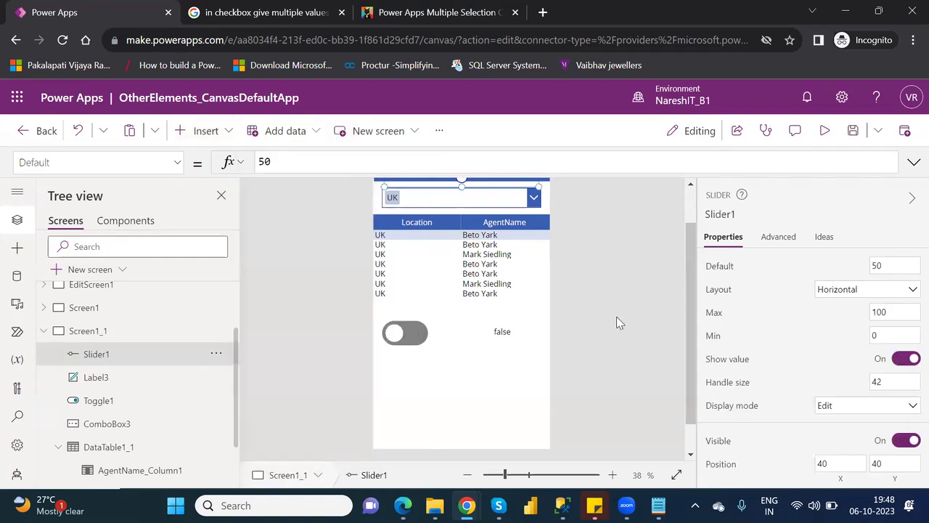
scroll(688, 223, up, 2)
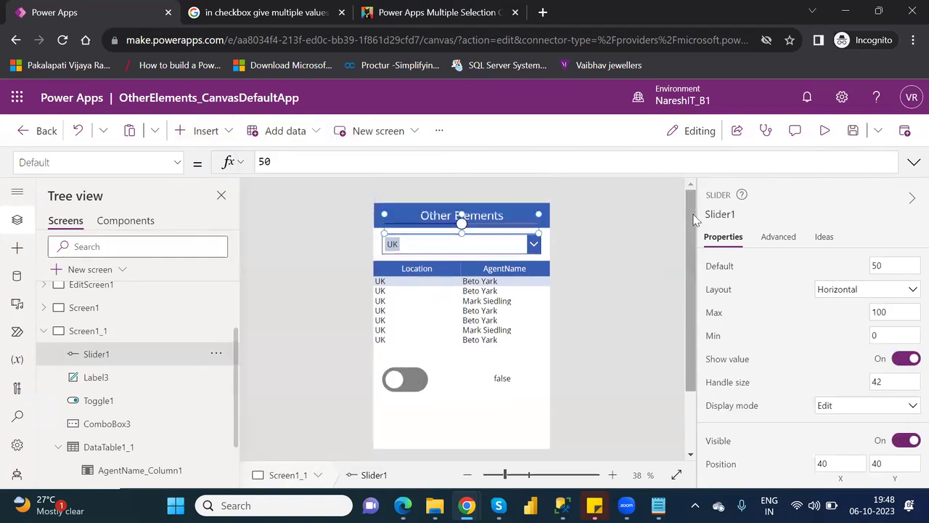
drag(489, 217, 481, 417)
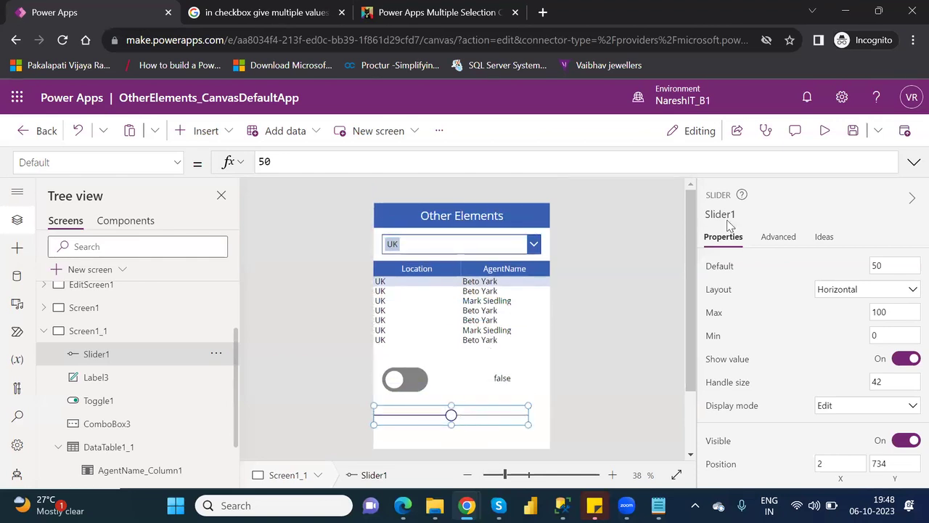
Preview the app to examine the slider's handle and value tooltip, and return to editing.
click(824, 130)
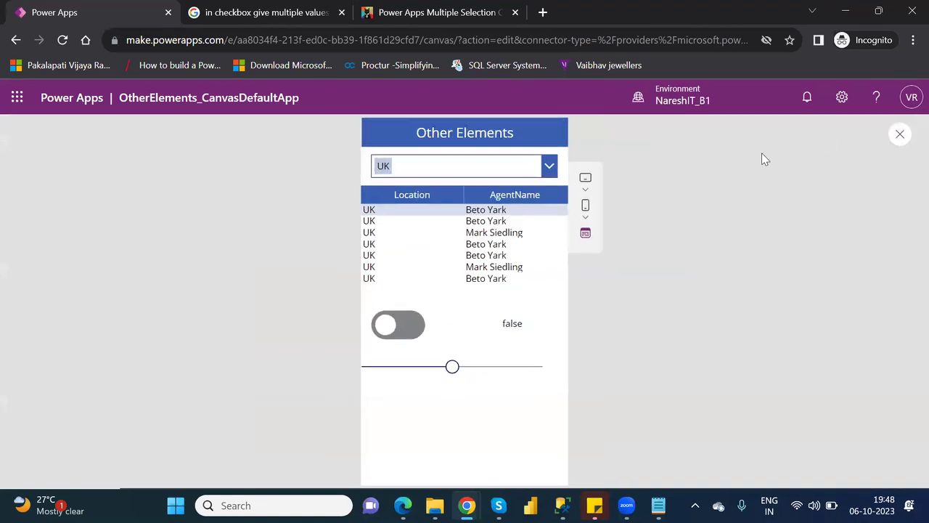
mouse_move(454, 369)
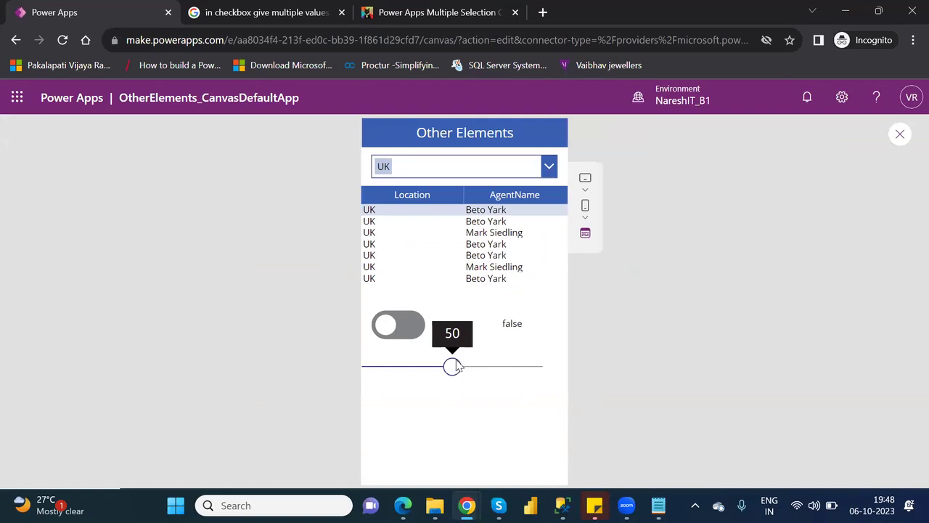
mouse_move(453, 369)
mouse_down()
mouse_move(392, 368)
mouse_move(553, 375)
mouse_move(338, 369)
mouse_move(540, 380)
mouse_move(453, 376)
mouse_up()
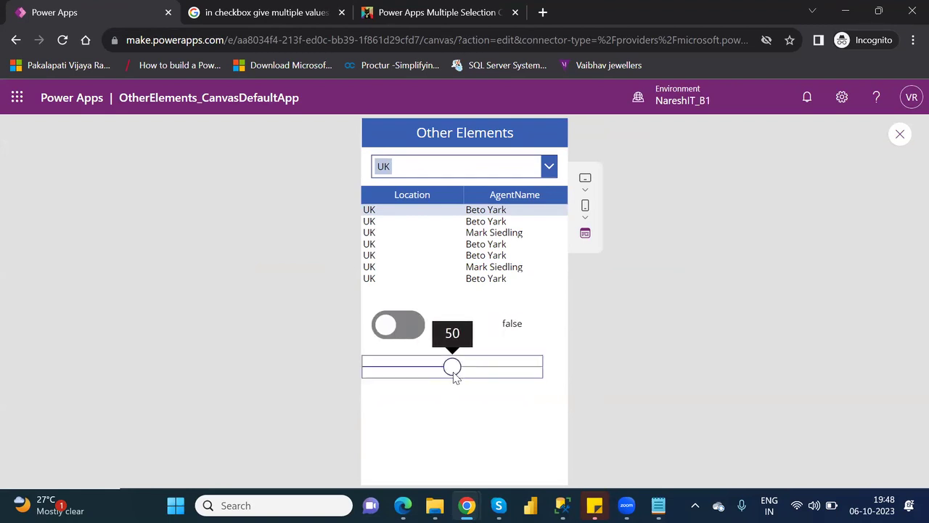
click(899, 136)
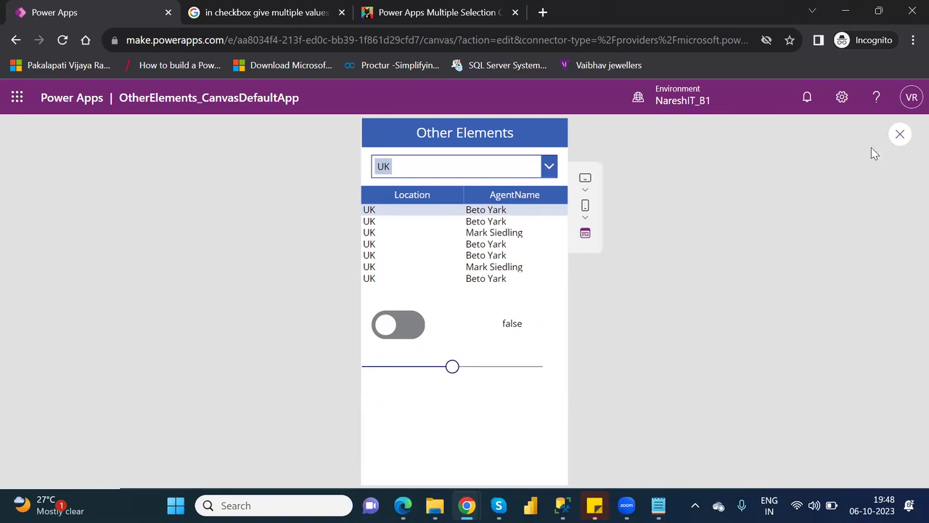
click(608, 354)
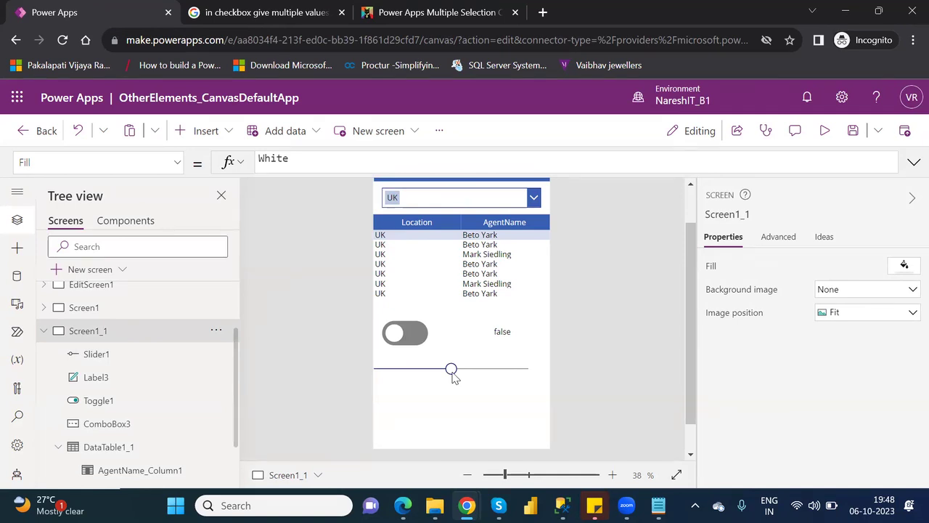
Duplicate the toggle's value label and place the copy just below the slider.
click(514, 332)
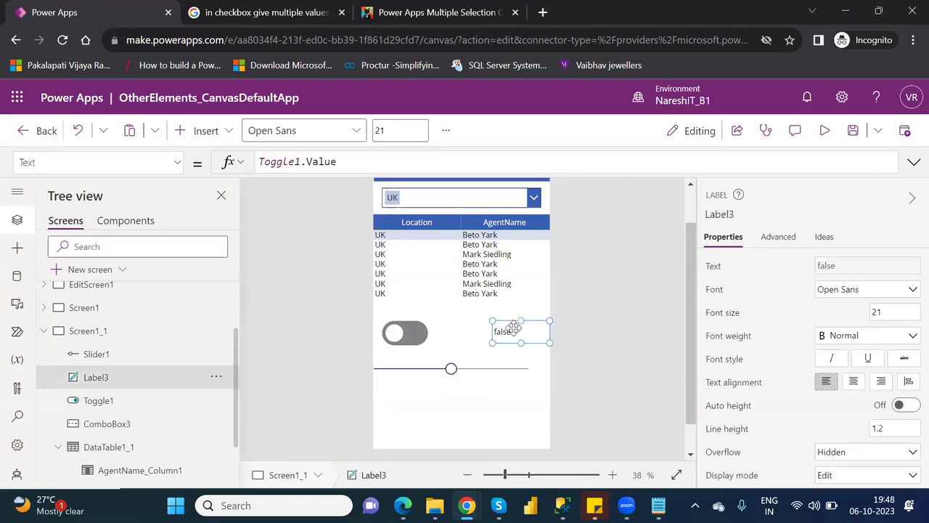
key(ctrl+v)
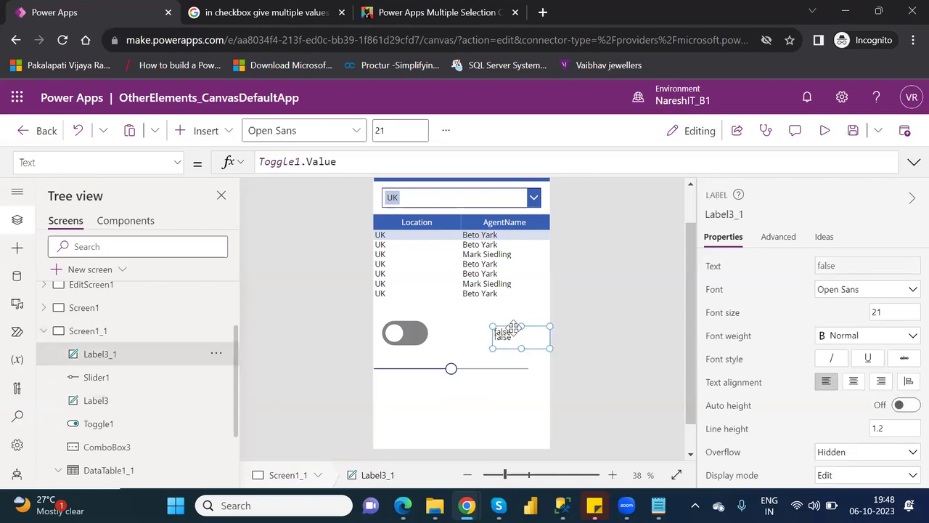
drag(529, 338, 408, 398)
Replace the copied label's Text formula with Slider1.Value.
drag(350, 161, 232, 174)
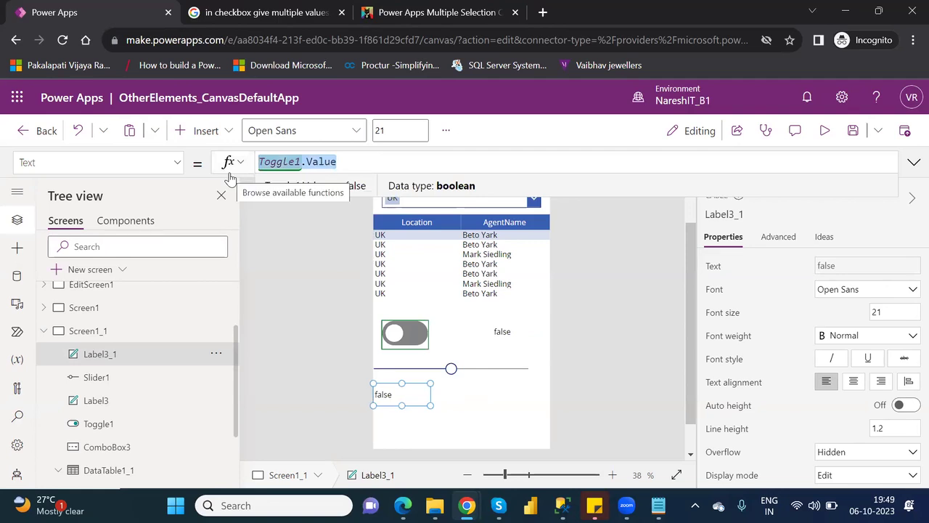
text(slid)
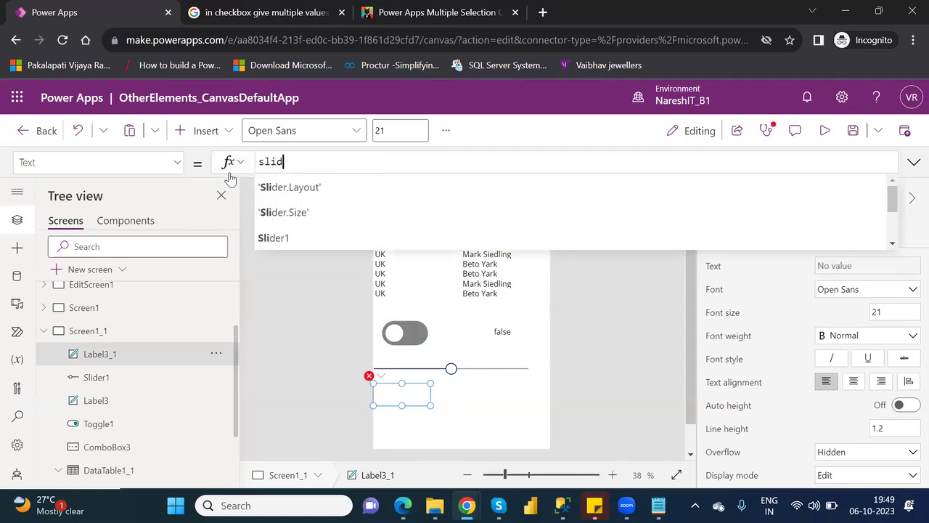
key(Down)
key(Down)
key(Down)
key(Tab)
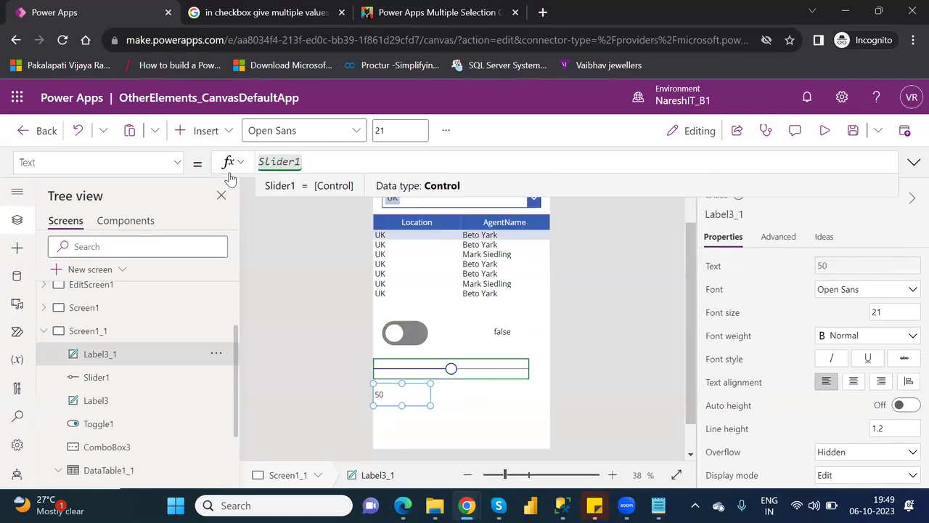
text(.)
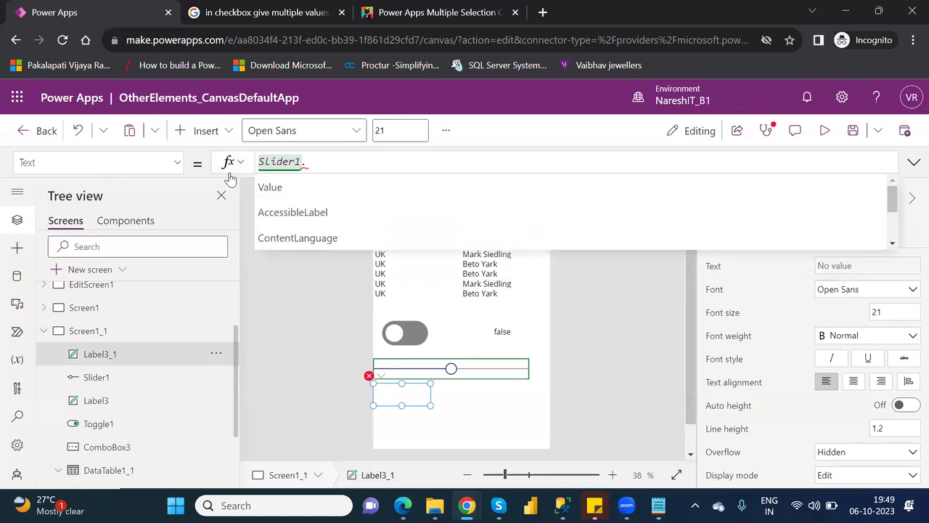
key(Down)
key(Tab)
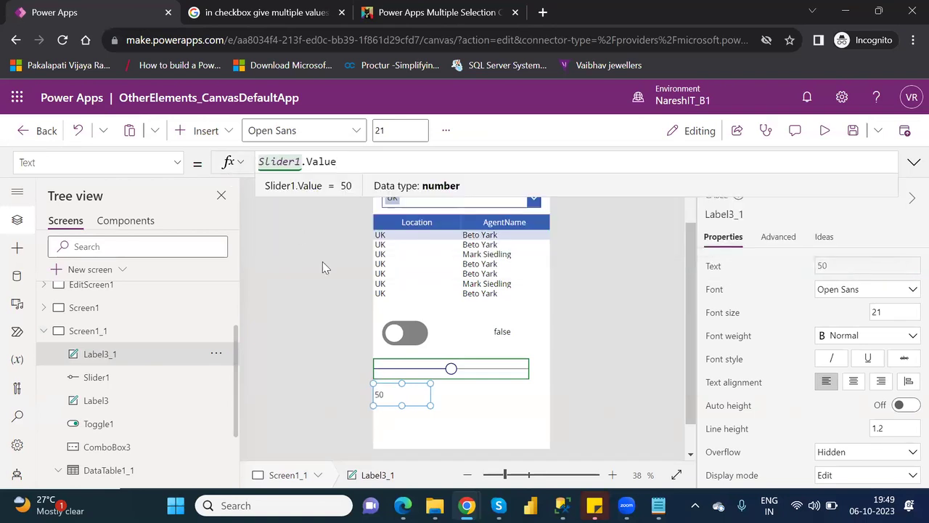
Preview the app, move the slider to 66 and 38 to test the linked label, and return to editing.
click(829, 131)
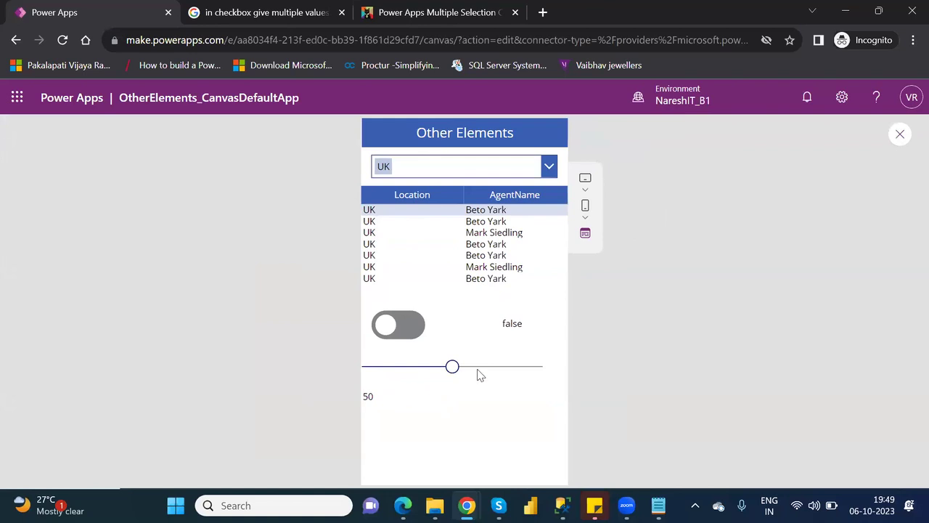
click(480, 368)
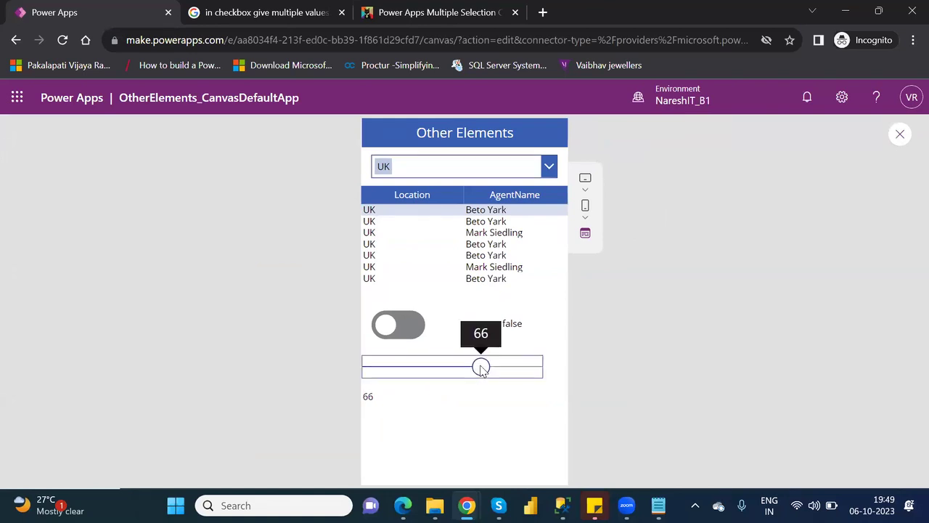
click(431, 367)
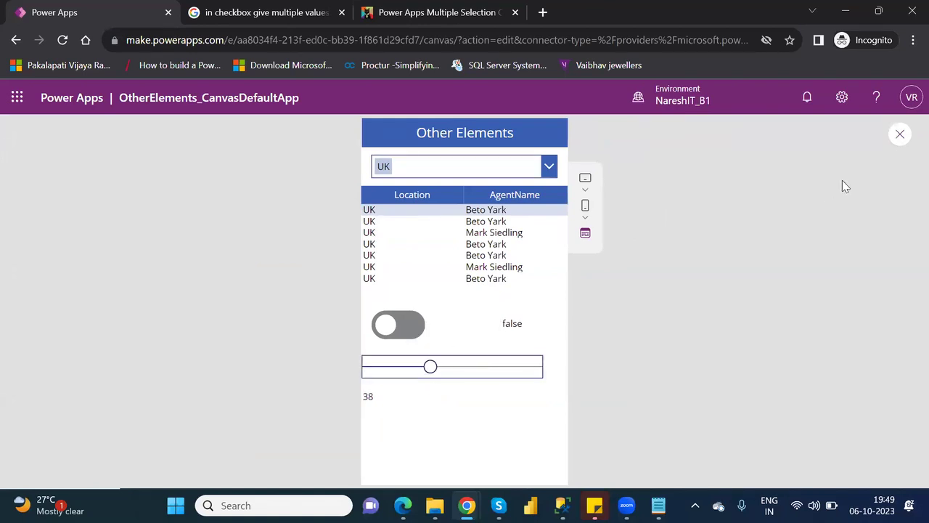
click(901, 138)
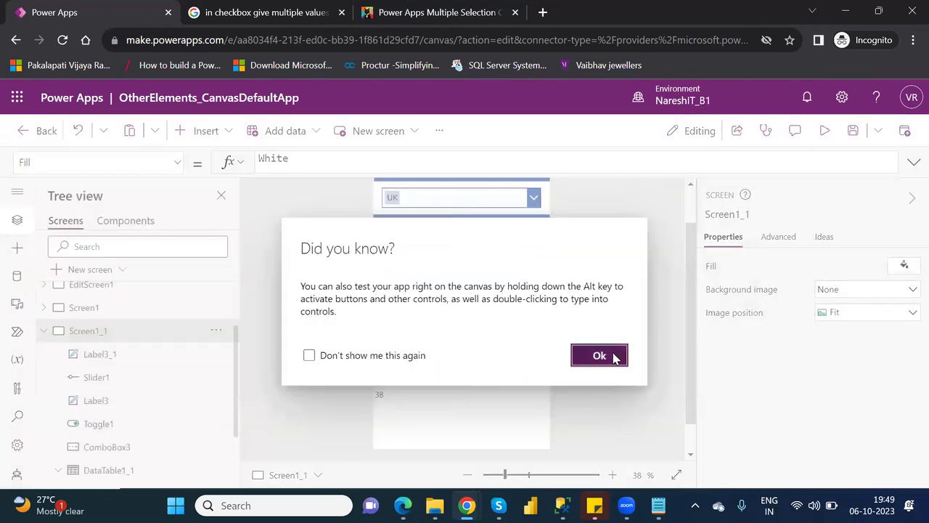
click(600, 355)
Test the linked label on the canvas by moving the slider through 53 up to 83, and delete that label.
click(383, 396)
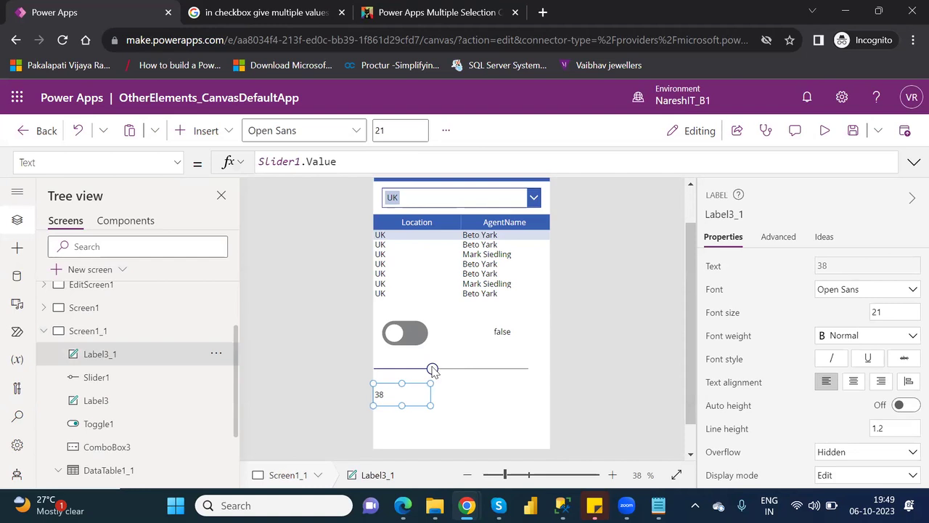
click(432, 371)
click(455, 372)
click(454, 371)
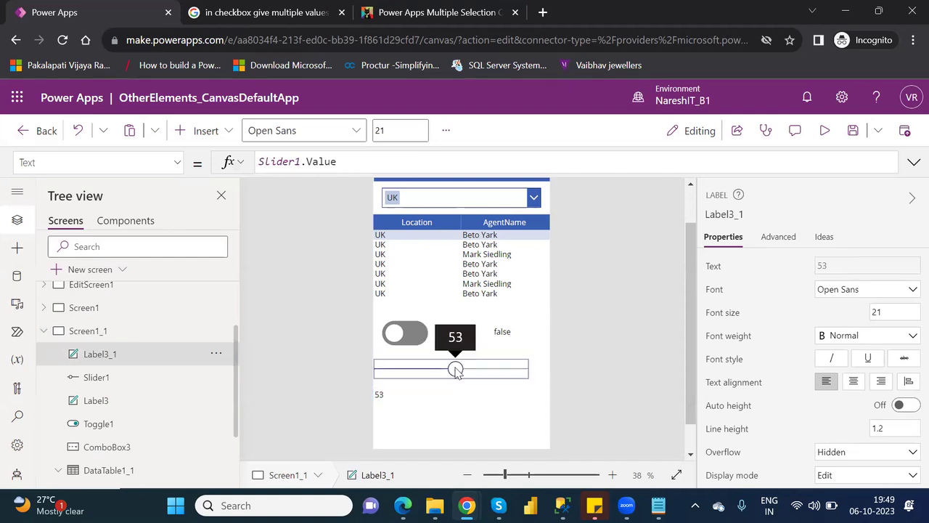
click(466, 371)
click(487, 369)
click(503, 372)
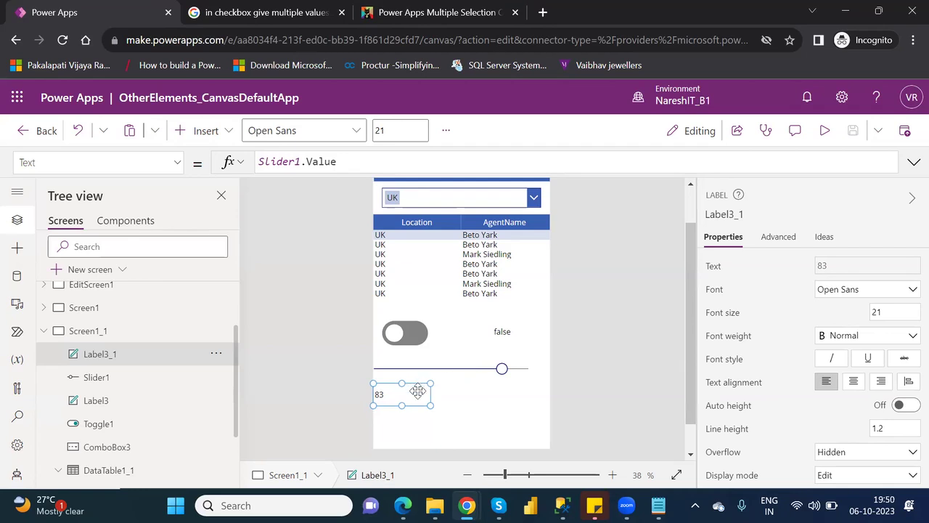
key(Delete)
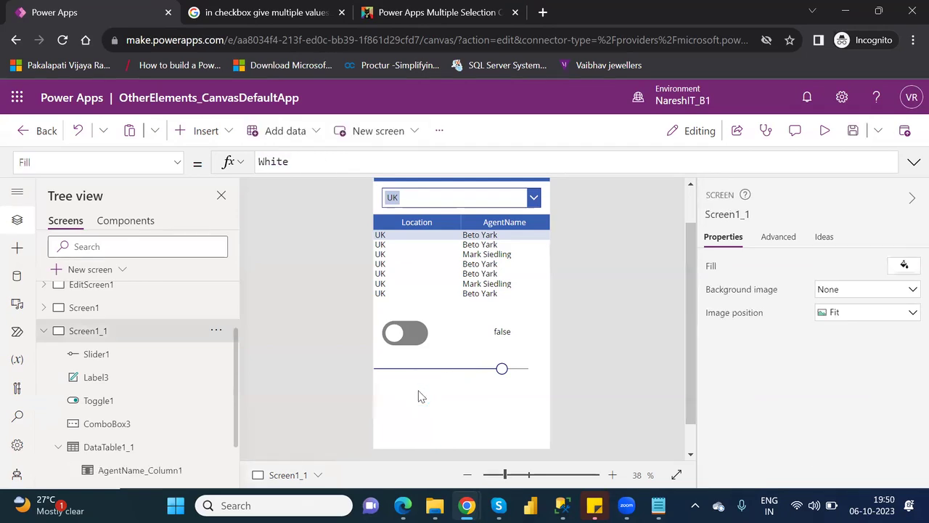
Insert a rectangle about 530 wide by 105 high below the slider, at about X 32 and Y 804.
click(217, 132)
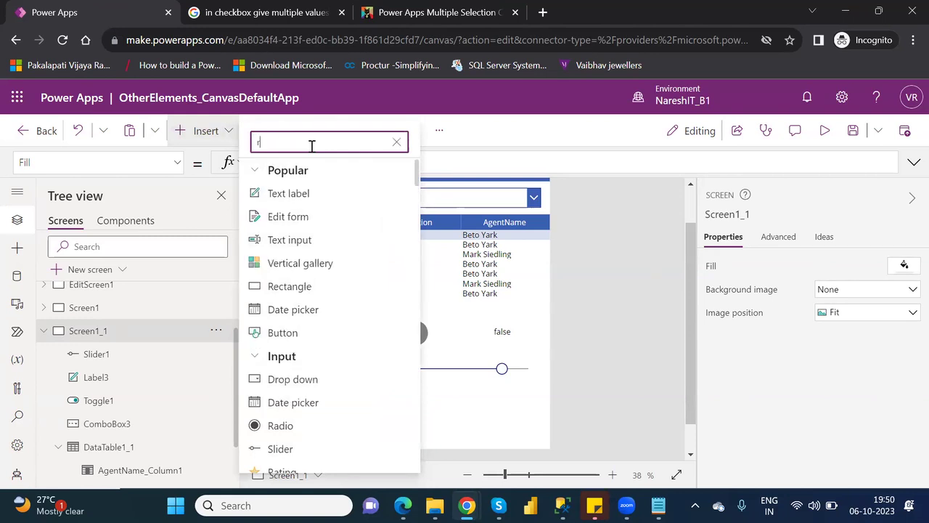
text(rec)
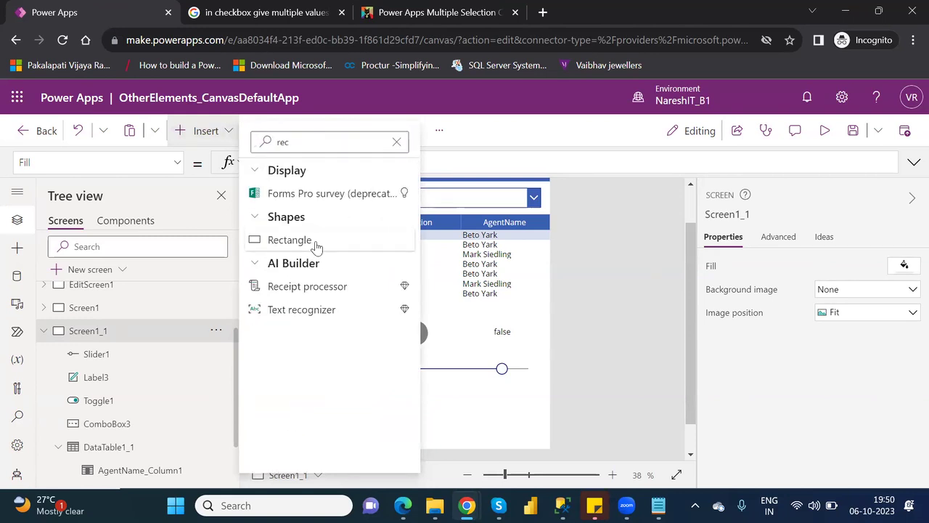
click(315, 246)
drag(402, 186, 532, 411)
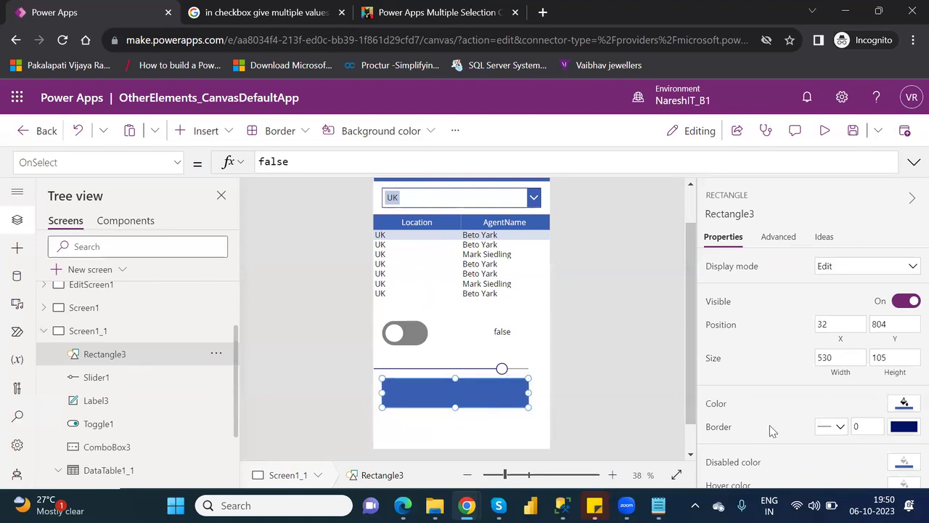
Reduce the opacity of the rectangle's custom fill colour to about 35.
click(904, 403)
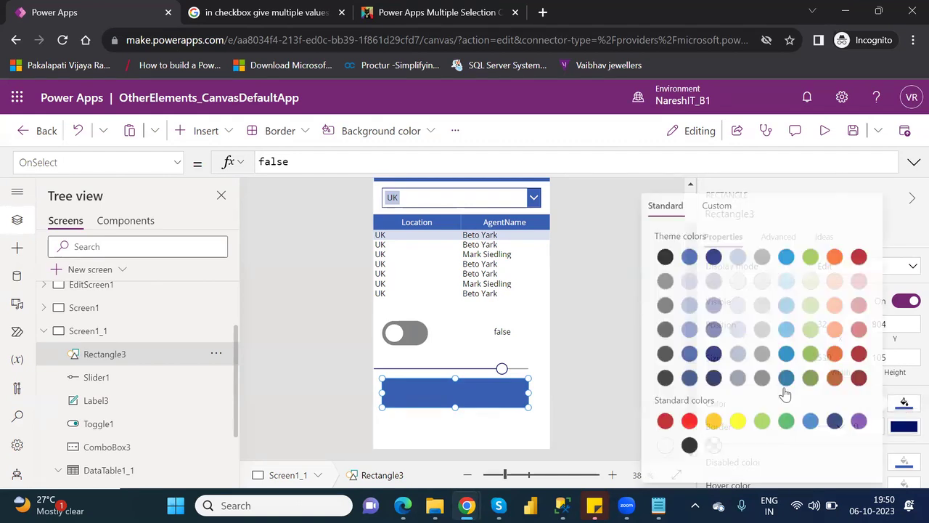
click(728, 207)
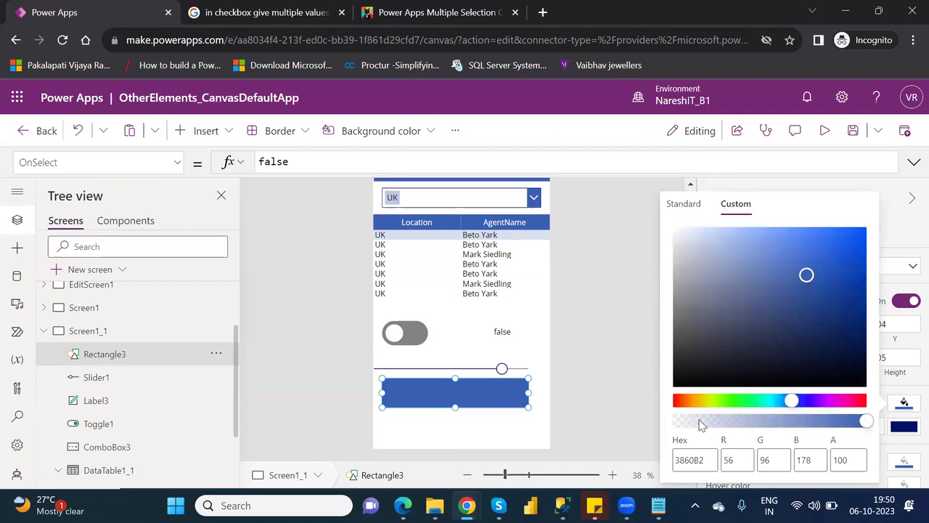
click(858, 422)
drag(844, 428, 740, 425)
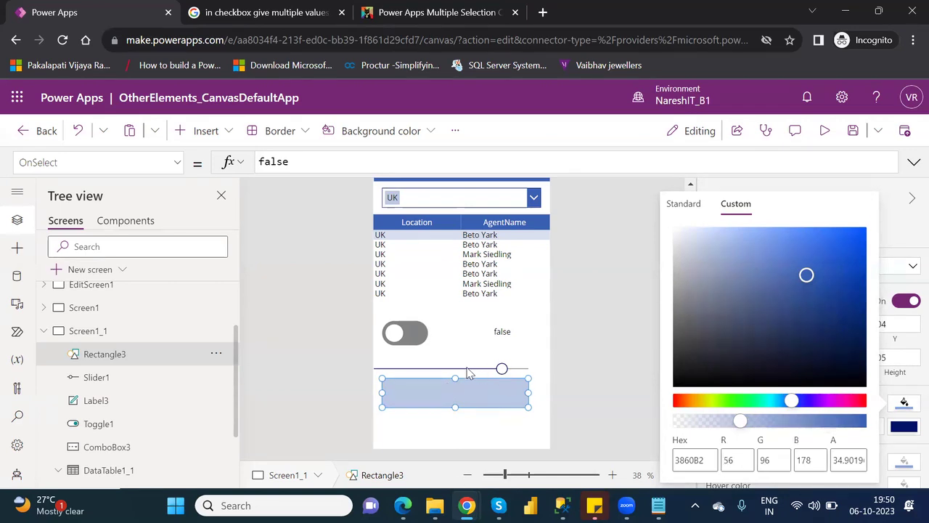
Compare the slider's properties with the rectangle's custom fill colour and opacity settings.
click(491, 370)
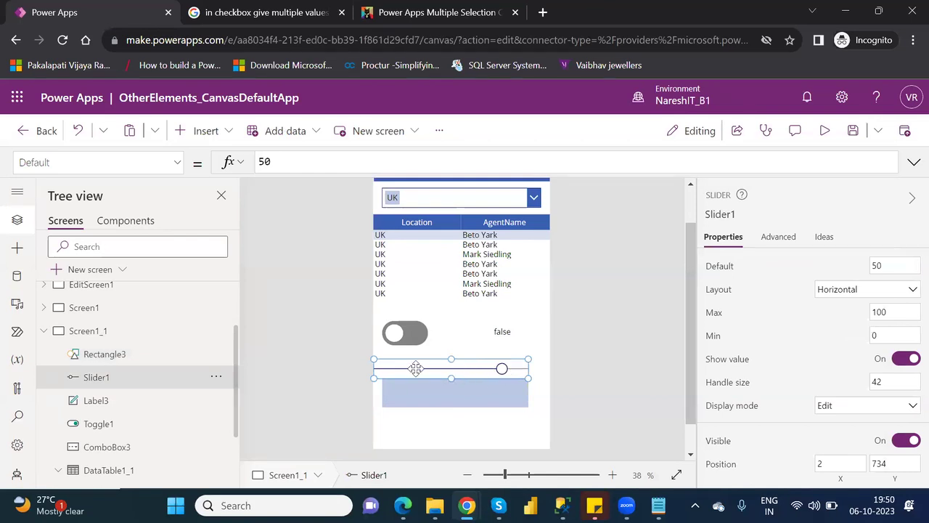
click(459, 395)
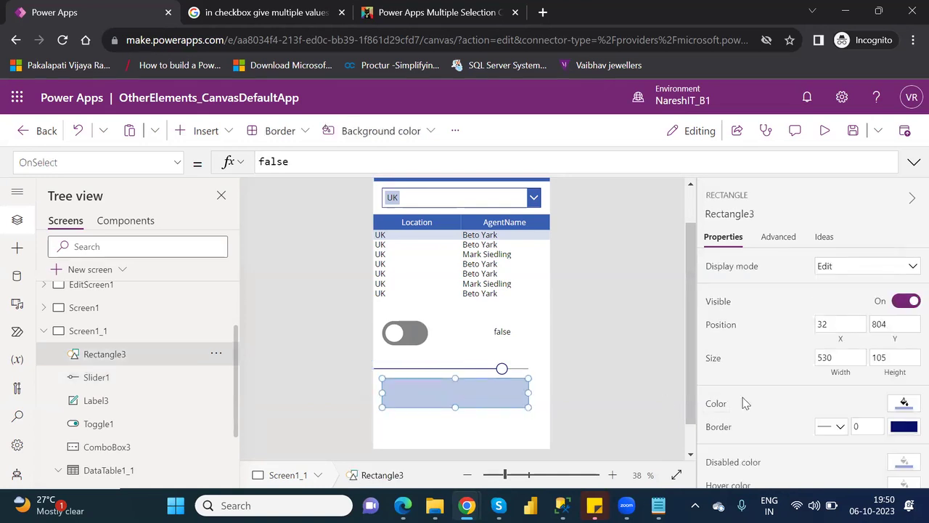
click(904, 405)
click(713, 206)
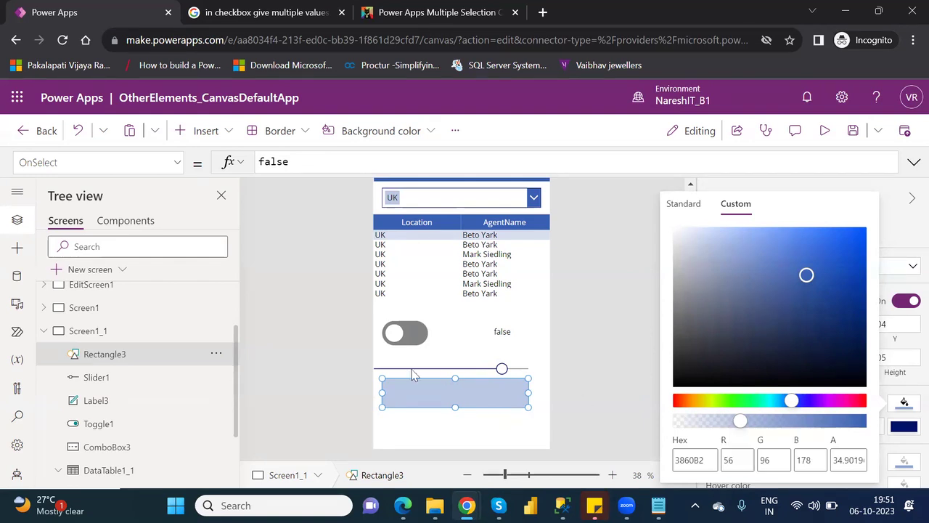
click(498, 367)
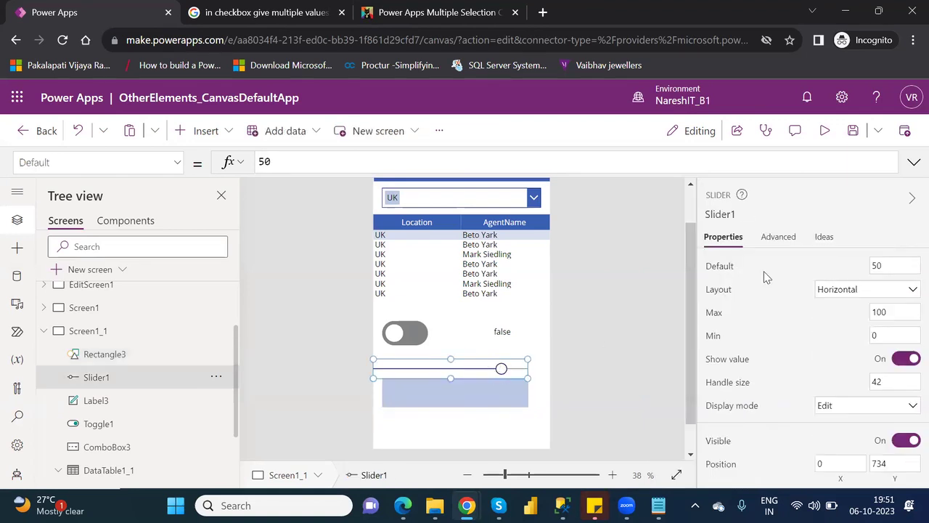
Preview the app with the slider and the semi-transparent rectangle, close the preview and select the slider.
click(825, 138)
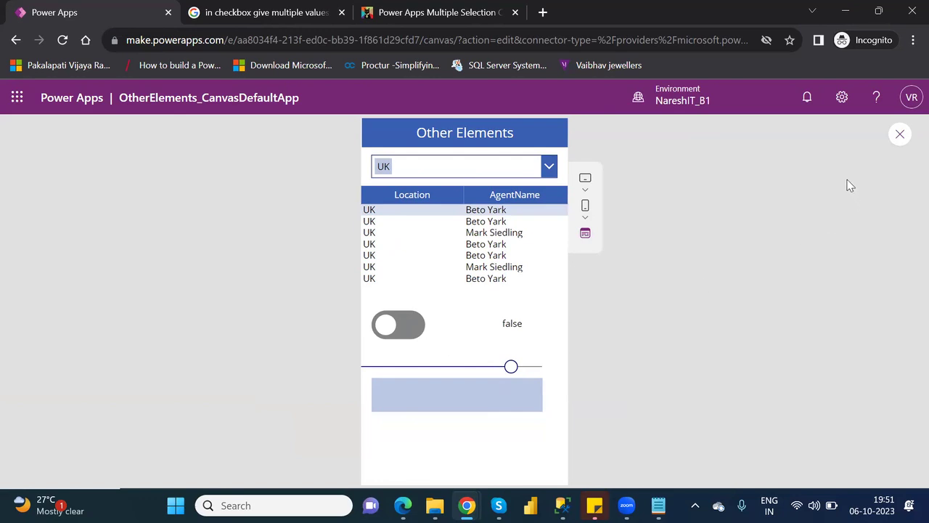
click(900, 137)
click(595, 356)
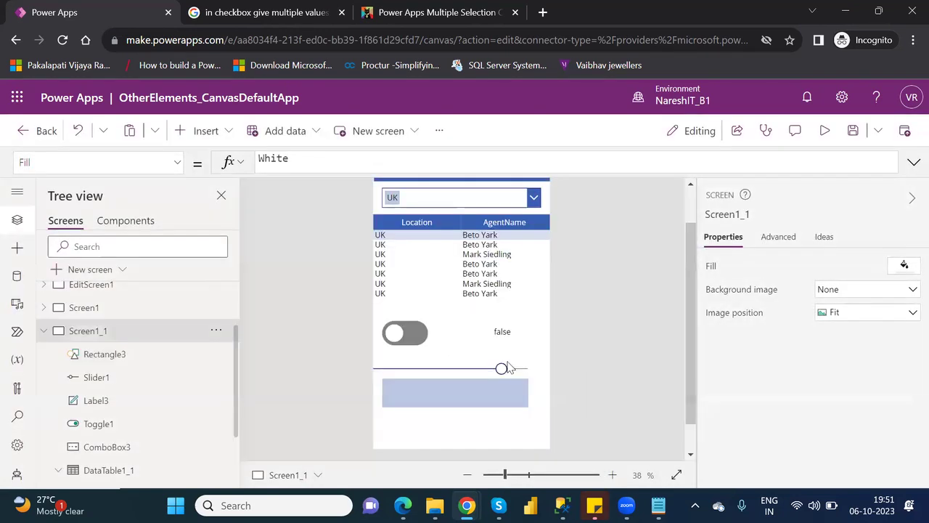
click(466, 368)
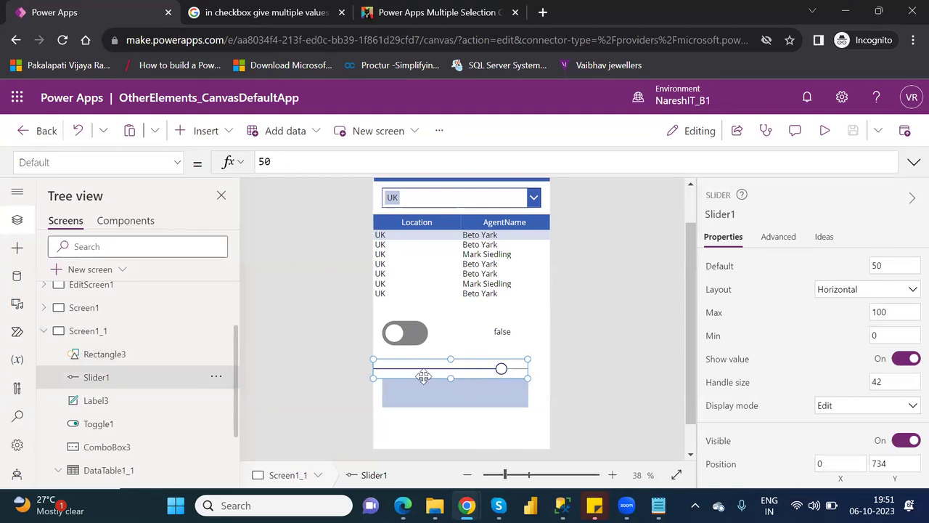
Open the Fill formula of the rectangle below the slider for editing at its alpha value.
click(521, 404)
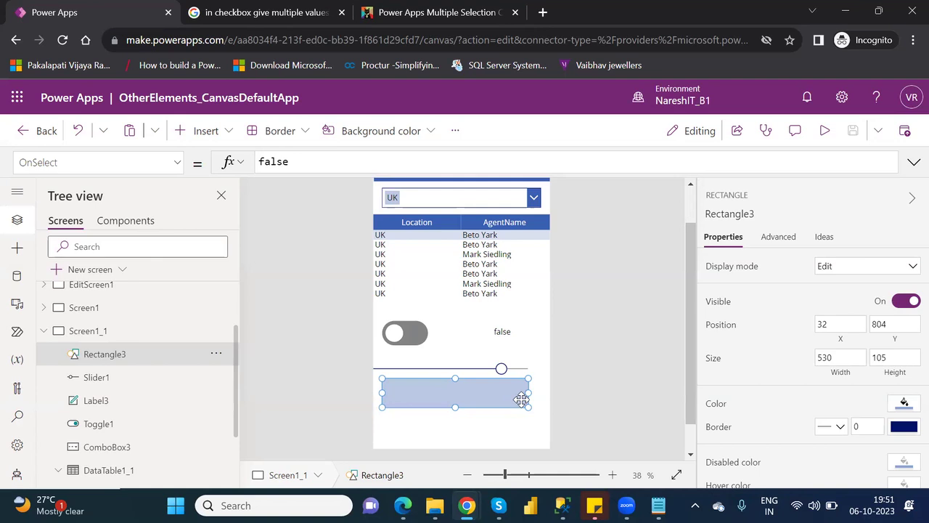
click(177, 164)
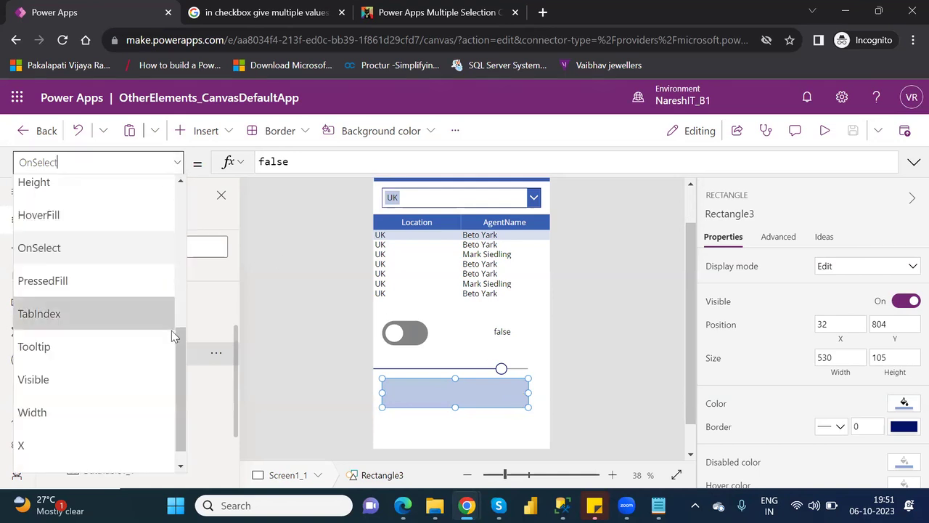
drag(181, 351, 182, 275)
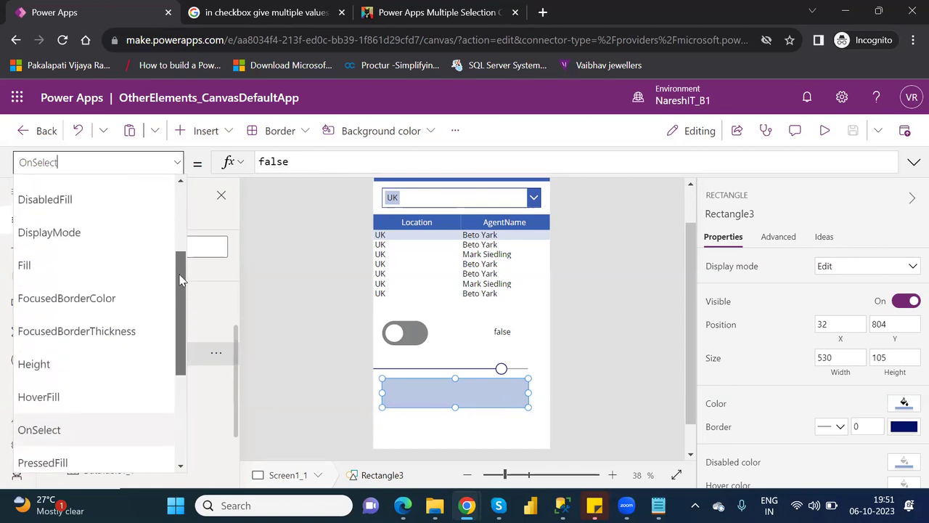
click(67, 268)
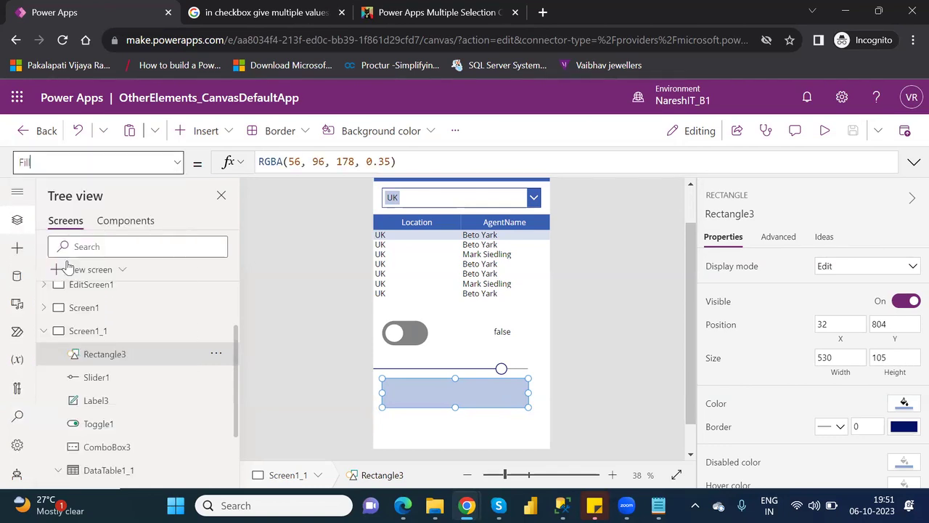
click(392, 161)
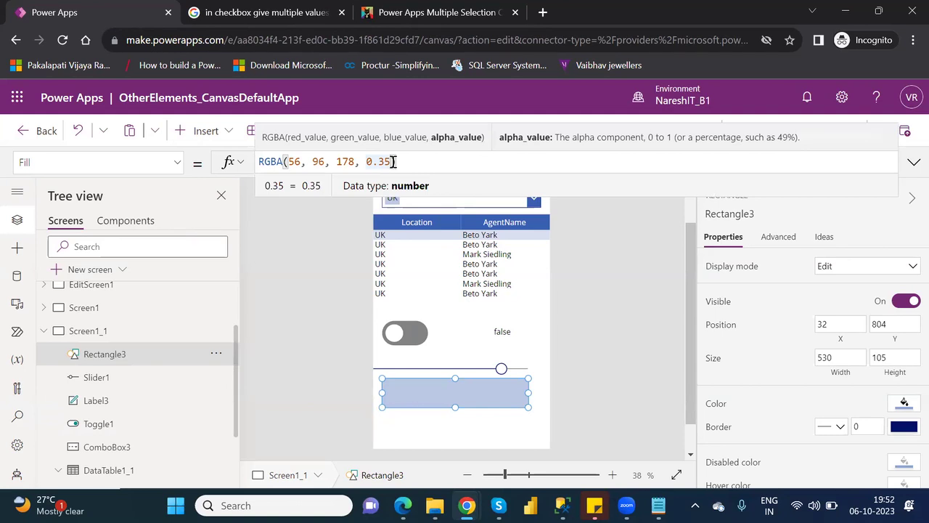
Try alpha values of 20, 50 and 80 in the rectangle's Fill formula.
drag(393, 162, 361, 161)
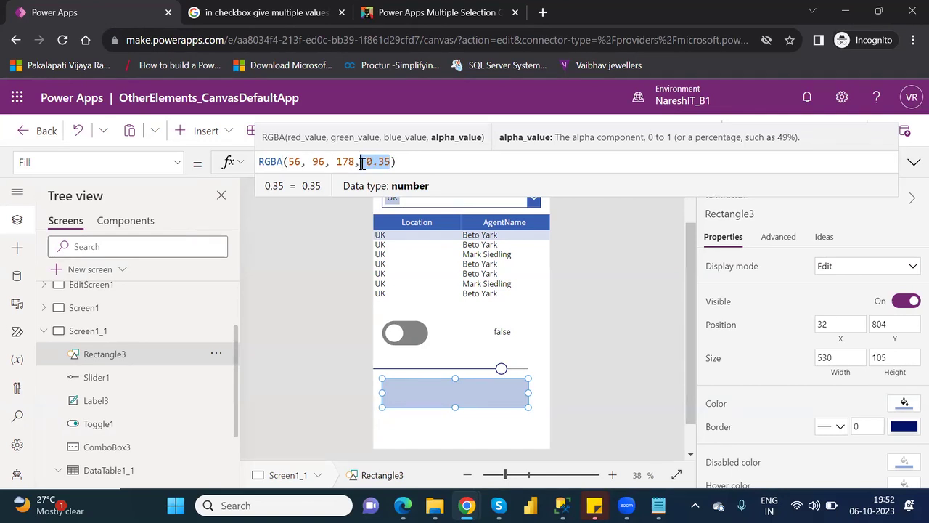
key(BackSpace)
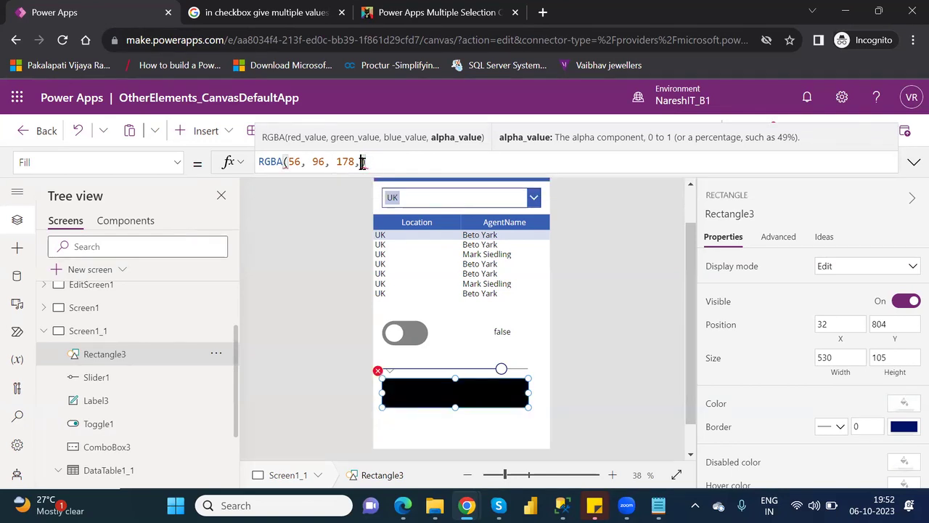
text(20)
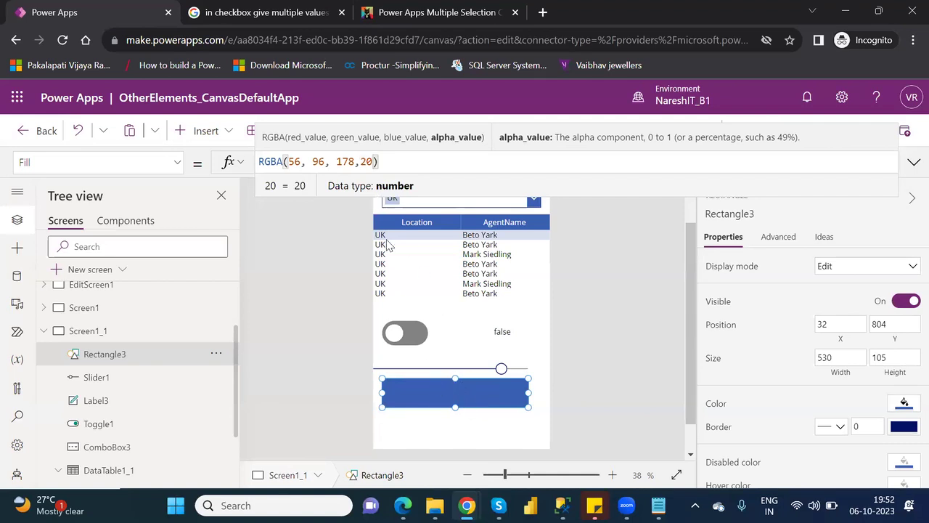
double_click(370, 163)
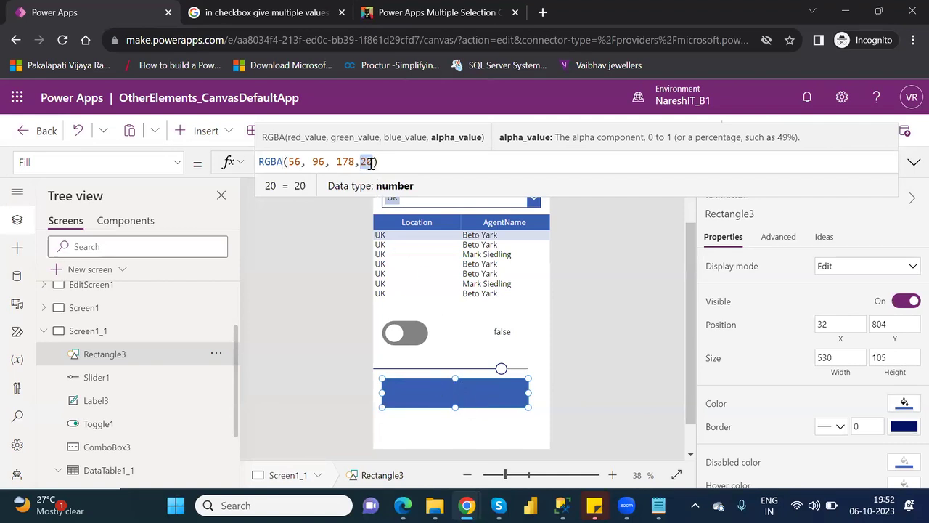
key(BackSpace)
text(50)
key(Return)
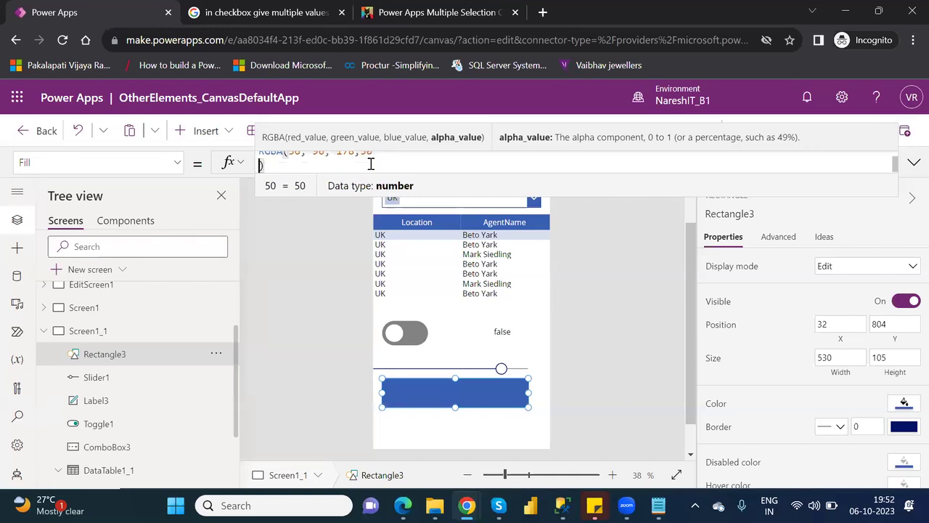
key(BackSpace)
double_click(366, 161)
text(80)
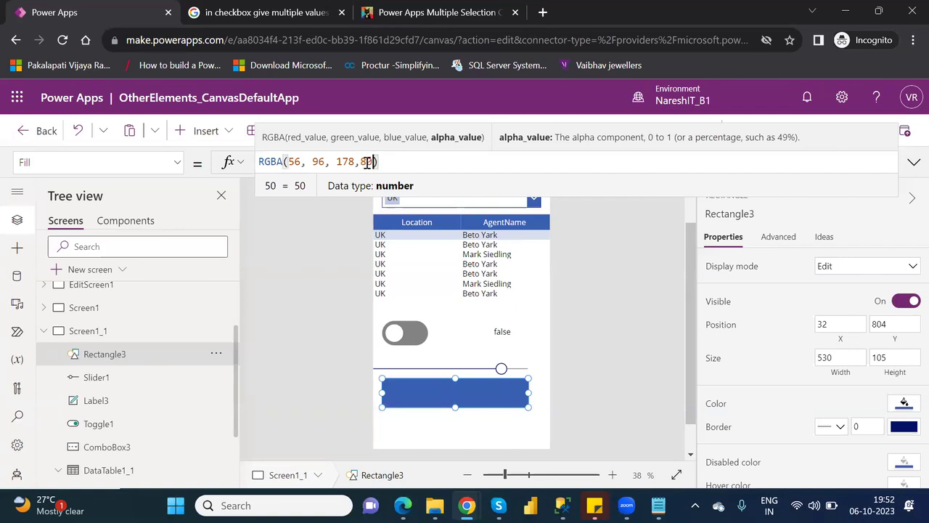
key(Return)
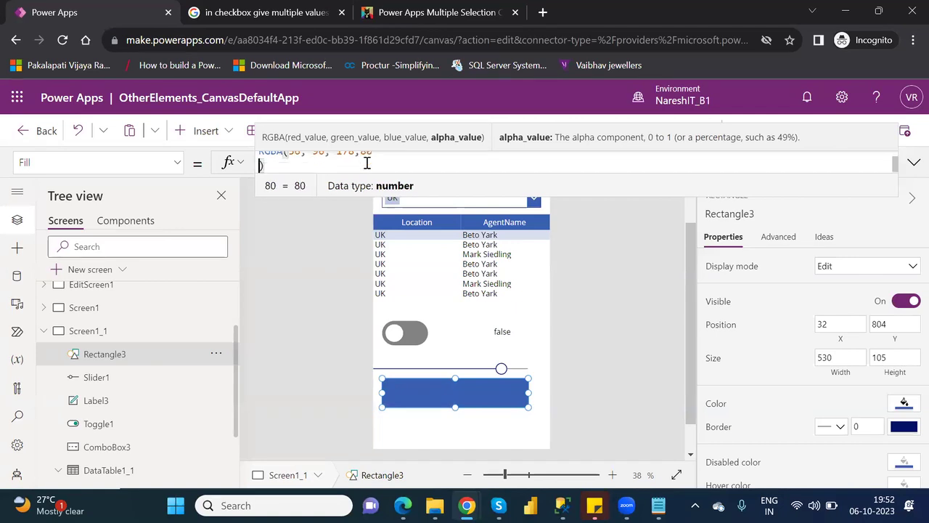
key(BackSpace)
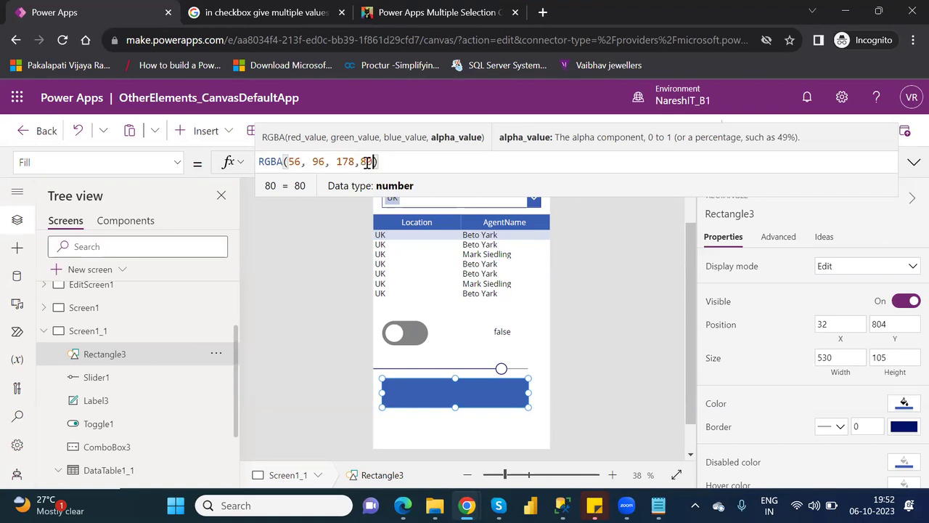
Replace the alpha value in the rectangle's Fill formula with Slider1.Value.
key(BackSpace)
key(BackSpace)
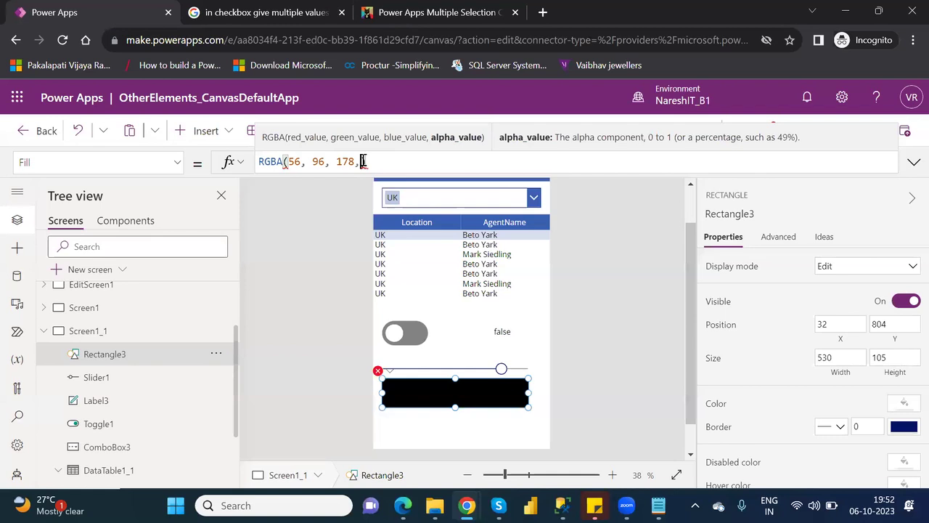
mouse_move(363, 162)
text(sli)
key(Down)
key(Down)
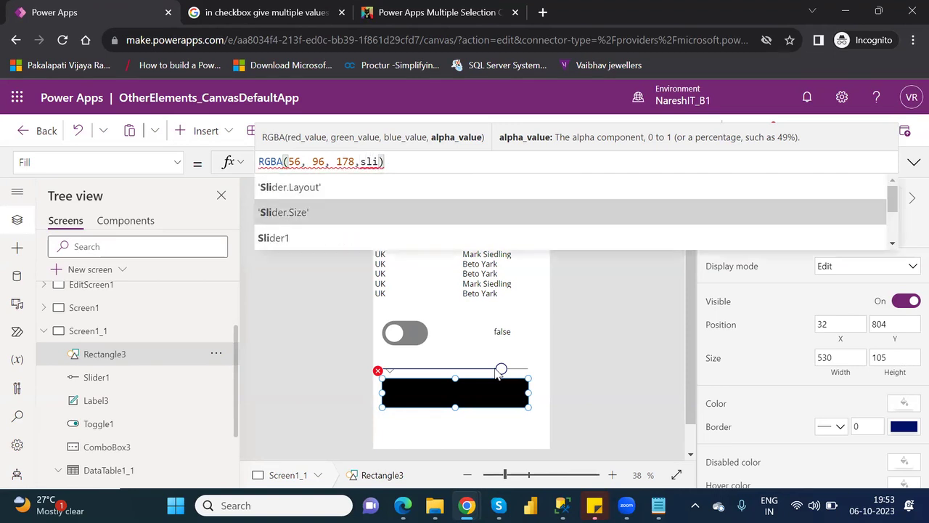
key(Tab)
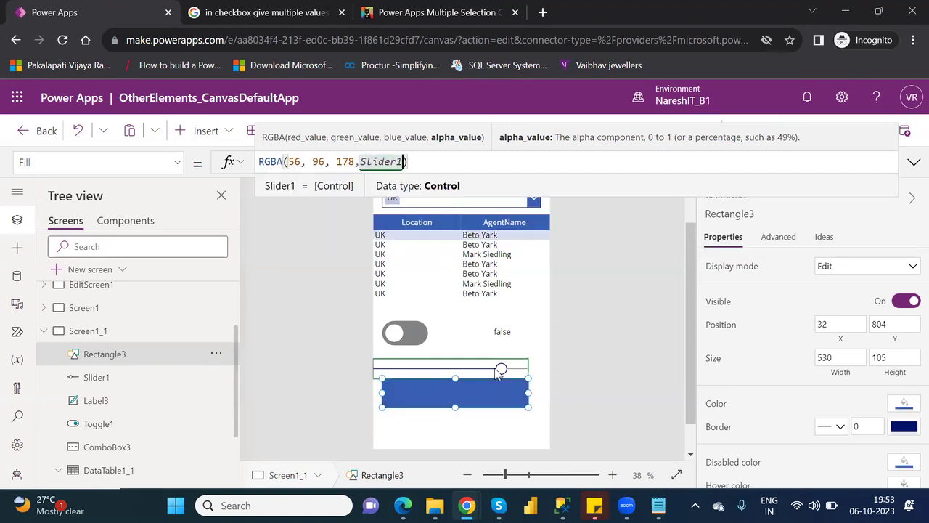
text(.)
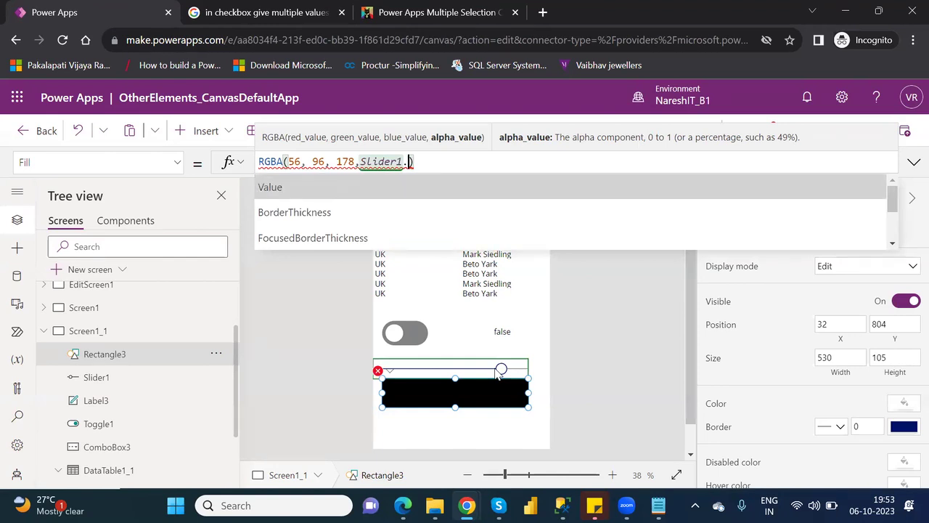
key(Tab)
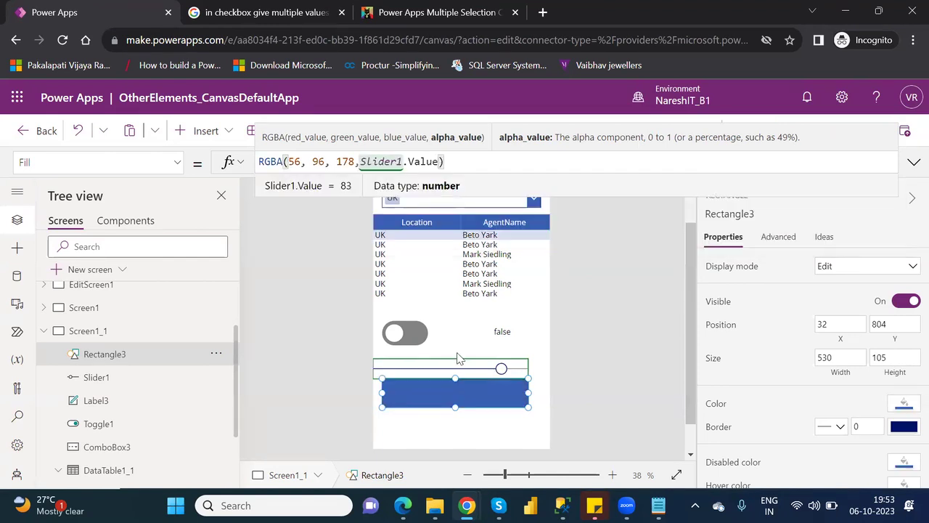
click(593, 314)
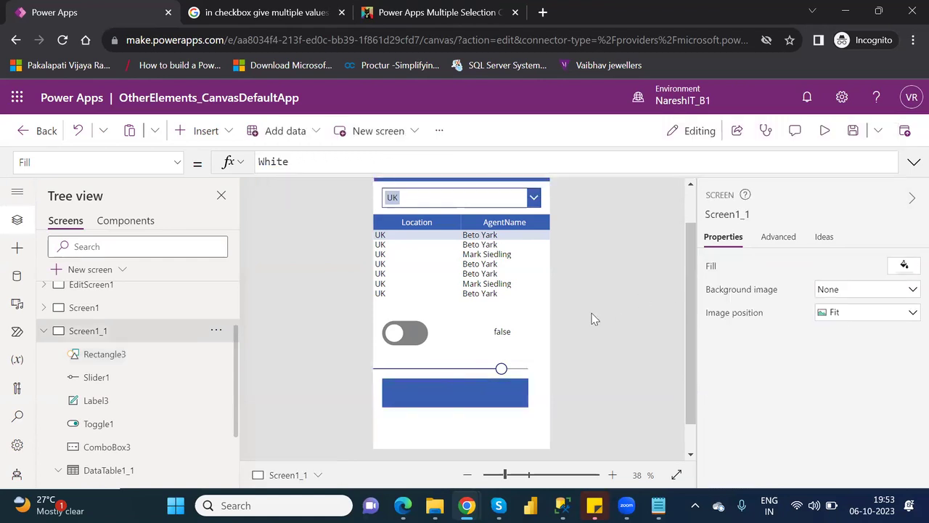
Preview the app, move the slider to about the middle to test the rectangle's opacity, and close the preview.
click(825, 131)
drag(512, 367, 449, 370)
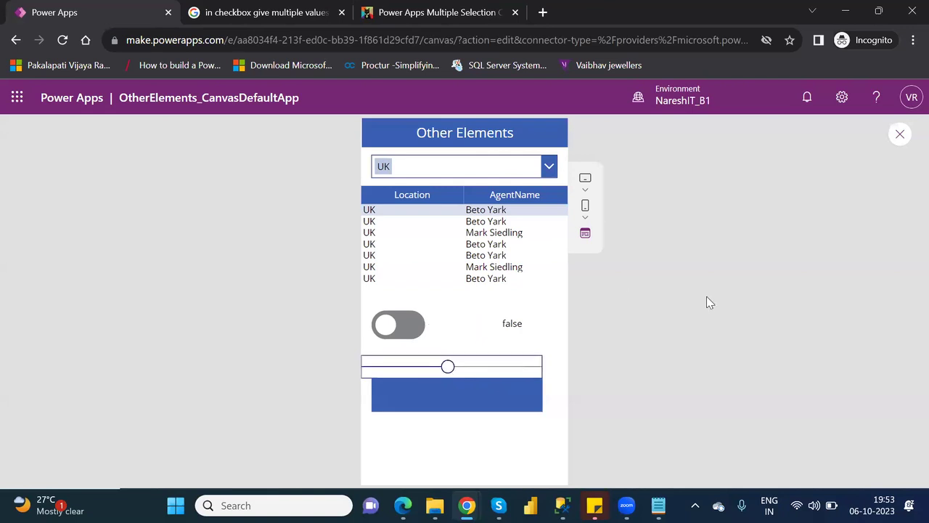
click(901, 137)
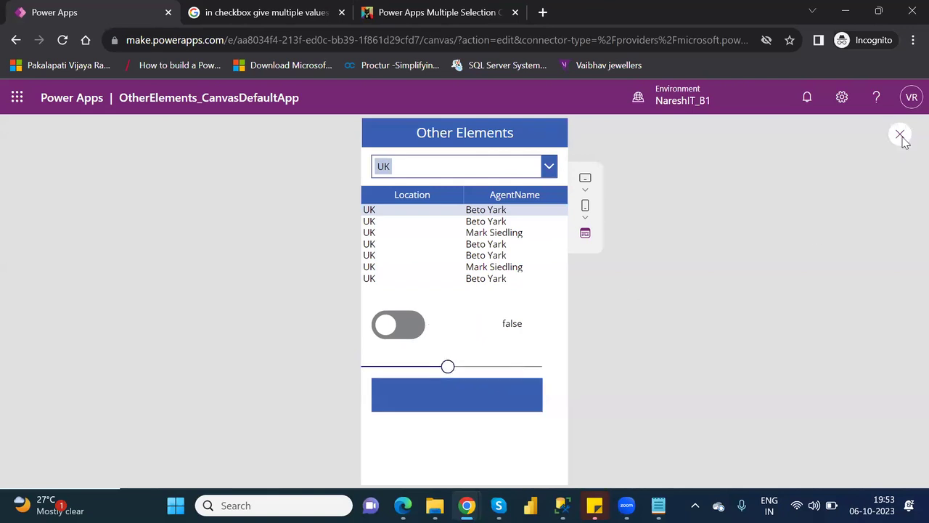
click(603, 356)
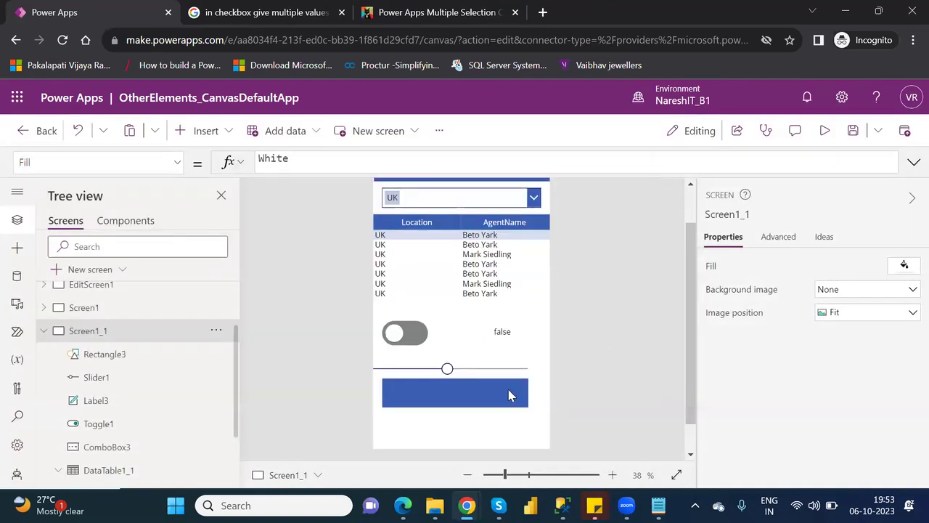
Divide the slider value by 100 in the rectangle's Fill formula, giving RGBA(56, 96, 178,Slider1.Value/100).
click(499, 392)
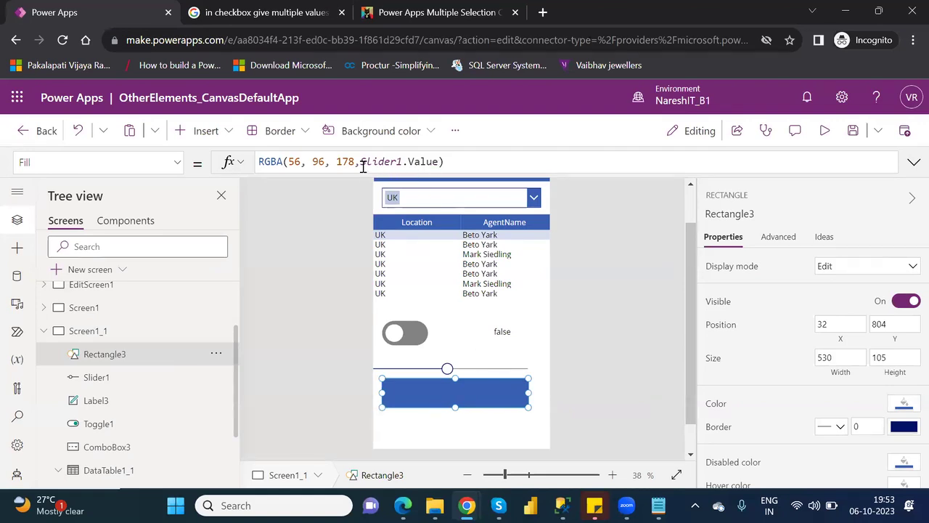
click(439, 162)
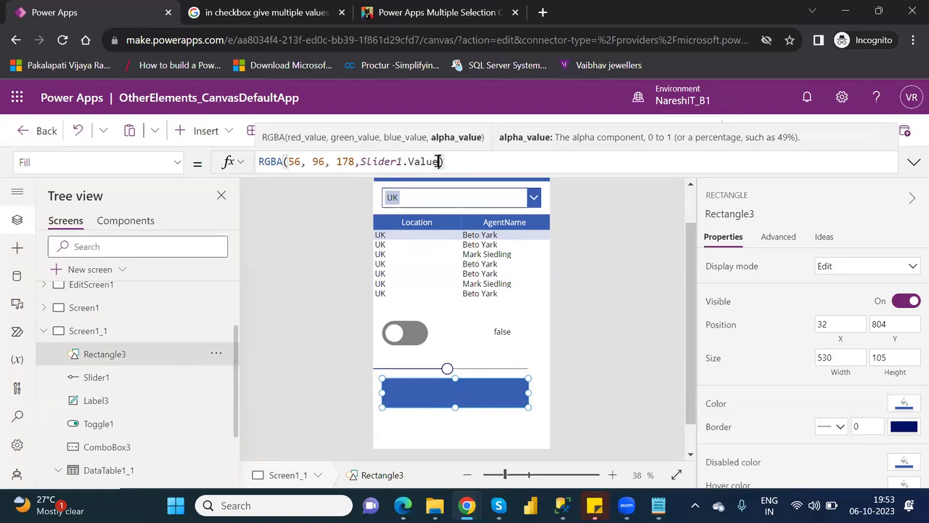
text(/10)
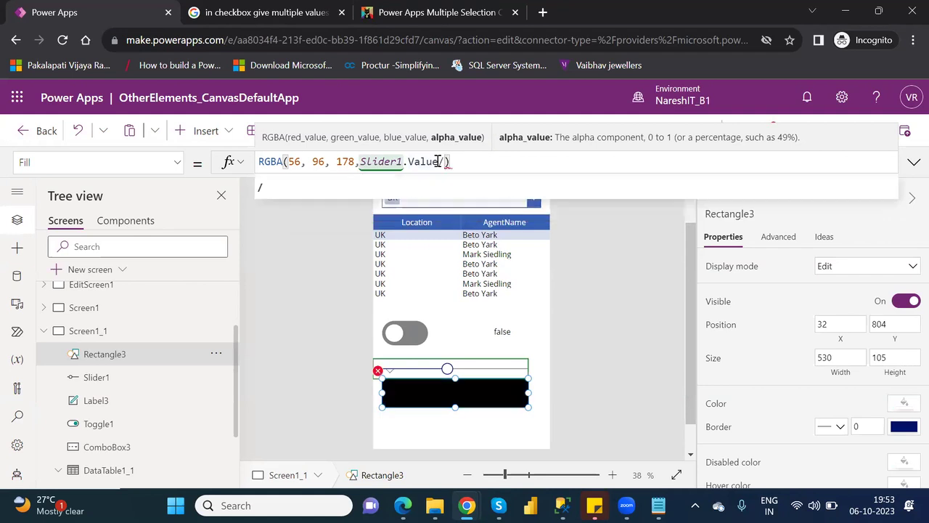
text(0)
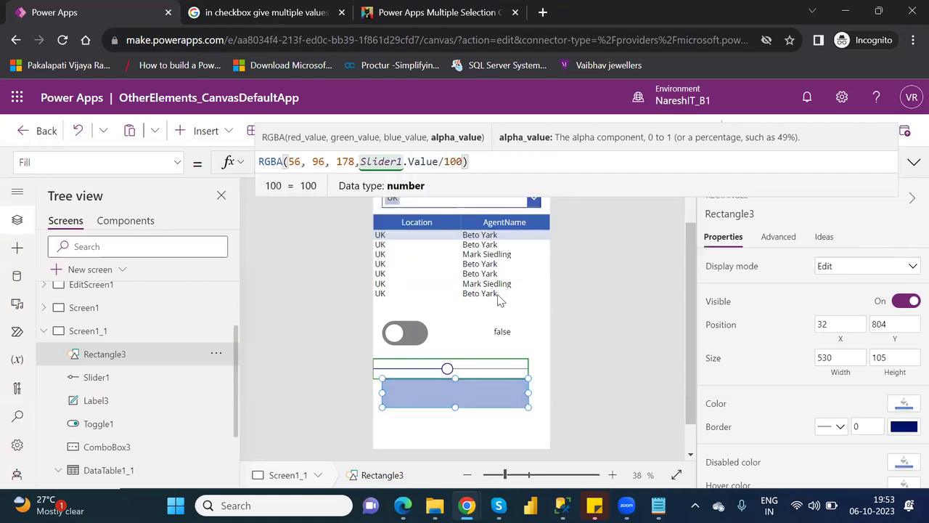
click(502, 431)
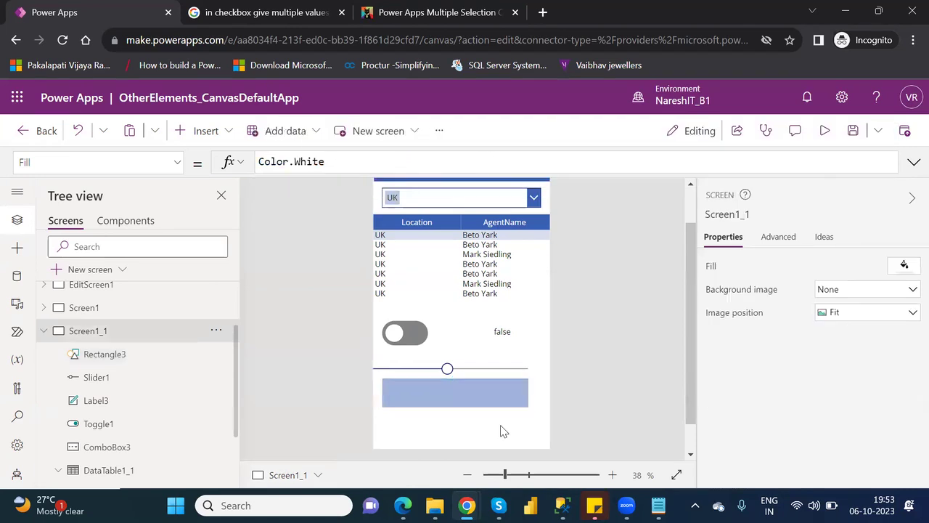
Preview the app, move the slider to its maximum to test the rectangle's opacity, and close the preview.
click(830, 136)
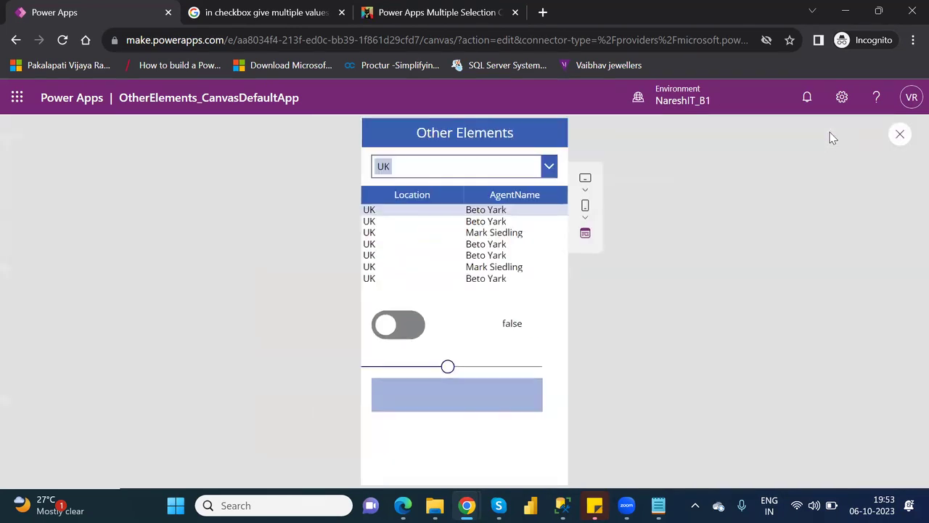
drag(448, 367, 549, 366)
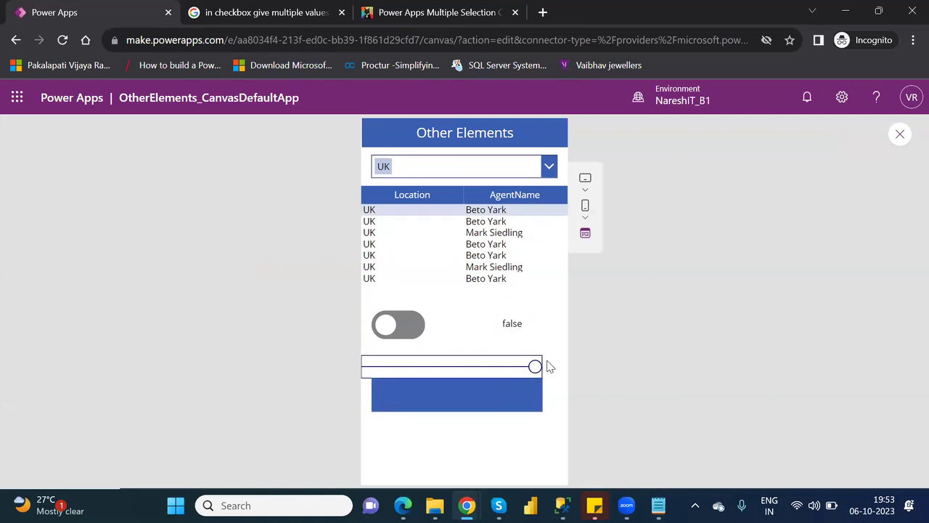
click(900, 136)
Review the slider's properties and the rectangle's Fill formula that refers to the slider value.
click(600, 356)
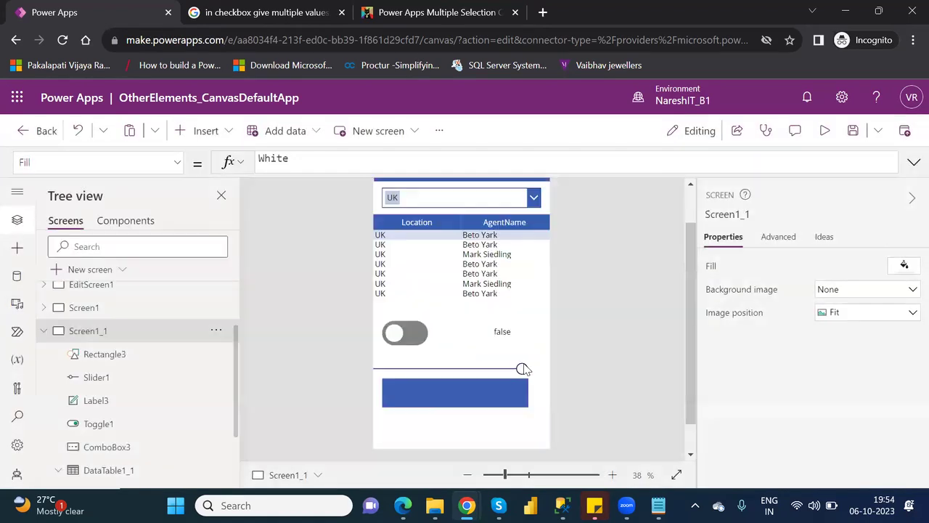
click(442, 369)
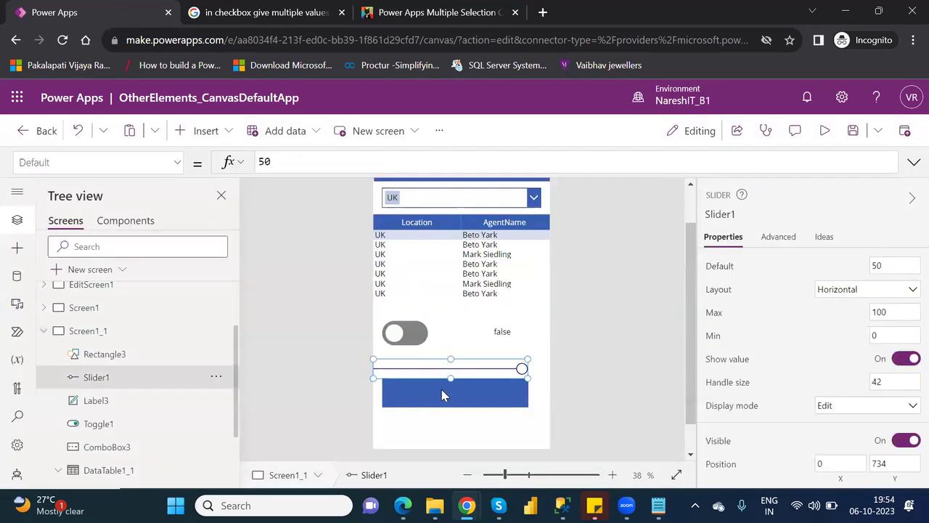
click(446, 403)
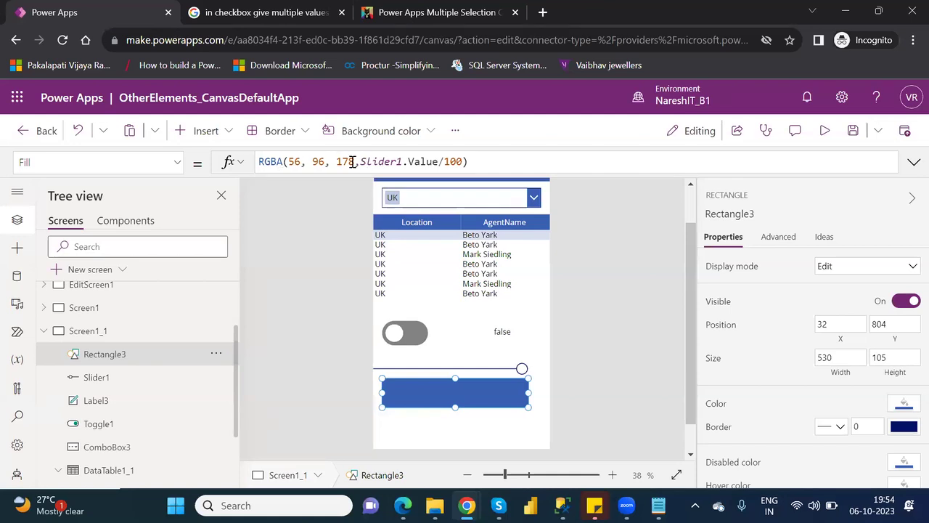
Replace the slider reference in the rectangle's Fill formula with a fixed alpha of 0.25, giving RGBA(56, 96, 178,0.25).
drag(355, 162, 291, 163)
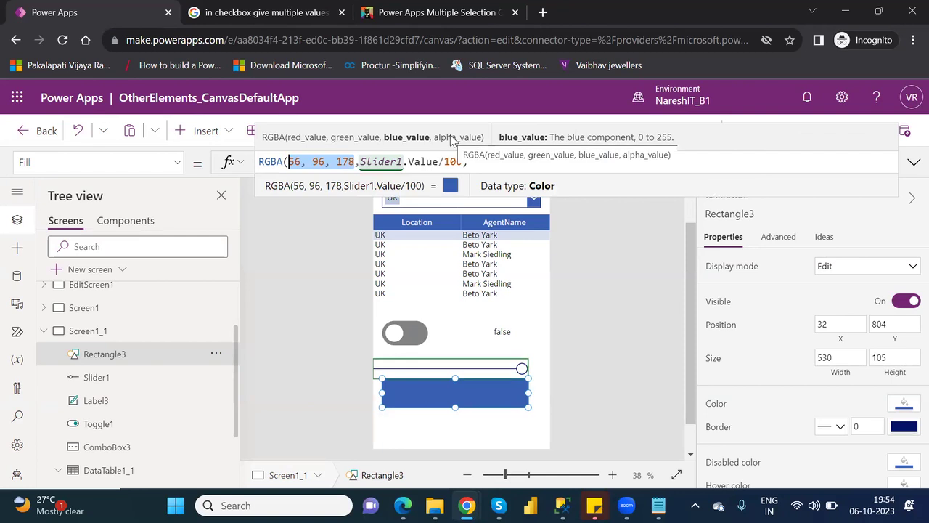
click(466, 161)
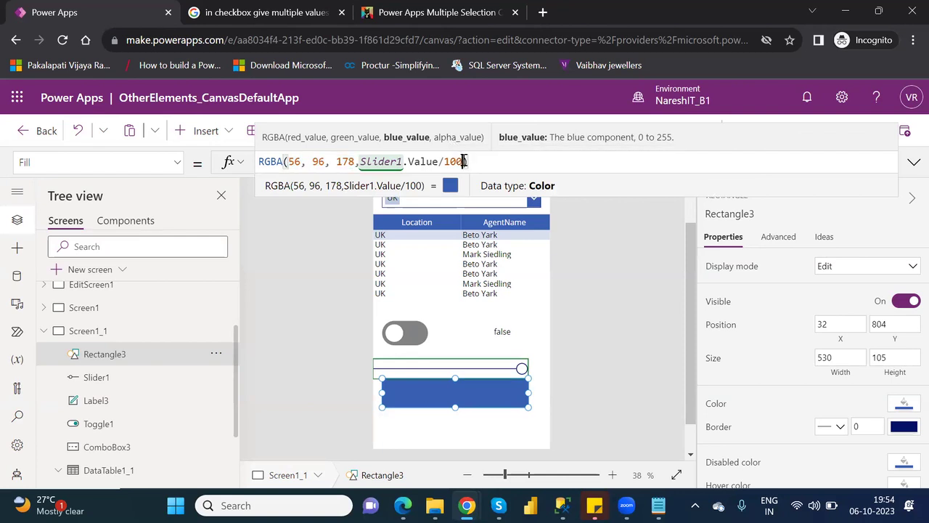
shift+click(360, 163)
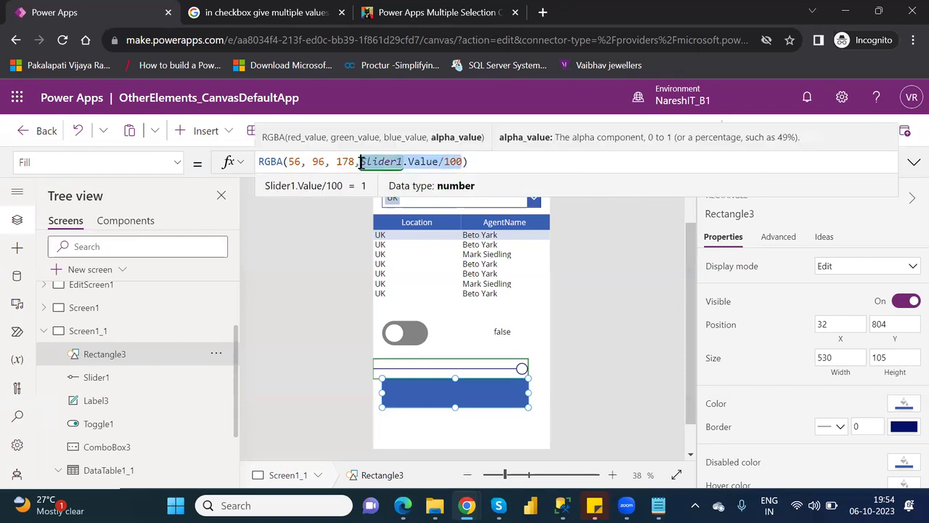
text(0.2)
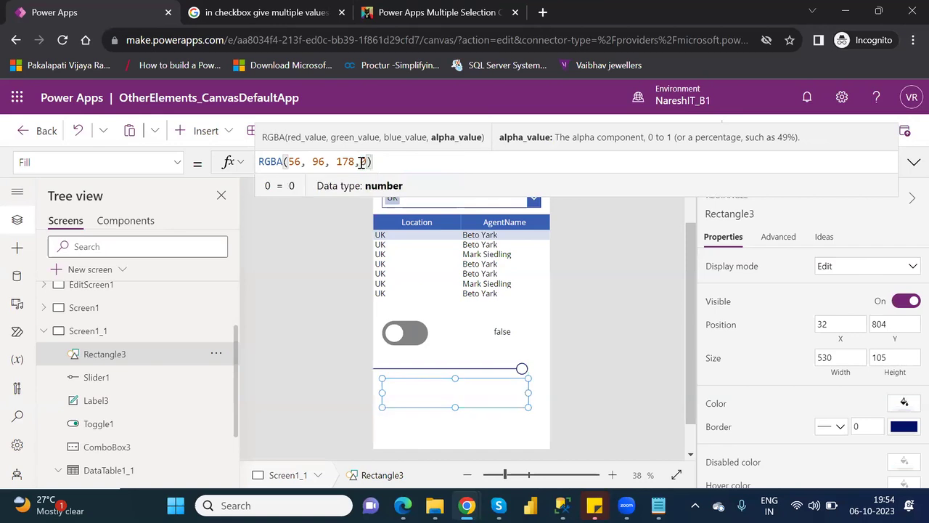
text(5)
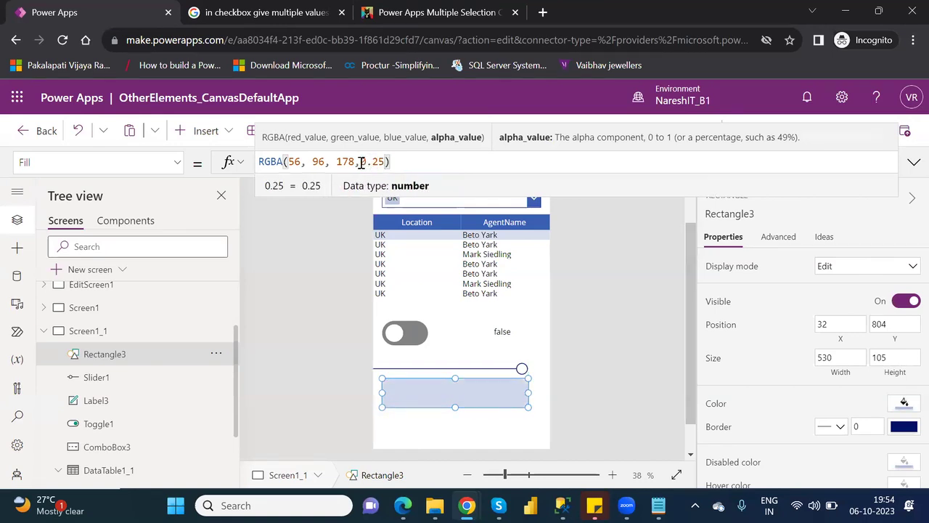
Change the fixed alpha in the rectangle's Fill formula to 0.50.
key(BackSpace)
key(BackSpace)
key(BackSpace)
key(BackSpace)
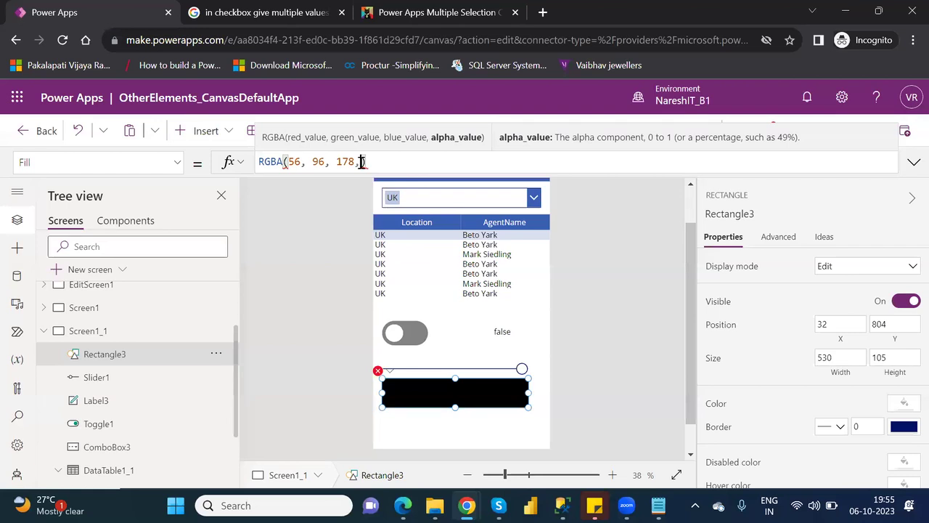
text(0.50)
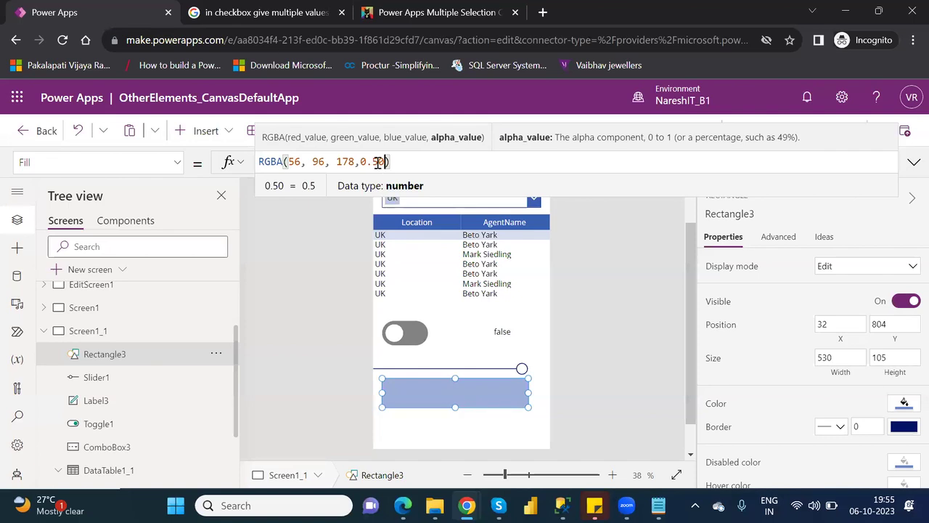
Replace the fixed alpha in the rectangle's Fill formula with Slider1.Value.
key(BackSpace)
key(BackSpace)
key(BackSpace)
key(BackSpace)
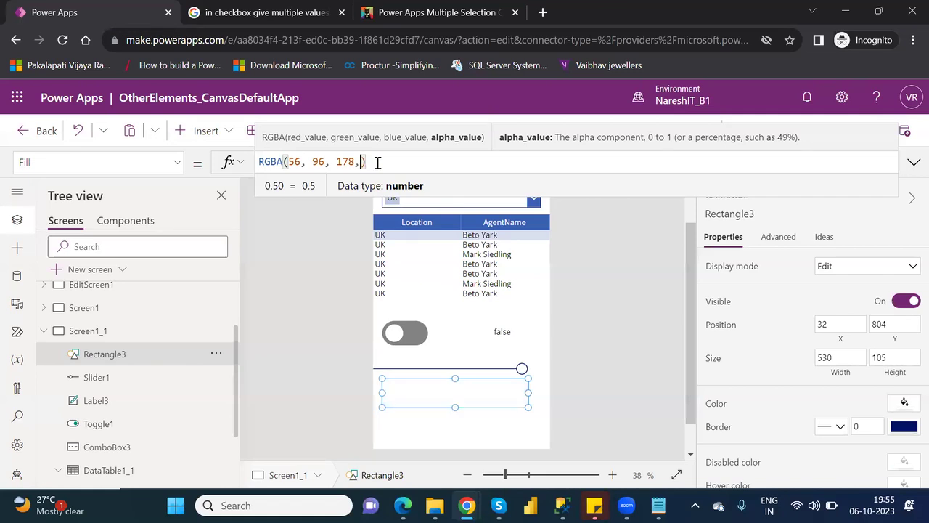
text(sl)
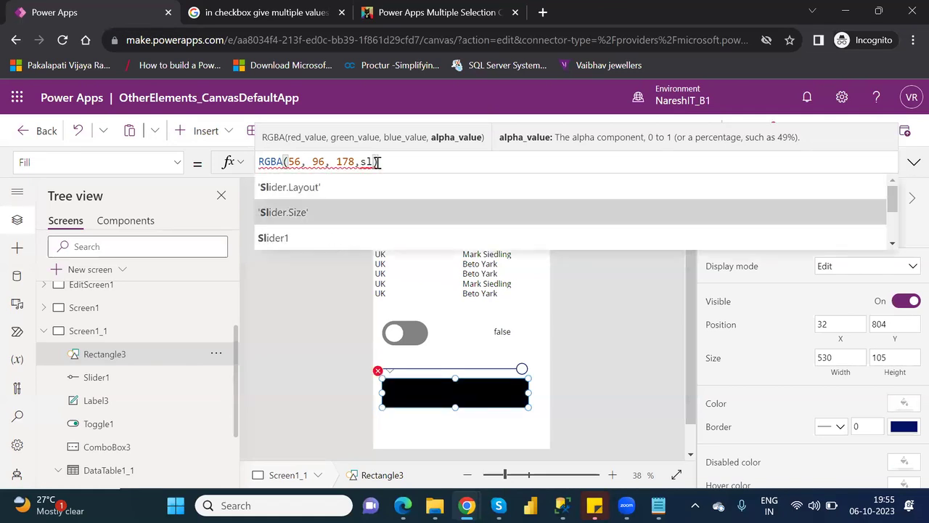
key(Down)
key(Down)
key(Tab)
text(.value)
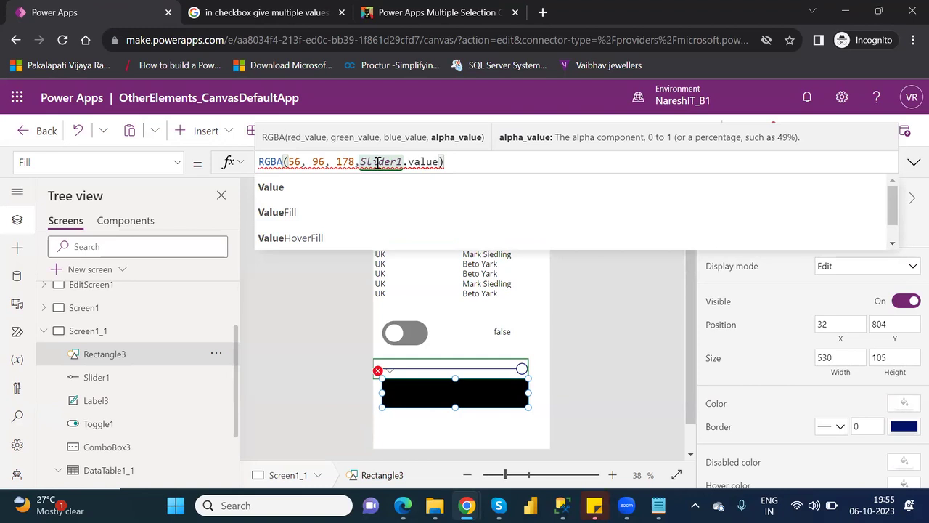
click(294, 196)
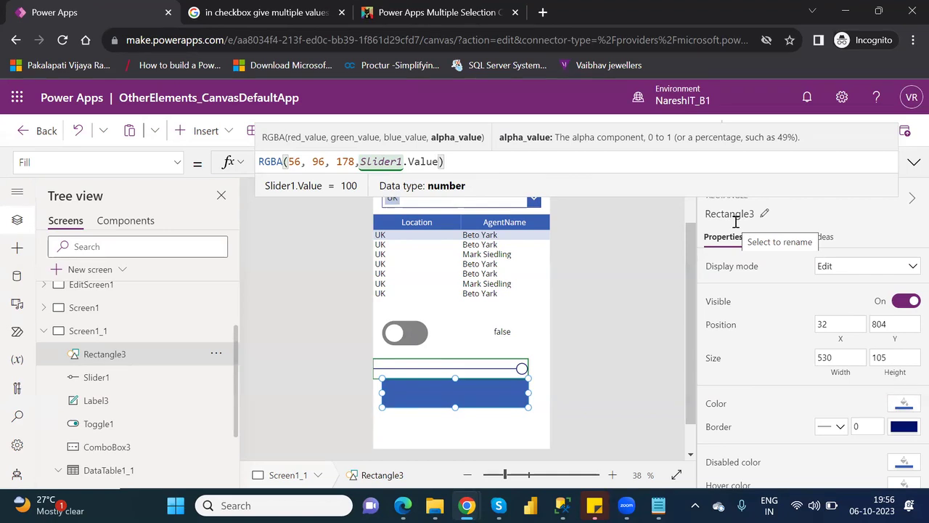
Divide Slider1.Value by 100 in the rectangle's Fill formula and leave the formula.
text(/)
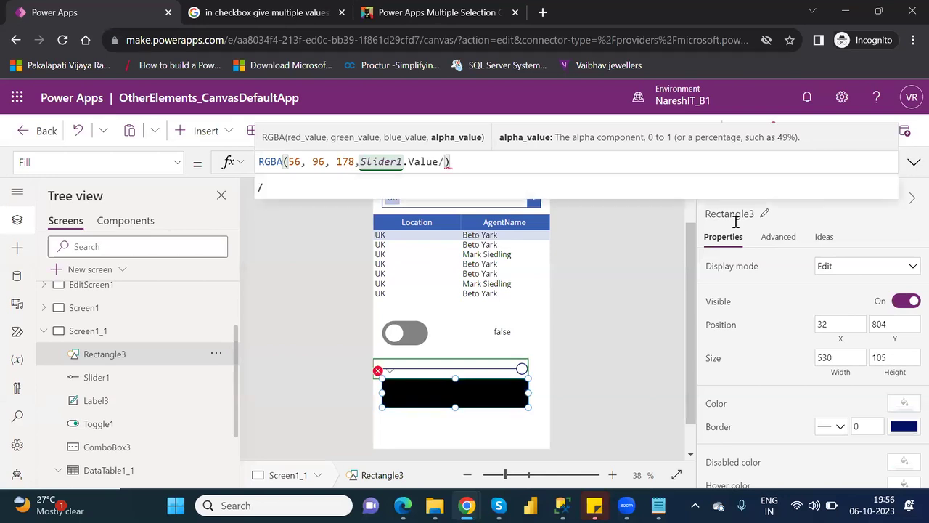
key(BackSpace)
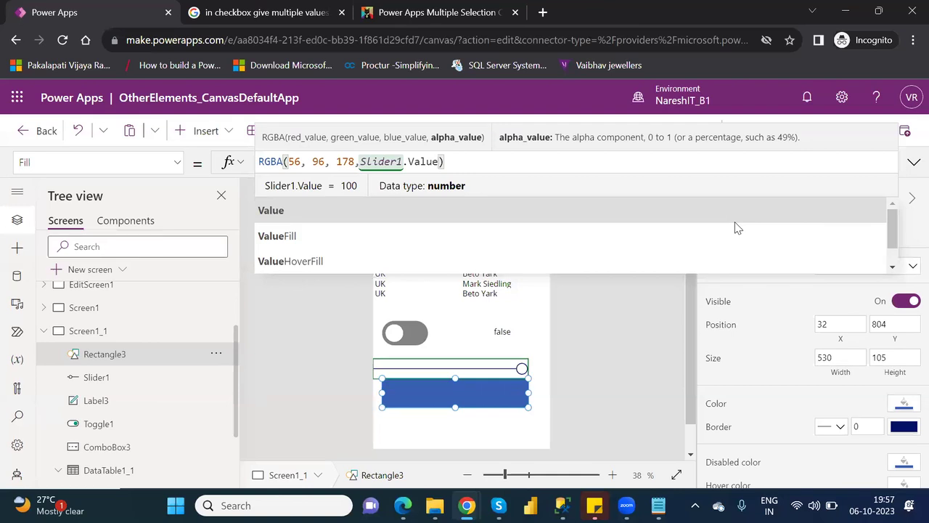
text(/)
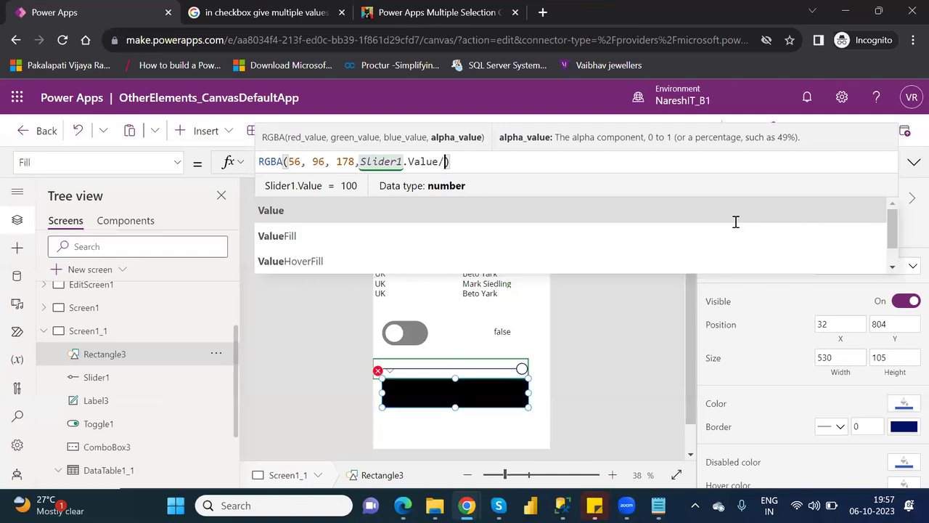
text(100)
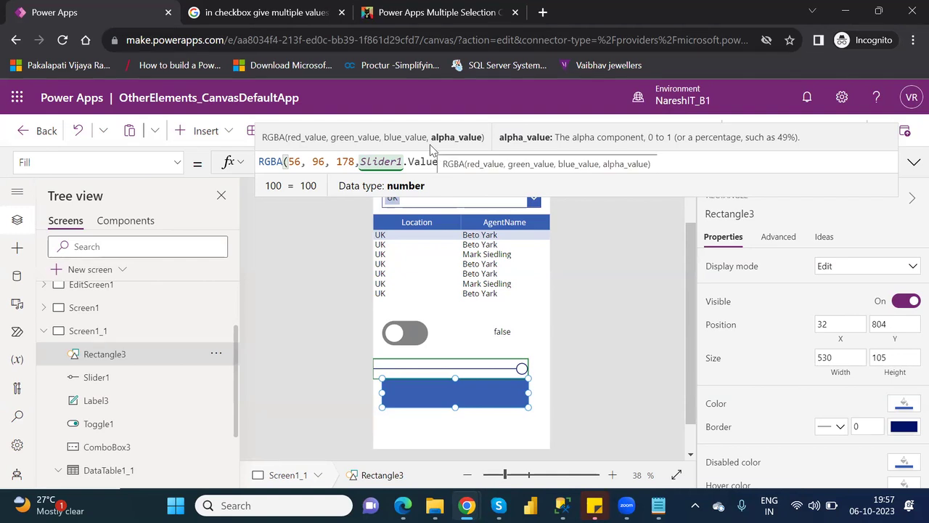
click(589, 285)
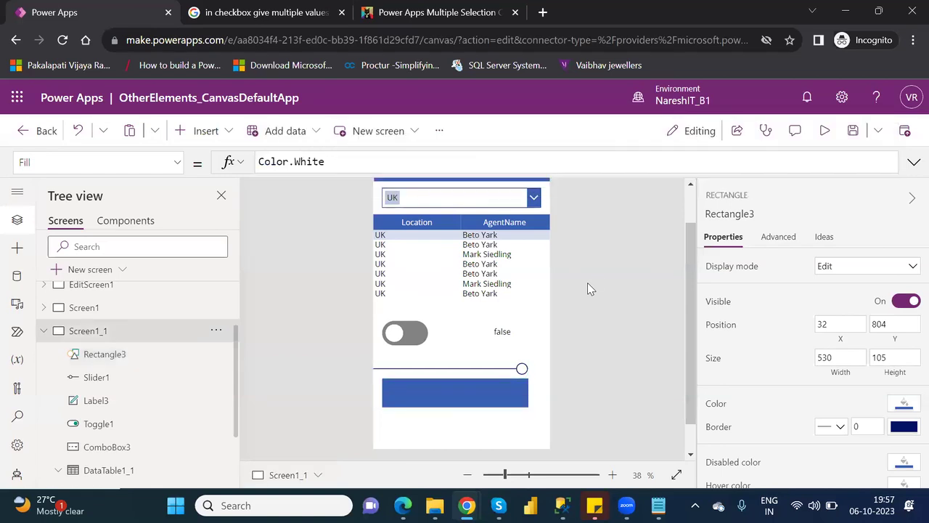
Preview the app, move the slider to about 65 to test the rectangle's opacity, and close the preview.
click(825, 131)
drag(535, 369, 511, 373)
drag(439, 371, 479, 368)
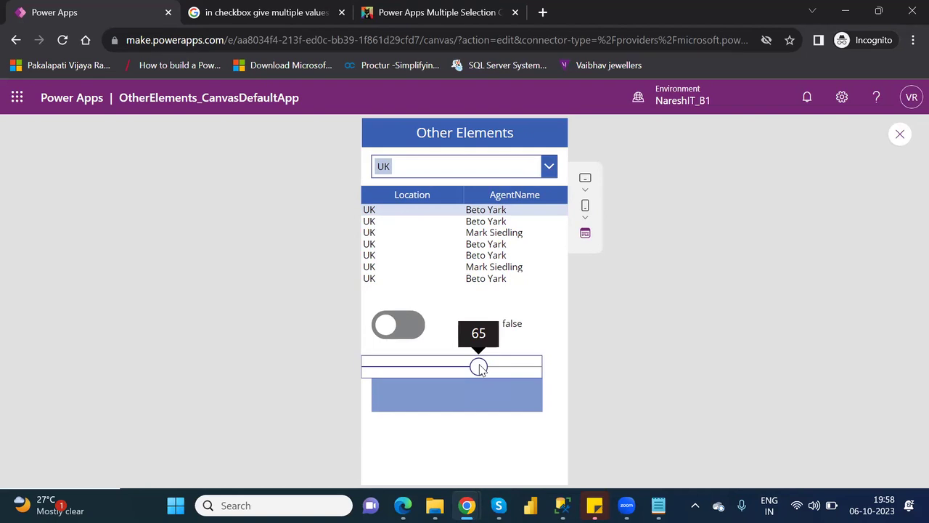
click(901, 135)
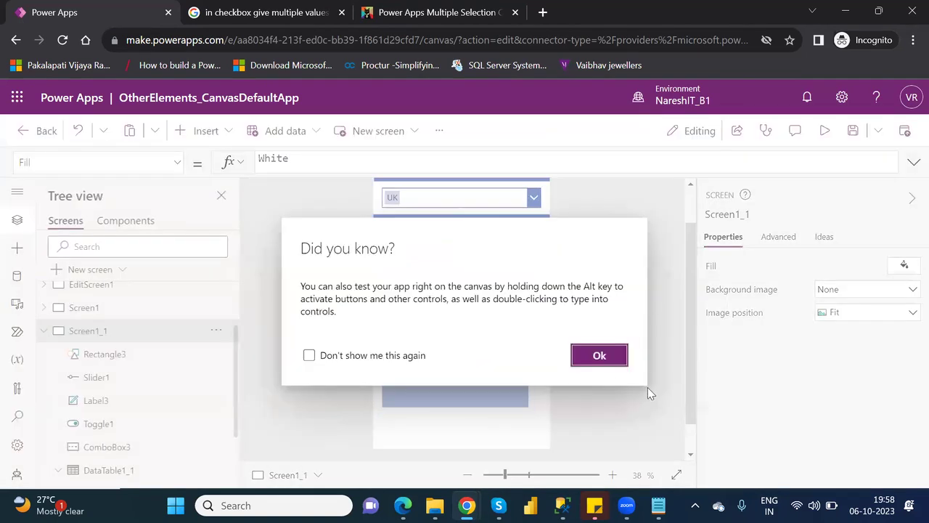
click(600, 356)
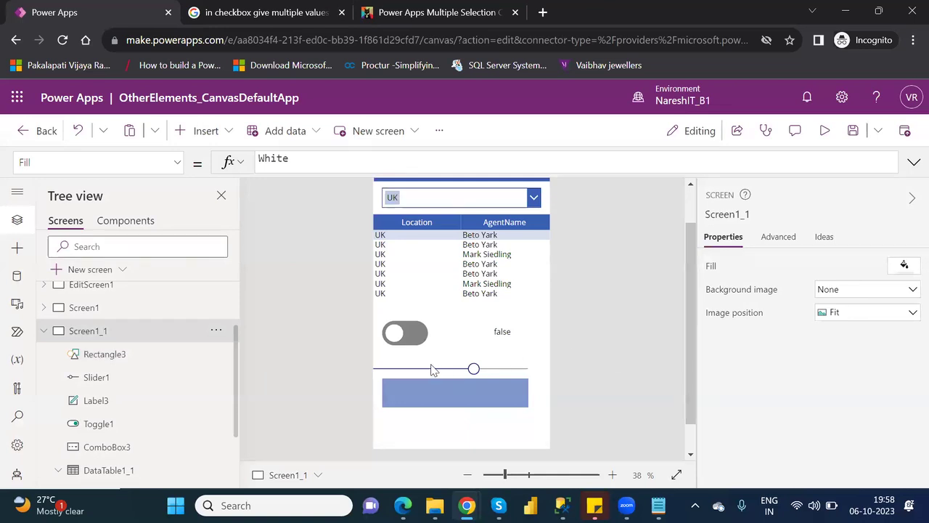
Set the slider's minimum to 50 and its maximum to 150.
click(429, 370)
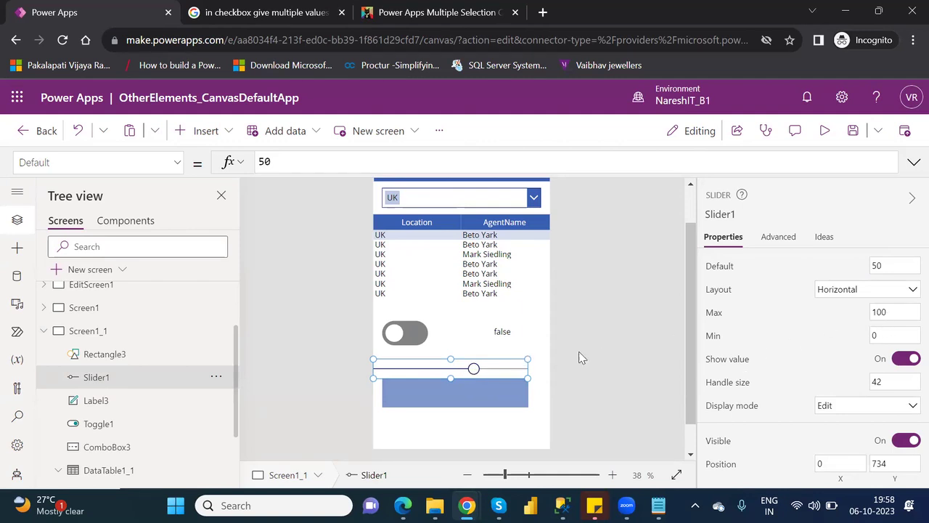
click(885, 336)
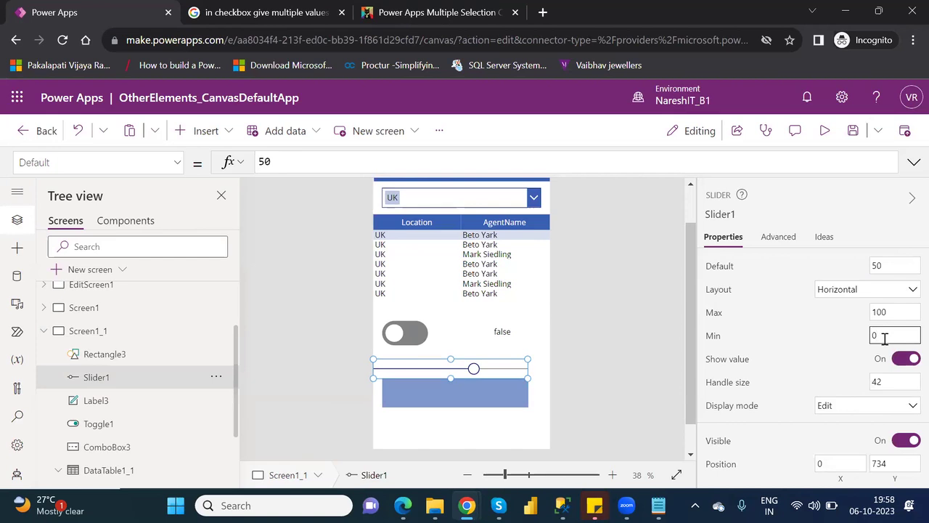
key(BackSpace)
text(50)
click(882, 312)
key(BackSpace)
key(BackSpace)
text(5)
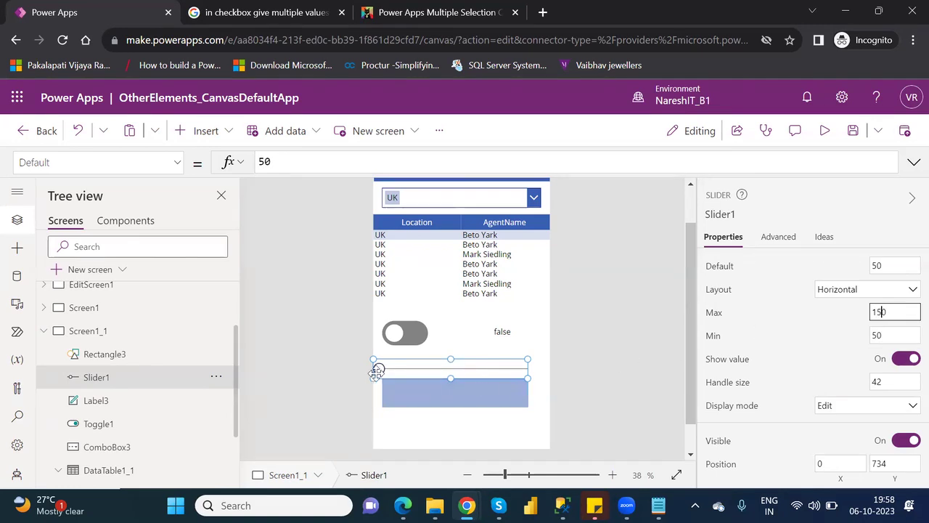
Preview the app, move the slider from its minimum to 150 to test the new range, and close the preview.
click(825, 131)
mouse_move(370, 369)
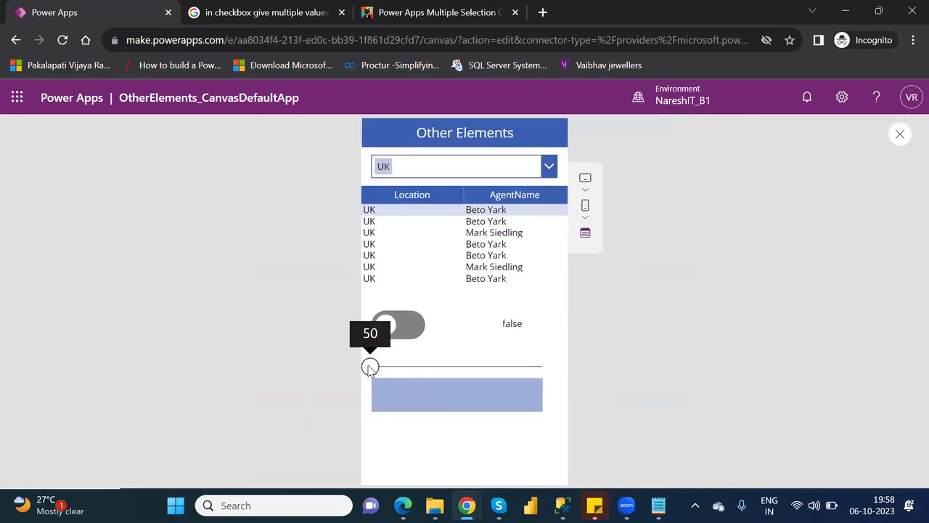
click(429, 366)
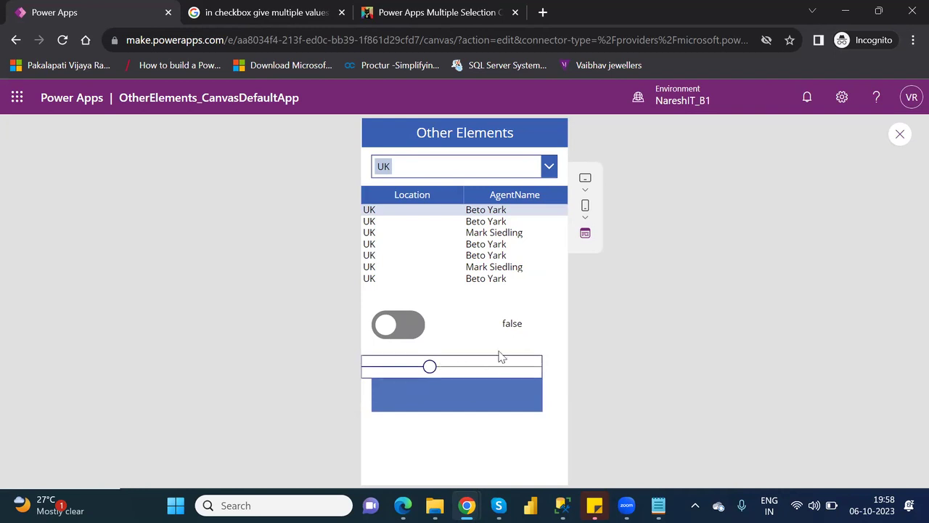
mouse_move(429, 367)
drag(429, 367, 545, 365)
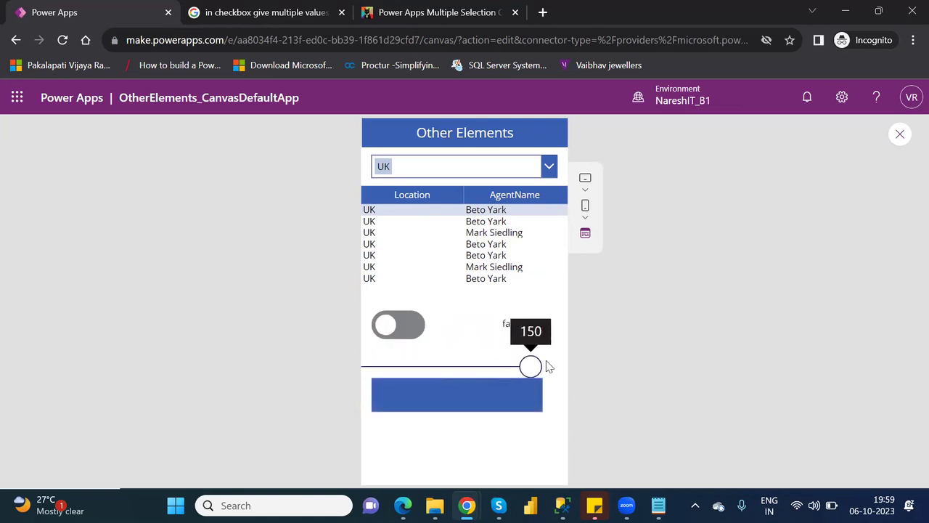
click(899, 137)
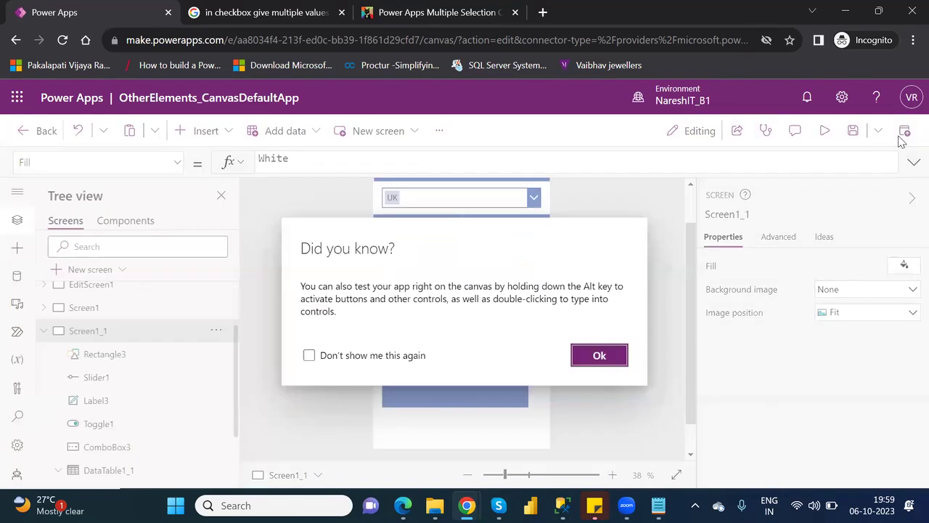
click(593, 354)
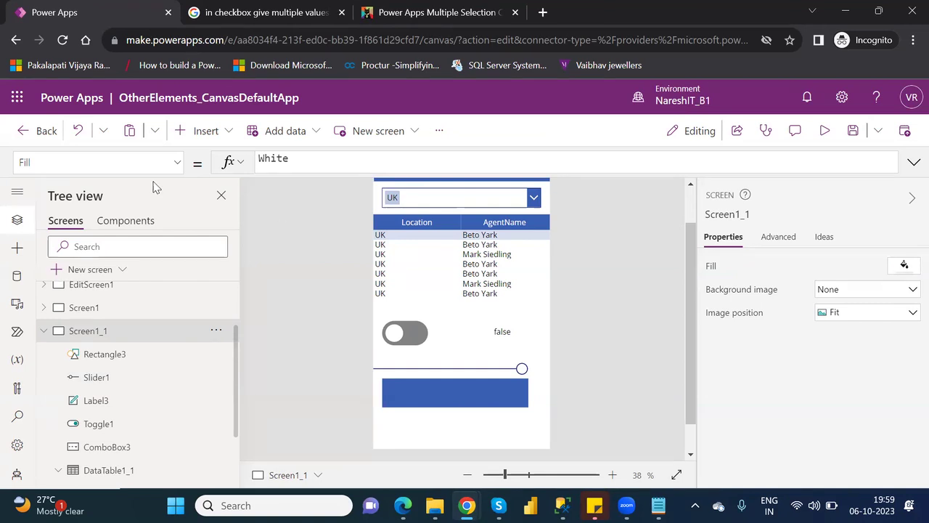
Insert a Rating control on Screen1_1 and place it below the blue rectangle at X 32, Y 987.
click(229, 132)
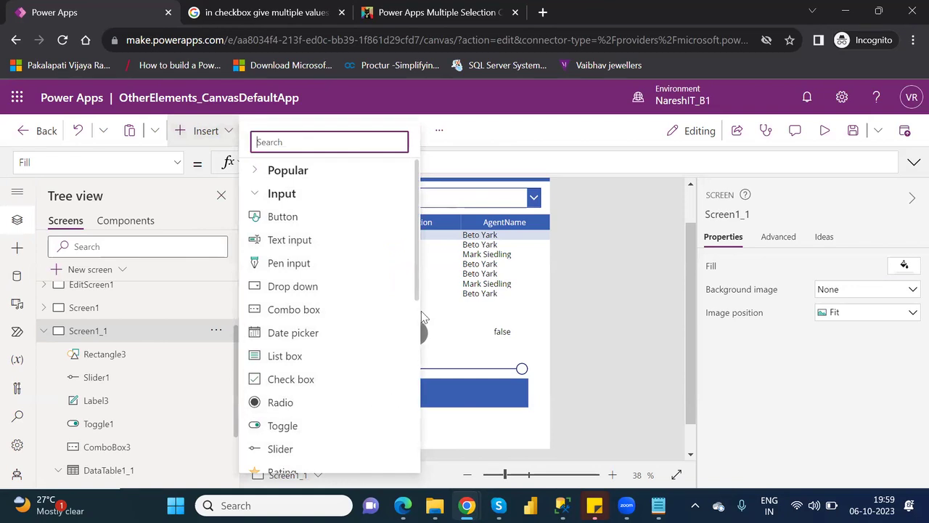
drag(415, 288, 415, 352)
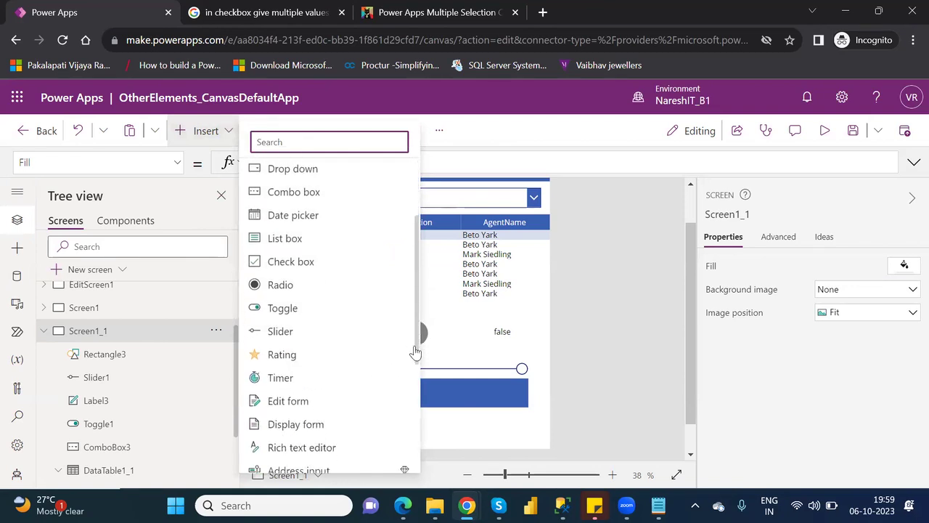
click(281, 354)
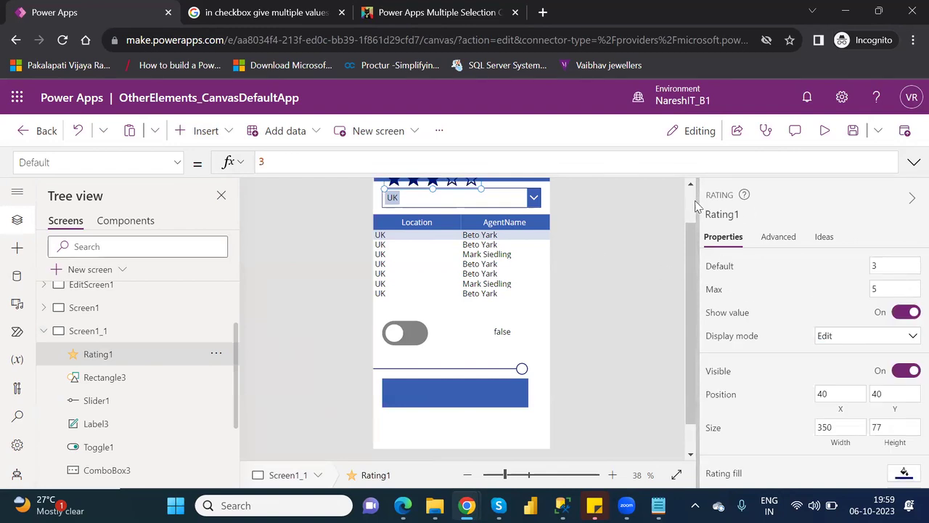
scroll(694, 202, up, 2)
drag(421, 226, 449, 411)
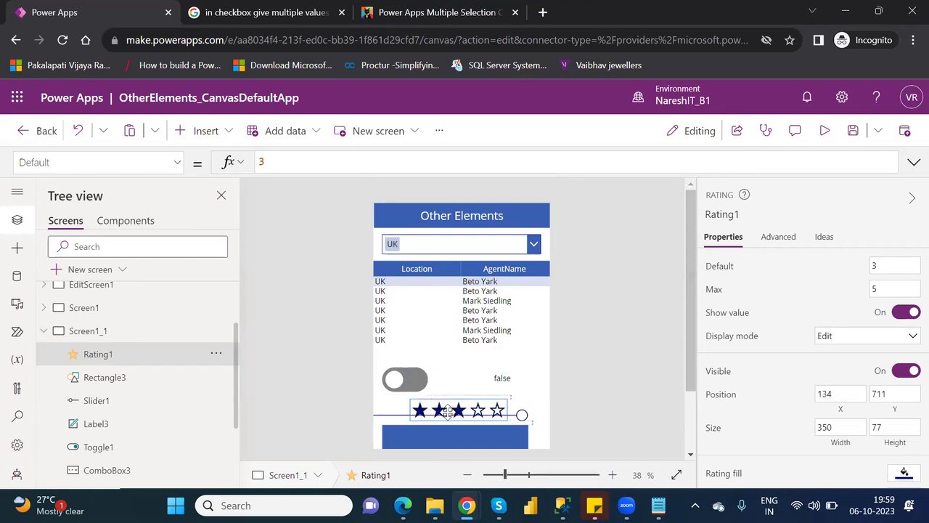
drag(691, 363, 692, 421)
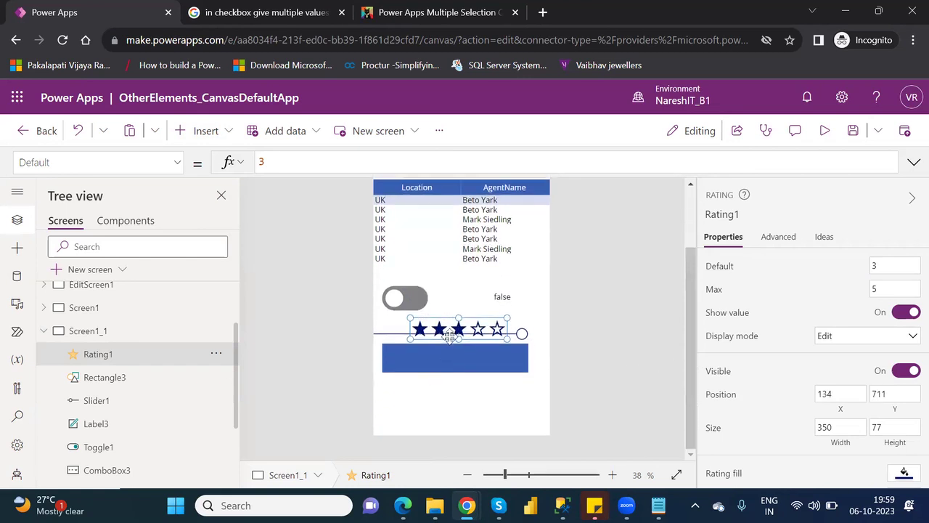
drag(448, 333, 417, 409)
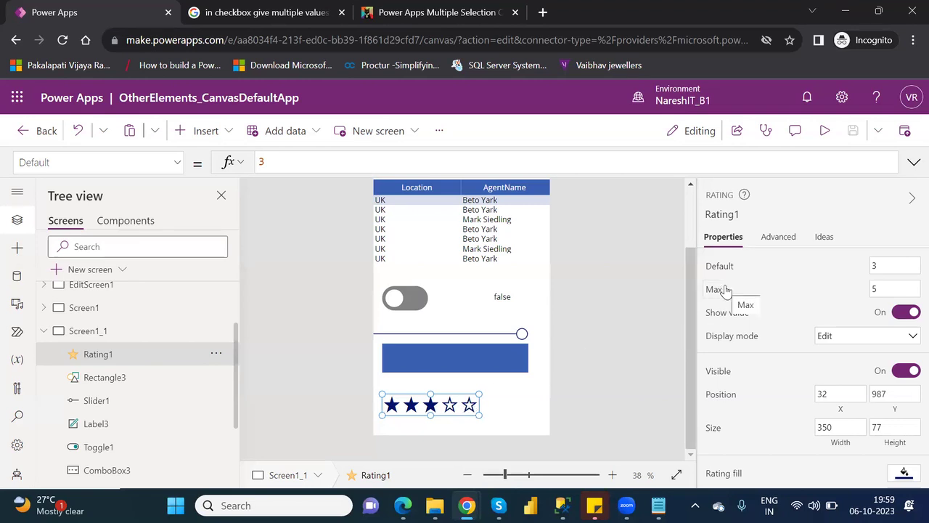
Set the rating control's maximum to 10 and widen the control to about 434.
click(877, 288)
key(BackSpace)
text(10)
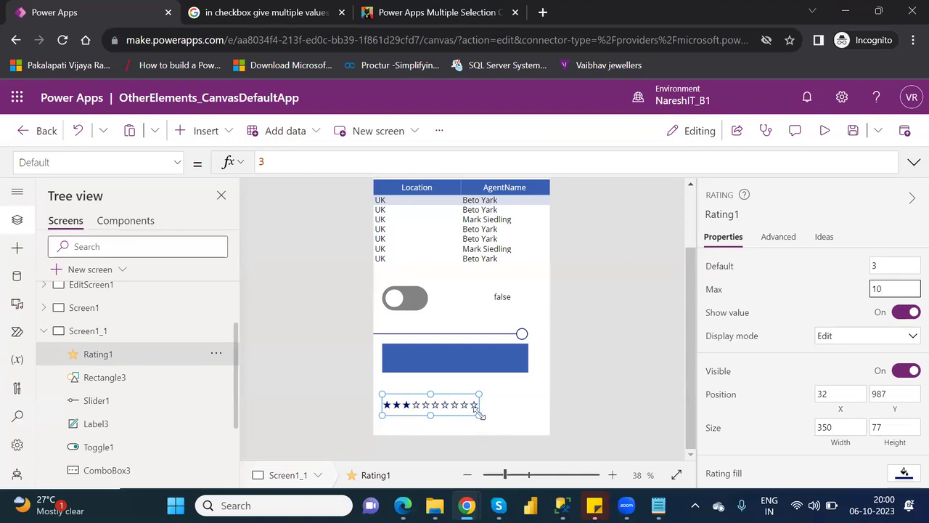
drag(479, 414, 503, 414)
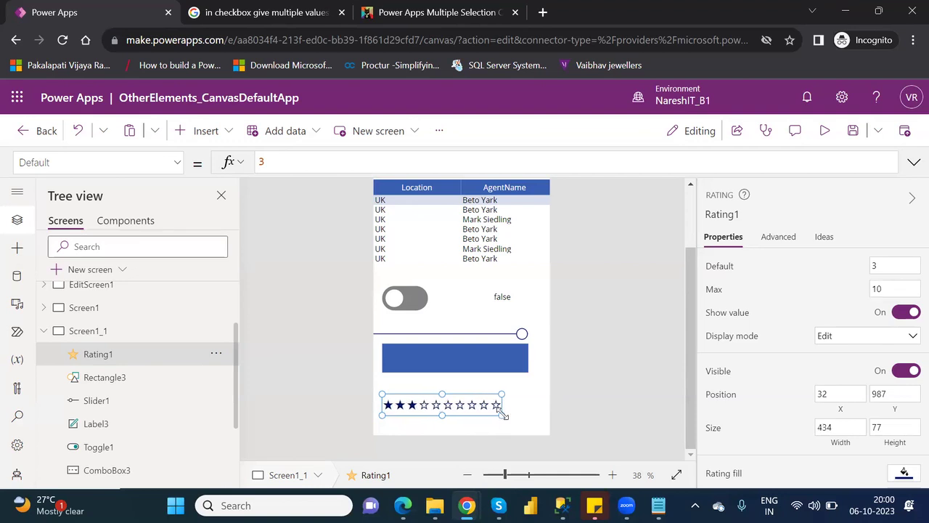
Preview the app, set the rating control to 5 stars, and close the preview.
click(825, 133)
click(434, 452)
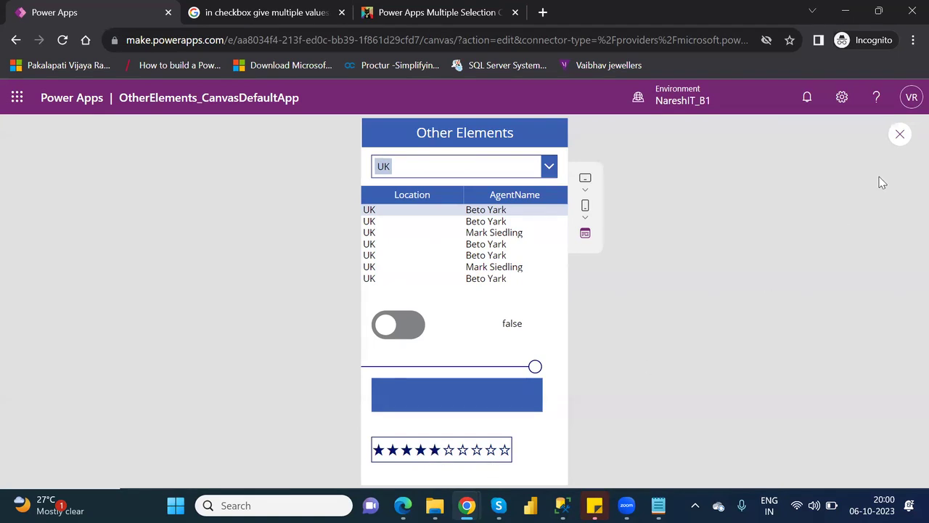
click(900, 135)
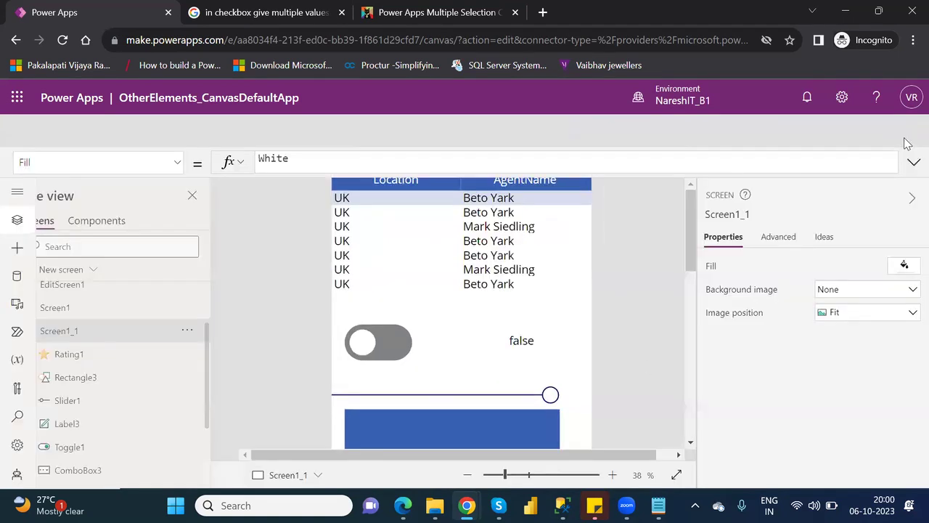
click(598, 355)
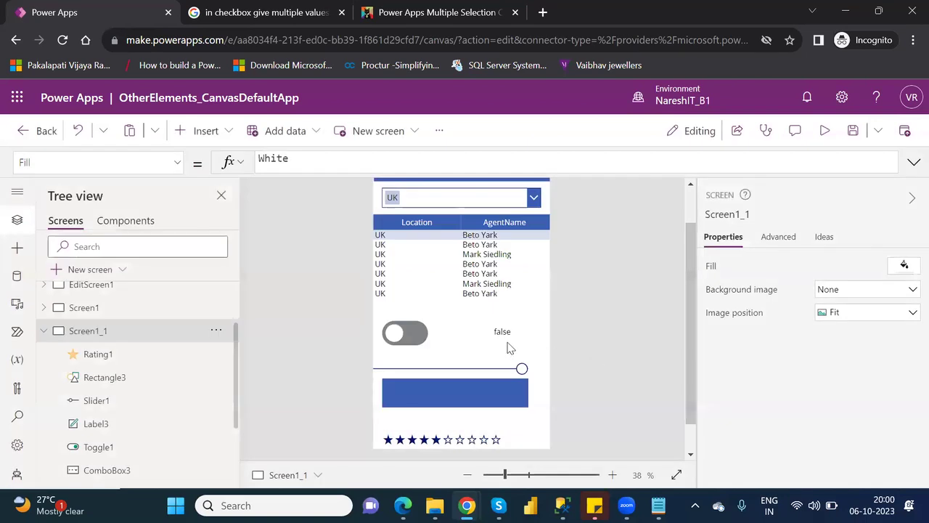
Duplicate the label beside the toggle and place the copy just below the rating control's stars.
click(501, 332)
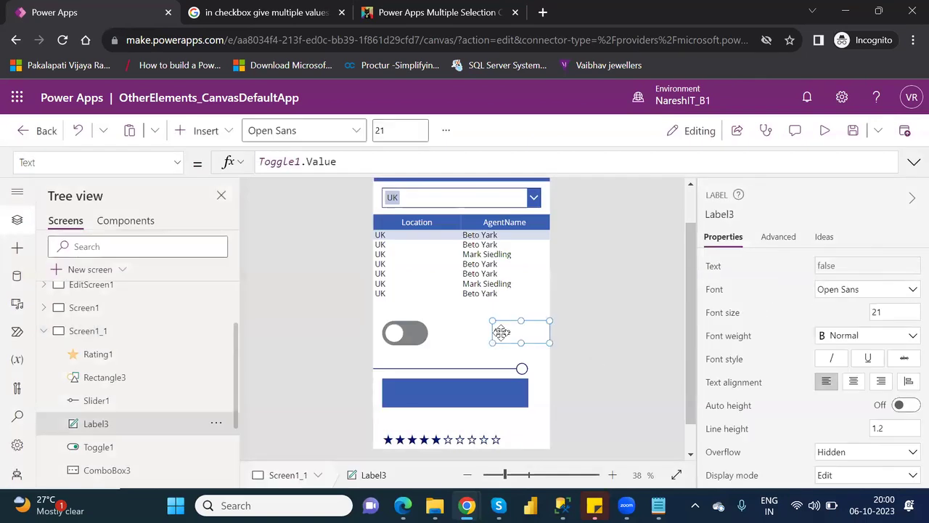
key(ctrl+c)
key(ctrl+v)
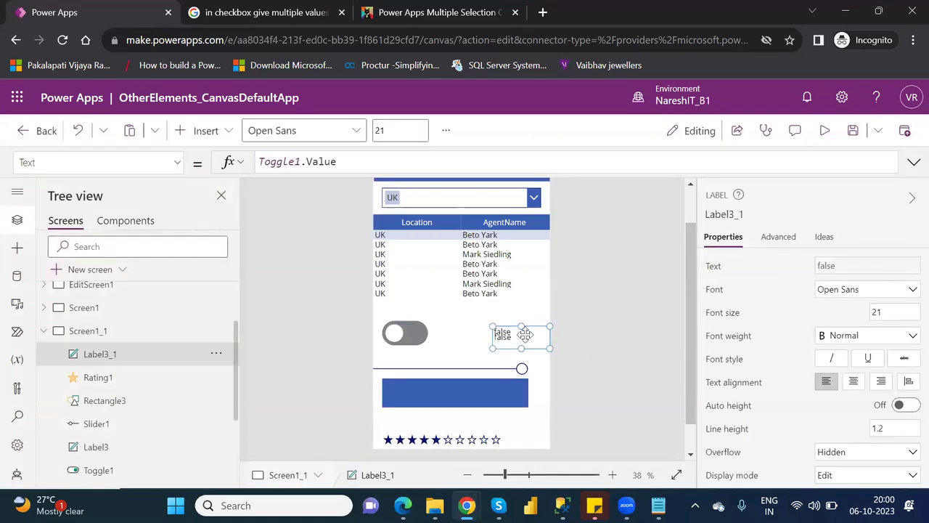
drag(526, 335, 521, 444)
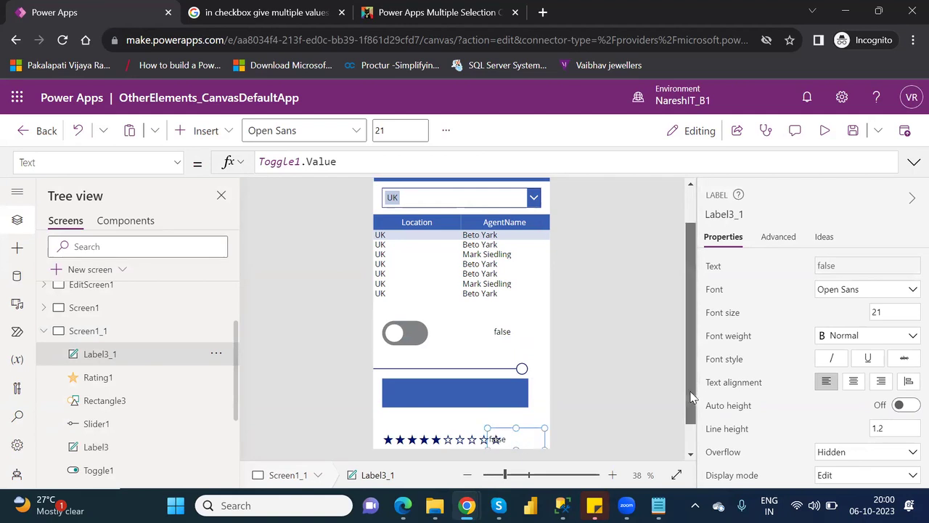
drag(692, 398, 691, 422)
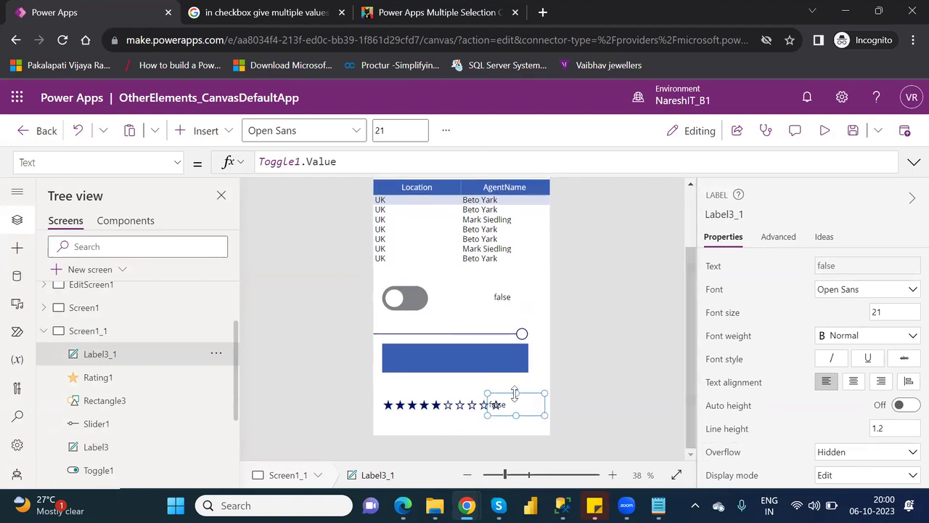
drag(516, 397, 491, 425)
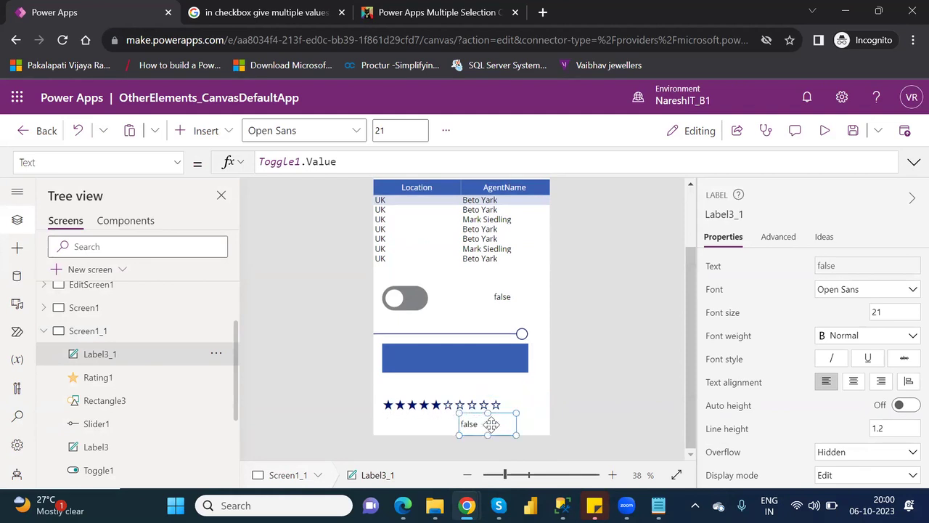
Replace the copied label's Text formula with Rating1.Value.
click(339, 163)
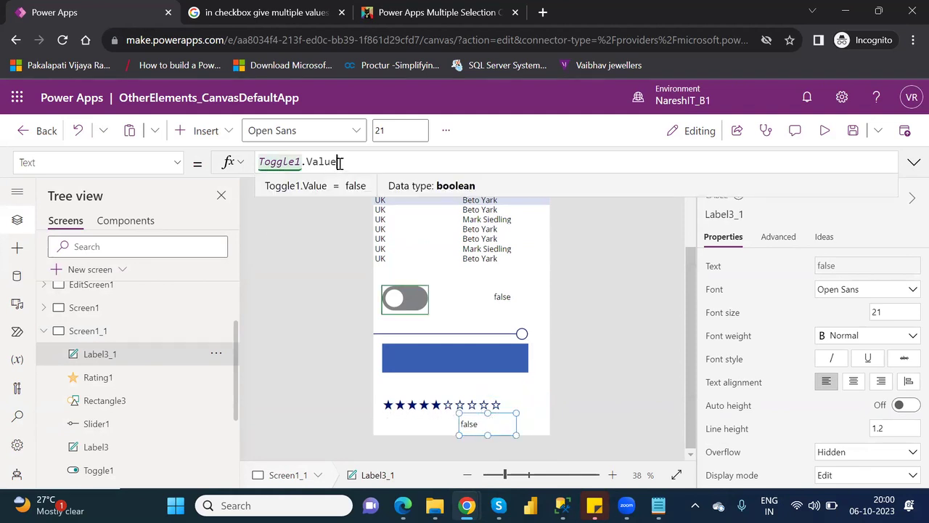
key(BackSpace)
key(BackSpace)
key(BackSpace)
key(BackSpace)
key(BackSpace)
key(BackSpace)
key(BackSpace)
key(BackSpace)
key(BackSpace)
key(BackSpace)
key(BackSpace)
key(BackSpace)
key(BackSpace)
text(rat)
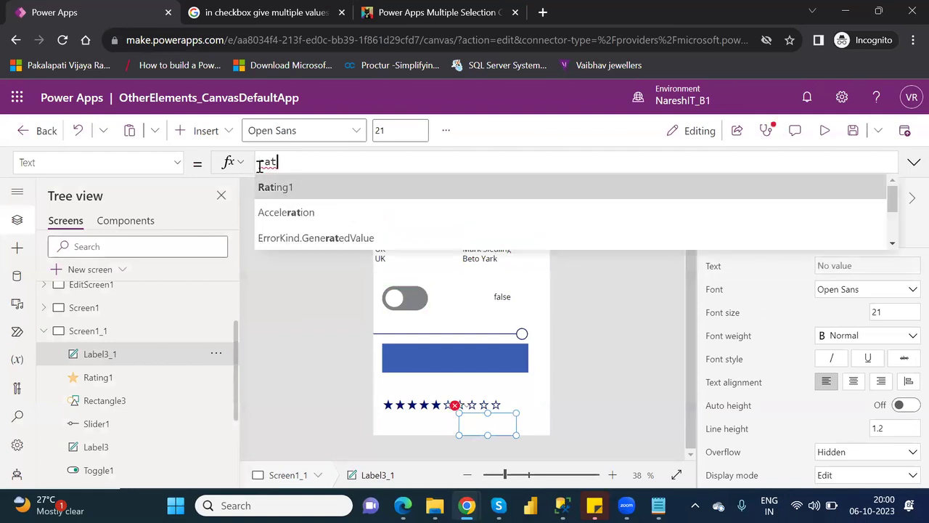
key(Tab)
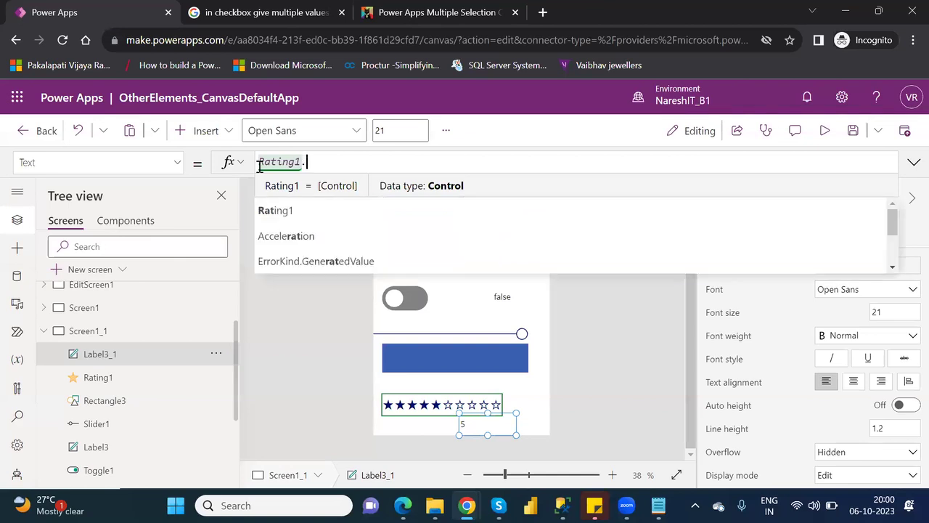
text(.)
key(Tab)
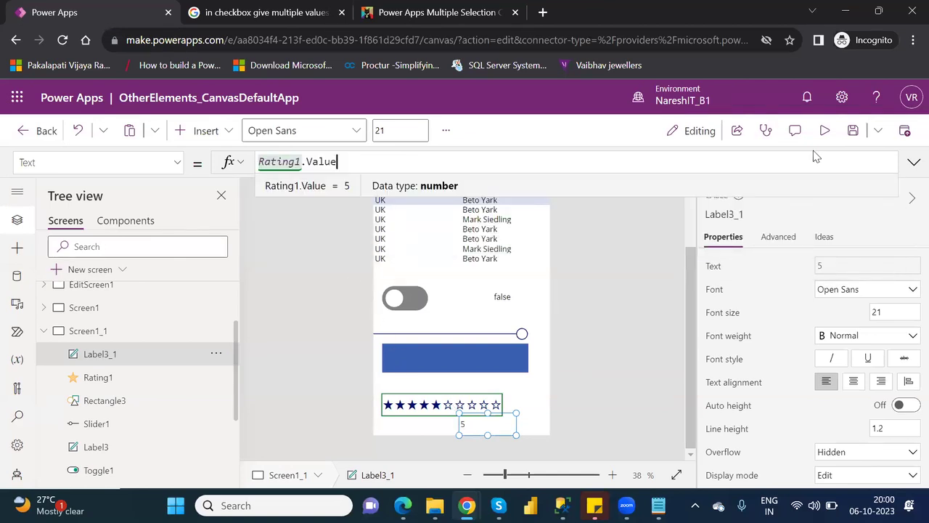
Preview the app, rate 7 stars and then a lower number to test the linked label, and close the preview.
click(825, 130)
click(466, 455)
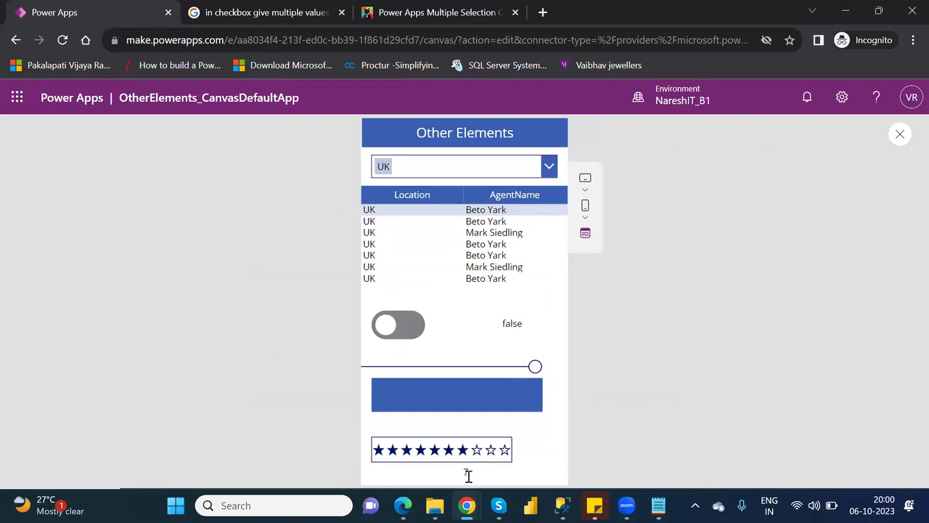
click(406, 451)
click(900, 136)
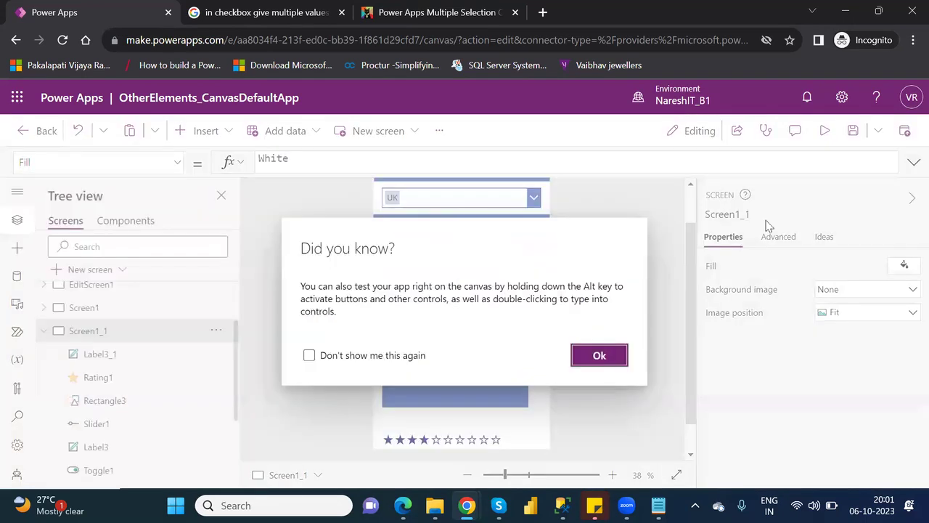
click(598, 356)
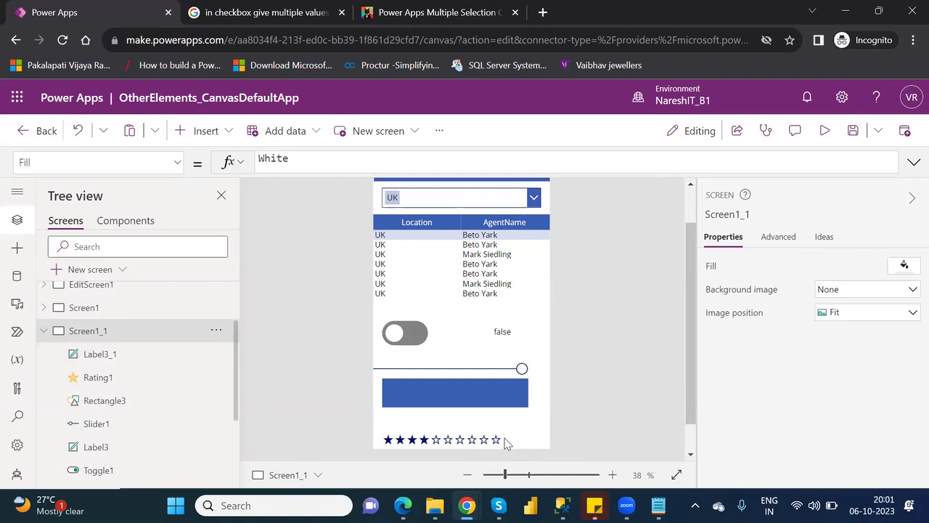
Collapse Screen1_1 in the screen tree and open Screen1.
click(474, 434)
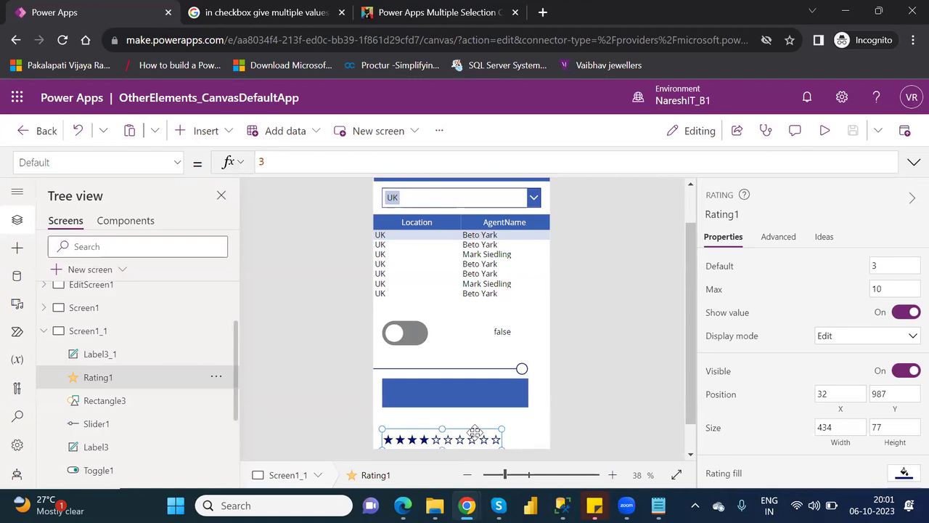
click(47, 333)
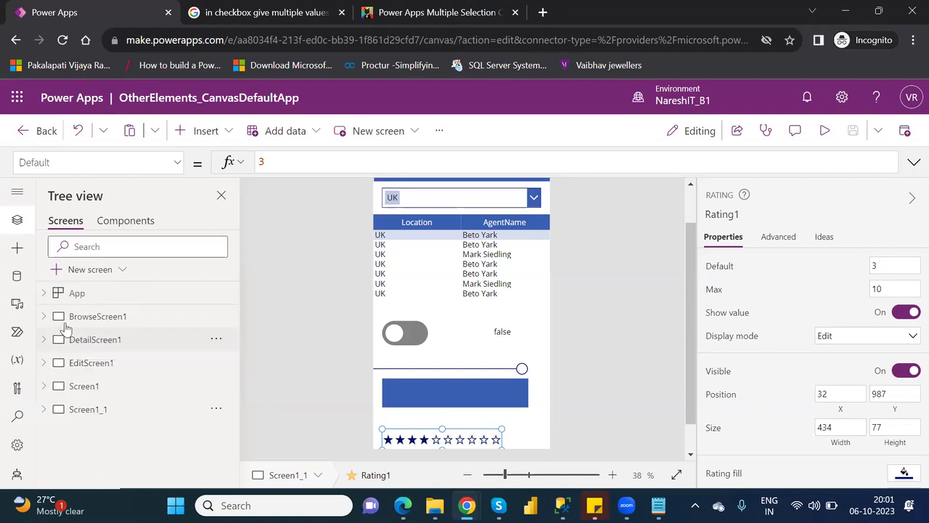
click(105, 386)
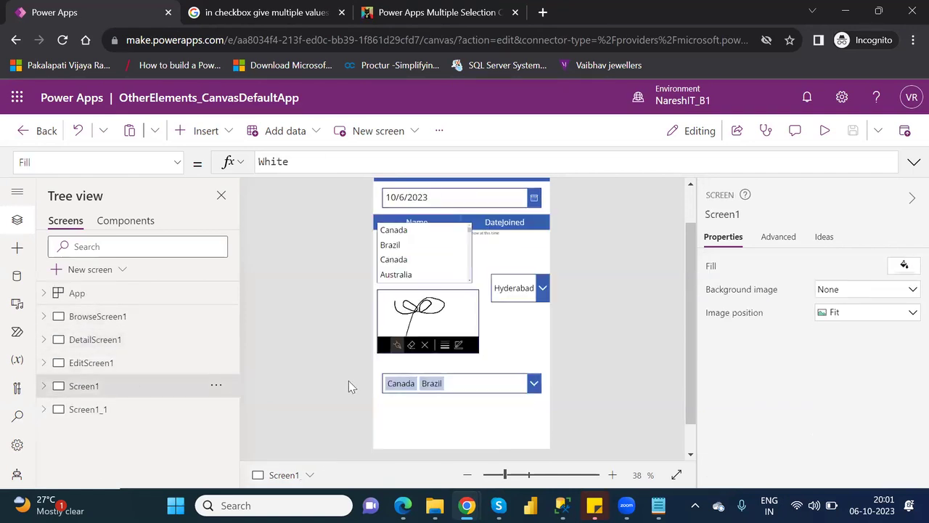
click(225, 126)
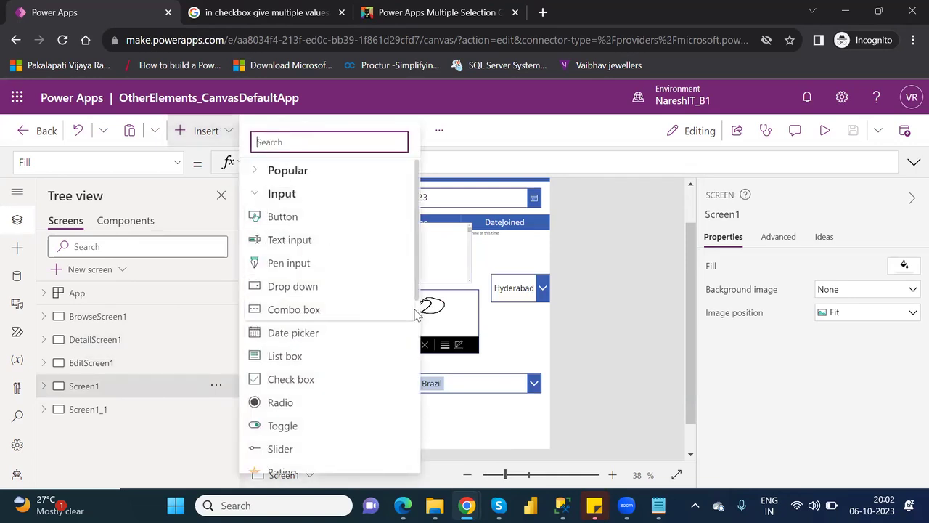
scroll(417, 290, down, 5)
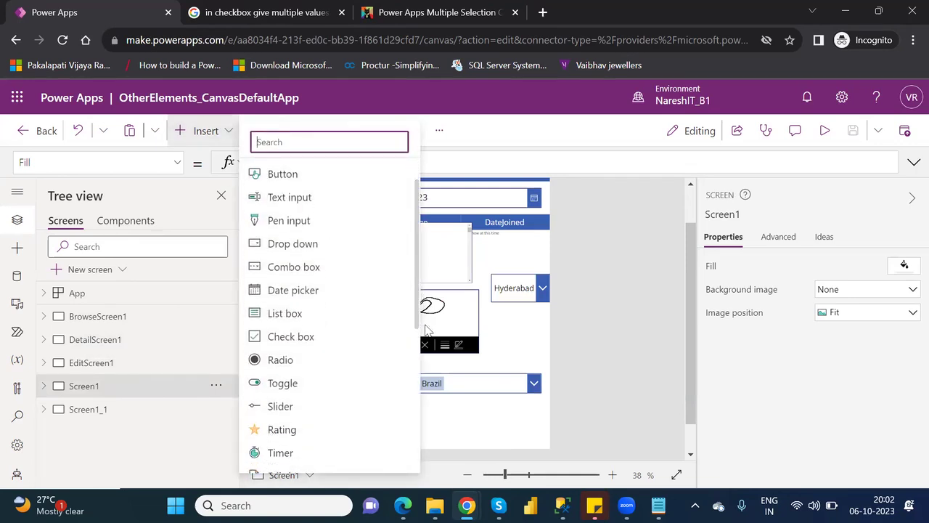
click(416, 377)
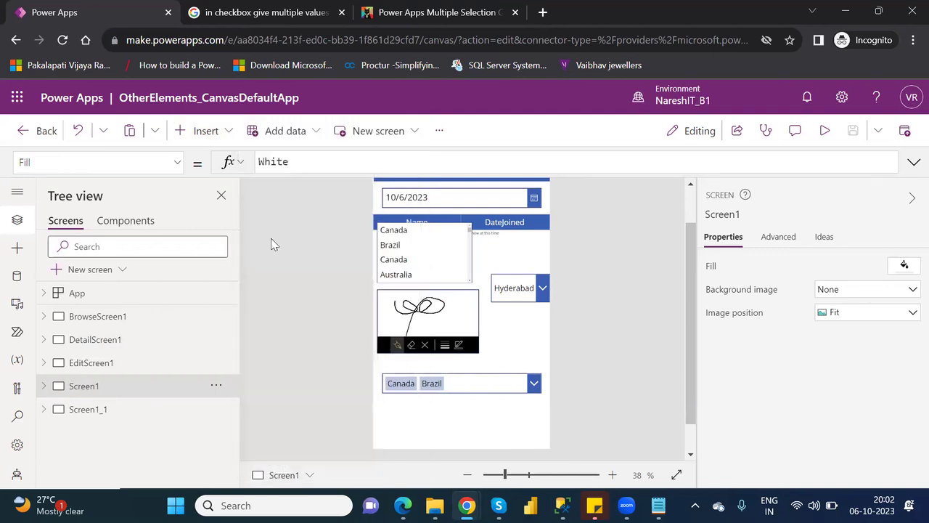
Insert a Timer control on Screen1 and place it below the Canada/Brazil combo box at X 0, Y 960.
click(204, 135)
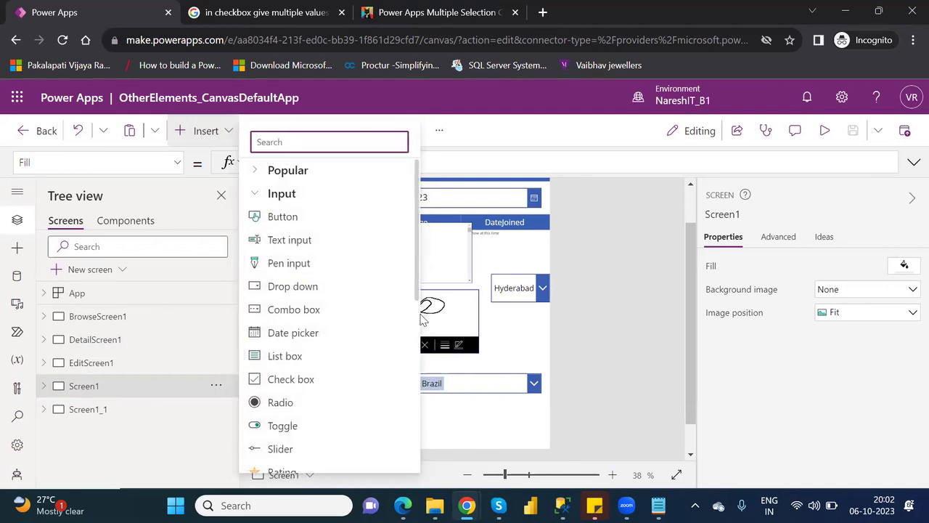
scroll(417, 320, down, 2)
scroll(417, 327, down, 1)
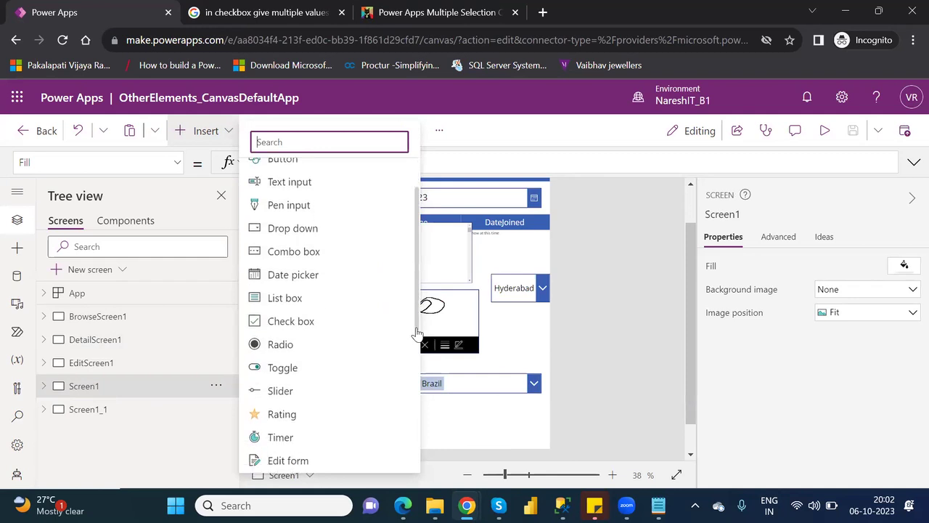
click(281, 437)
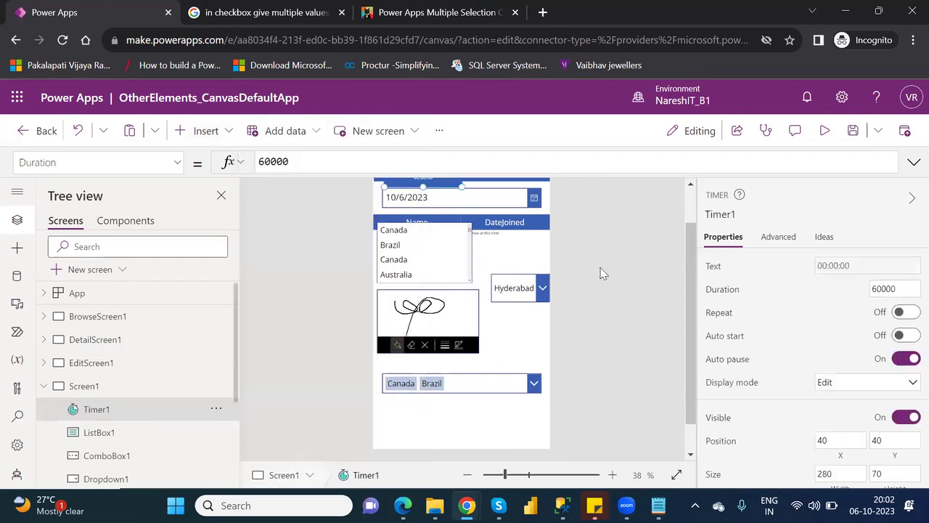
scroll(689, 204, up, 1)
scroll(689, 203, up, 3)
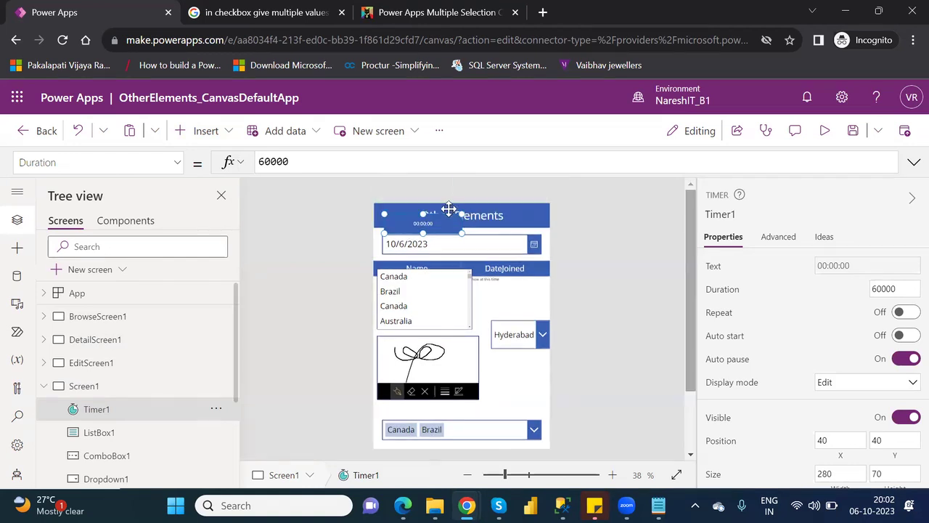
drag(426, 220, 427, 375)
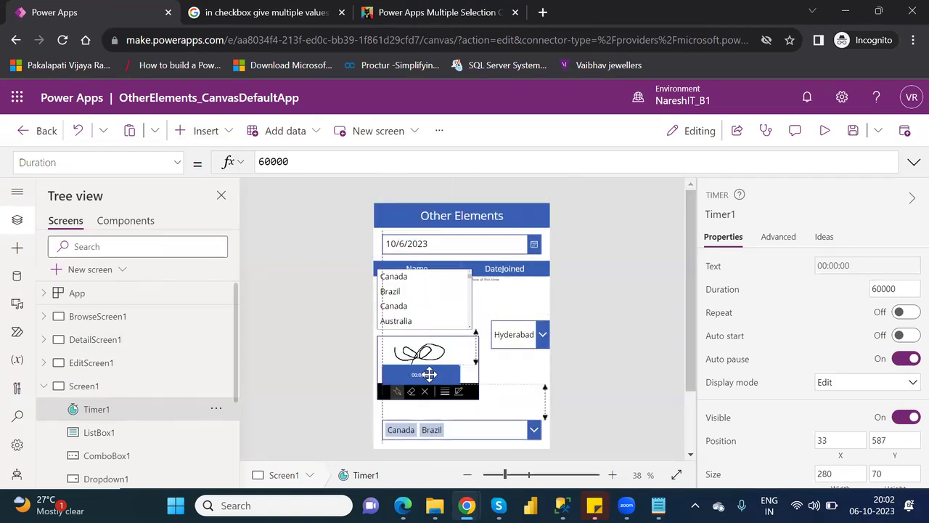
scroll(697, 367, down, 1)
scroll(693, 366, down, 3)
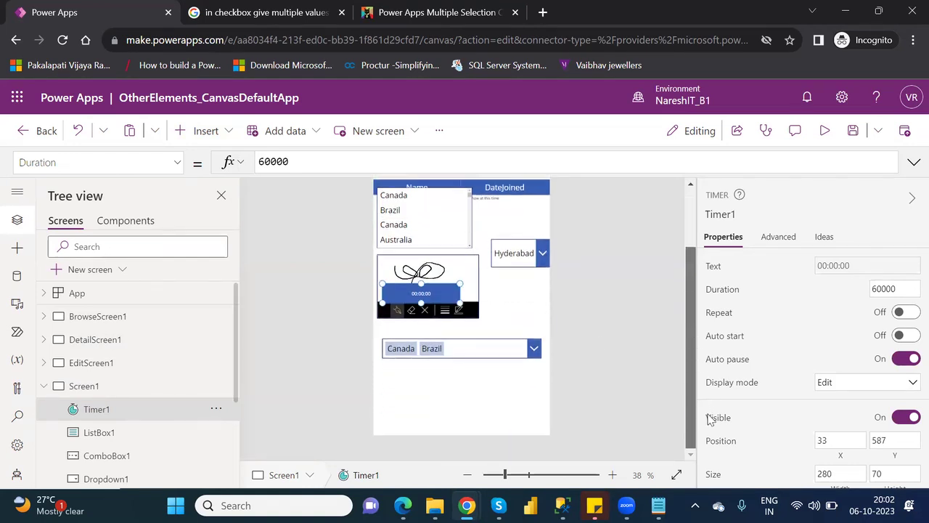
drag(430, 289, 413, 396)
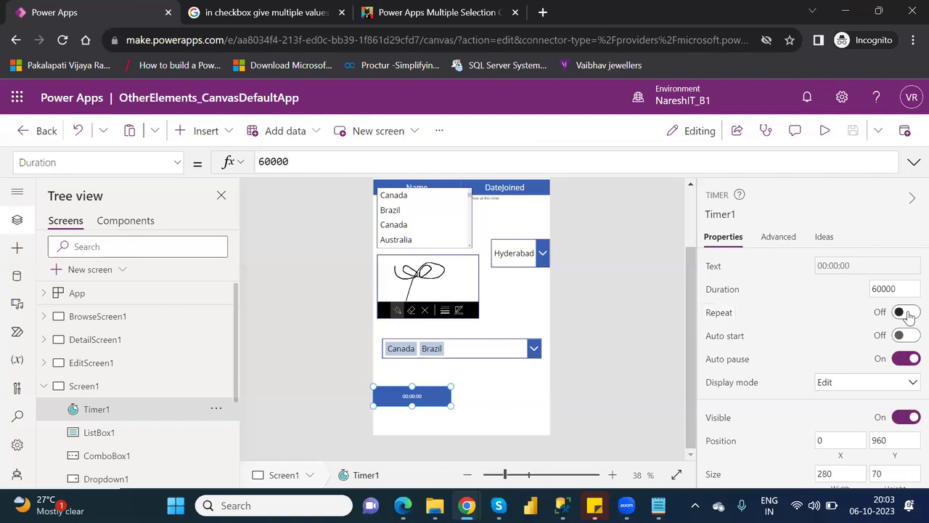
Turn on Repeat for the timer and set its duration to 5000.
click(908, 314)
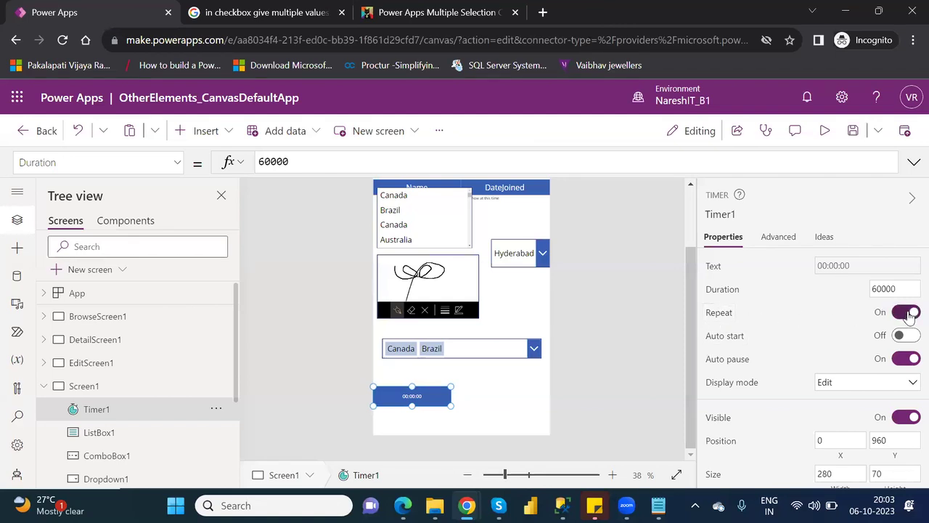
click(881, 289)
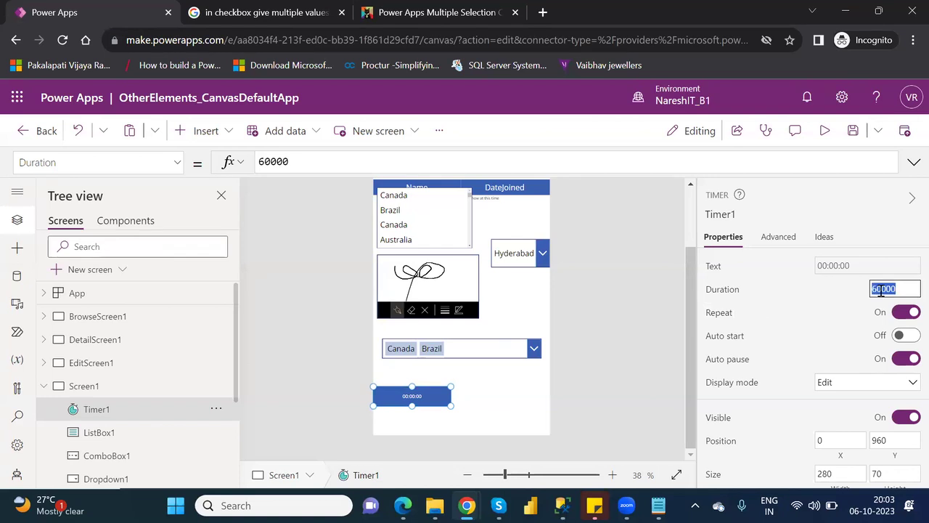
text(5000)
Preview the app, start and pause the repeating timer, close the preview, and reselect the timer on Screen1.
click(825, 136)
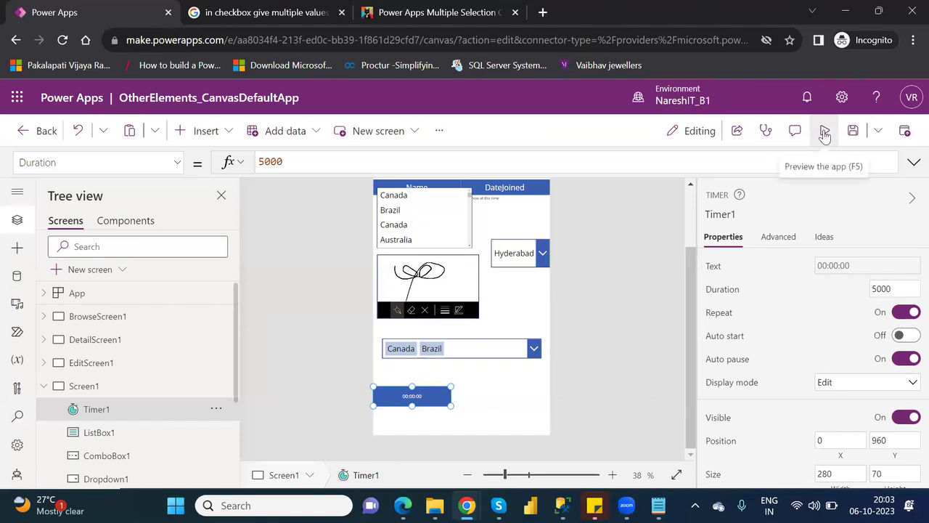
click(824, 135)
click(410, 446)
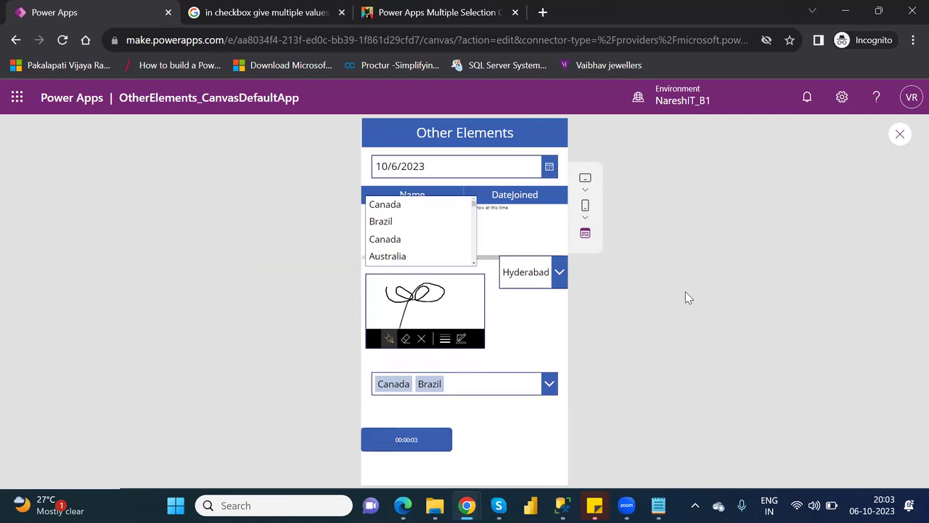
click(411, 449)
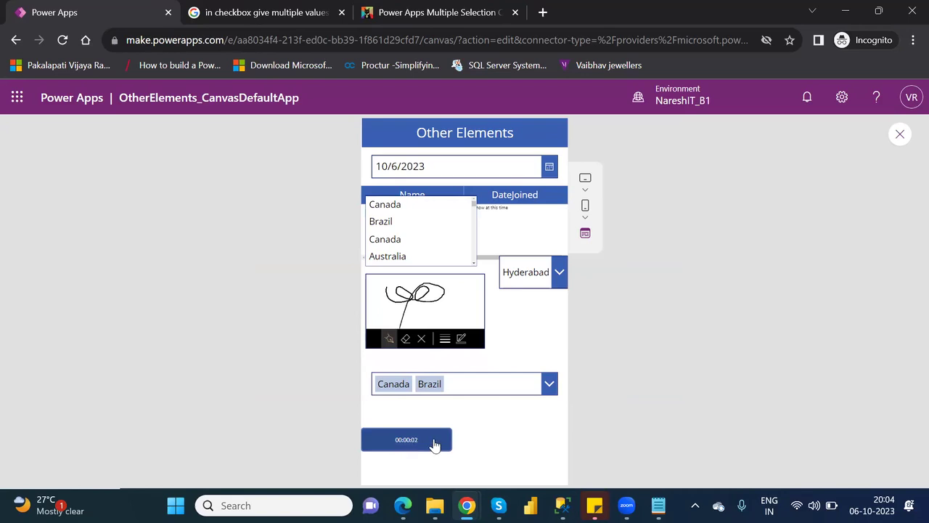
click(900, 135)
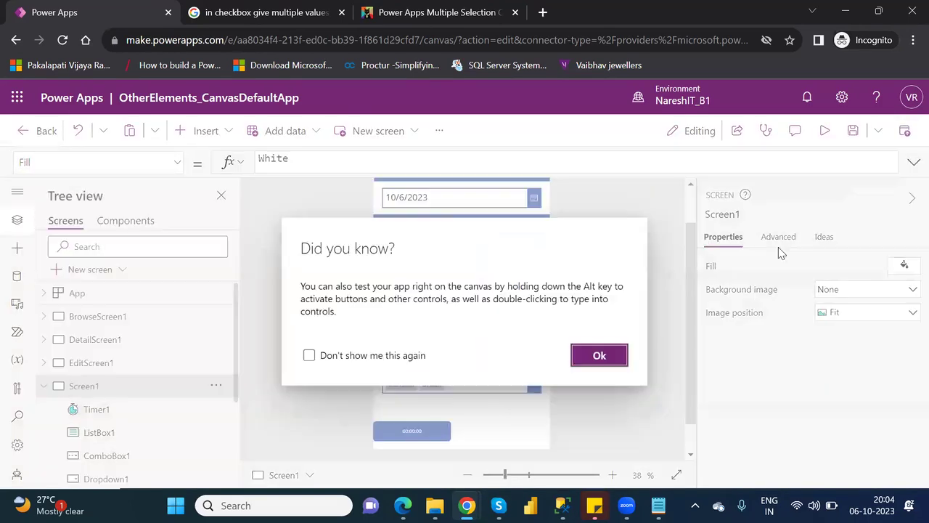
click(601, 355)
click(423, 431)
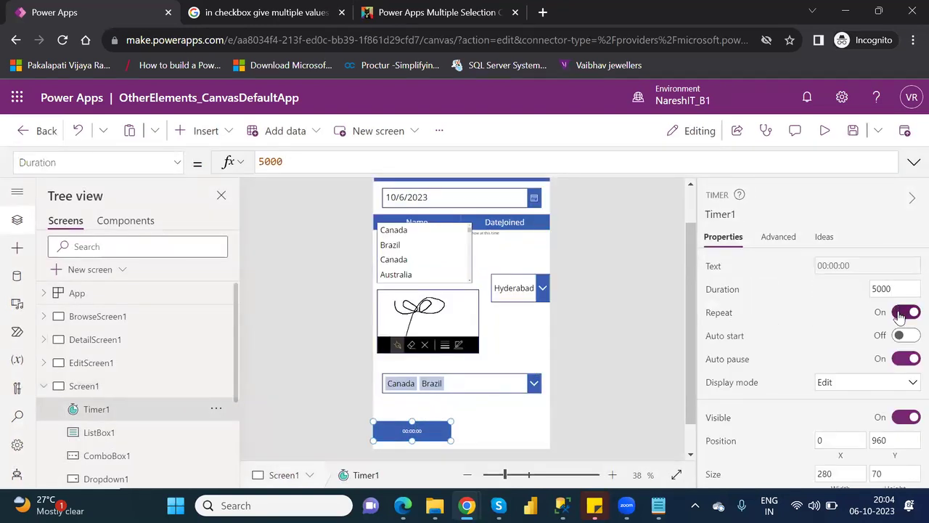
Turn off Repeat for the timer on Screen1 and test it by starting it in the app preview, closing the preview when finished.
click(900, 313)
click(825, 132)
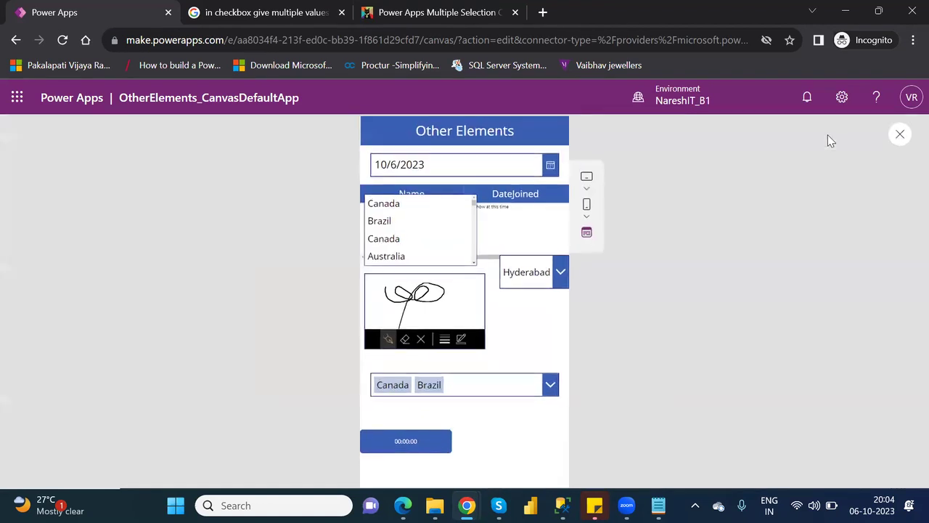
click(408, 442)
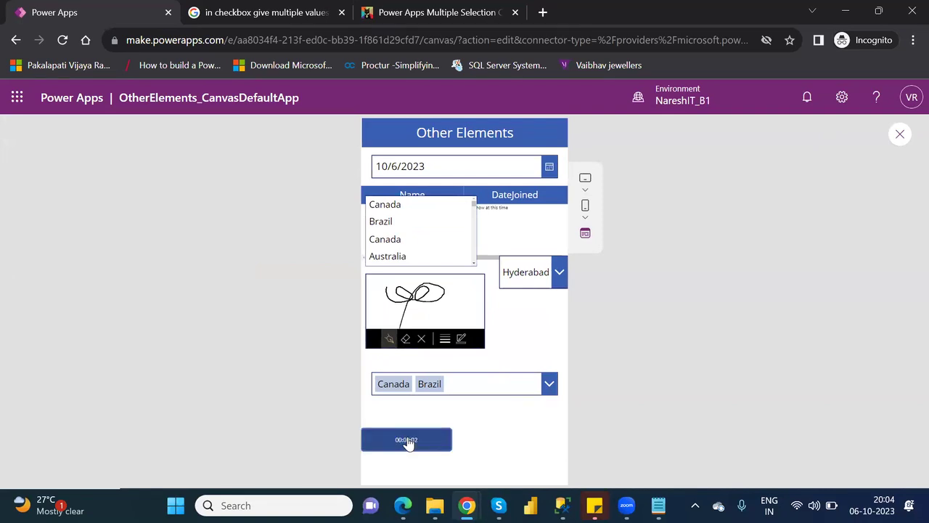
click(899, 133)
click(597, 354)
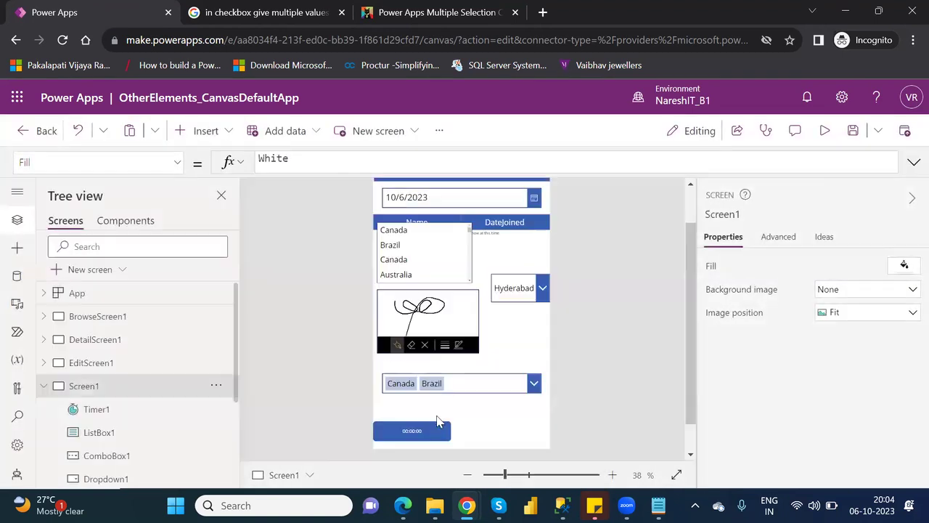
Turn on Auto start for the timer below the Canada/Brazil combo box and preview the app to test it.
click(409, 426)
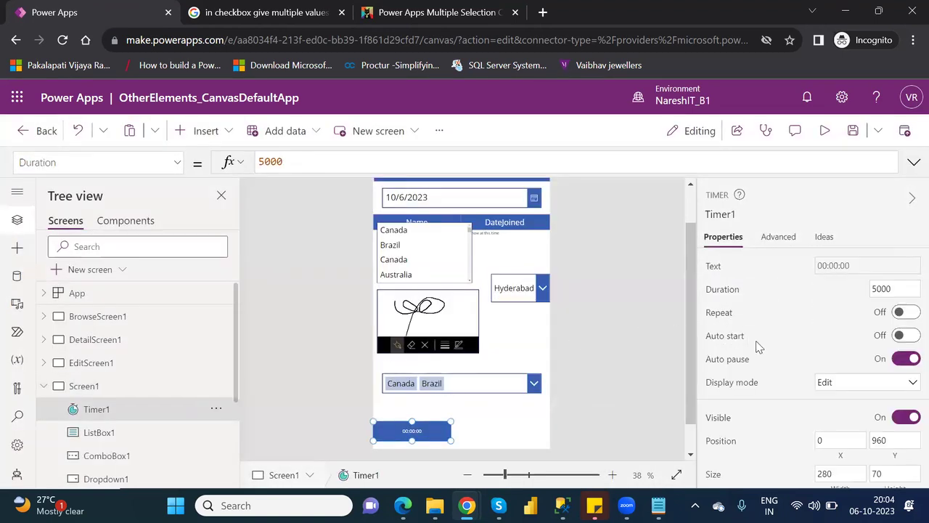
click(906, 336)
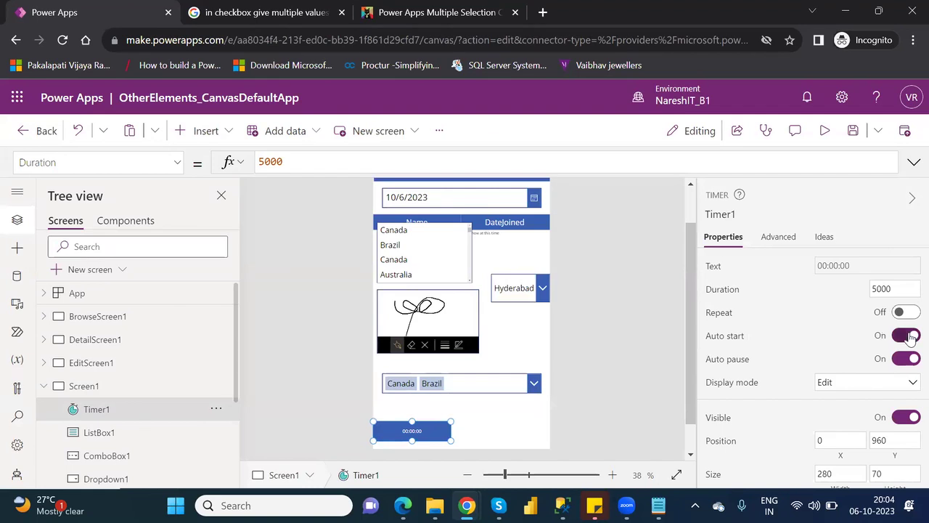
click(827, 132)
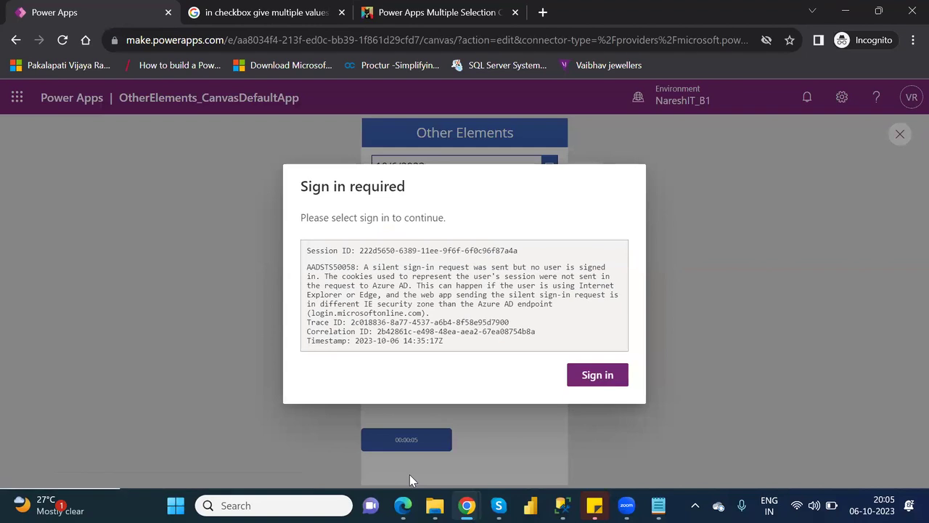
Sign in to the Power Apps session again from the sign-in dialog.
click(607, 375)
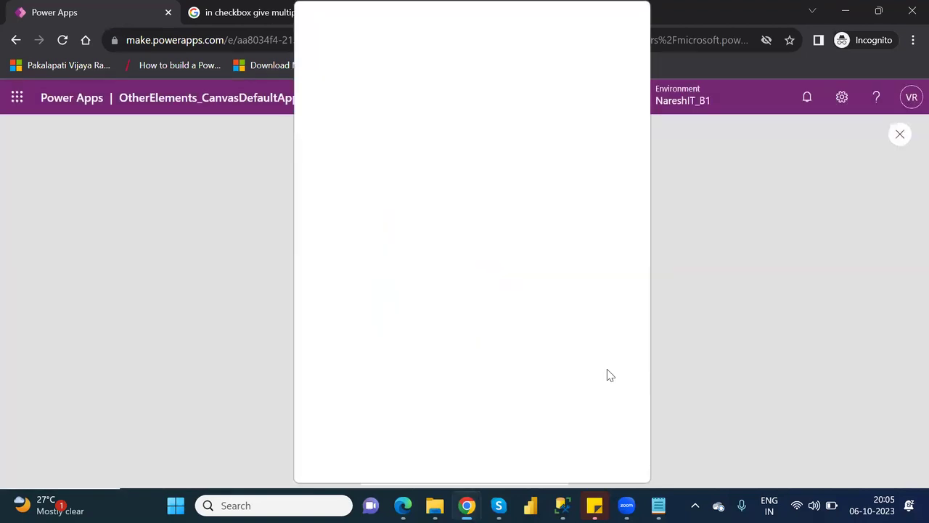